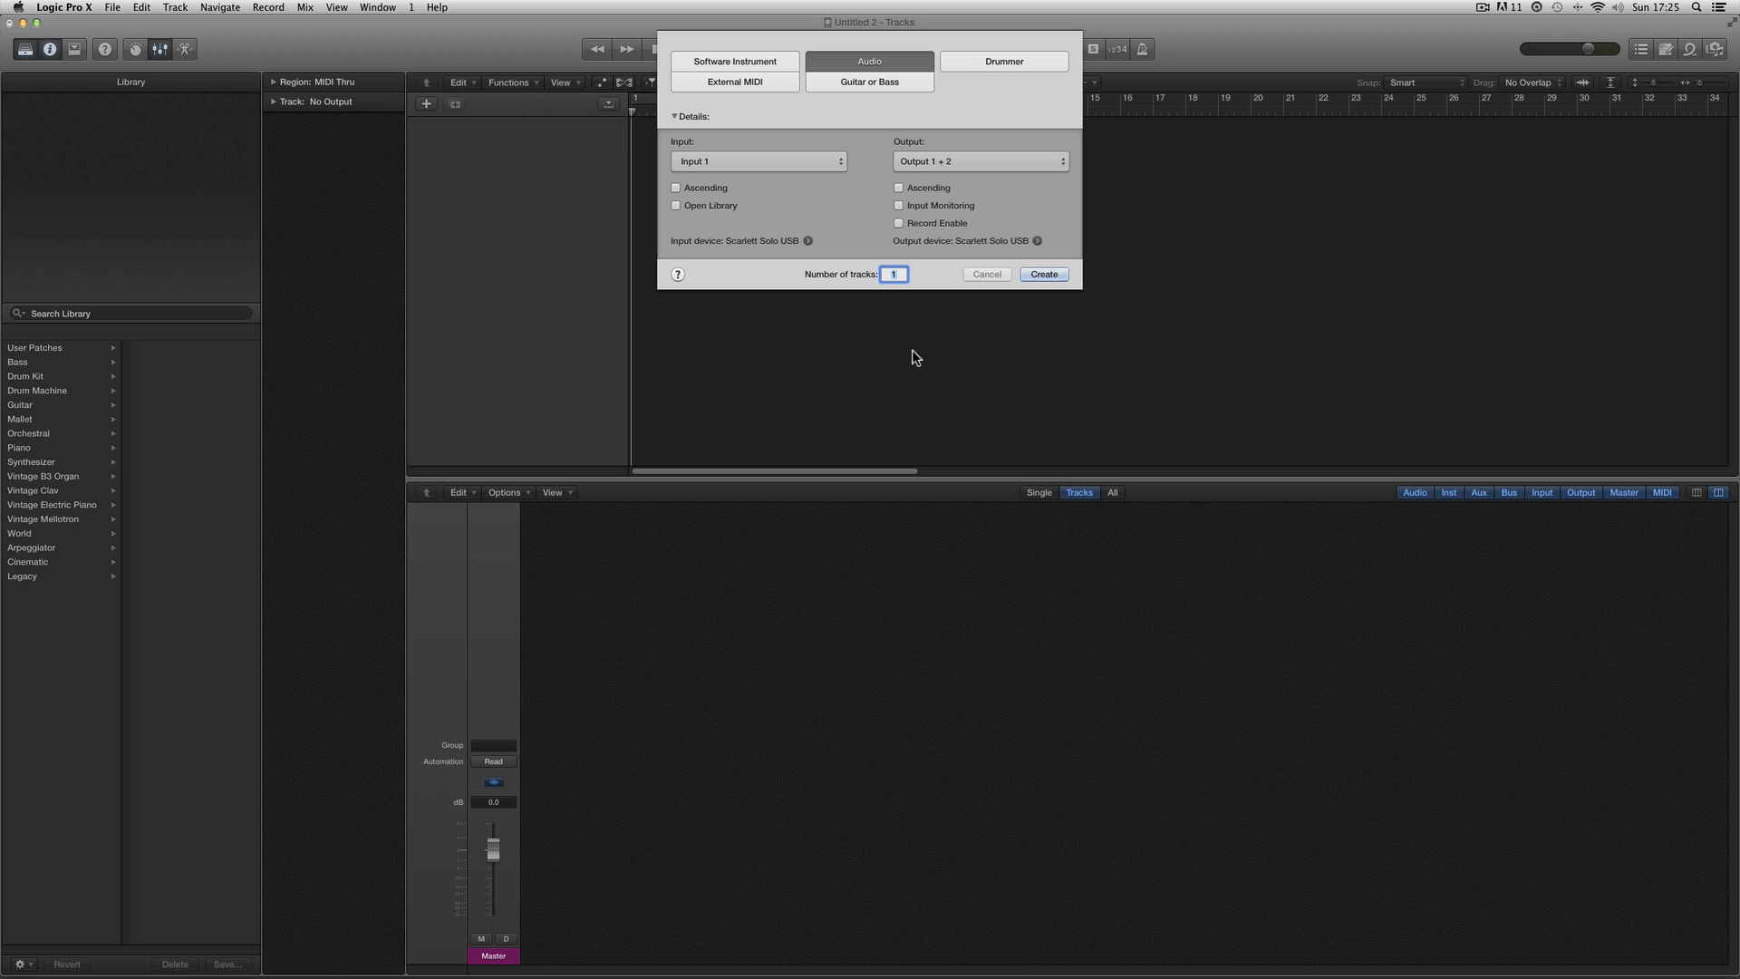
# Create one software instrument track with the Open Library option and close the Musical Typing keyboard.
pyautogui.click(736, 59)
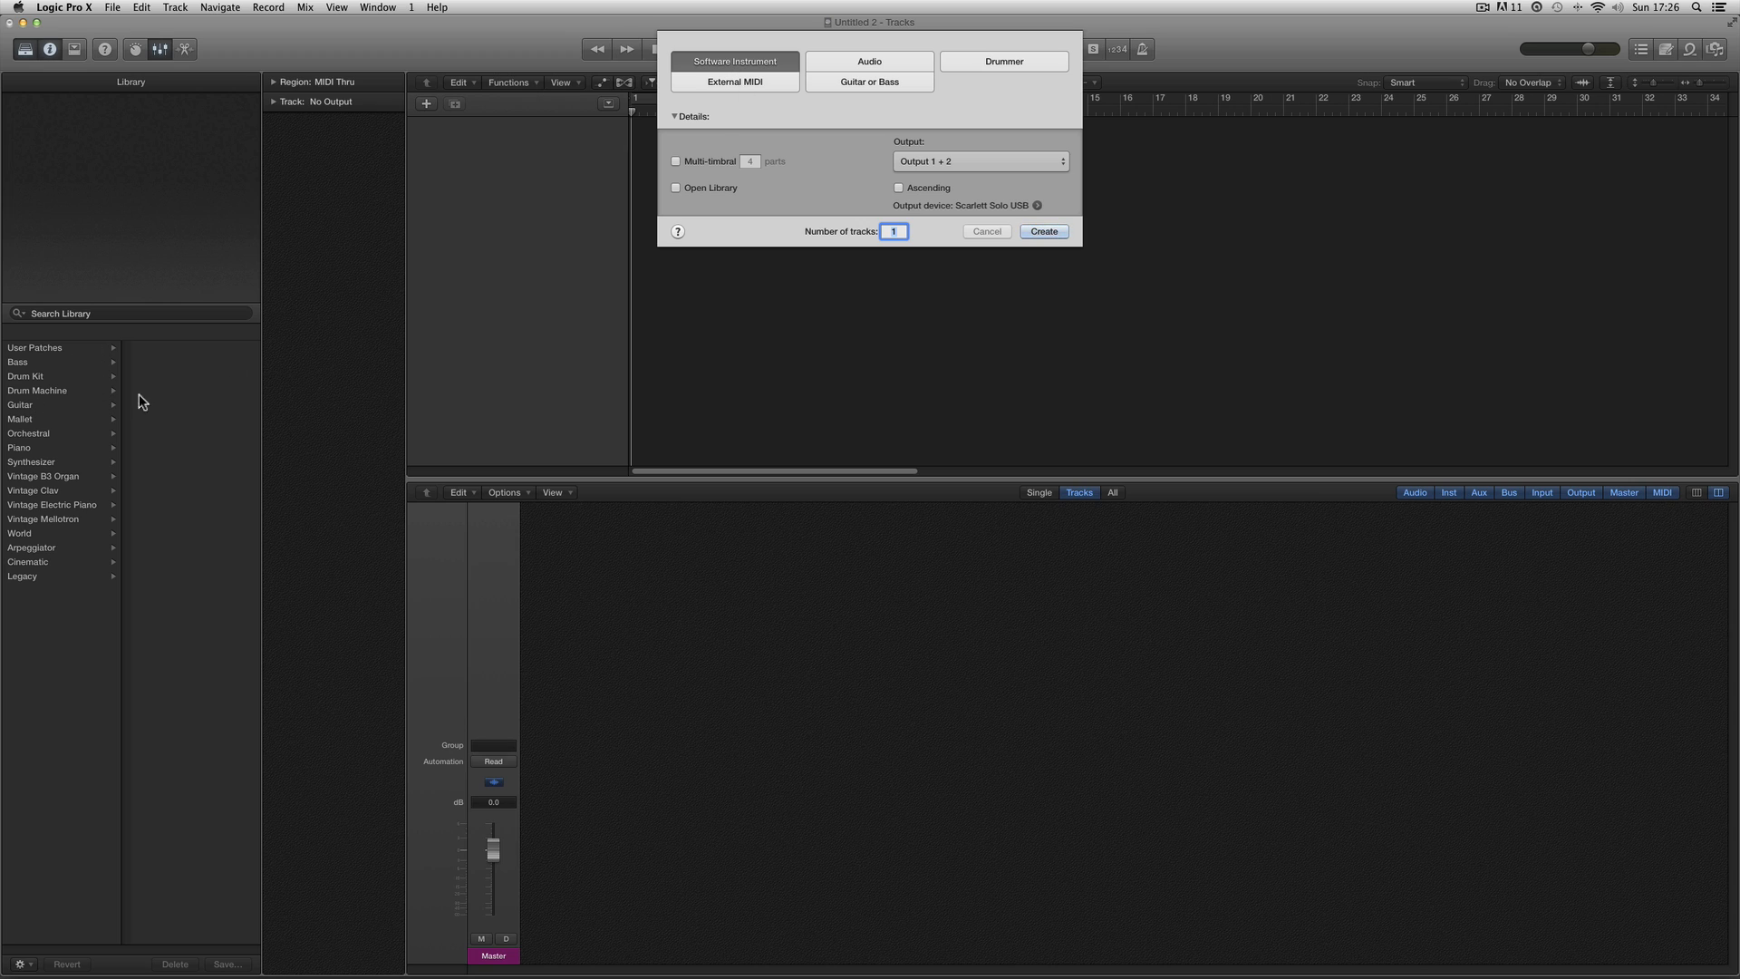
pyautogui.click(678, 187)
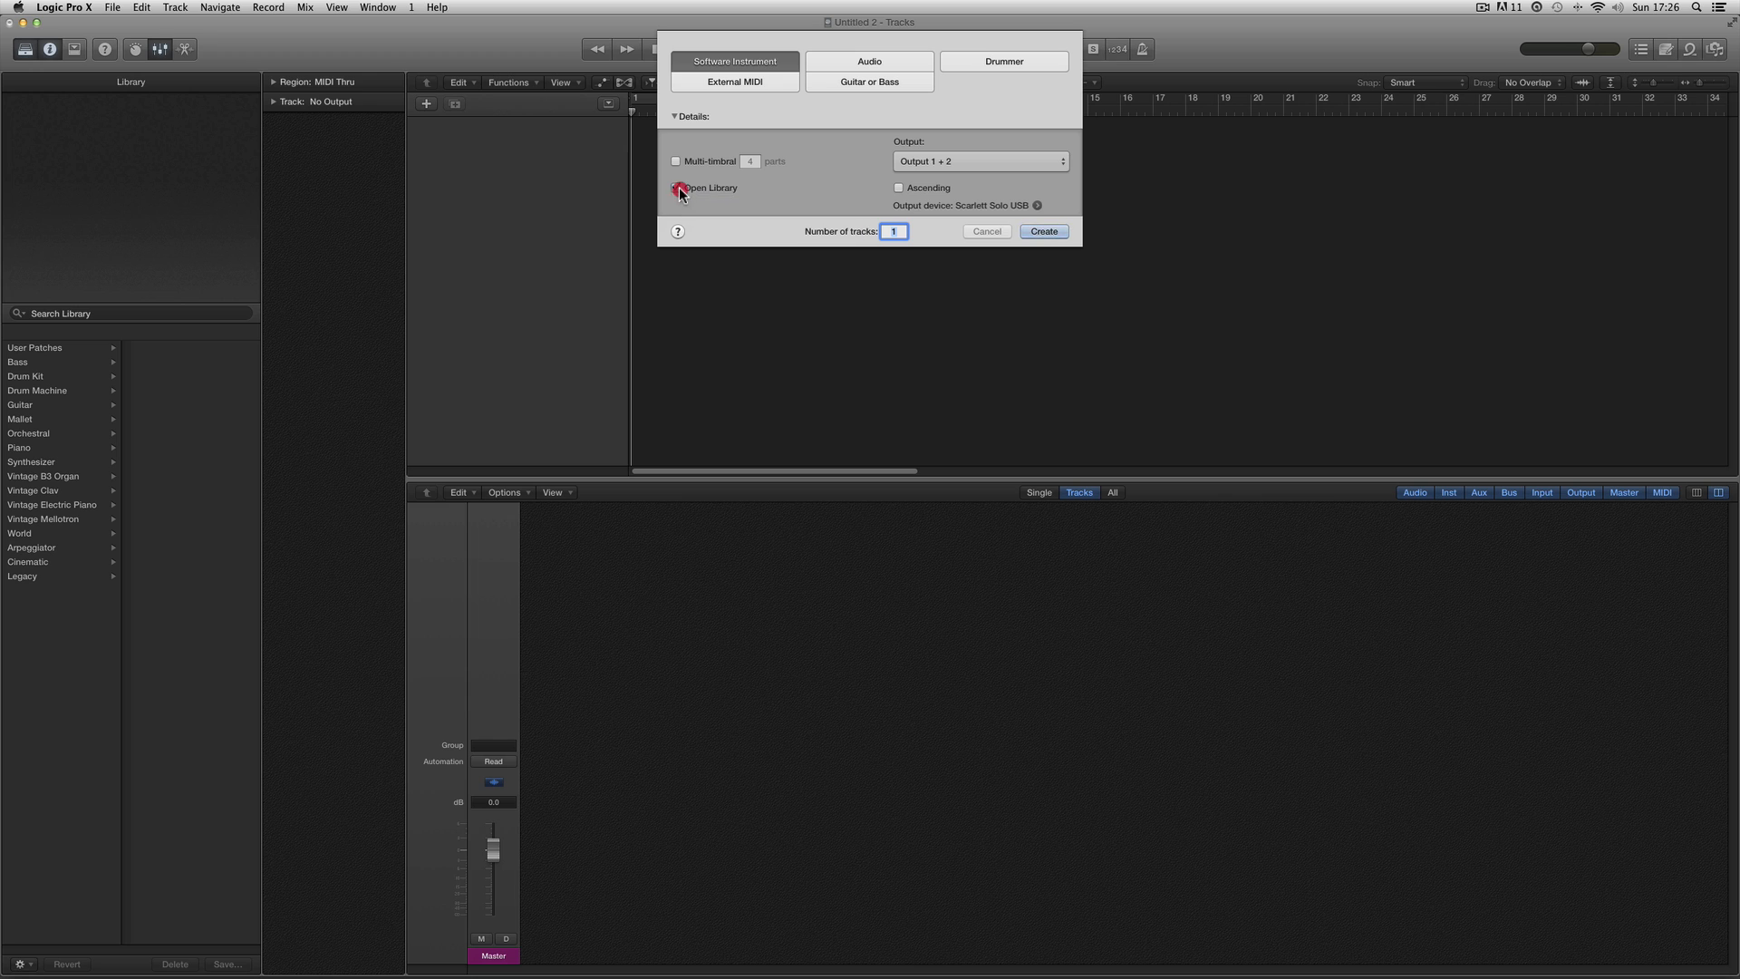
pyautogui.click(1036, 232)
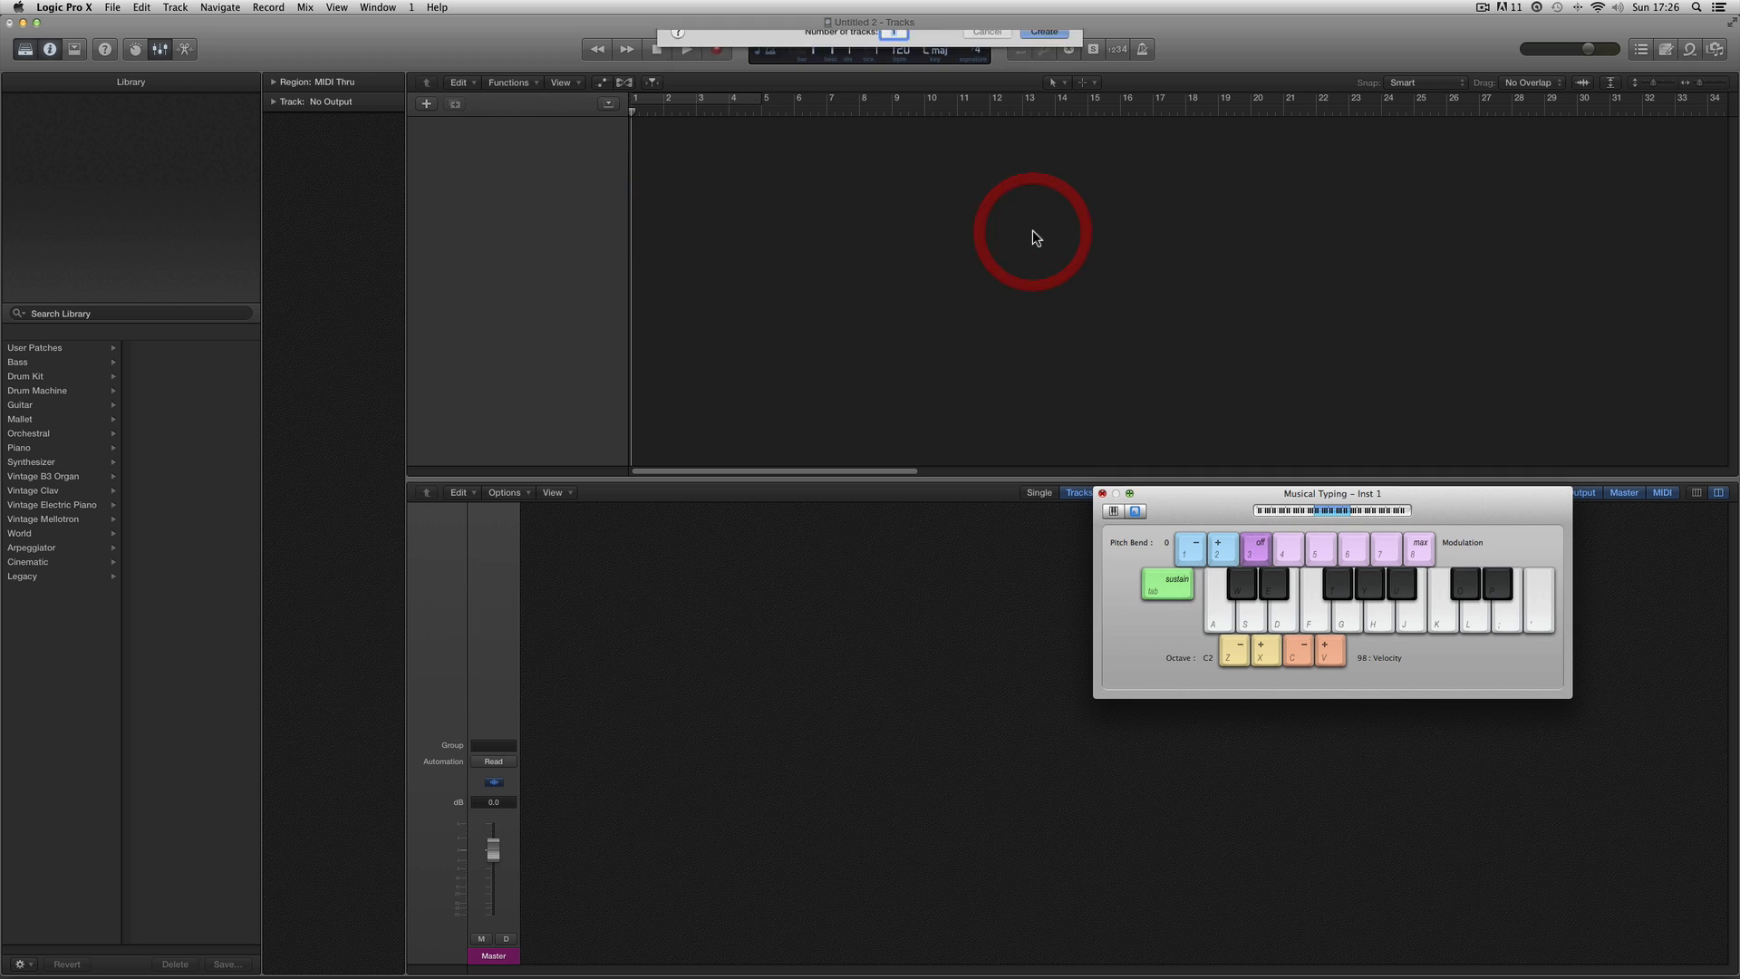
pyautogui.click(1102, 494)
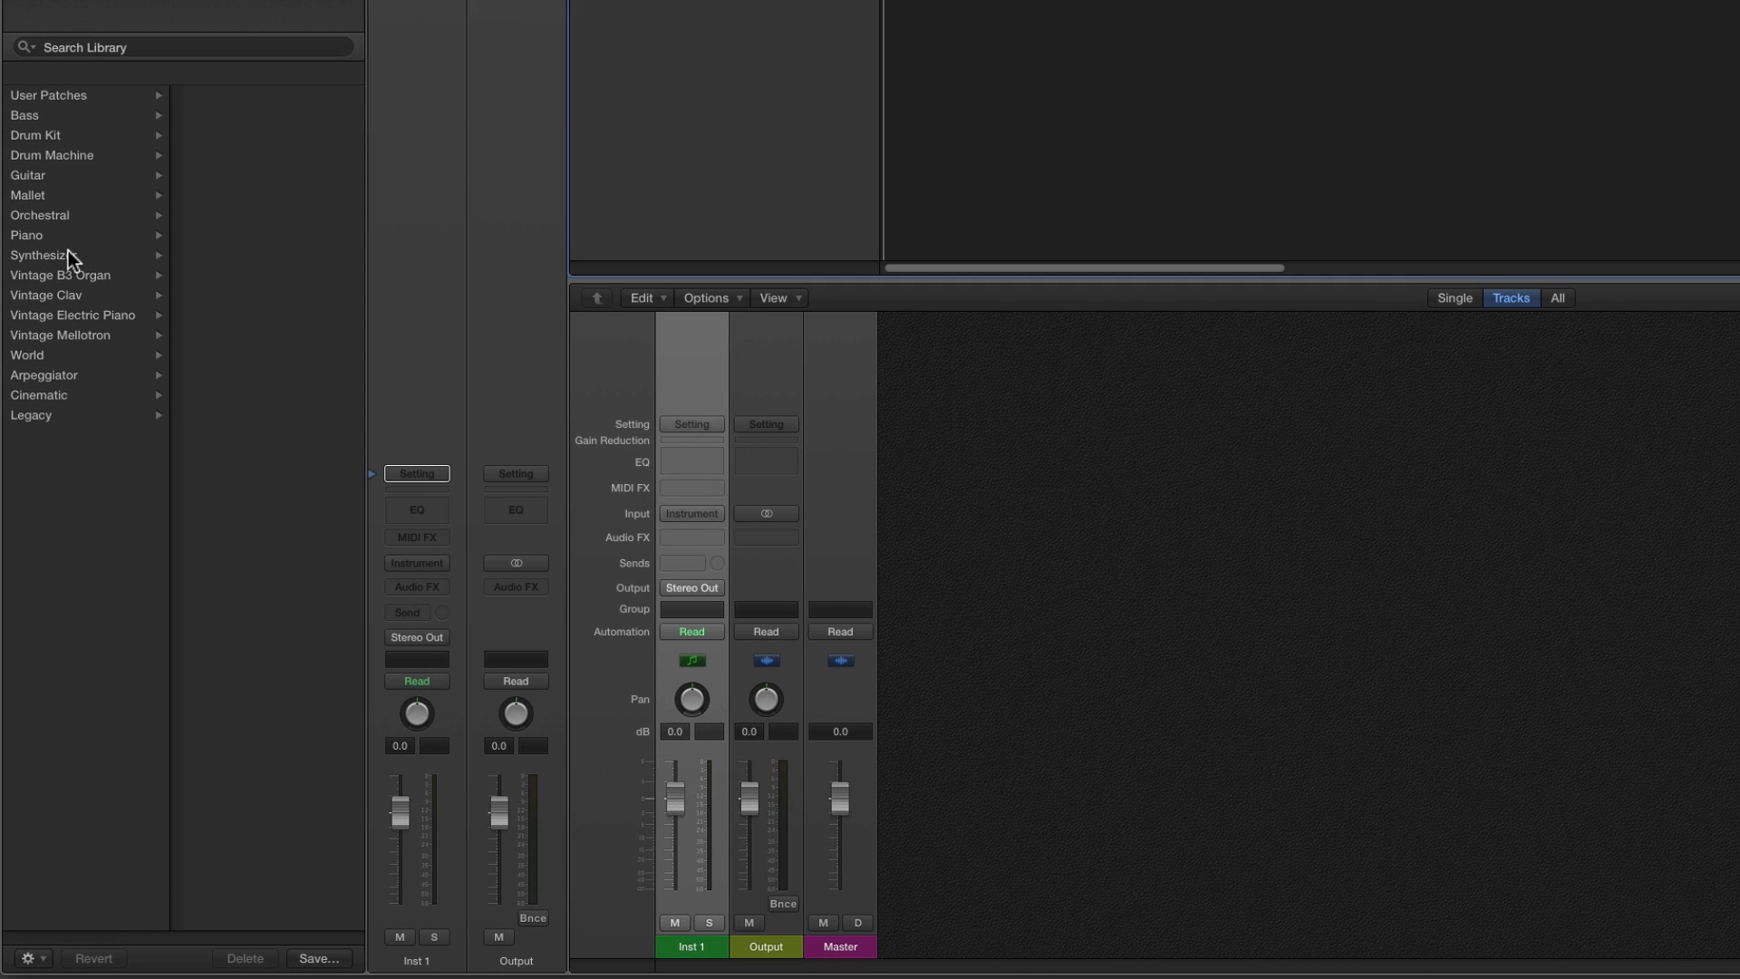
# Load the Hard Tech Bass patch from the Synthesizer Bass category onto the new instrument track.
pyautogui.click(68, 252)
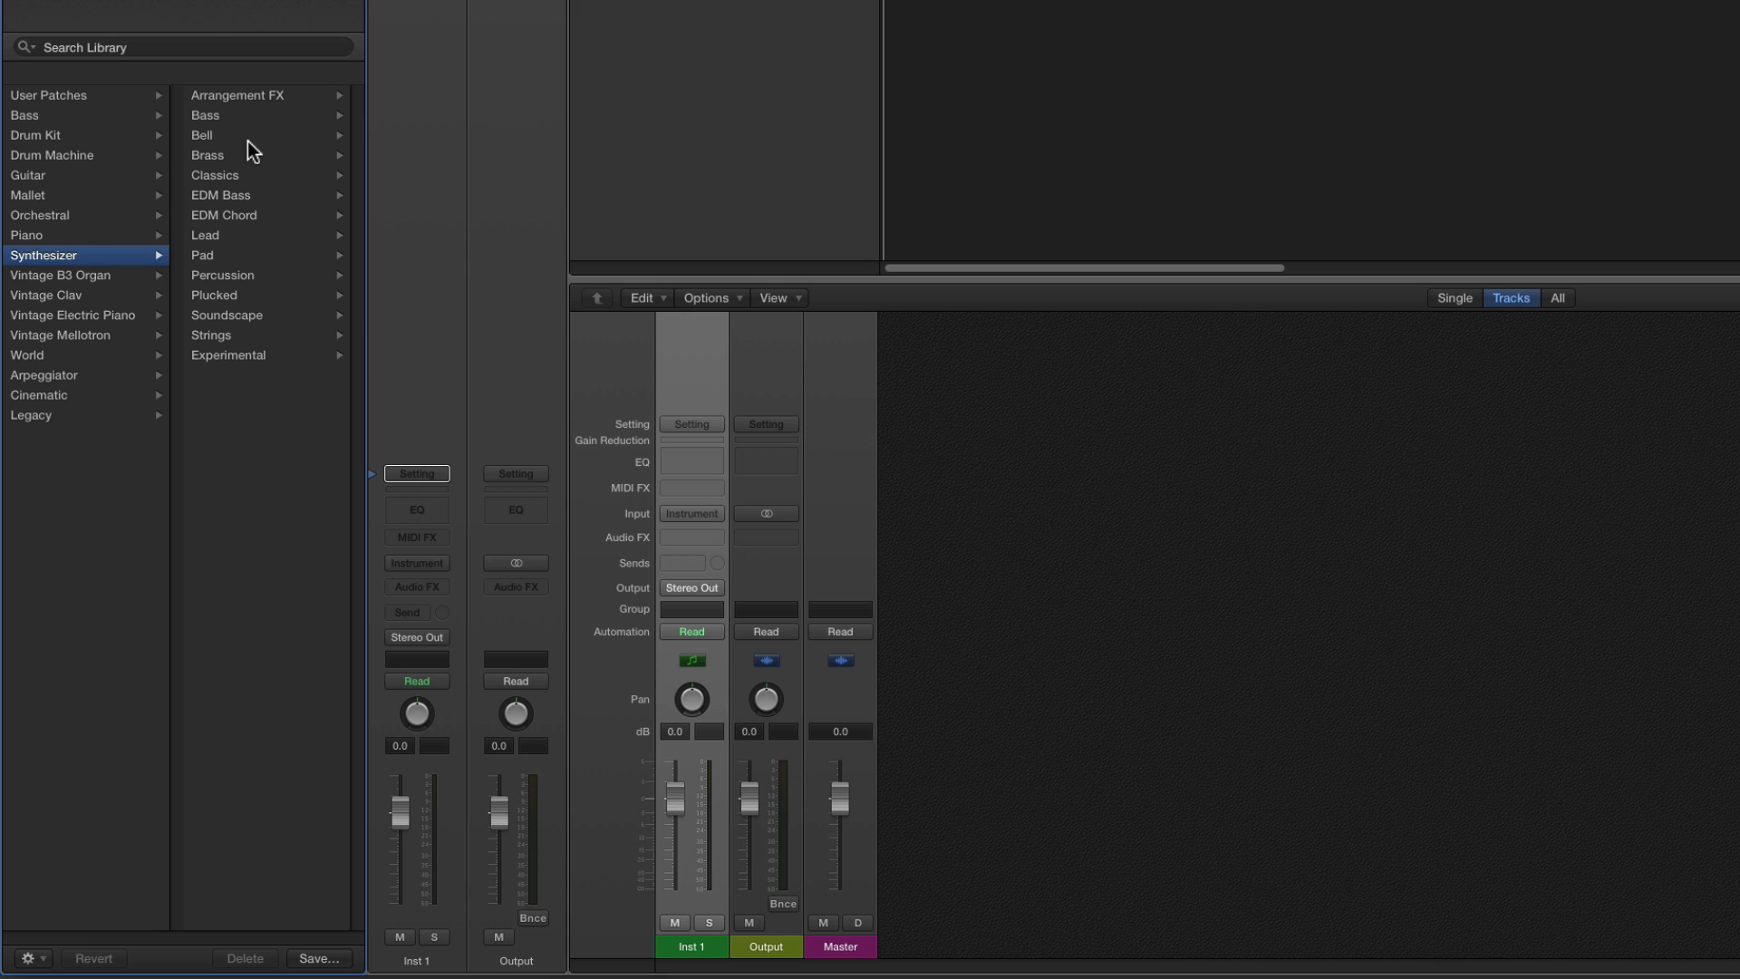
pyautogui.click(215, 116)
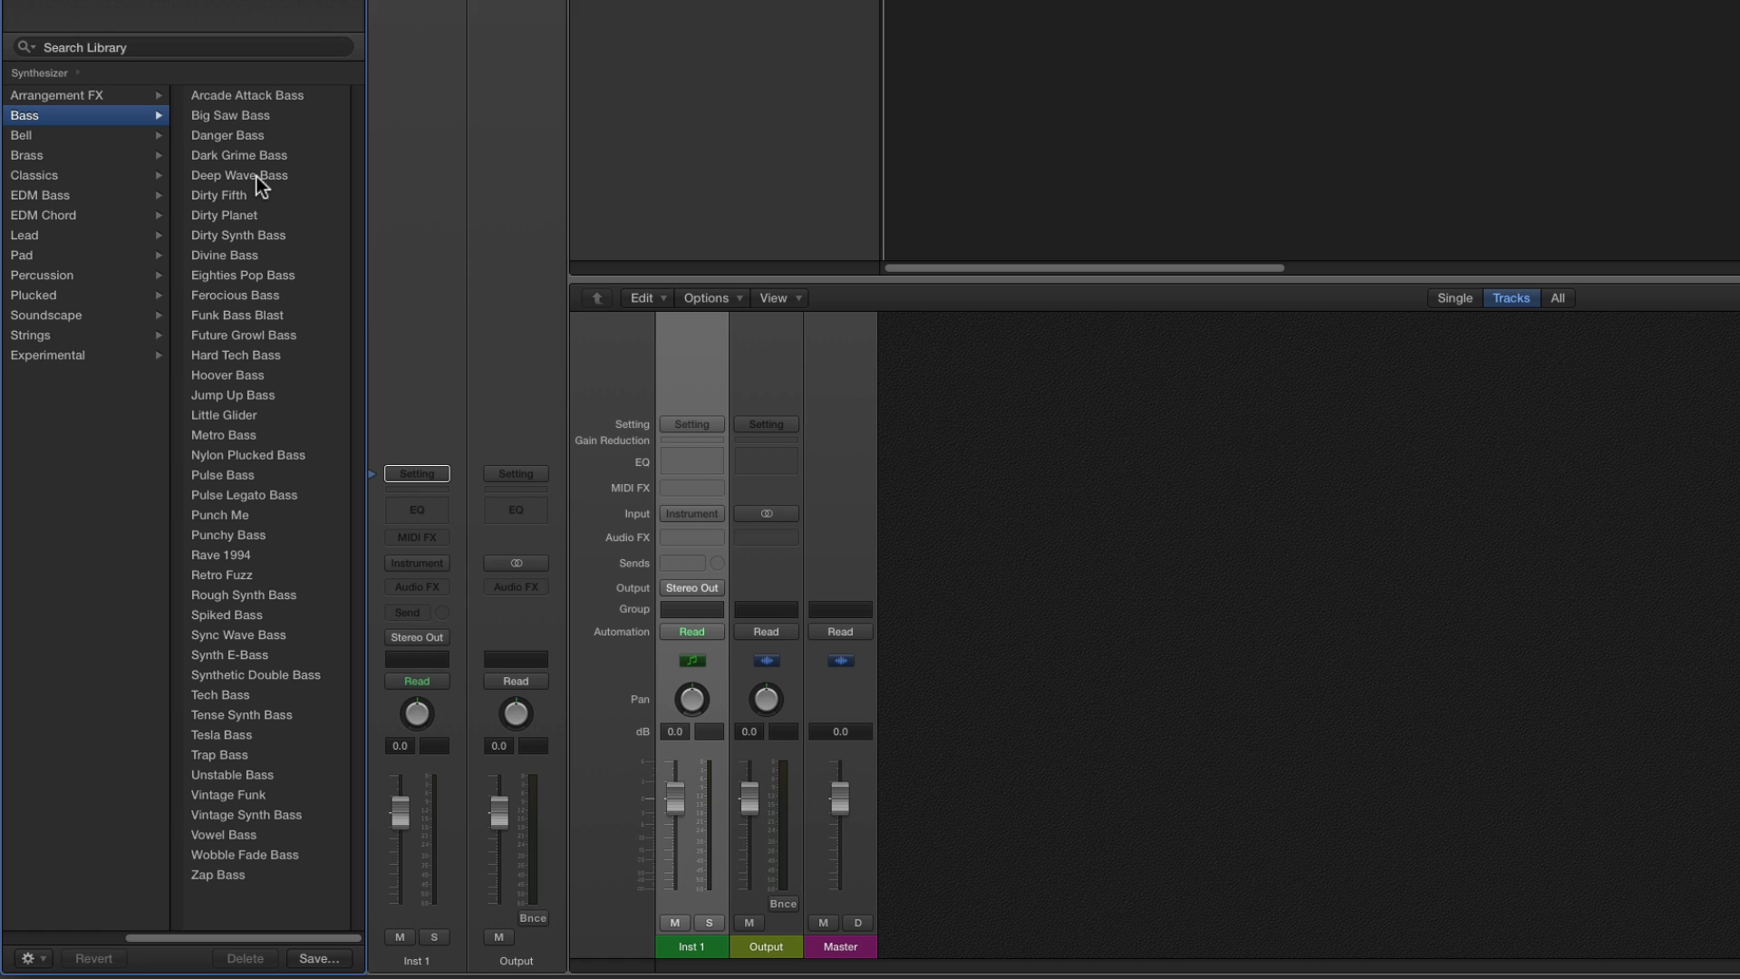
pyautogui.click(252, 355)
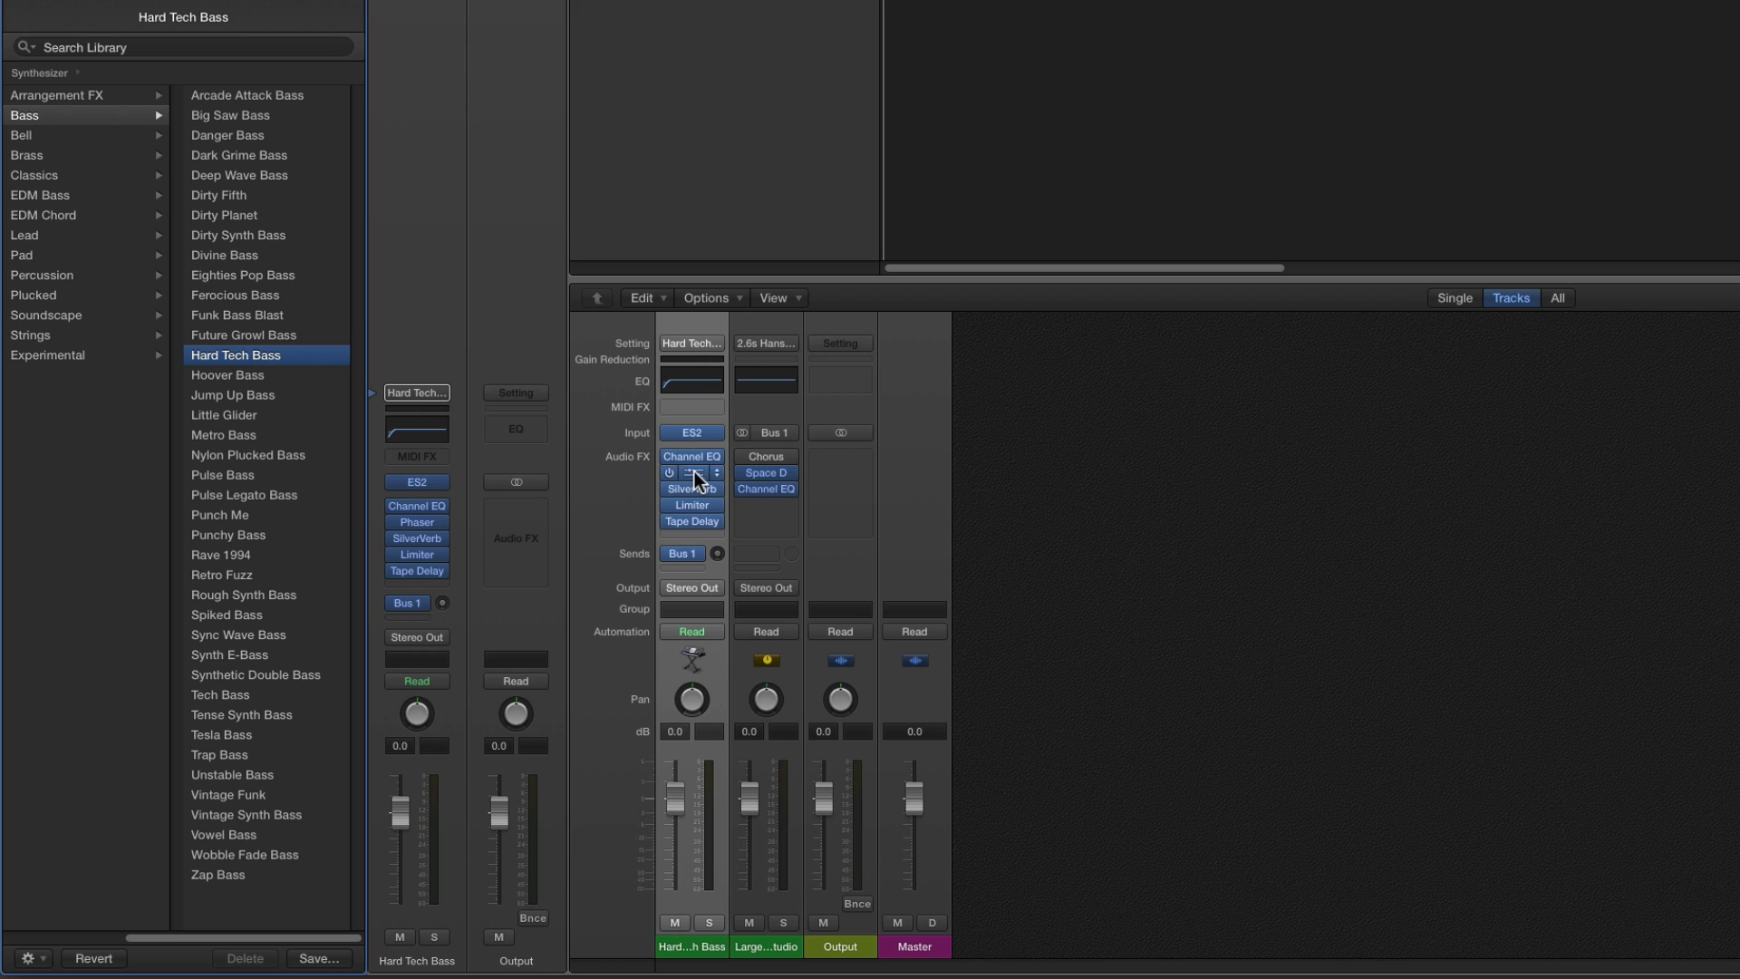
# Inspect the ES2 instrument on the Hard Tech Bass channel strip and close its window.
pyautogui.click(690, 432)
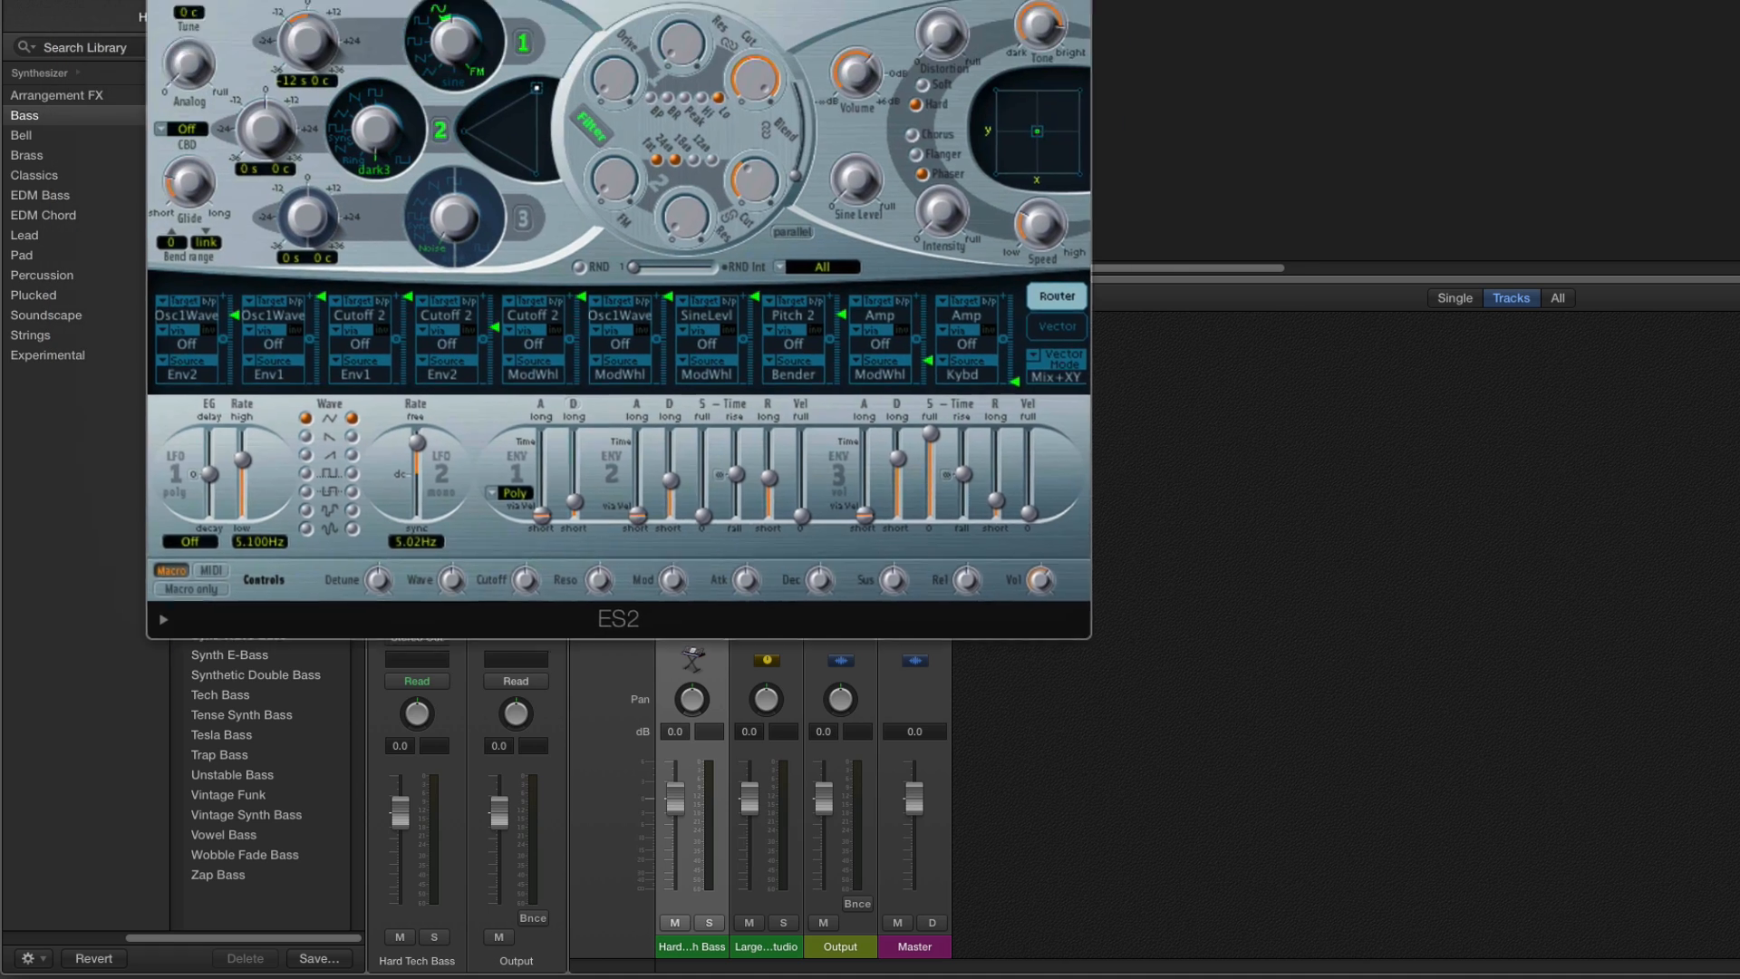
pyautogui.moveTo(762, 140); pyautogui.dragTo(788, 182)
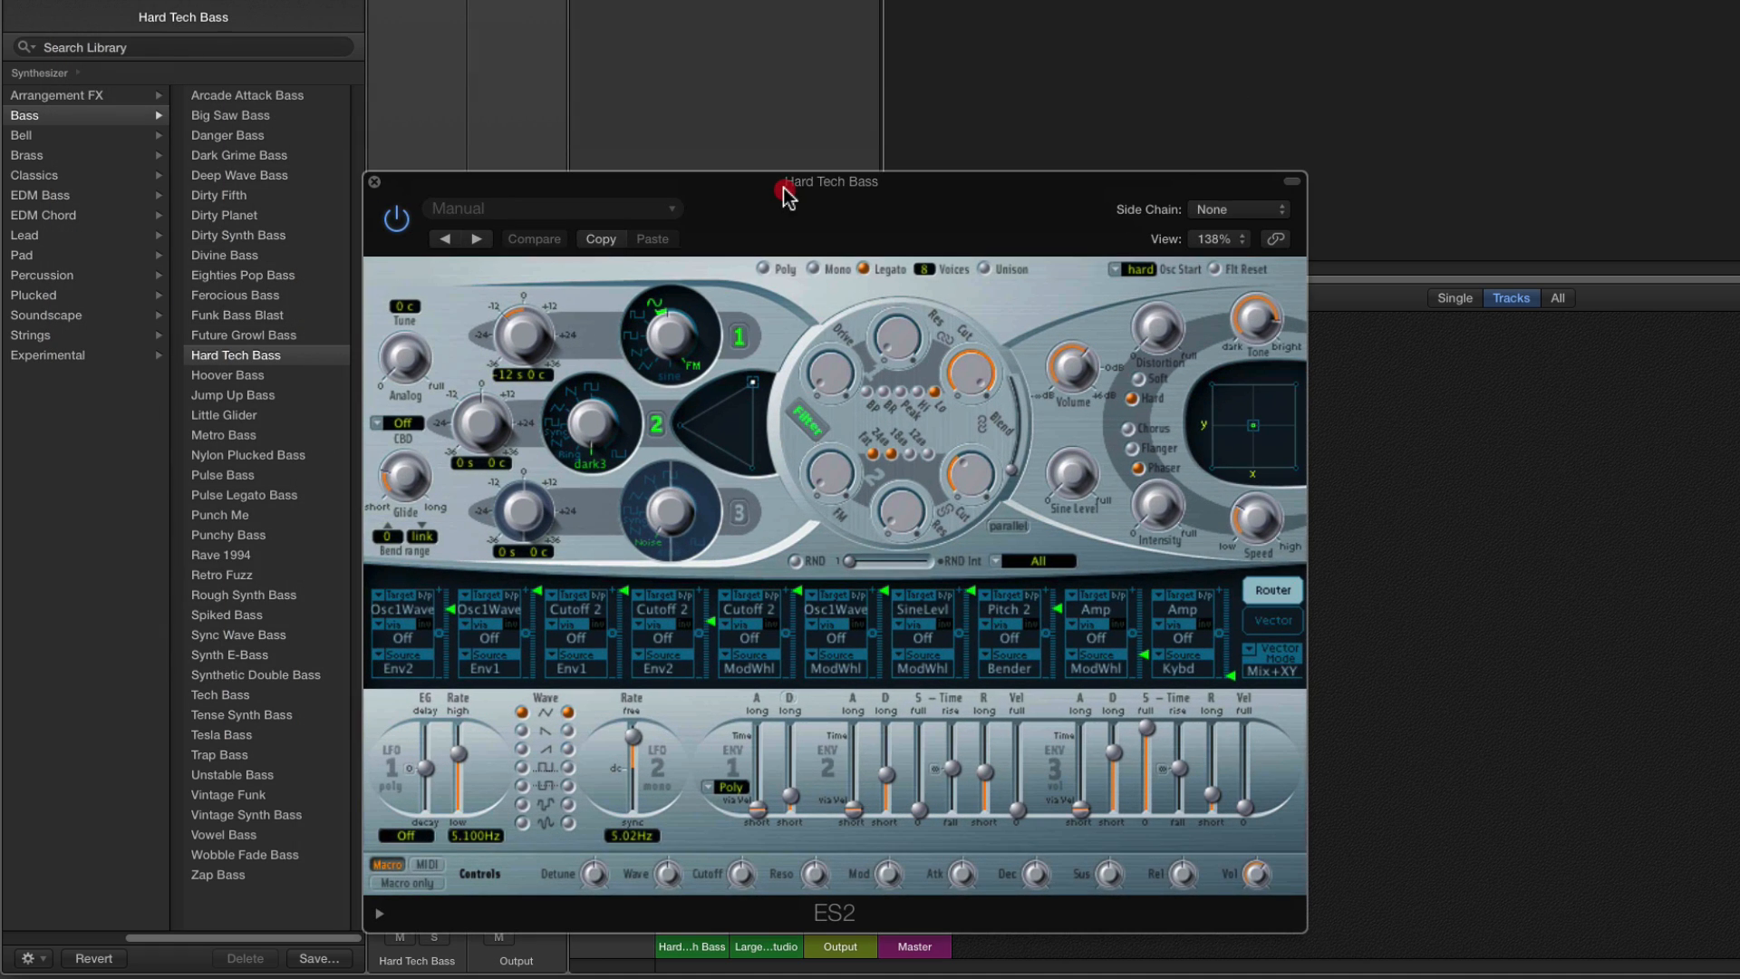
pyautogui.click(376, 186)
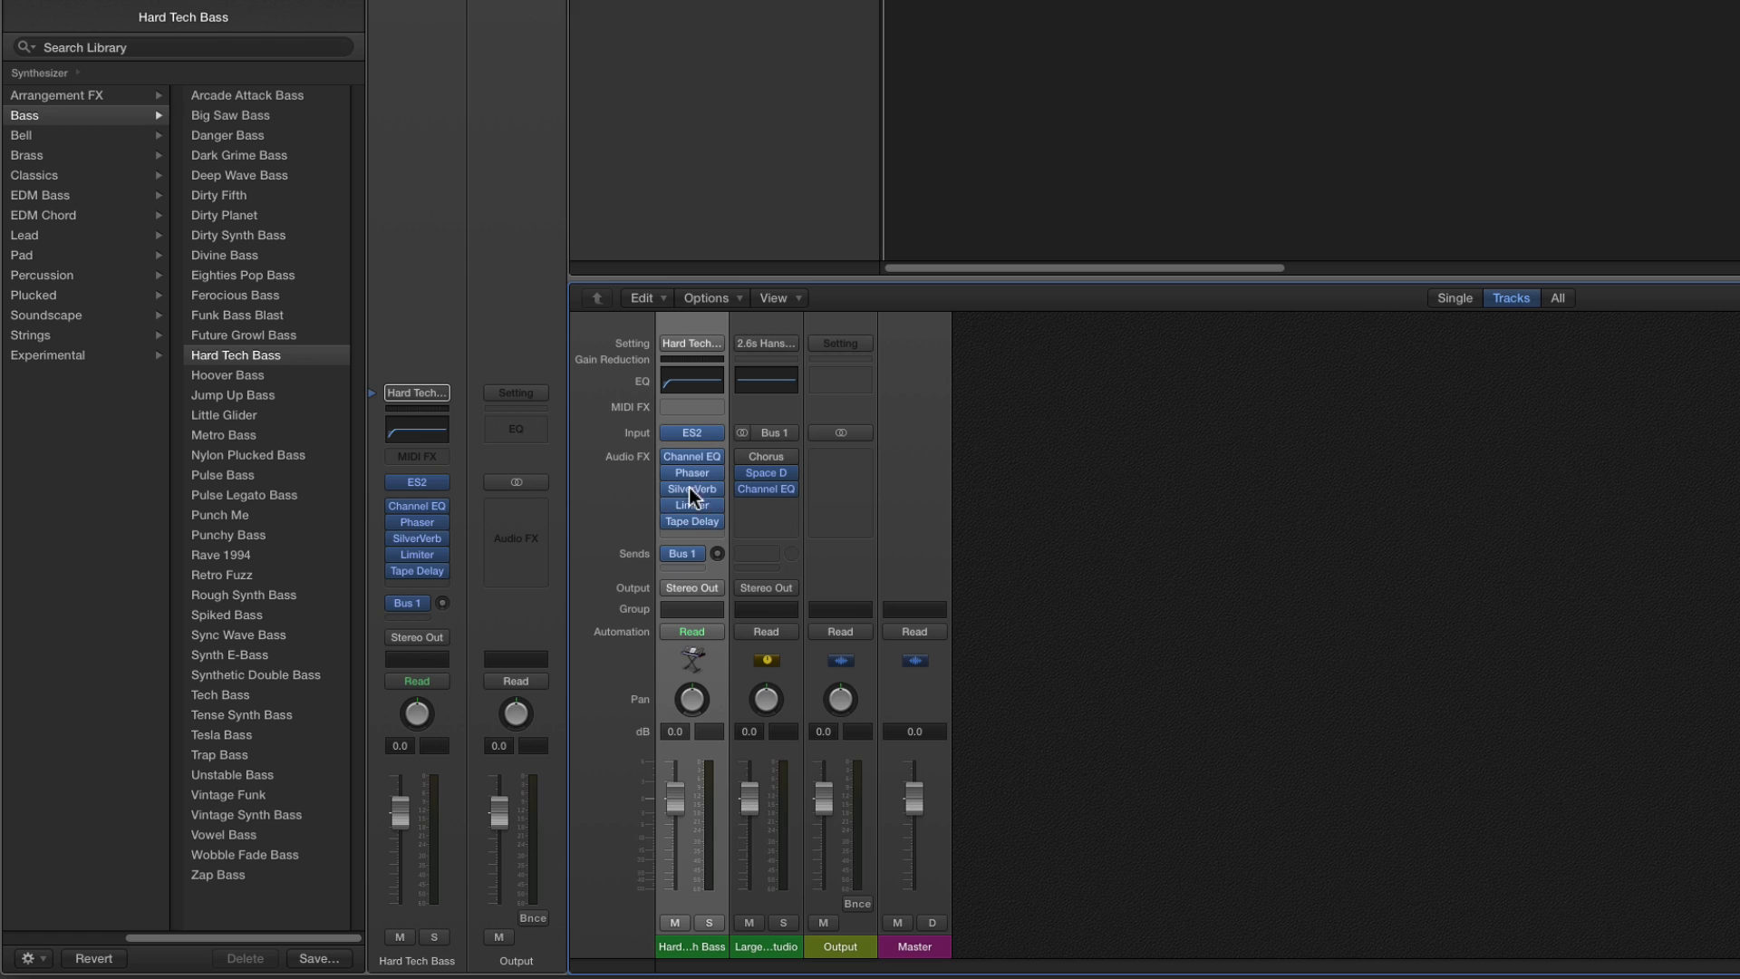
# Examine the Hard Tech Bass channel's Bus 1 send and the input routing of the Large Room reverb aux channel.
pyautogui.click(696, 554)
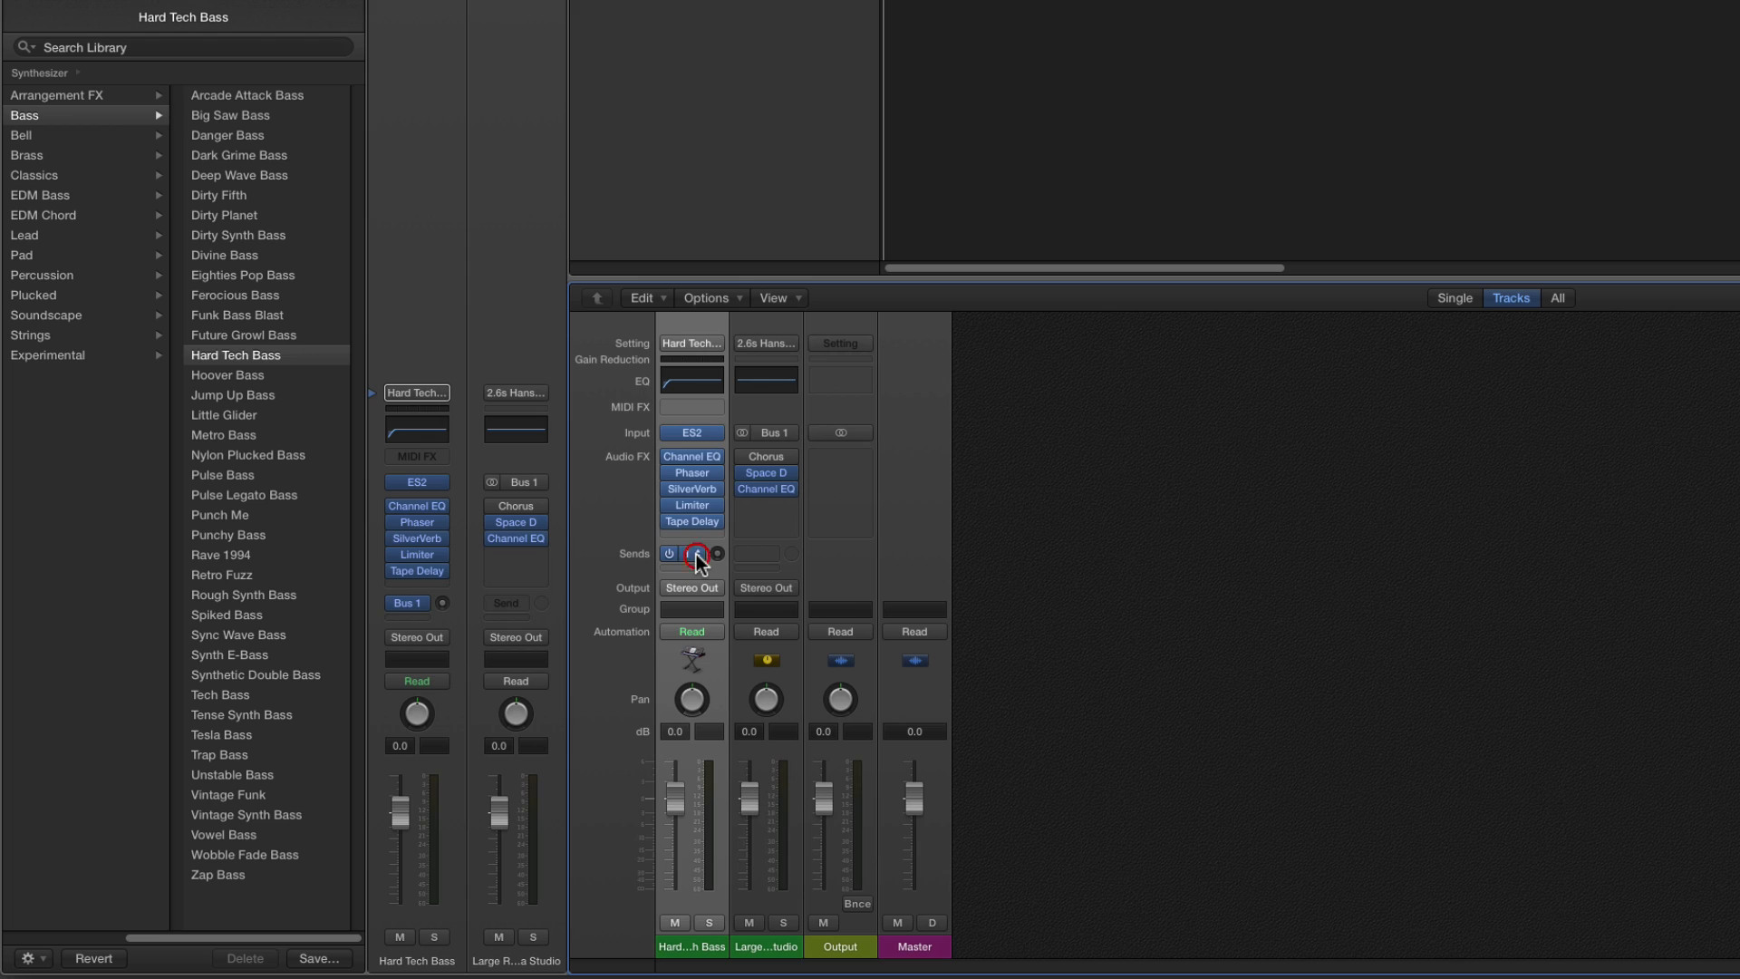
pyautogui.click(697, 553)
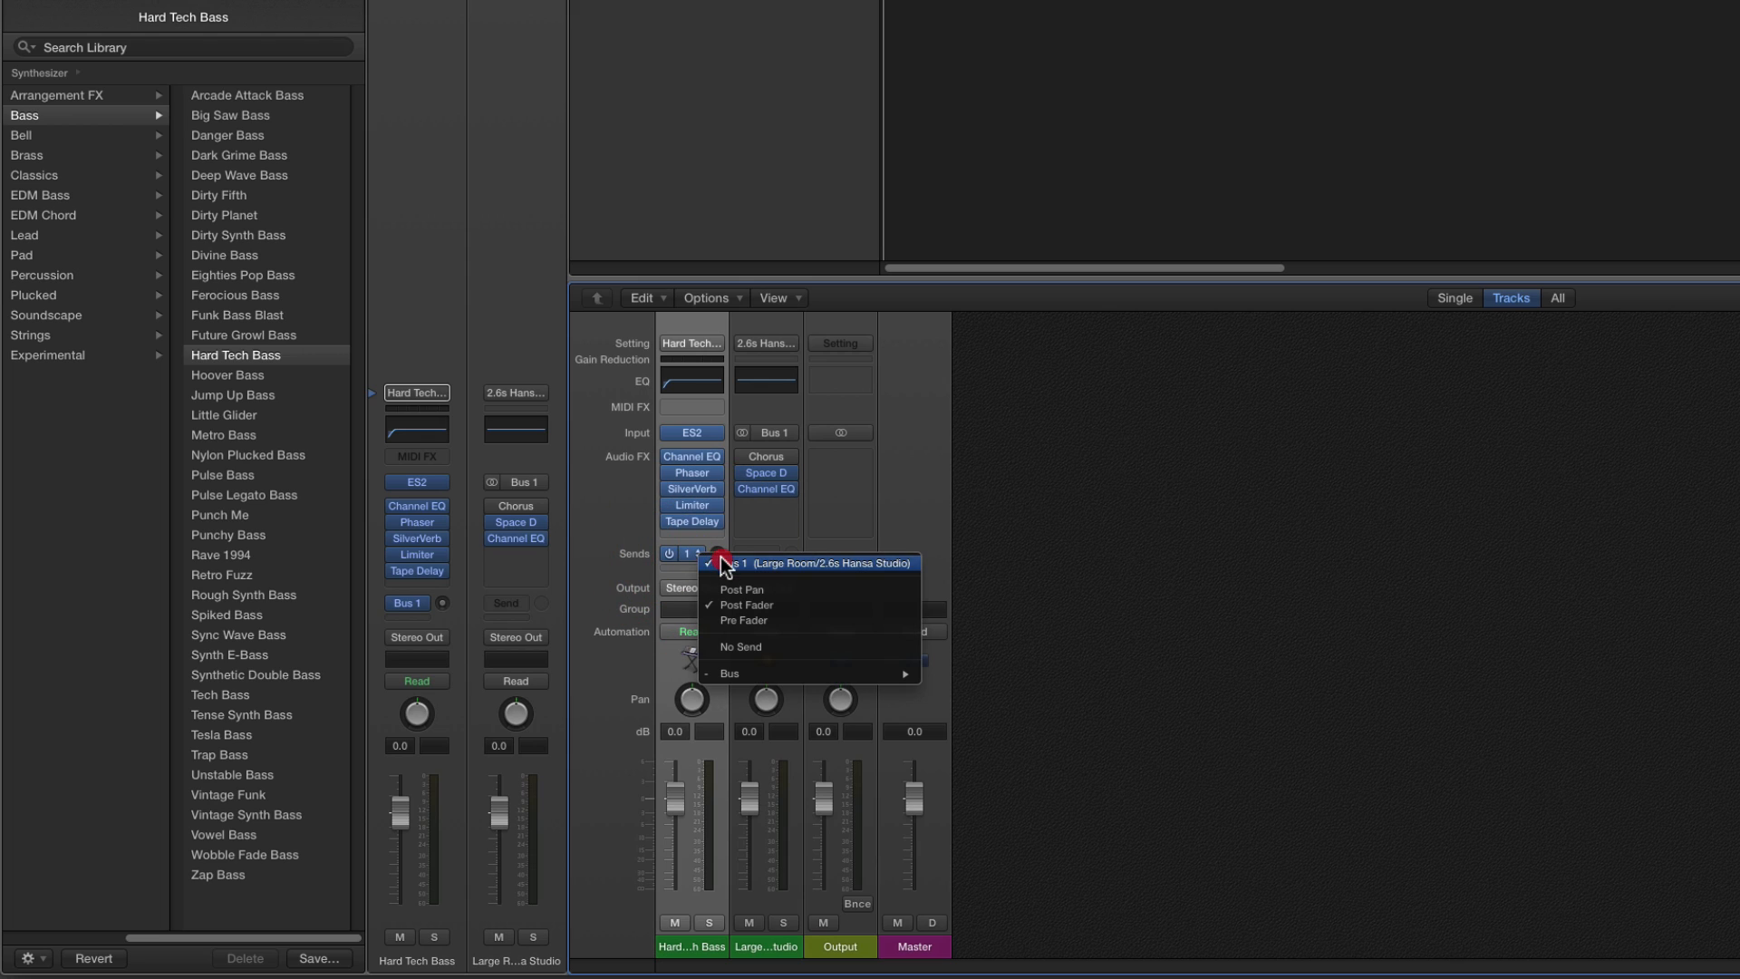
pyautogui.click(694, 548)
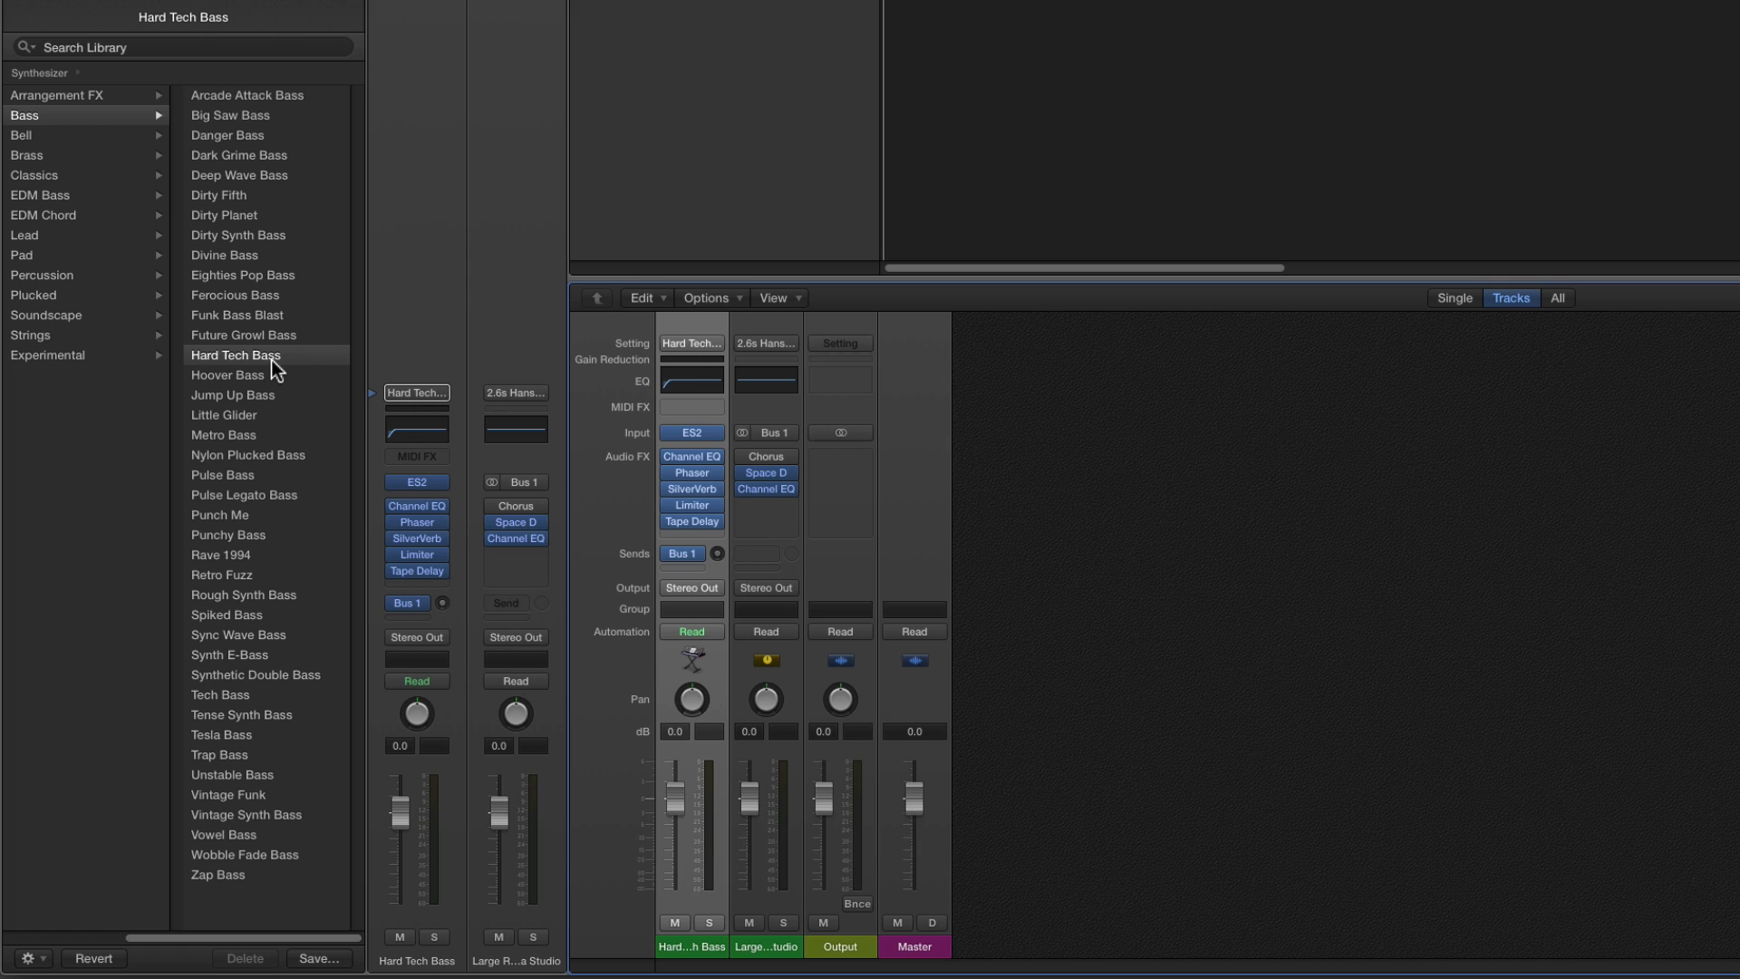
pyautogui.click(778, 947)
pyautogui.click(792, 432)
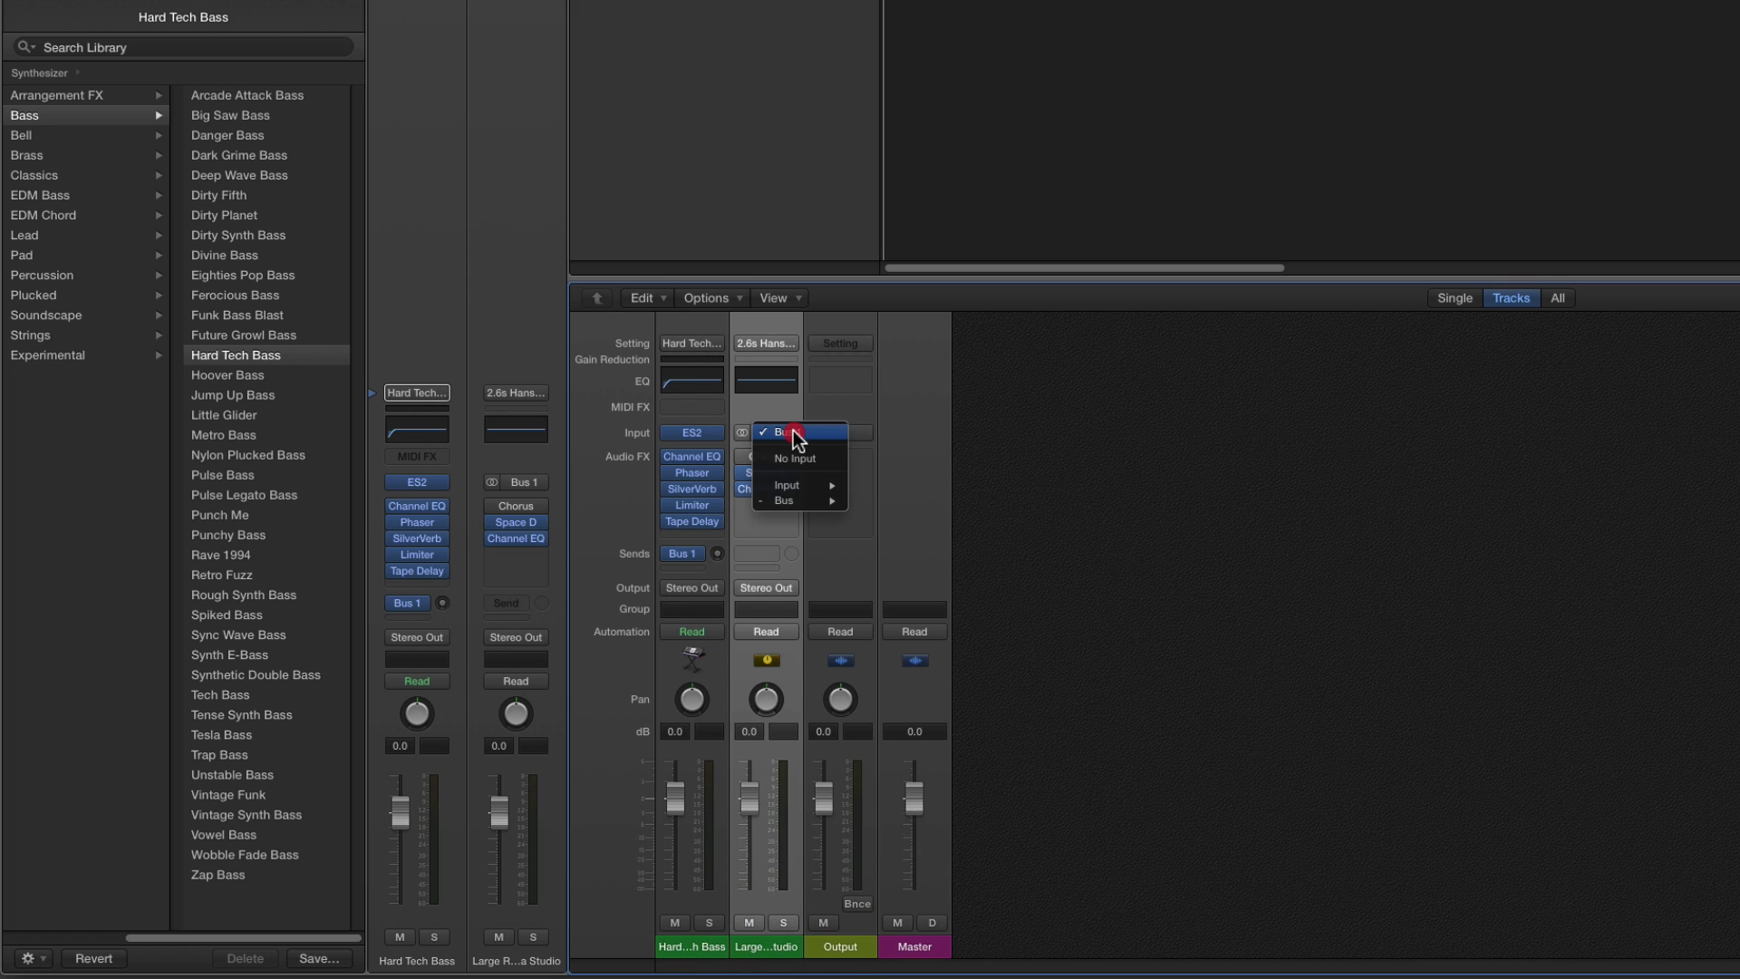
pyautogui.click(793, 413)
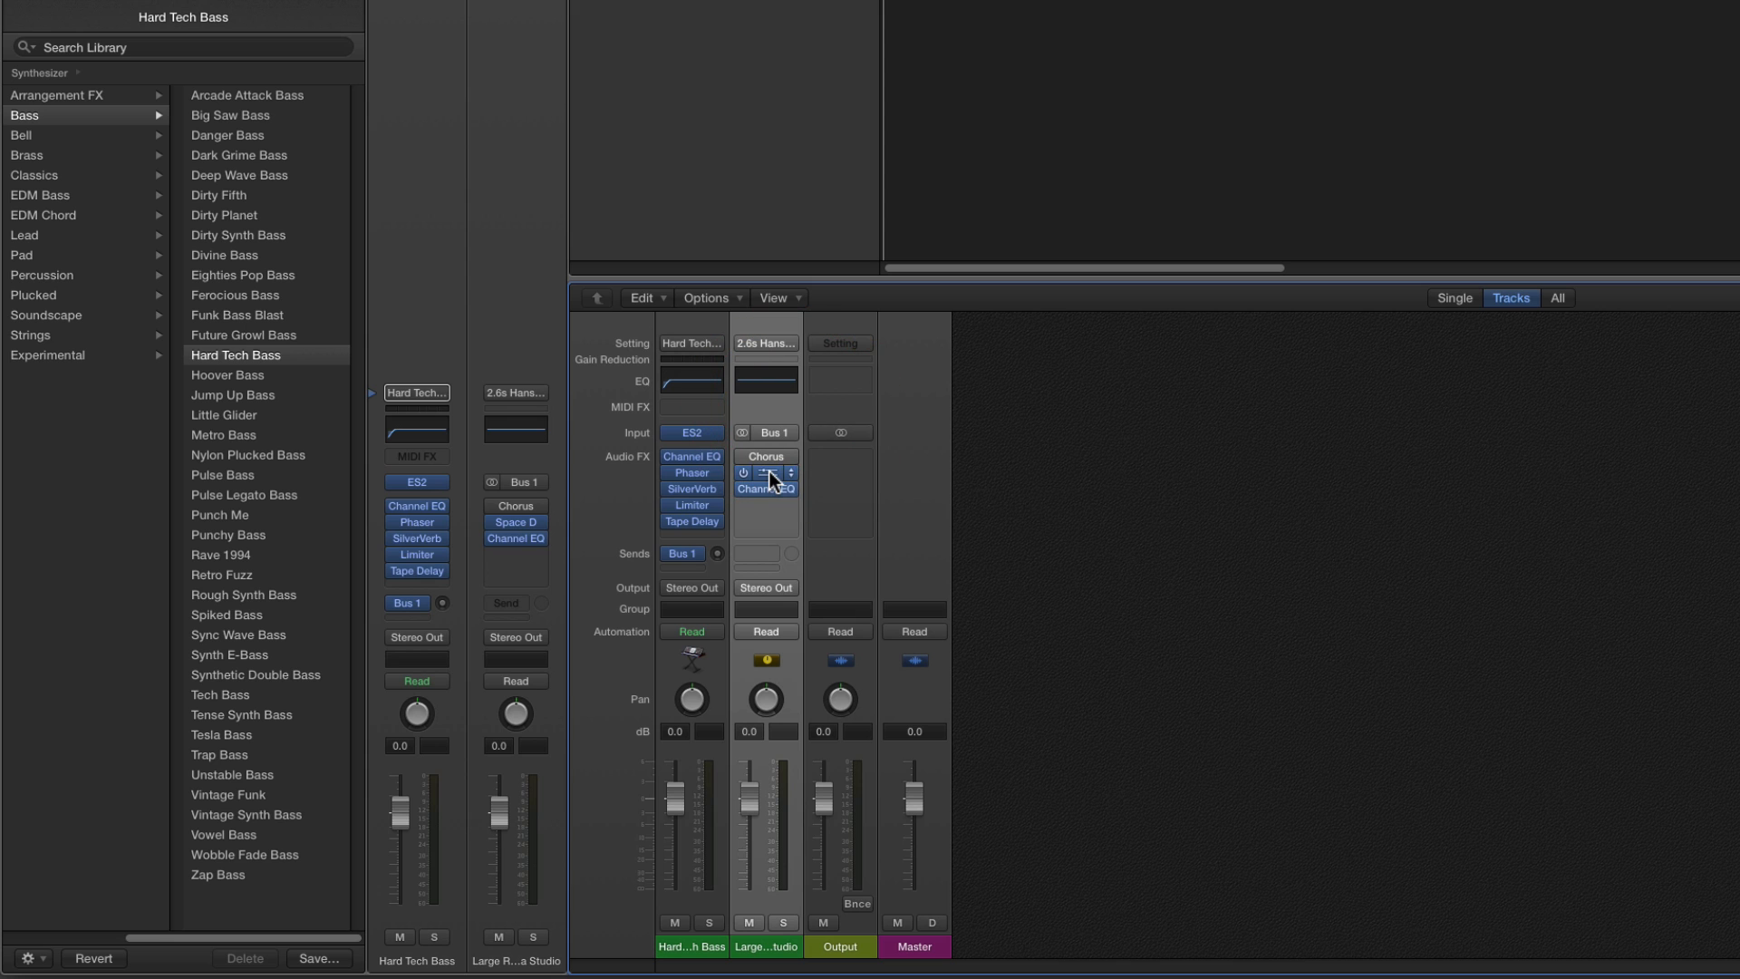
# Inspect the Space Designer reverb on the Large Room aux channel and close its window.
pyautogui.click(770, 471)
pyautogui.moveTo(495, 0); pyautogui.dragTo(743, 145)
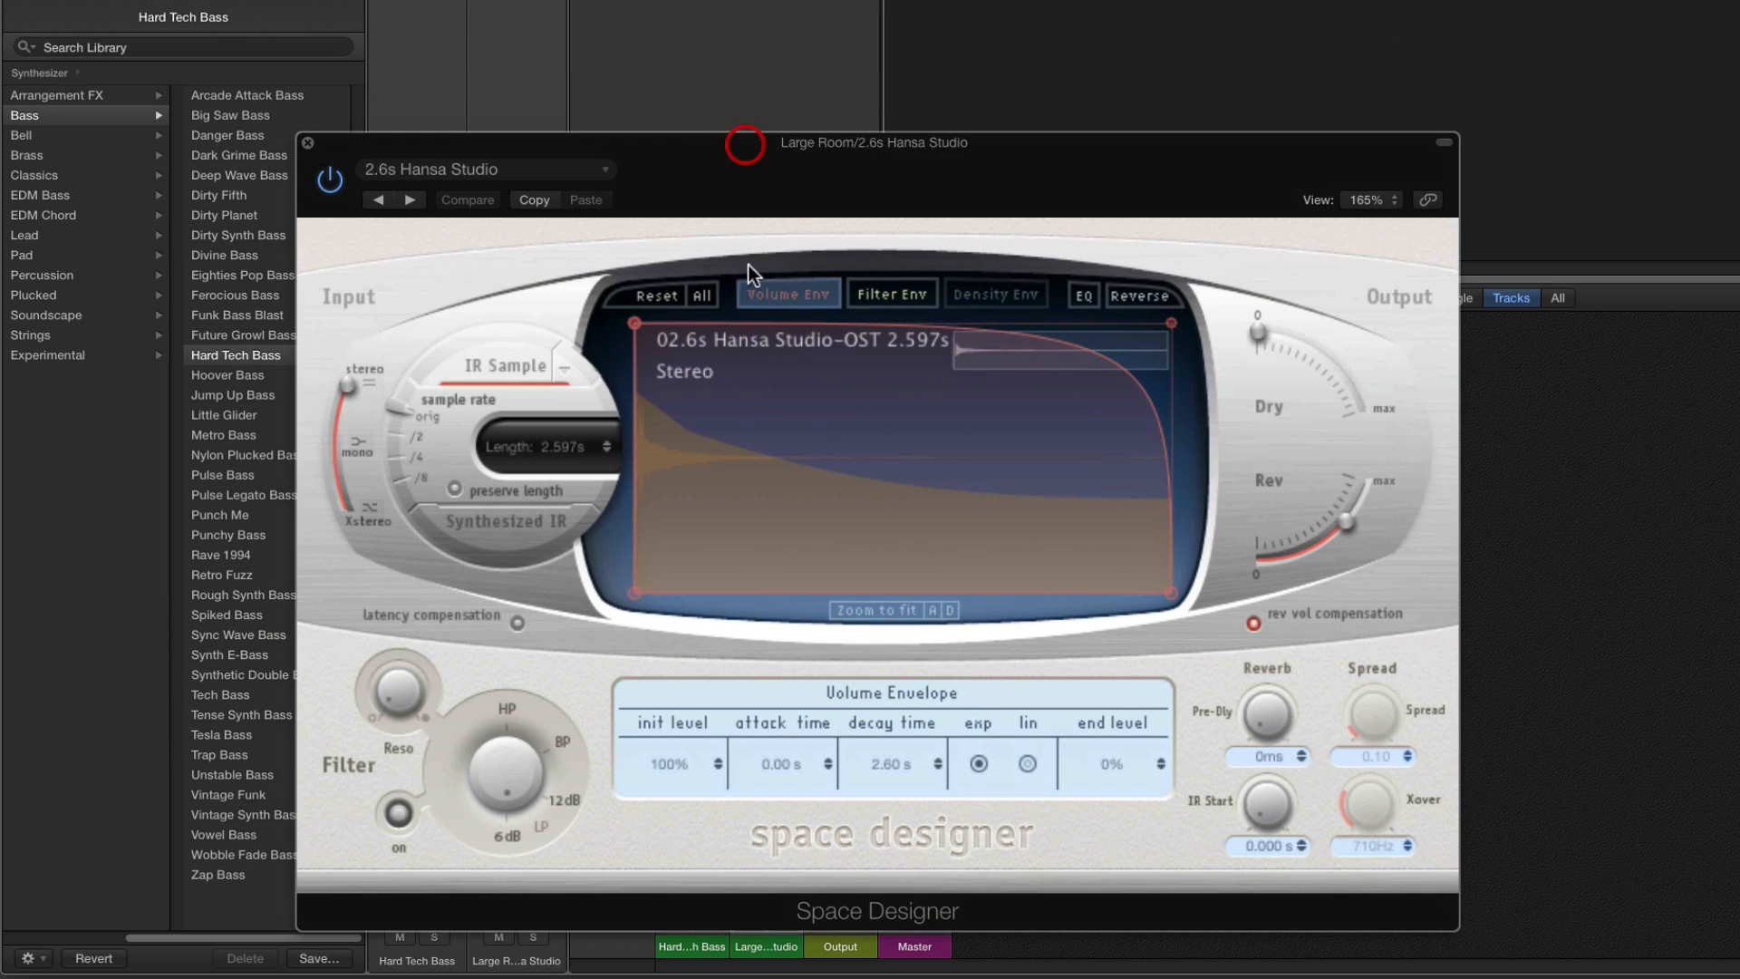
pyautogui.click(308, 142)
# Raise the Hard Tech Bass channel's Bus 1 send level to -29.5 dB and select the Large Room aux channel.
pyautogui.click(689, 946)
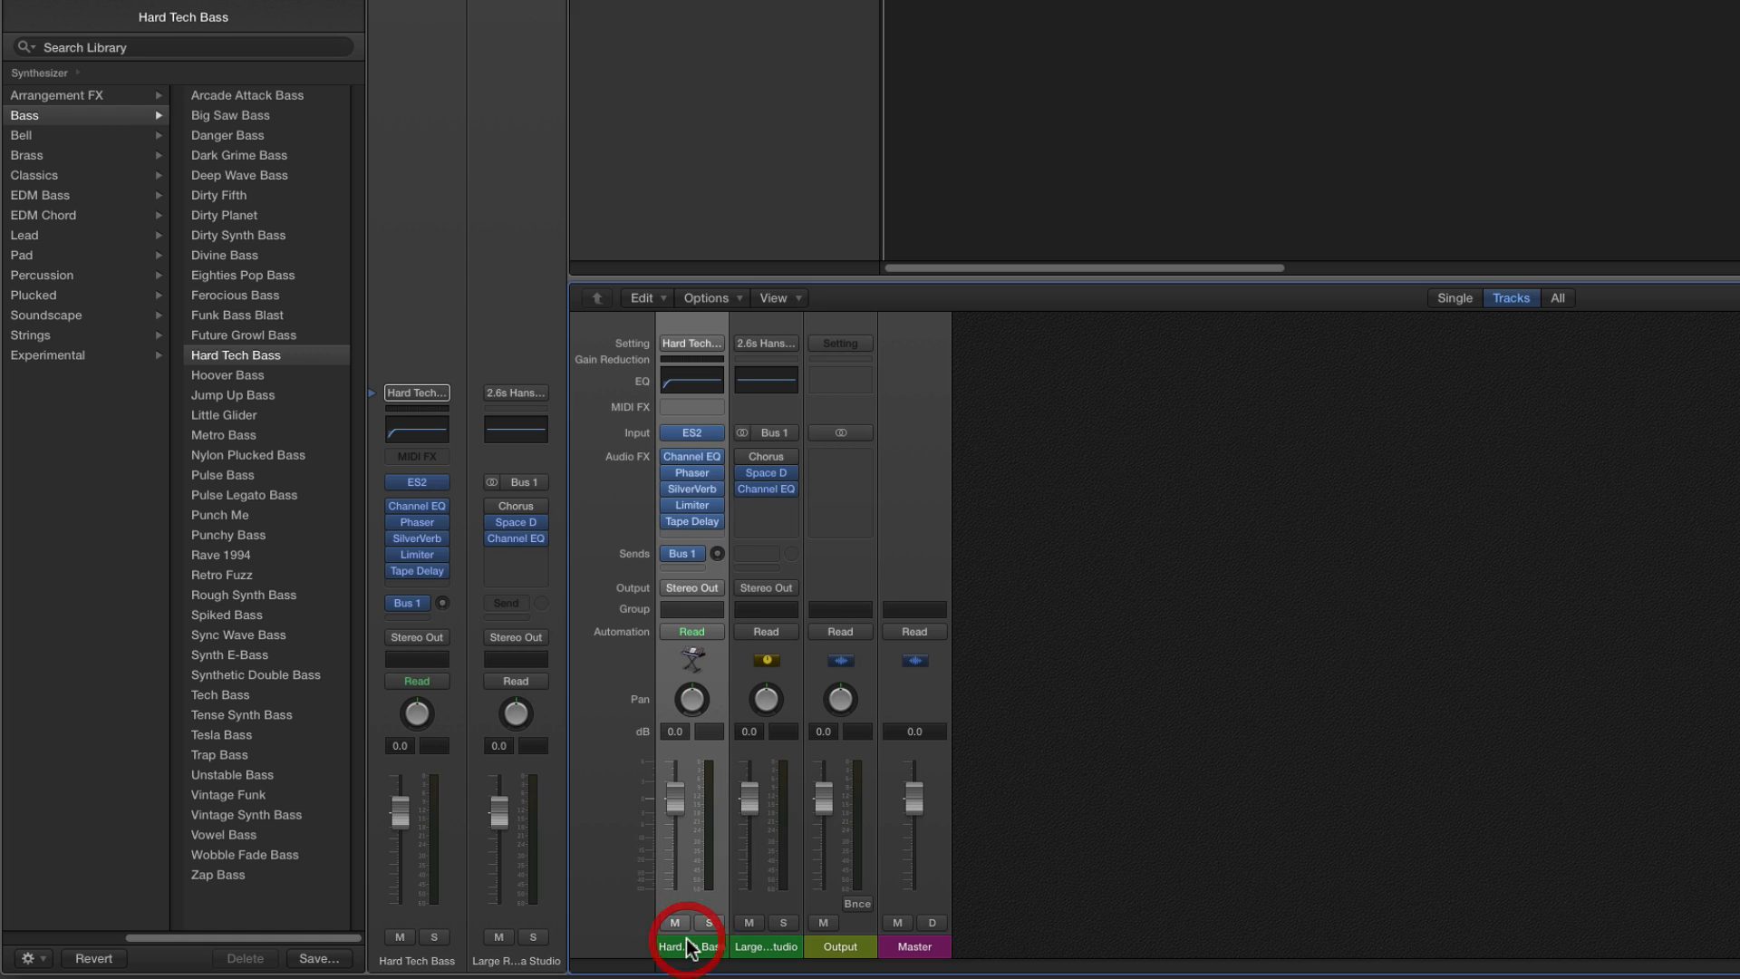
pyautogui.moveTo(716, 555)
pyautogui.mouseDown()
pyautogui.moveTo(717, 489)
pyautogui.moveTo(719, 544)
pyautogui.mouseUp()
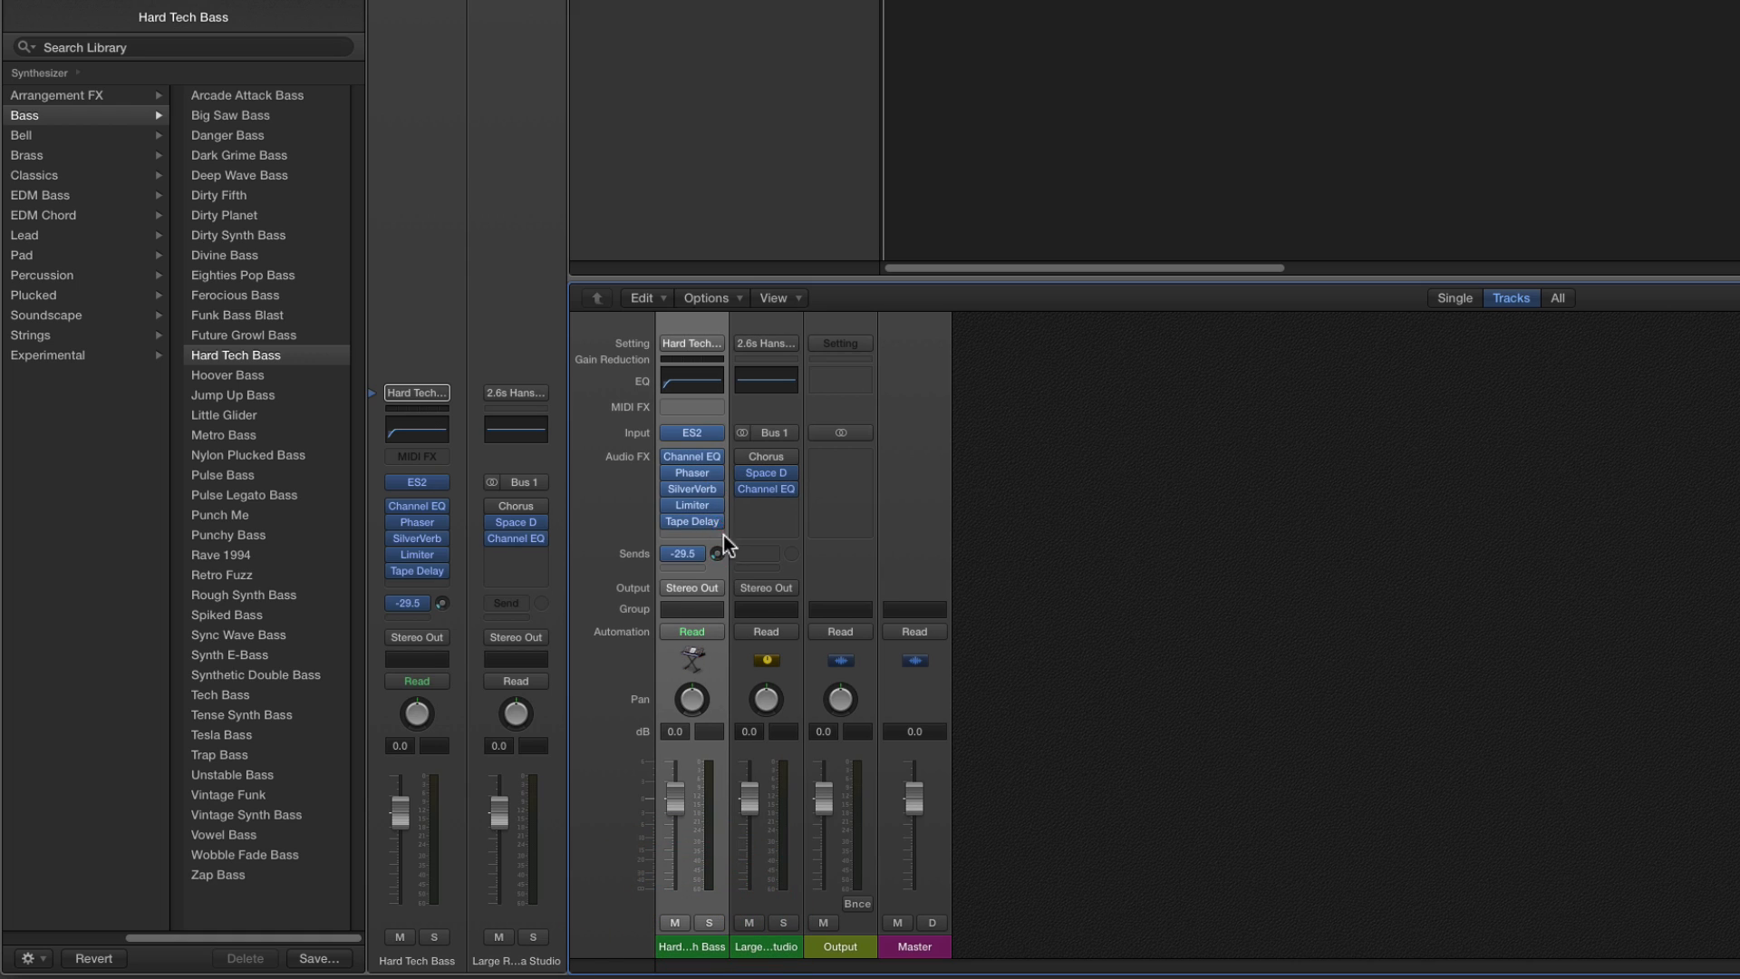
pyautogui.click(771, 947)
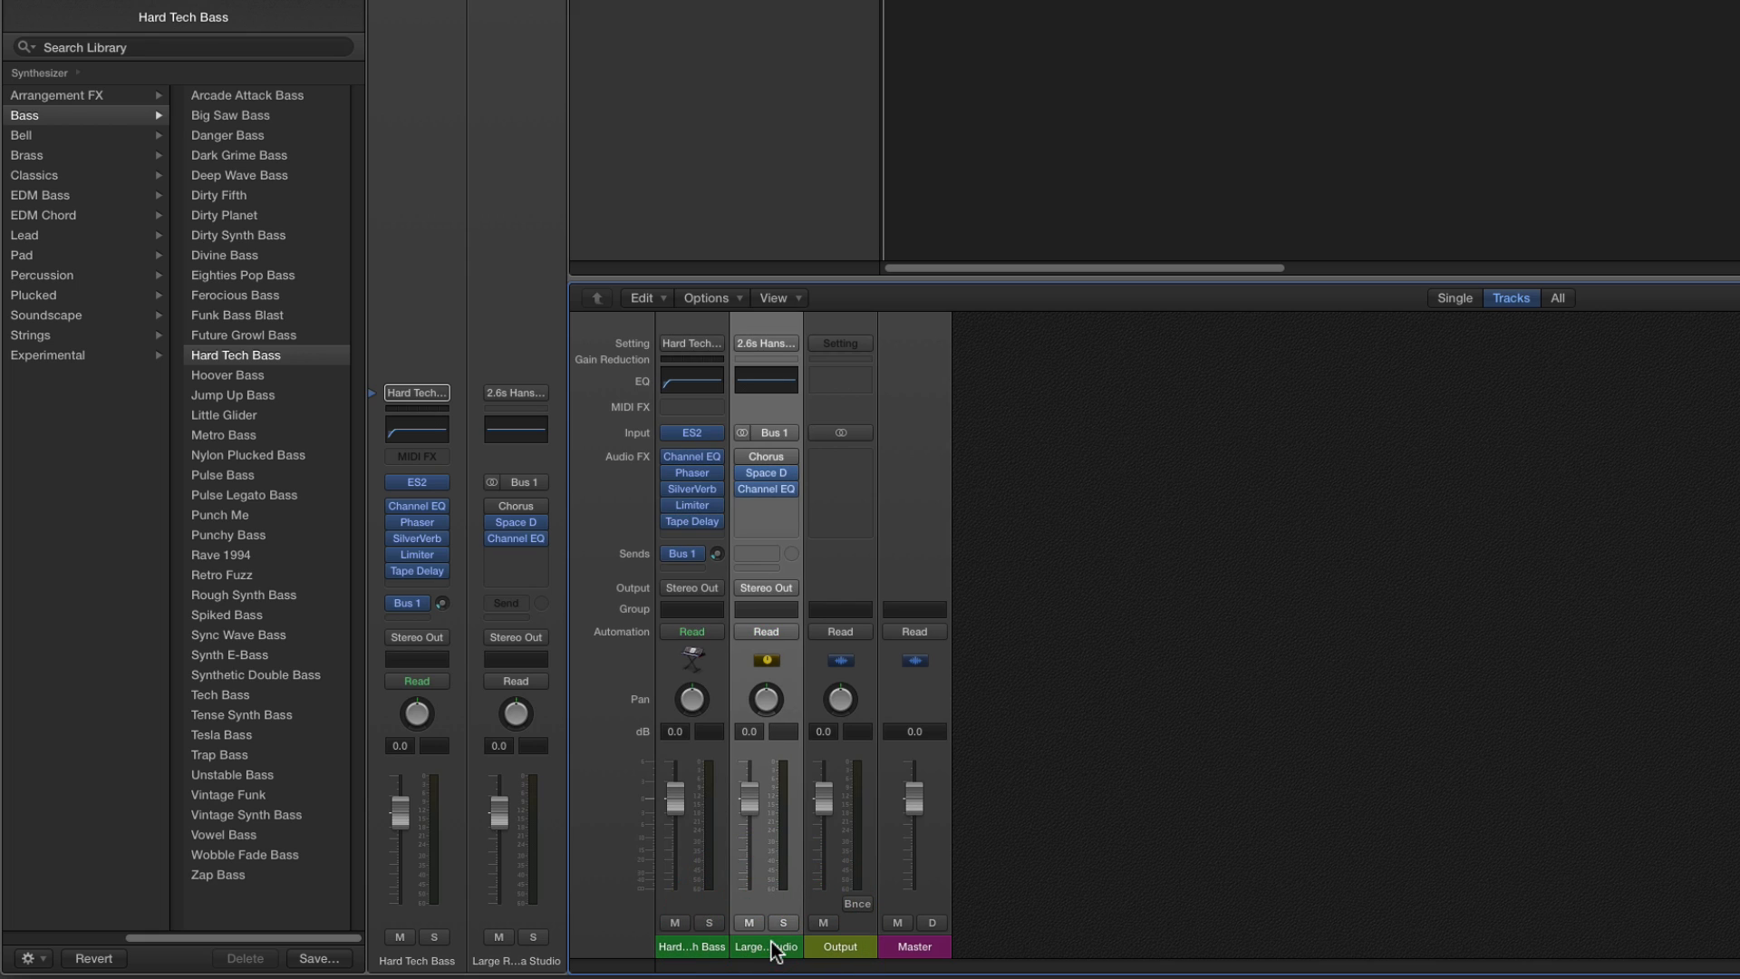
# Turn the Hard Tech Bass channel's Bus 1 send level down to minus infinity.
pyautogui.click(682, 947)
pyautogui.moveTo(711, 560)
pyautogui.mouseDown()
pyautogui.moveTo(713, 476)
pyautogui.moveTo(715, 577)
pyautogui.moveTo(718, 557)
pyautogui.mouseUp()
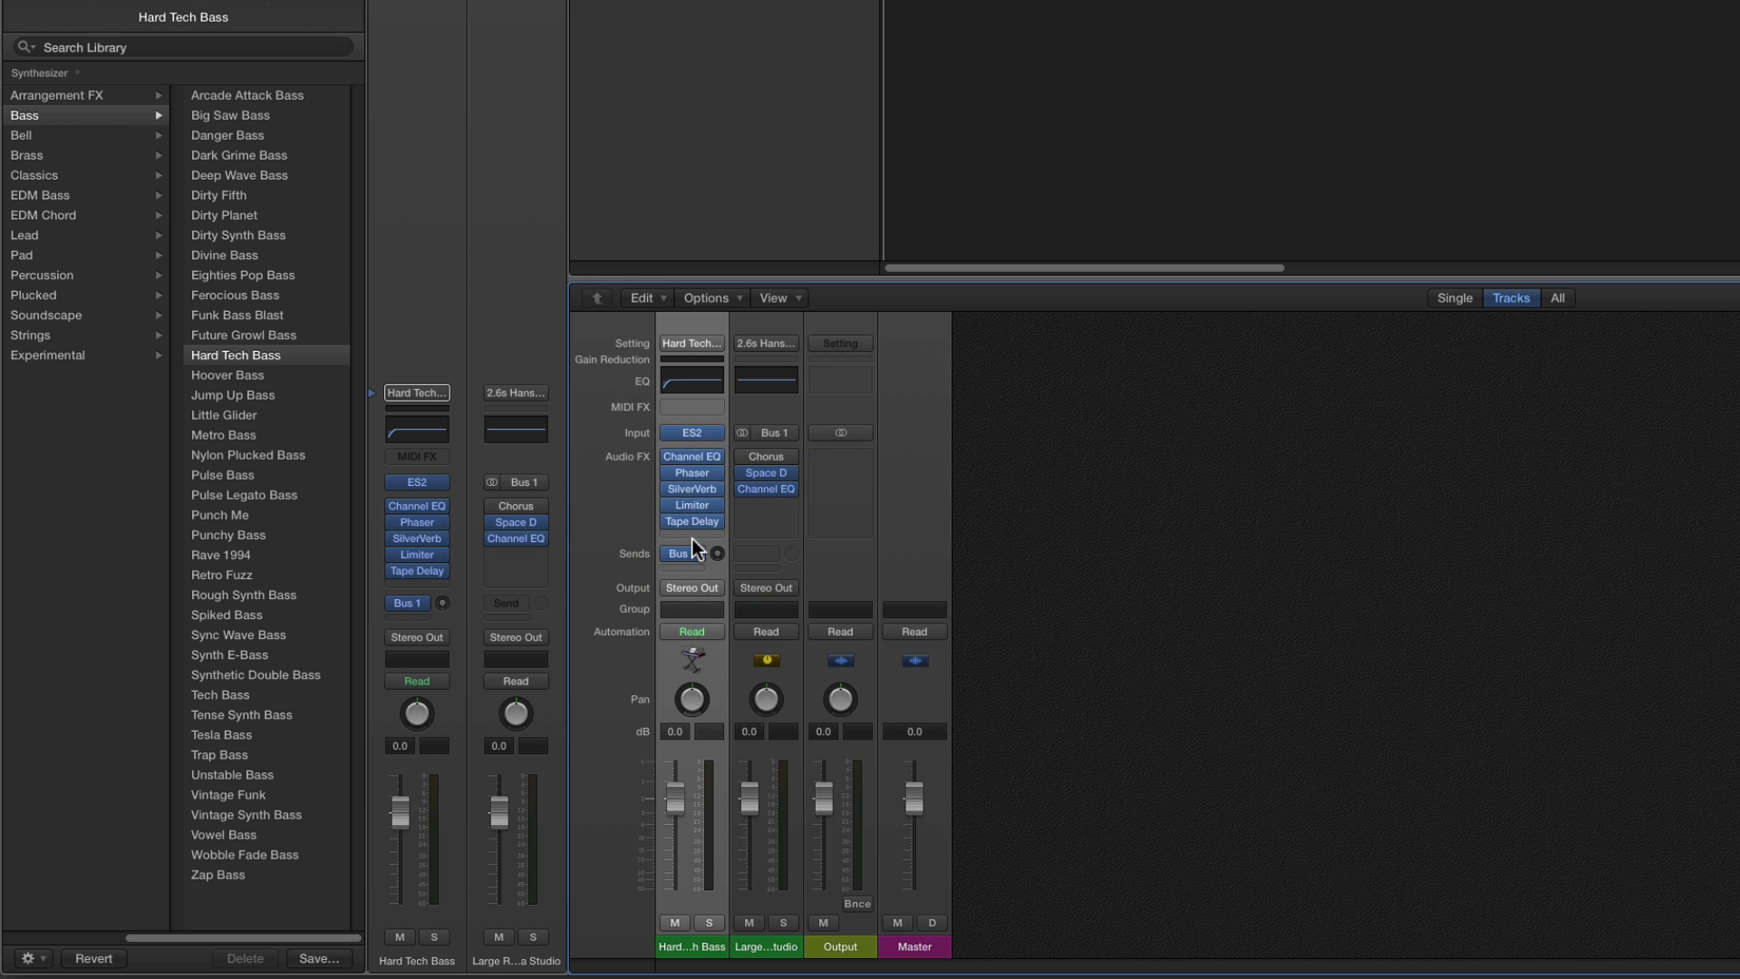
pyautogui.click(769, 949)
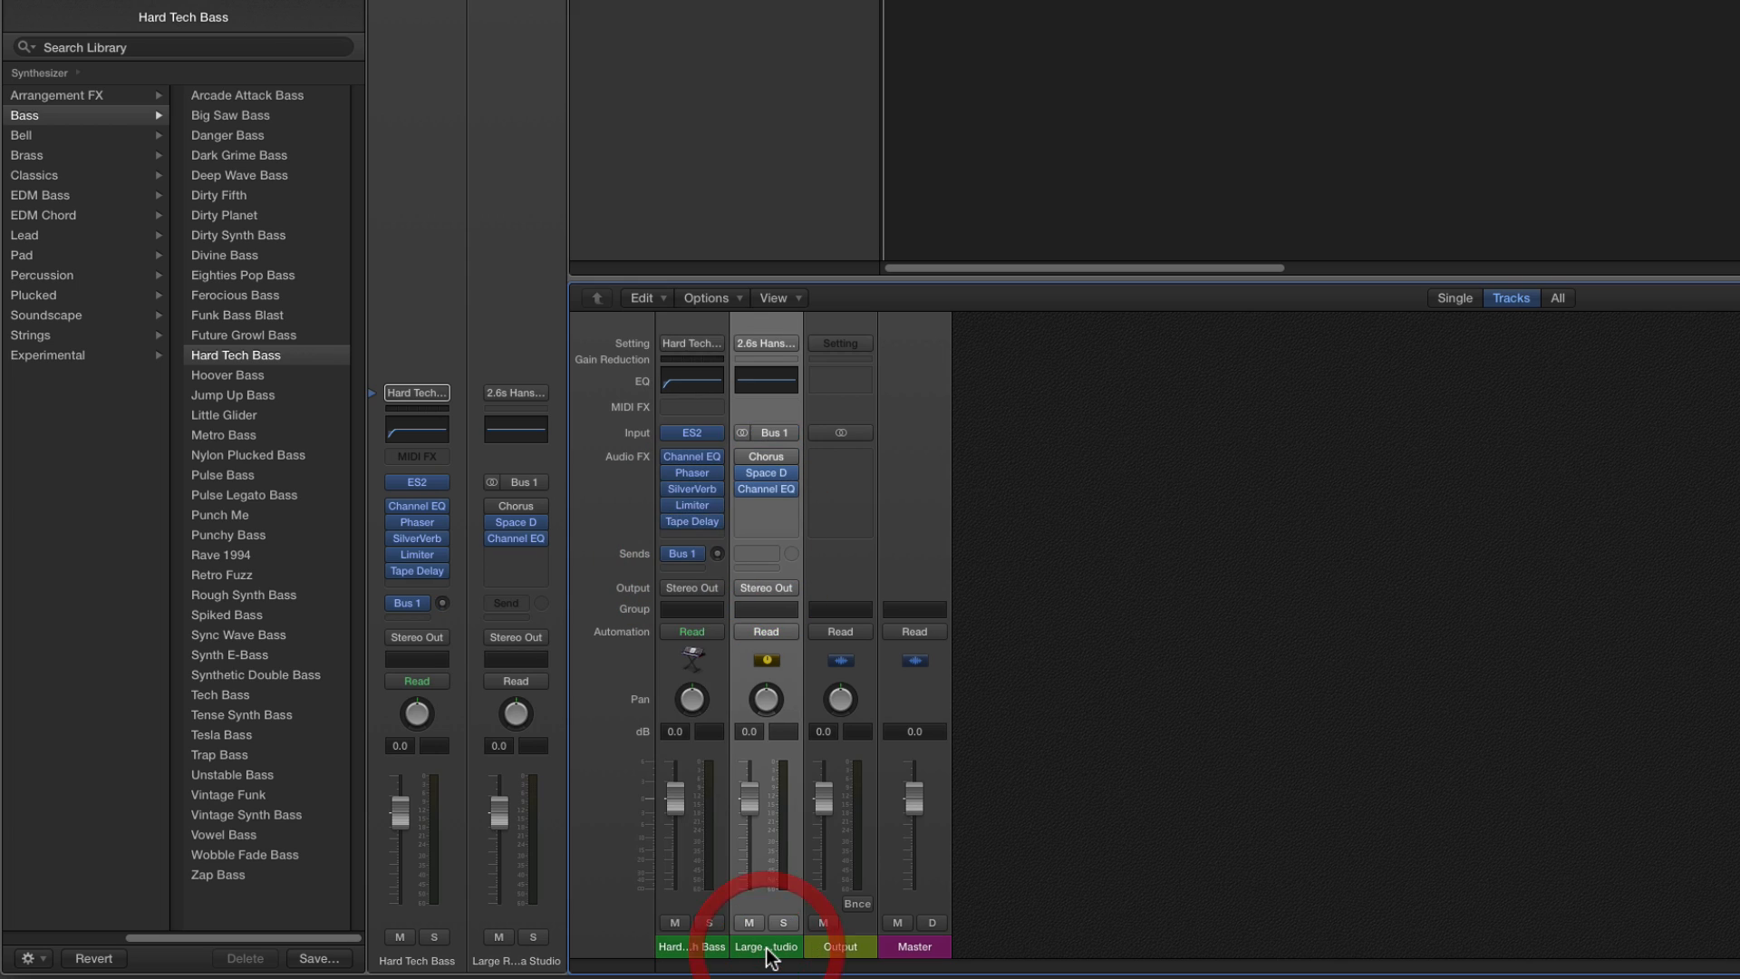
pyautogui.click(693, 946)
pyautogui.moveTo(716, 553)
pyautogui.mouseDown()
pyautogui.moveTo(711, 439)
pyautogui.moveTo(716, 565)
pyautogui.mouseUp()
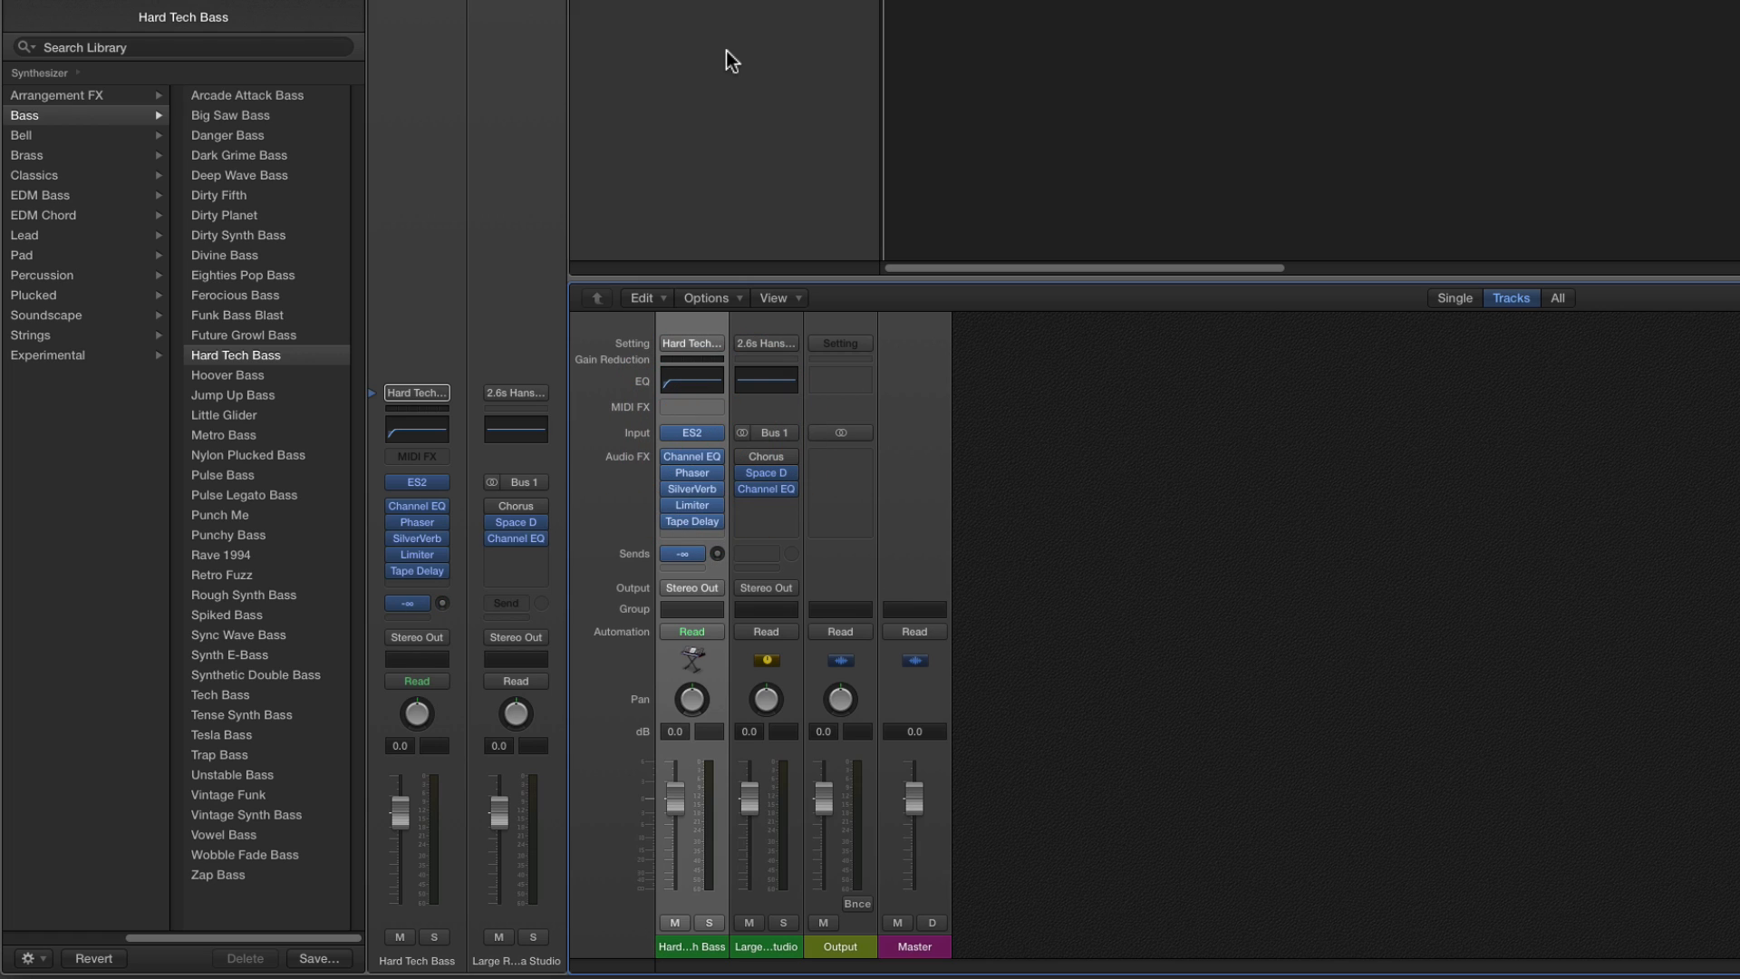
# Add a second software instrument track and load the Classic Sawtooth Lead patch from the Synthesizer Lead category.
pyautogui.click(726, 2)
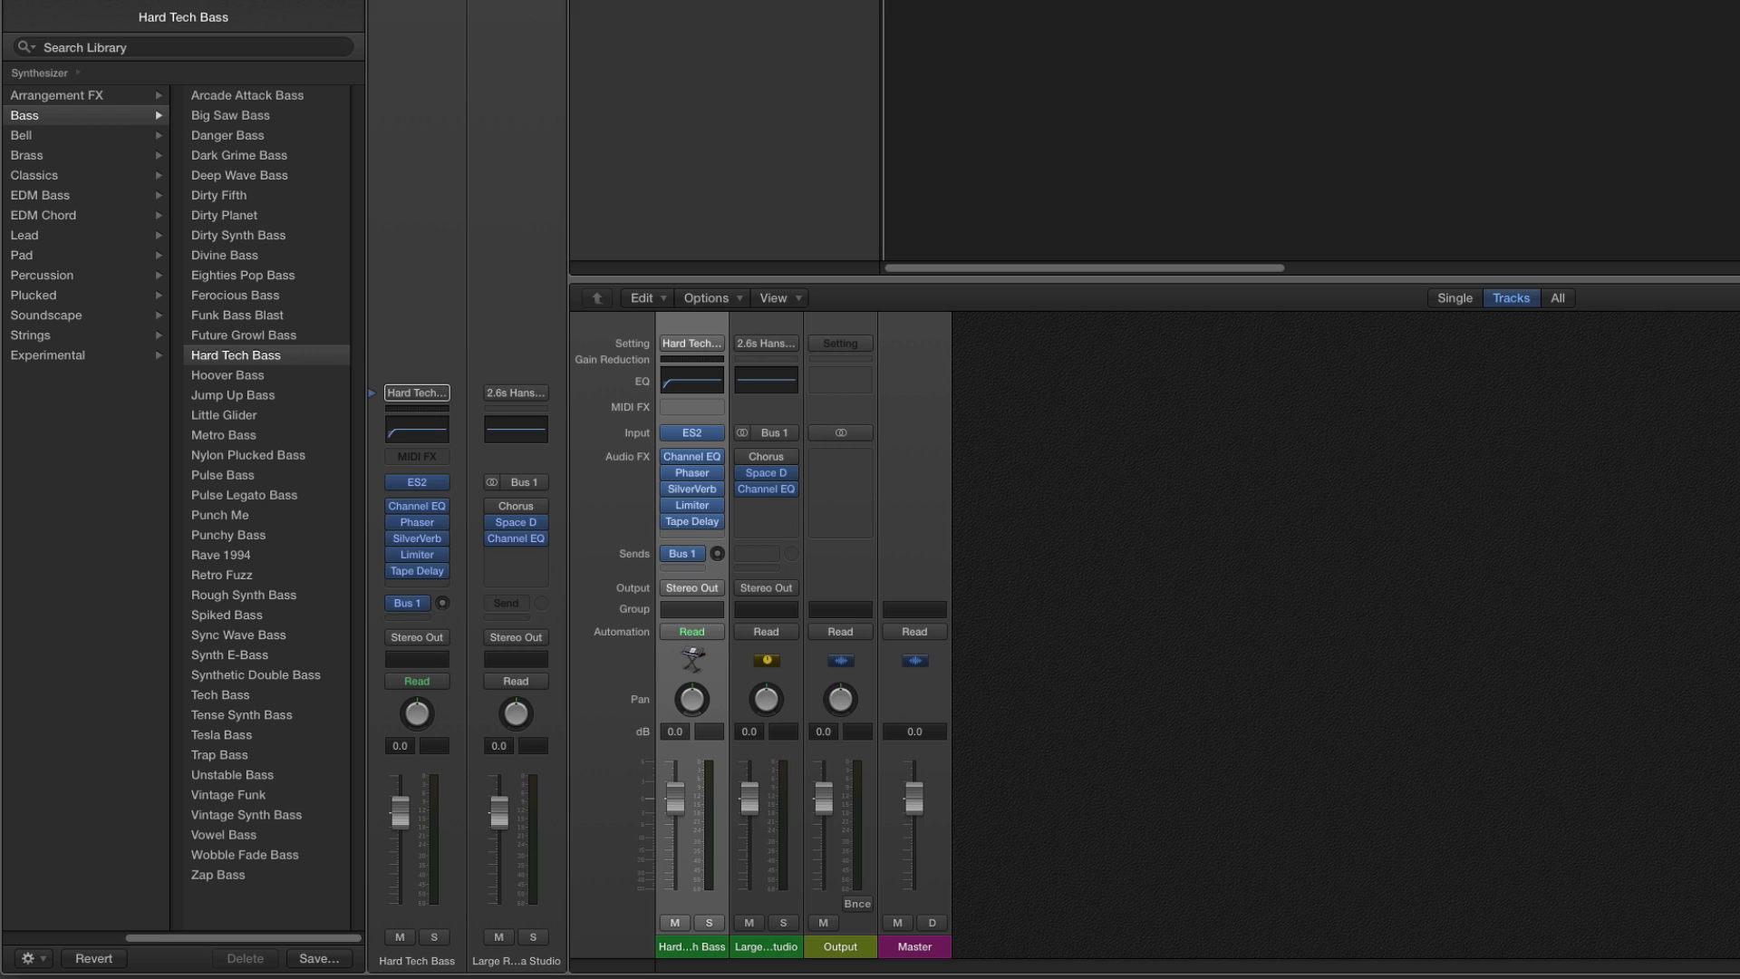
pyautogui.press('Return')
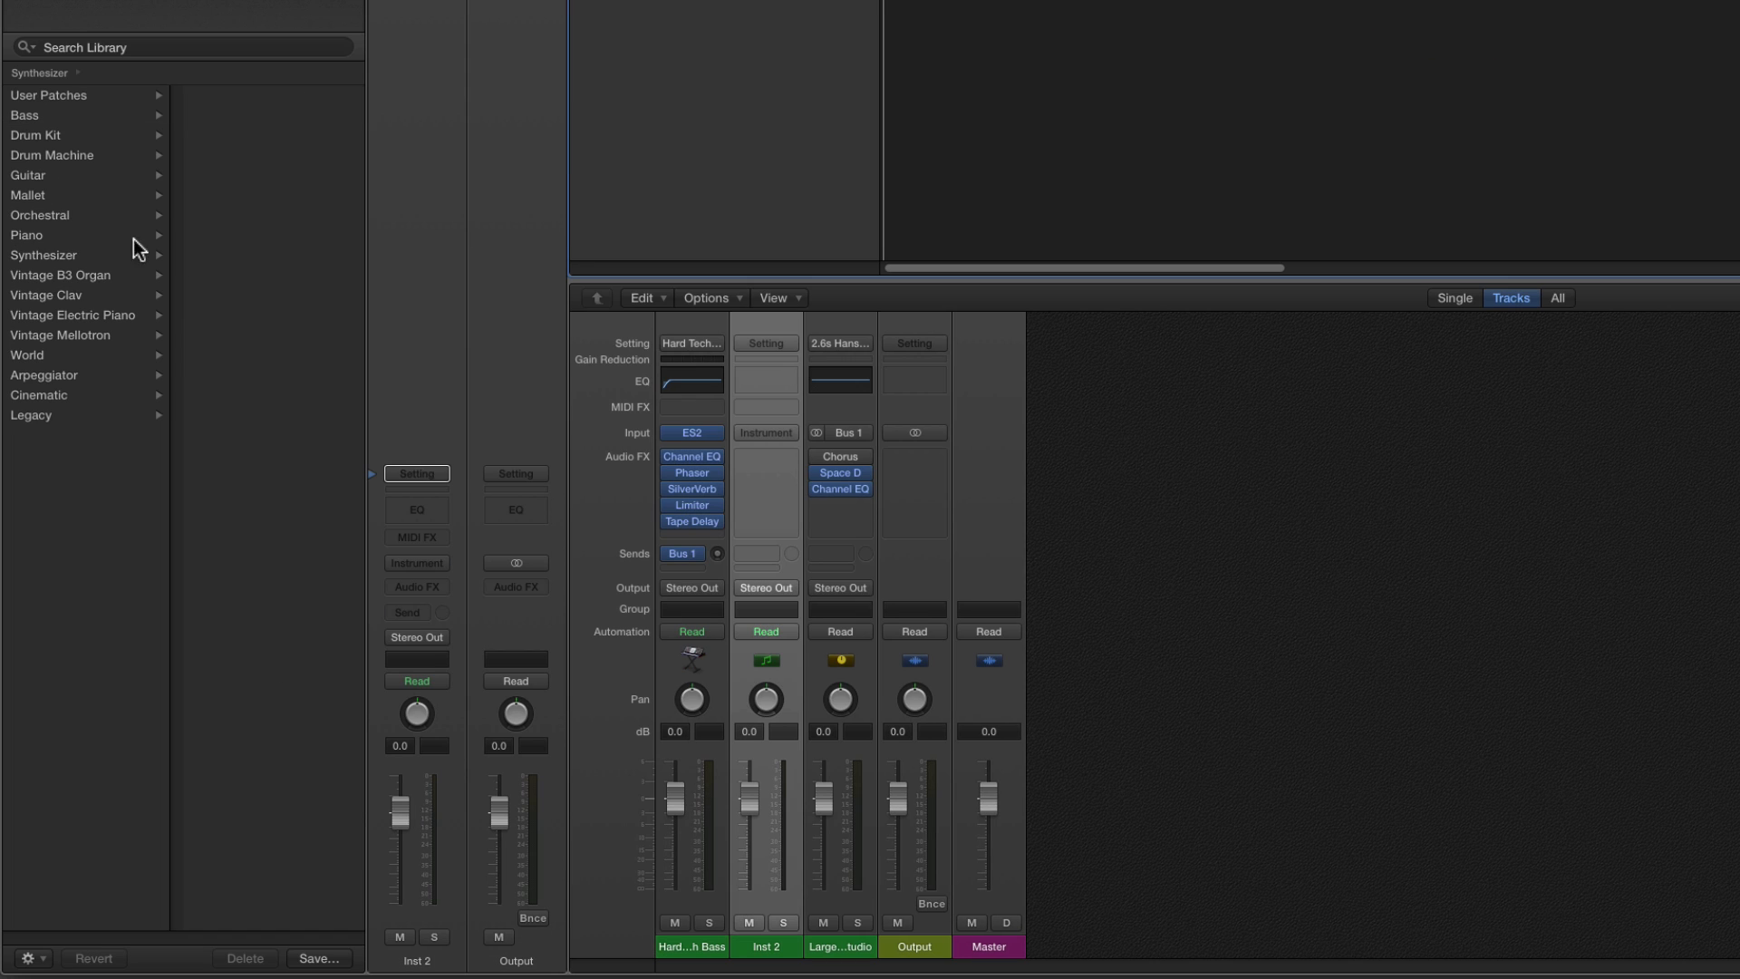
pyautogui.click(55, 257)
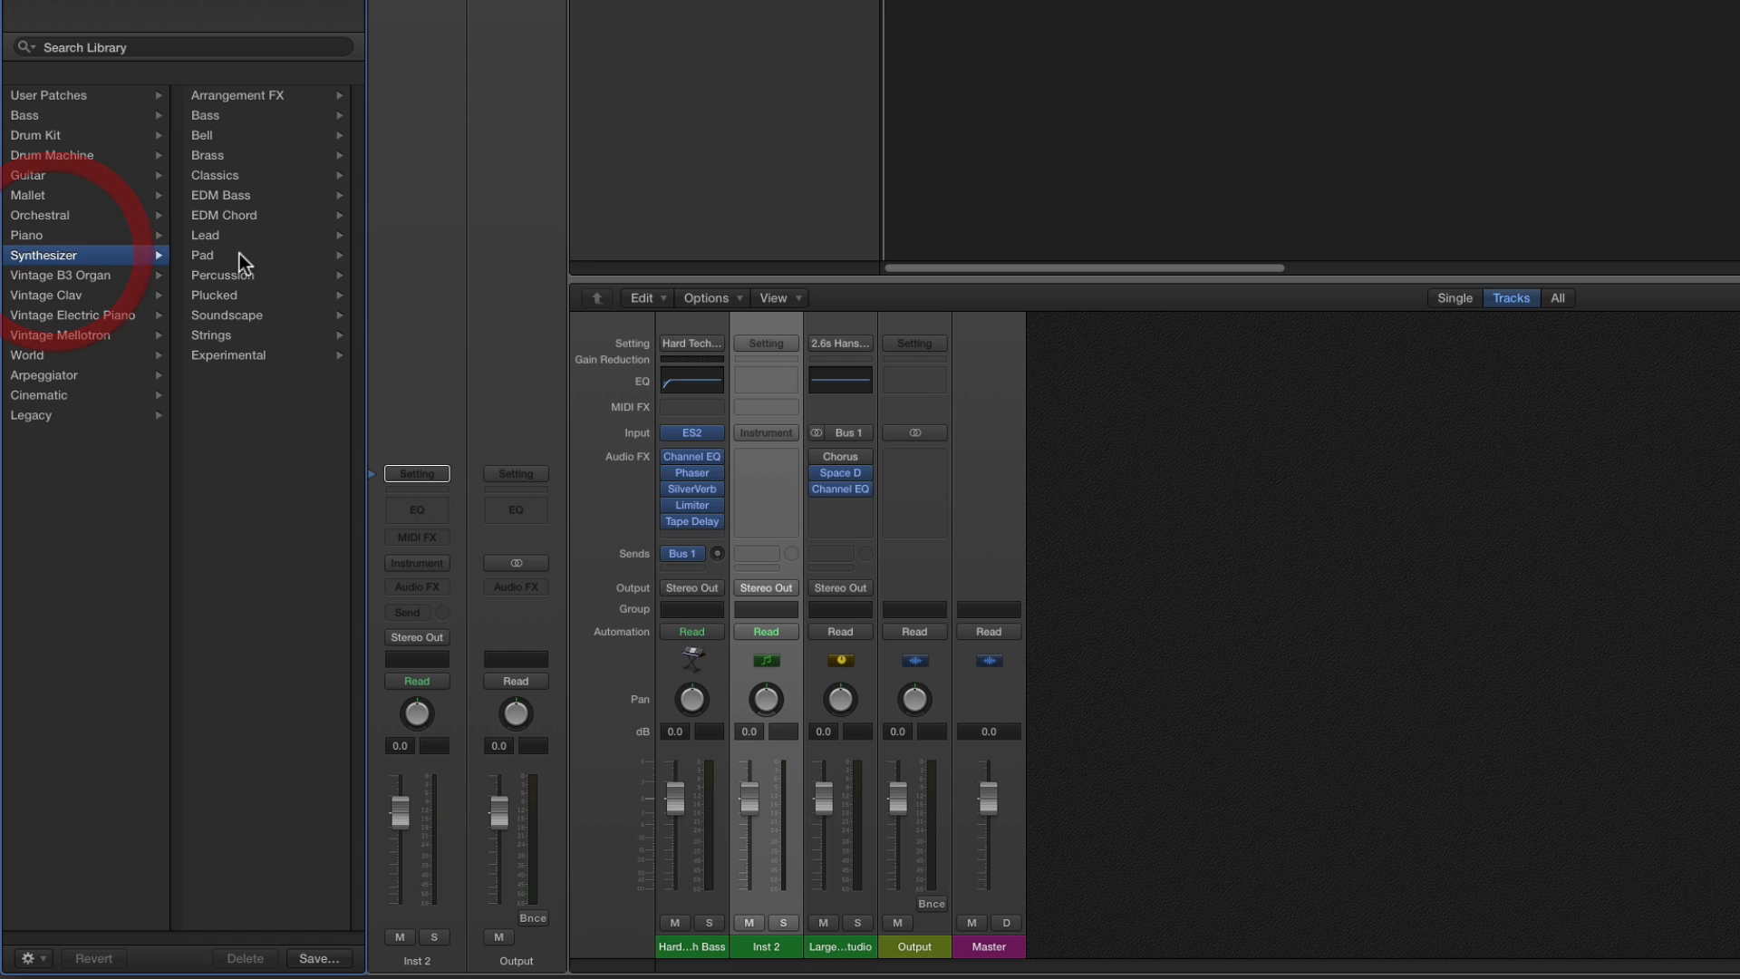
pyautogui.click(215, 254)
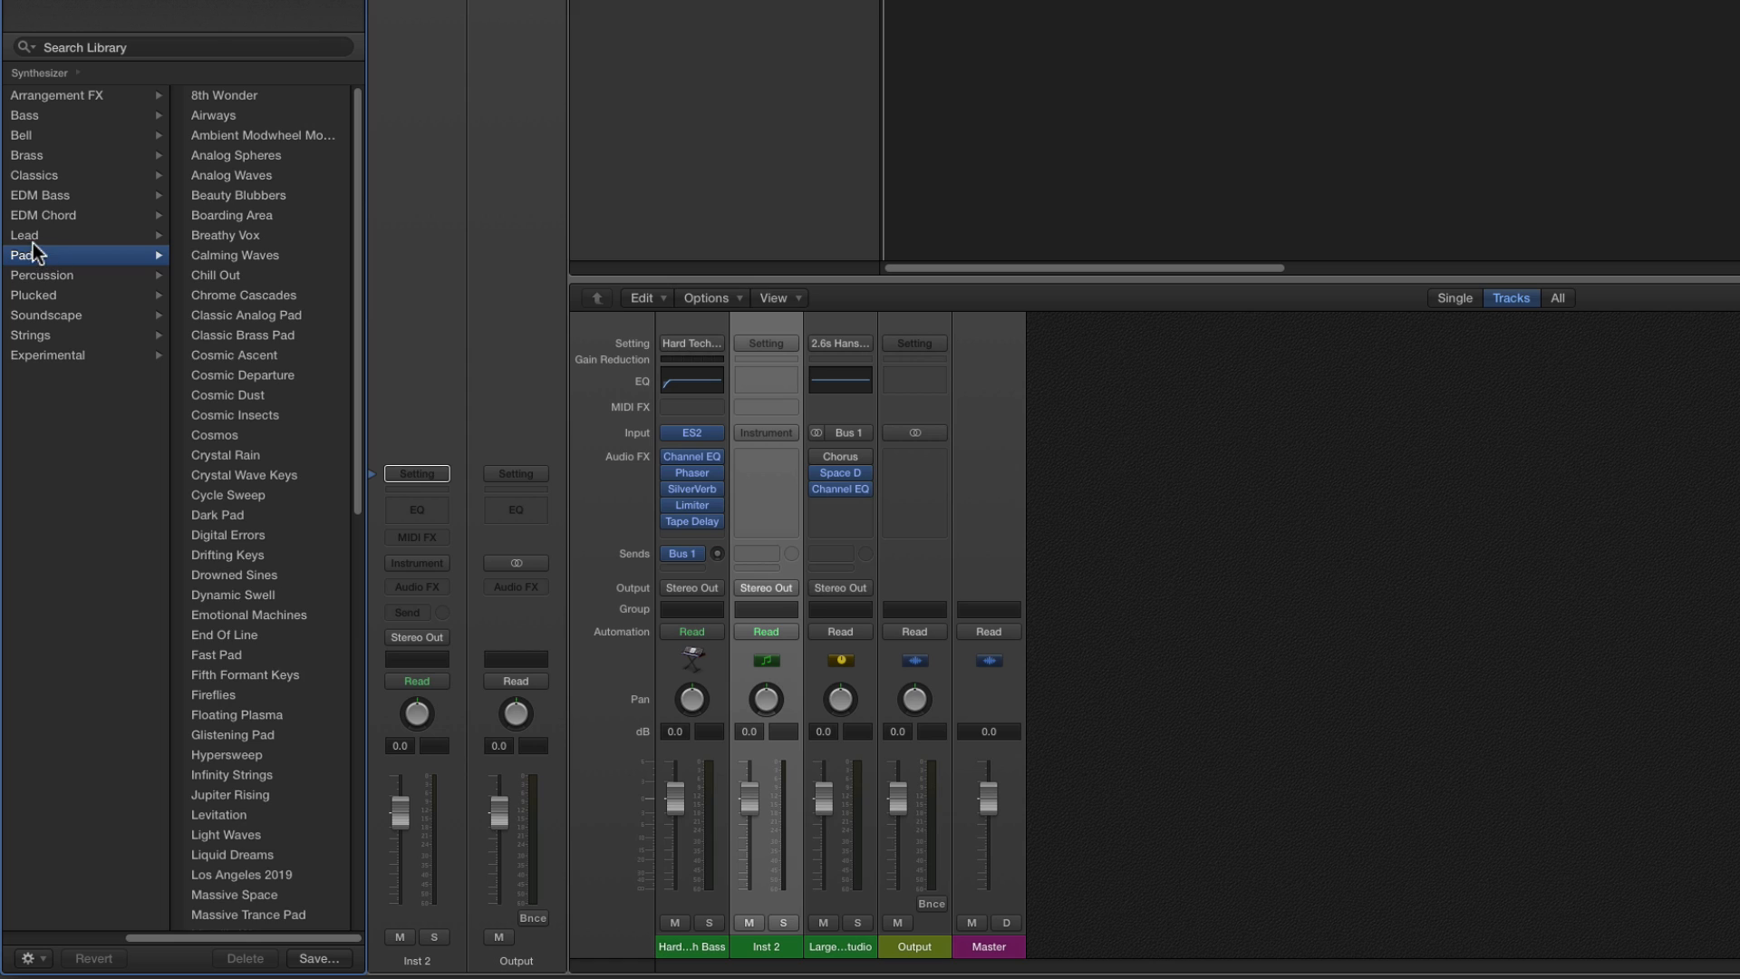
pyautogui.click(32, 239)
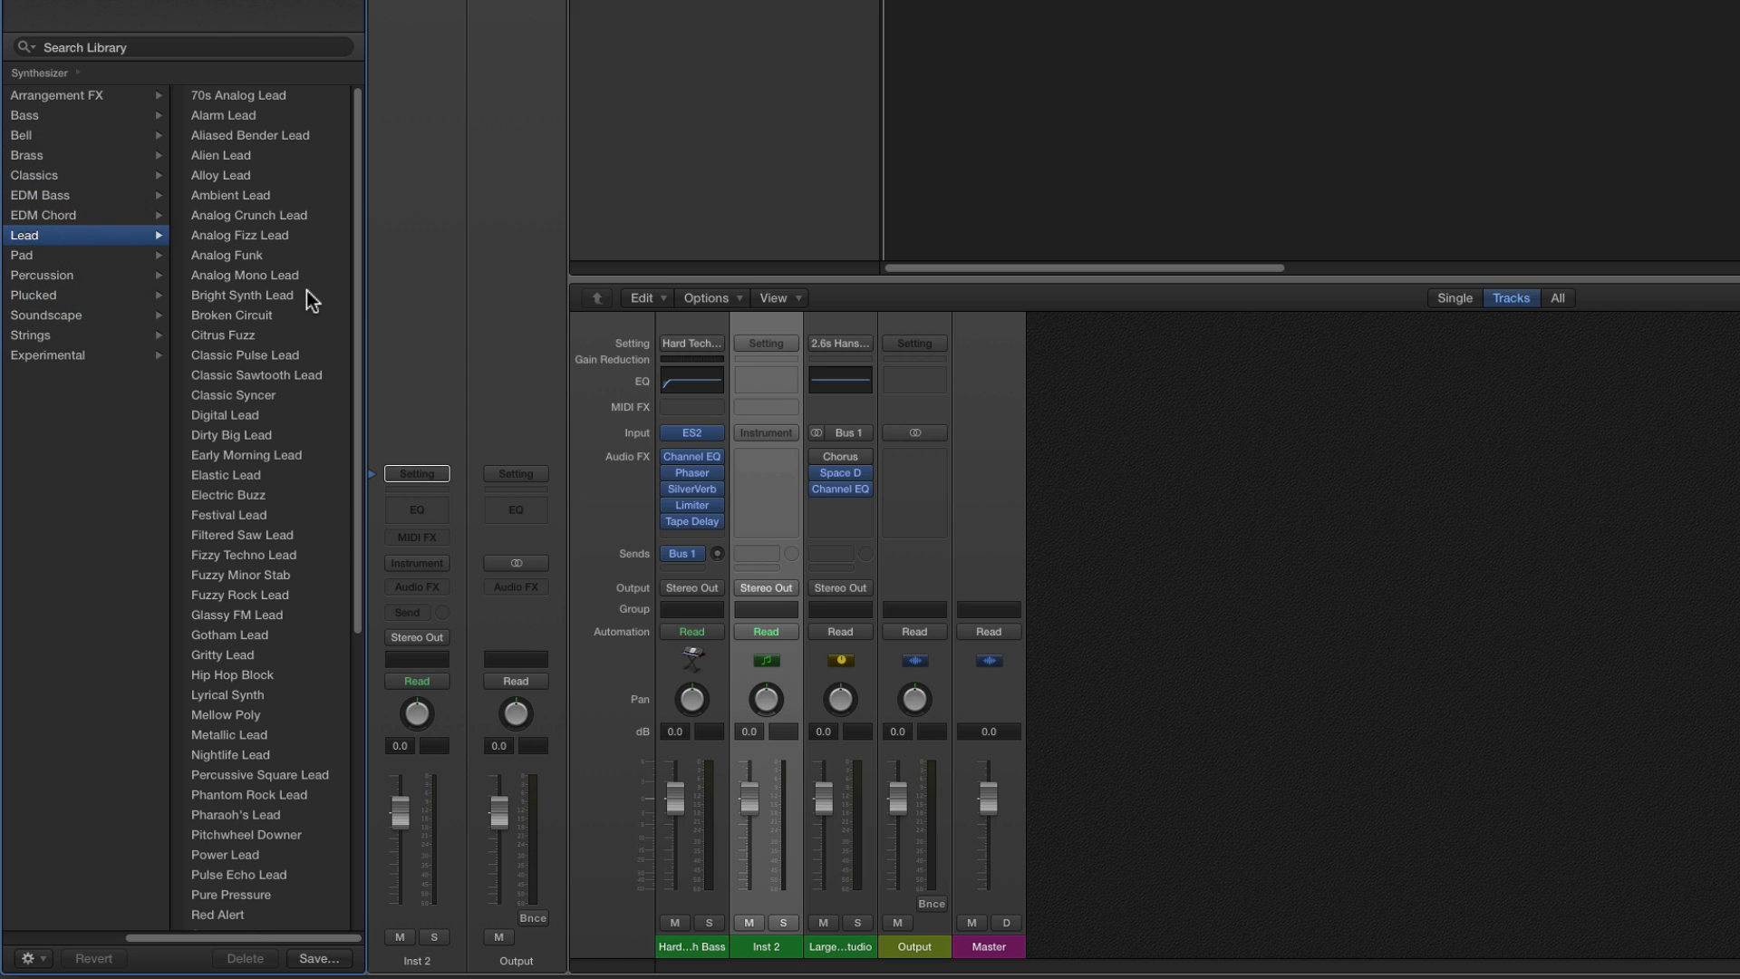
pyautogui.click(285, 373)
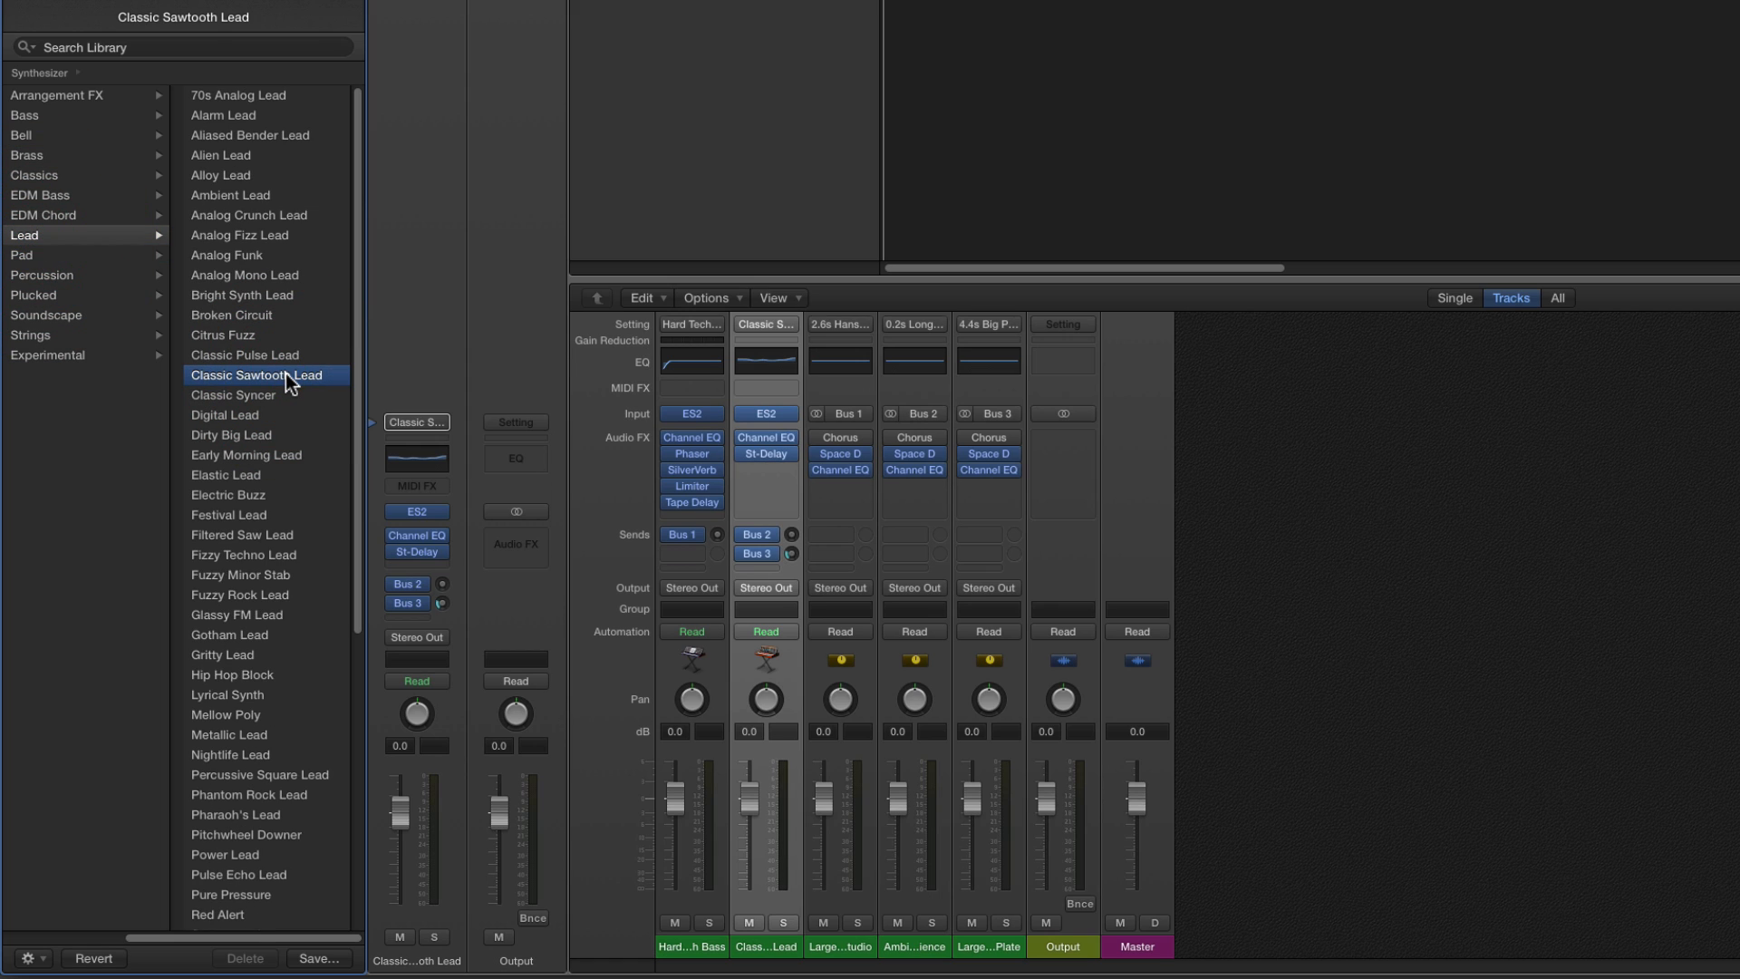
# Inspect the ES2 instrument on the Classic Sawtooth Lead channel strip and close its window.
pyautogui.click(769, 416)
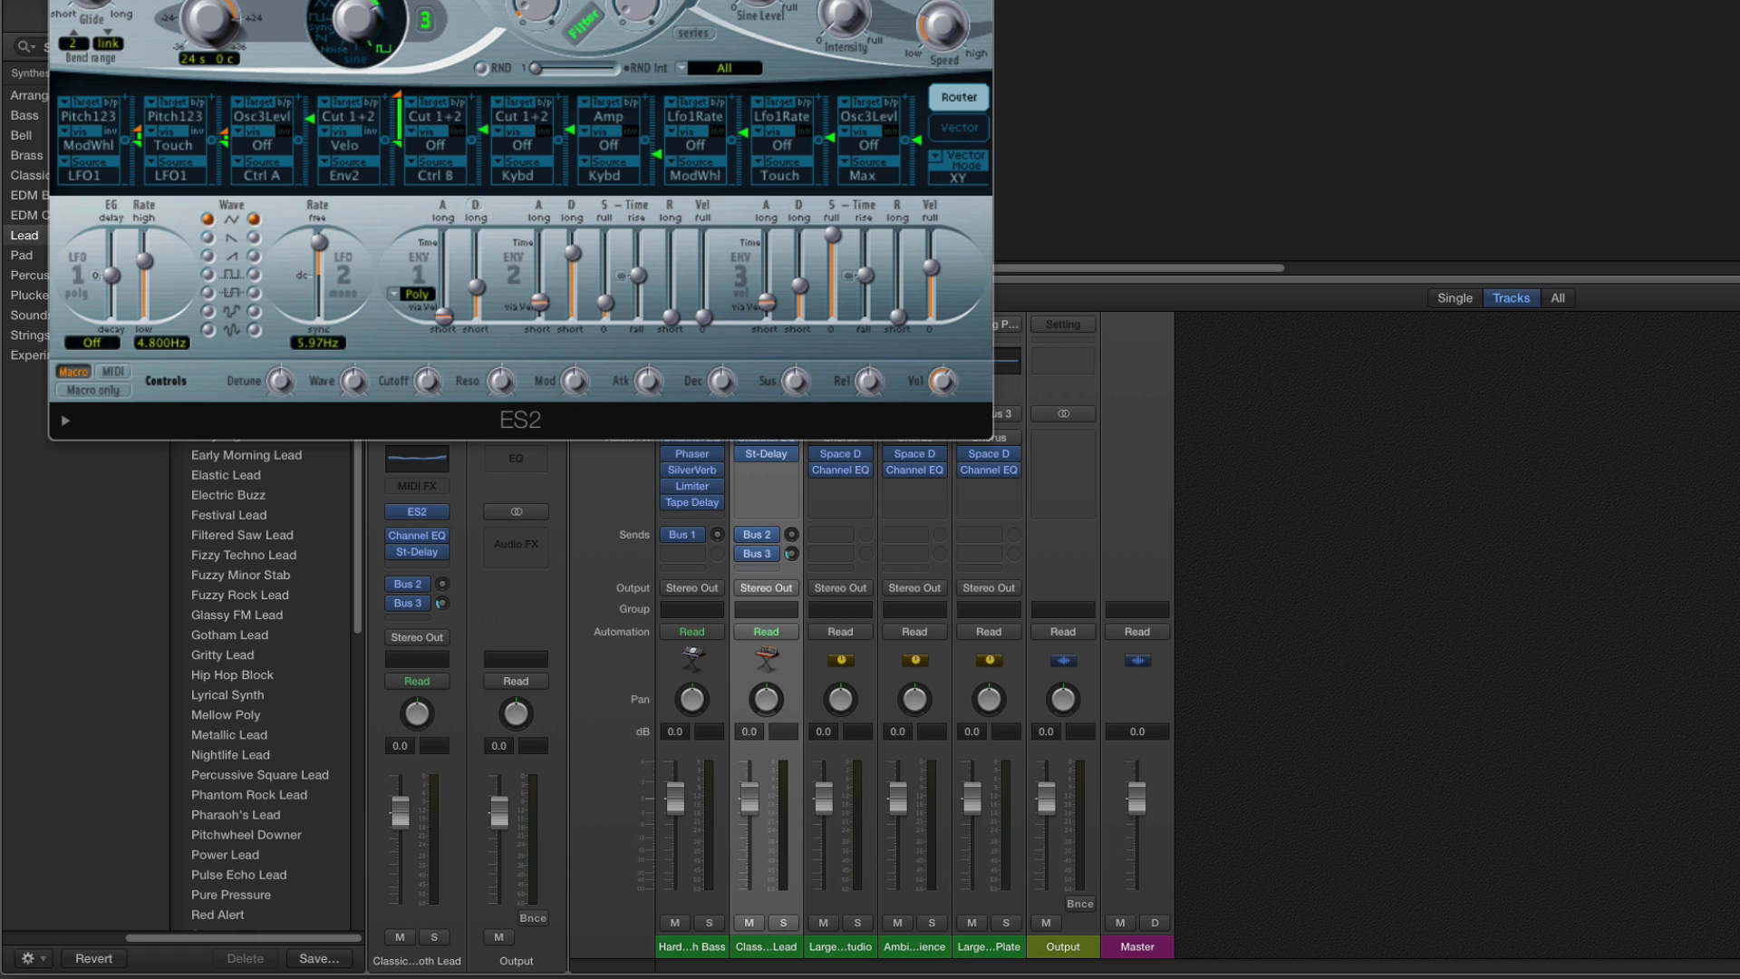
pyautogui.moveTo(489, 0); pyautogui.dragTo(834, 194)
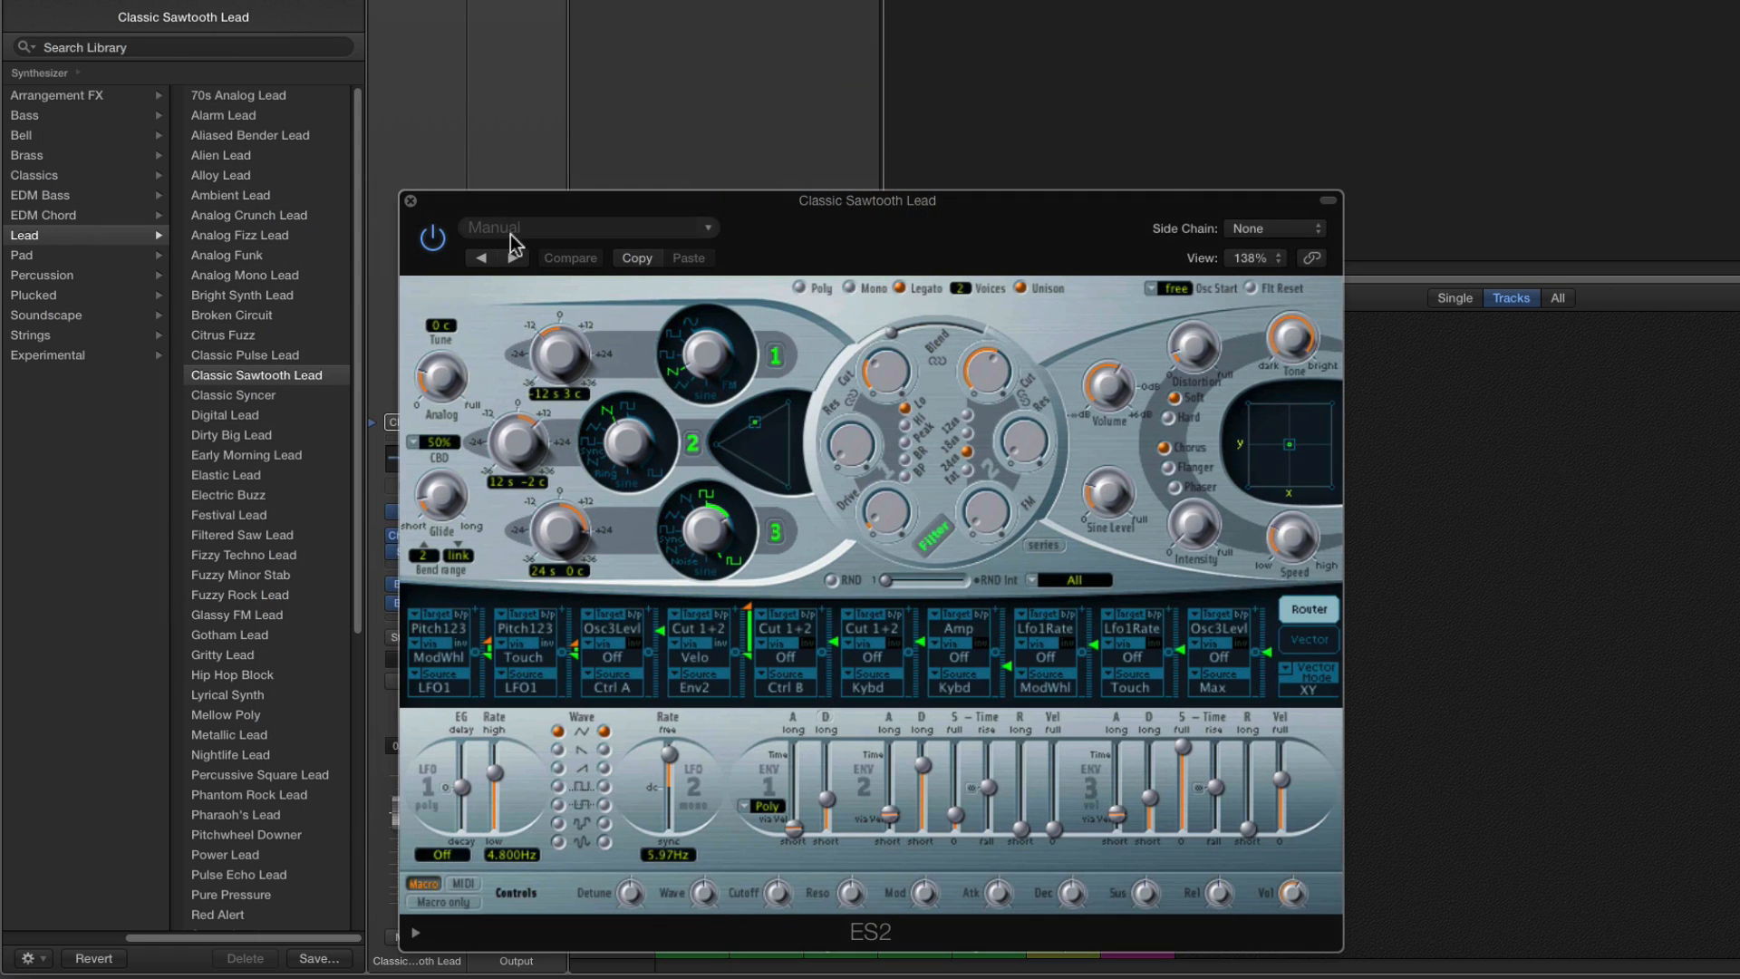
pyautogui.click(411, 201)
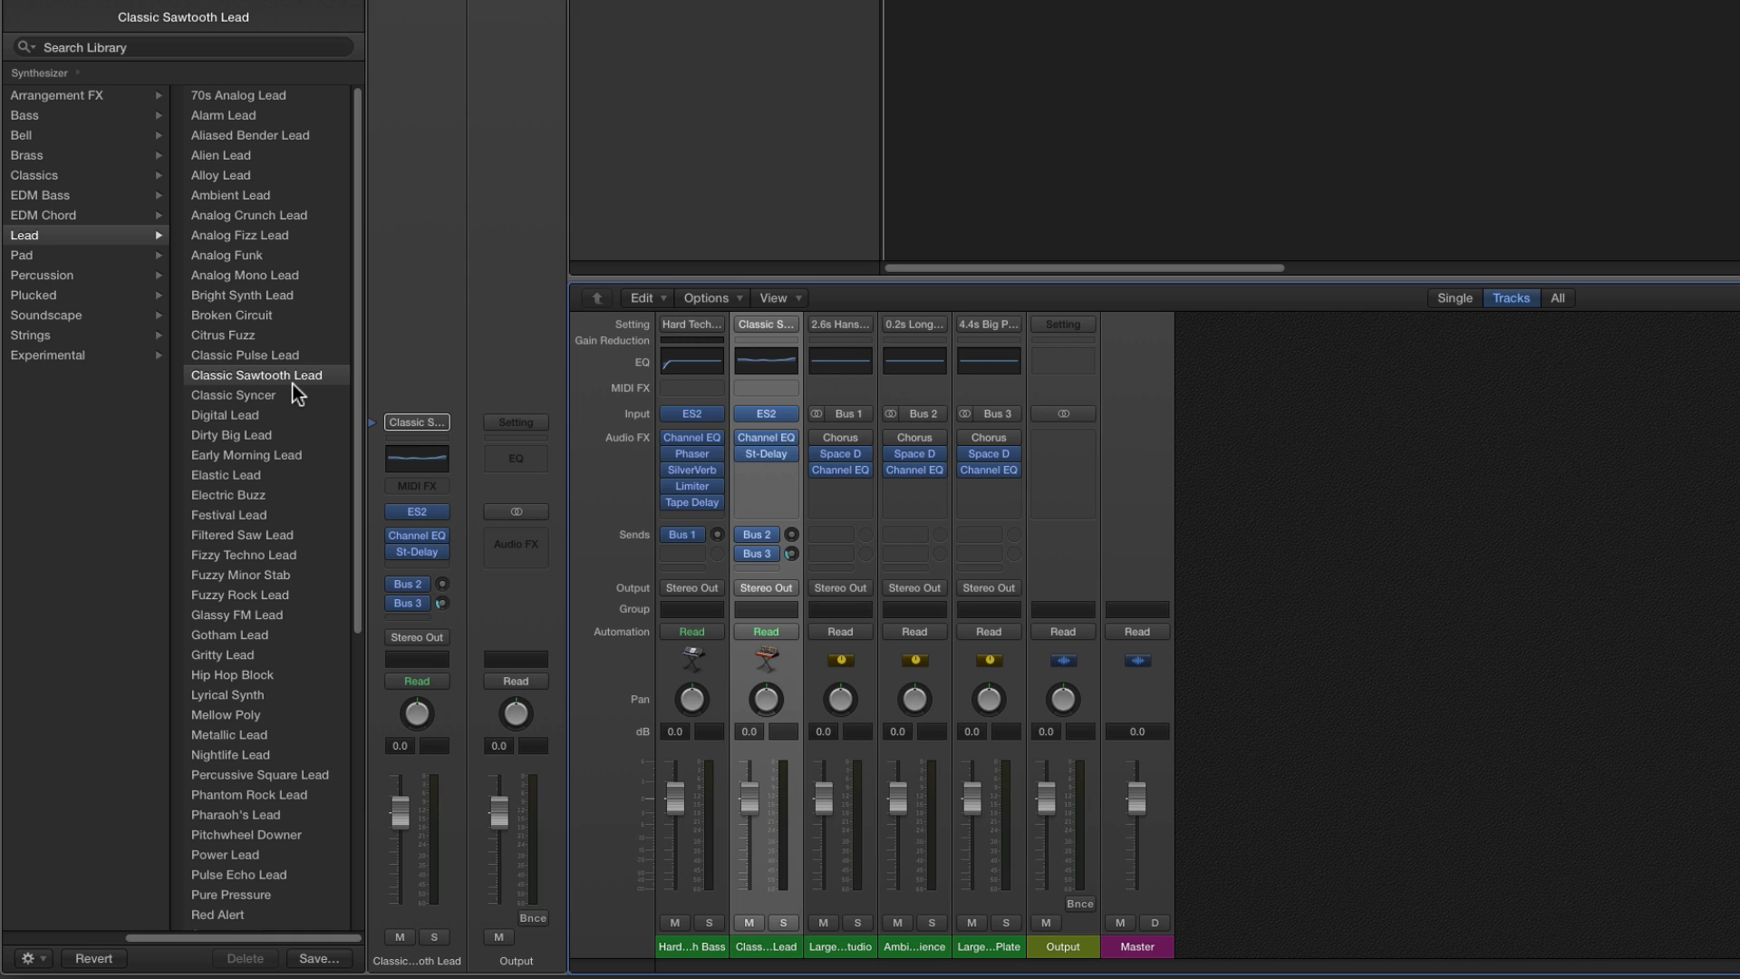
# Examine the Classic Sawtooth Lead channel's Bus 2 and Bus 3 sends and the input routing of their two reverb aux channels.
pyautogui.click(775, 535)
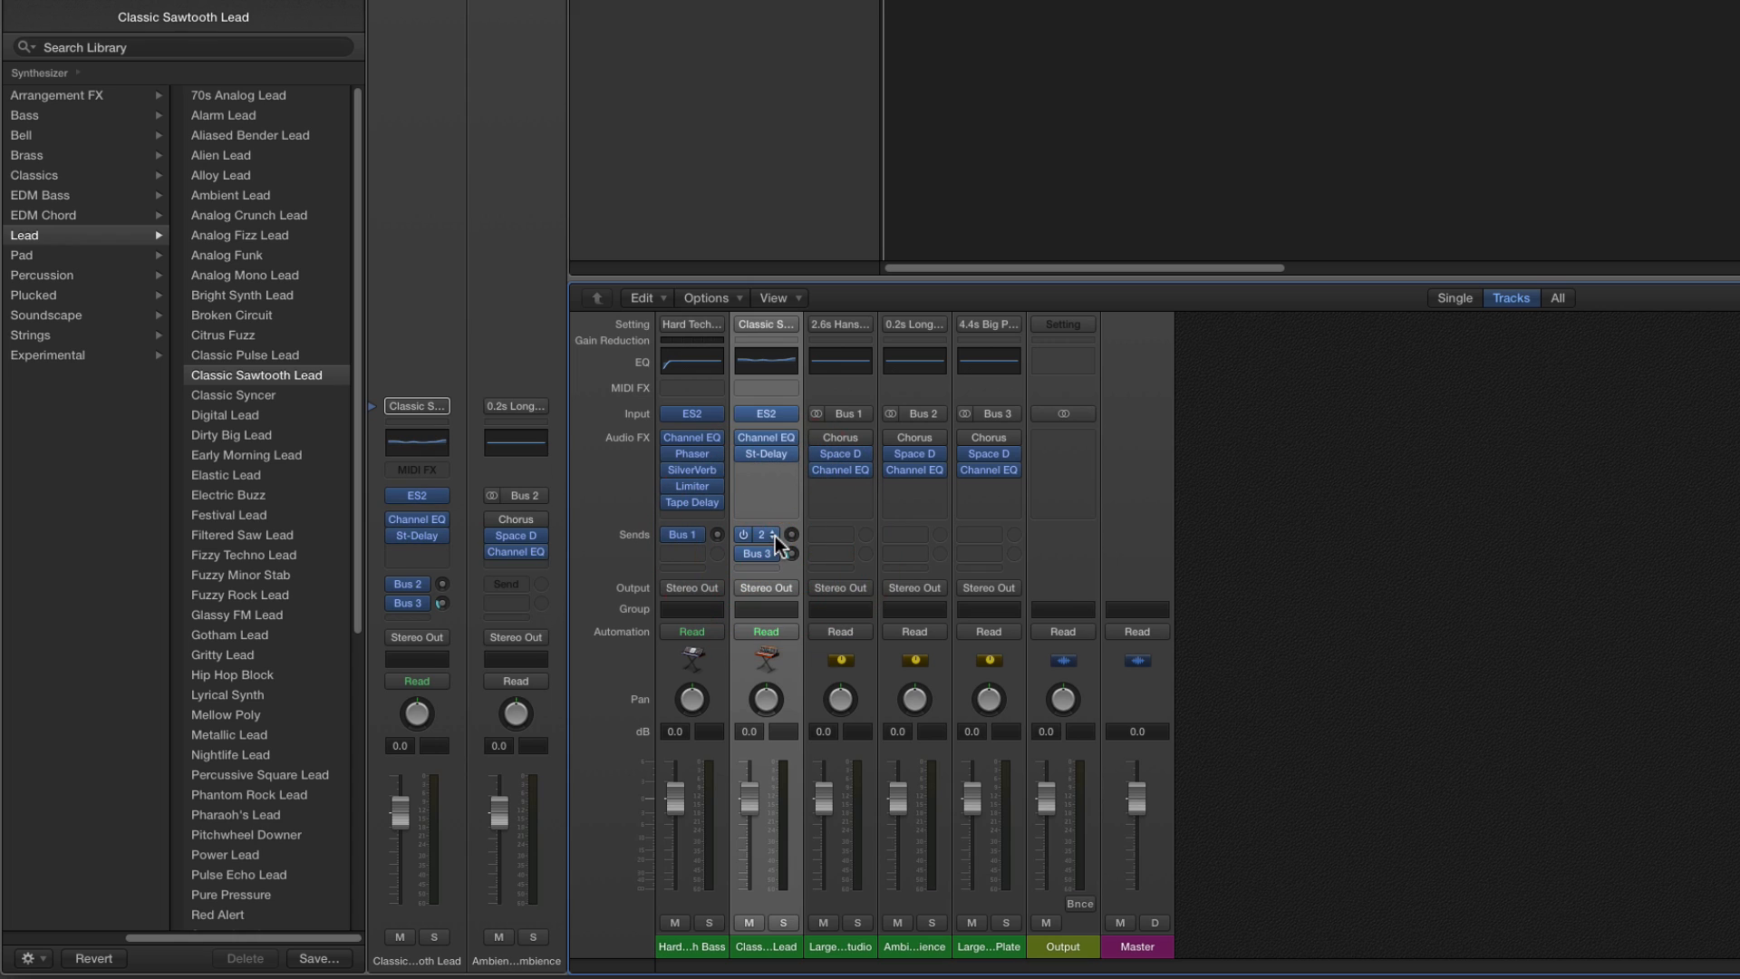
pyautogui.click(772, 553)
pyautogui.click(934, 955)
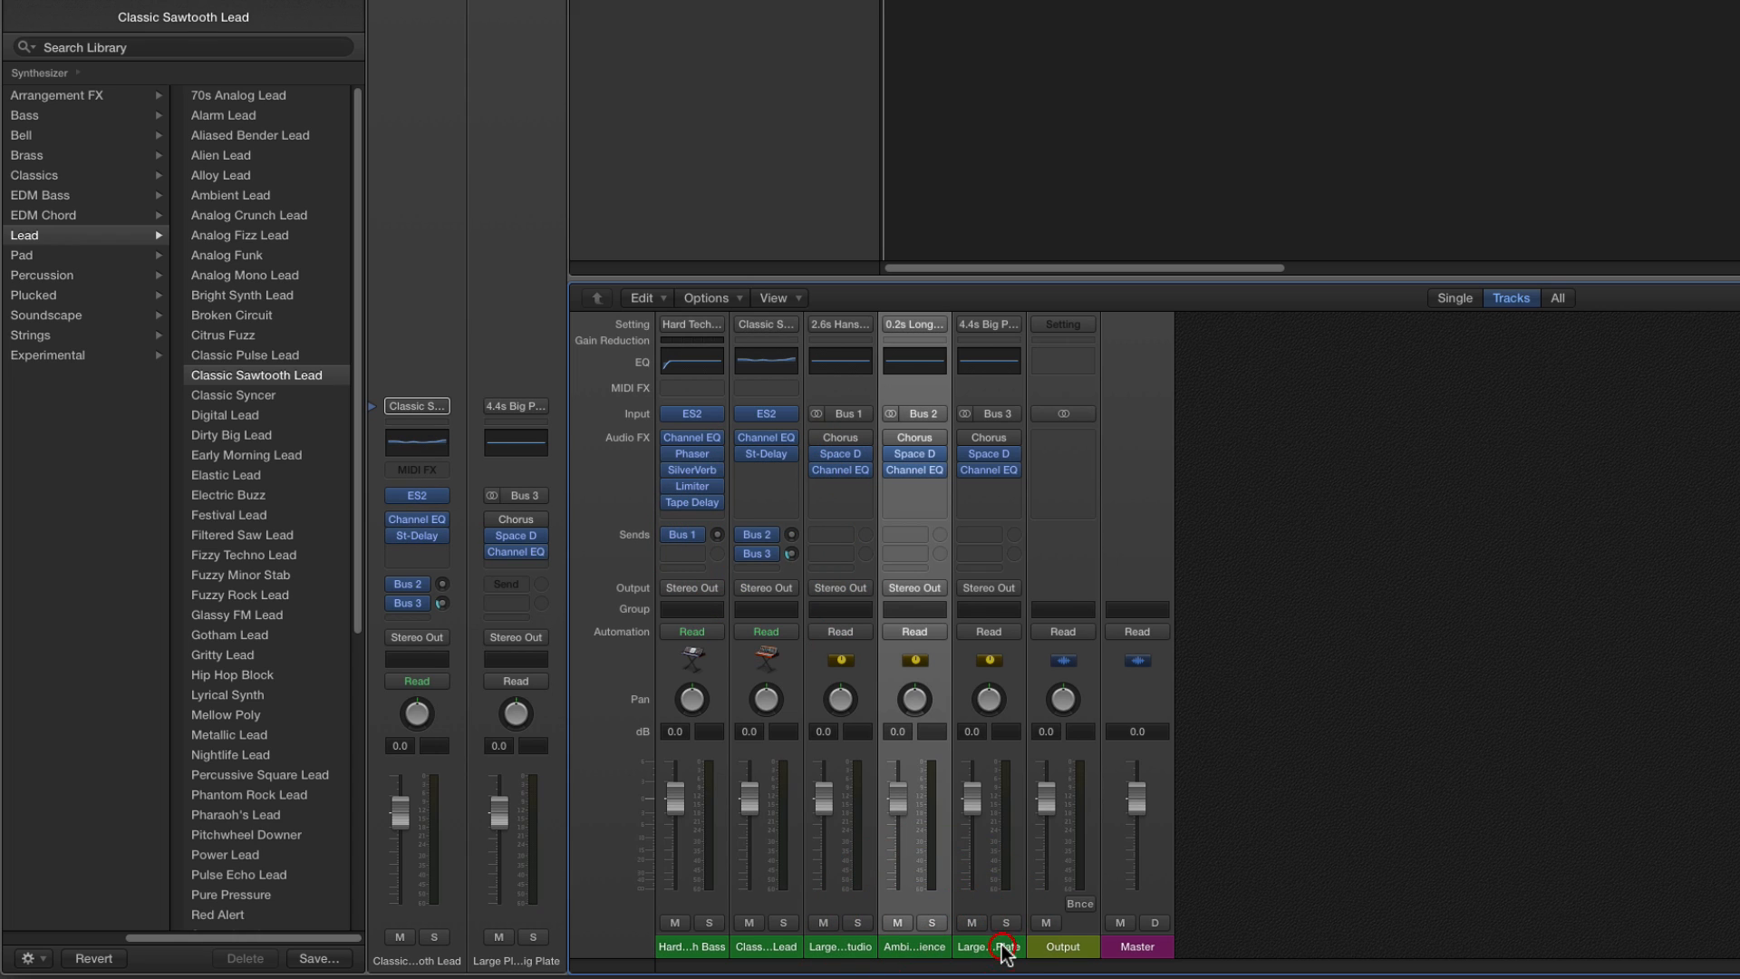
pyautogui.keyDown('shift'); pyautogui.click(997, 946); pyautogui.keyUp('shift')
pyautogui.click(938, 413)
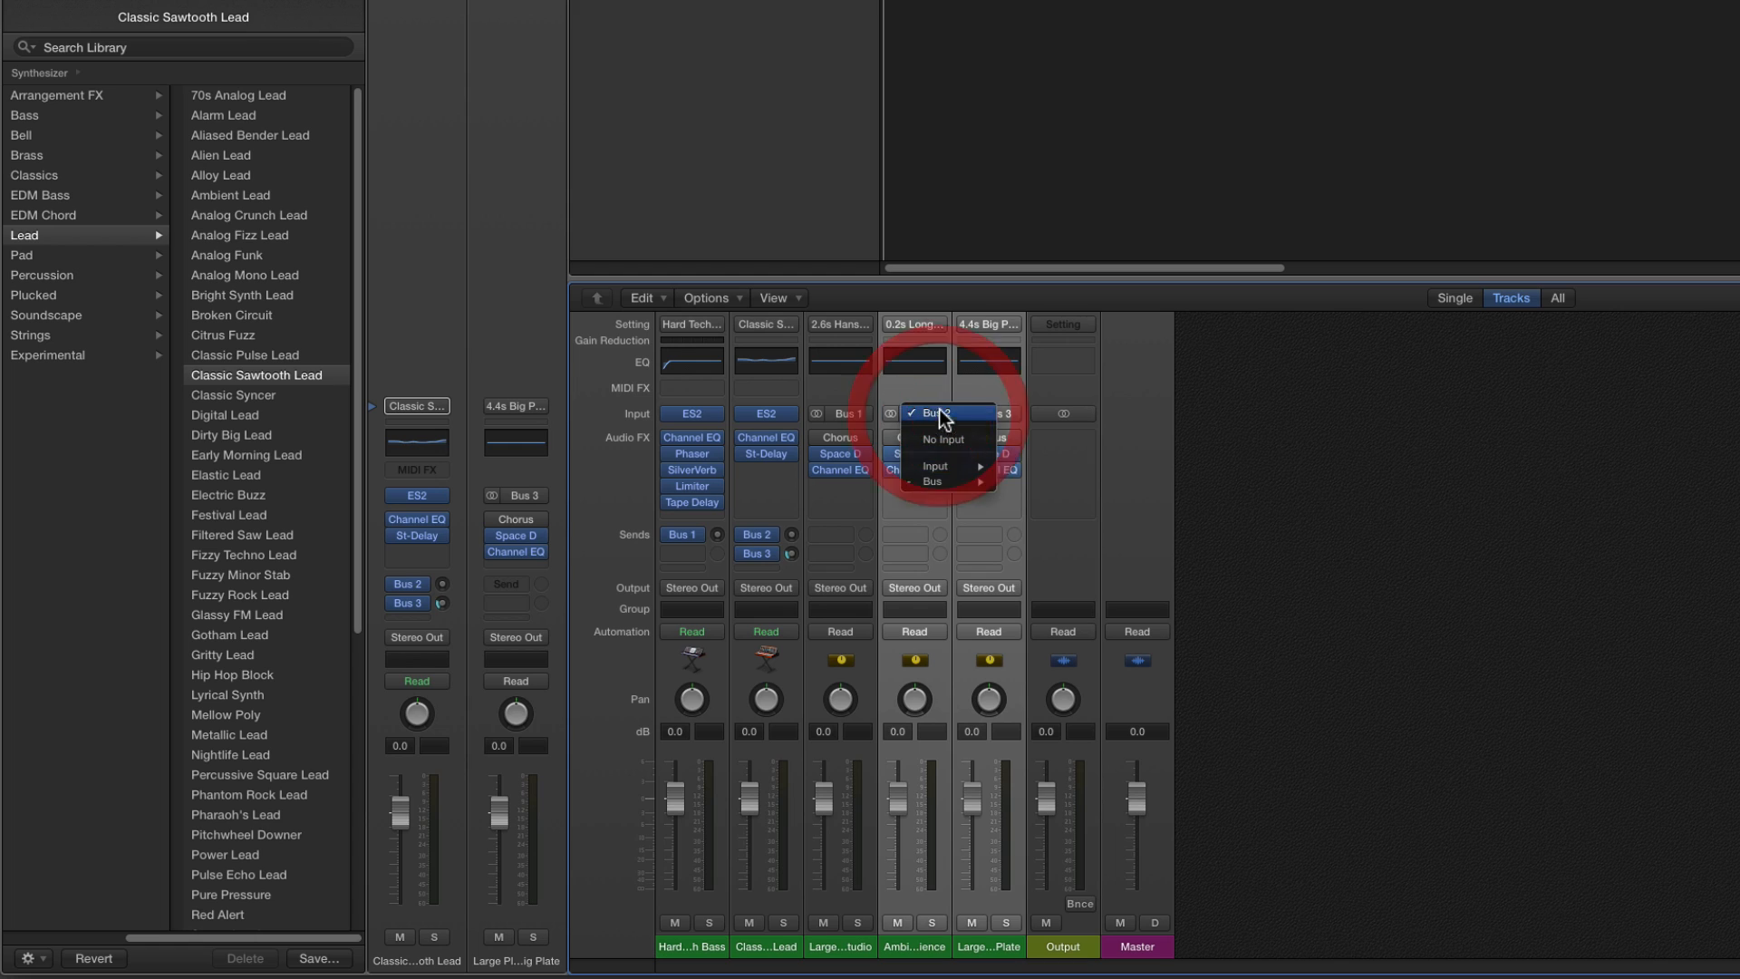
pyautogui.click(930, 382)
pyautogui.click(1010, 415)
pyautogui.click(1015, 417)
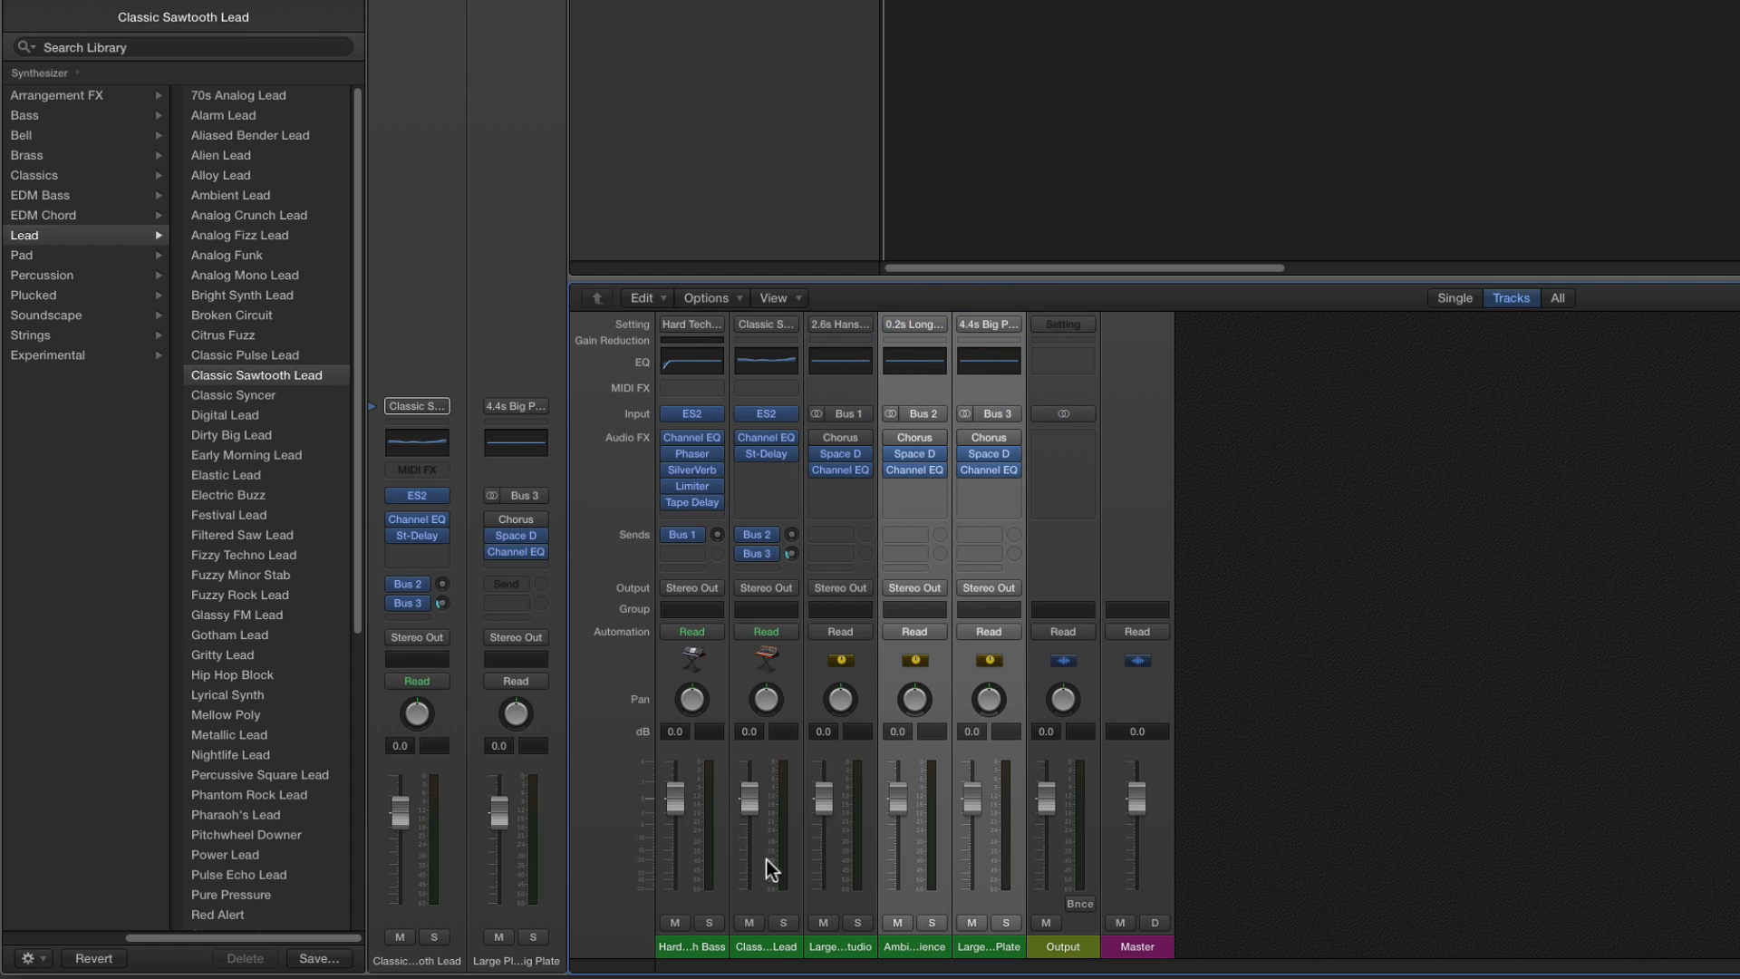
# Raise and lower the Classic Sawtooth Lead channel's Bus 2 send level and turn its Bus 3 send down.
pyautogui.click(766, 946)
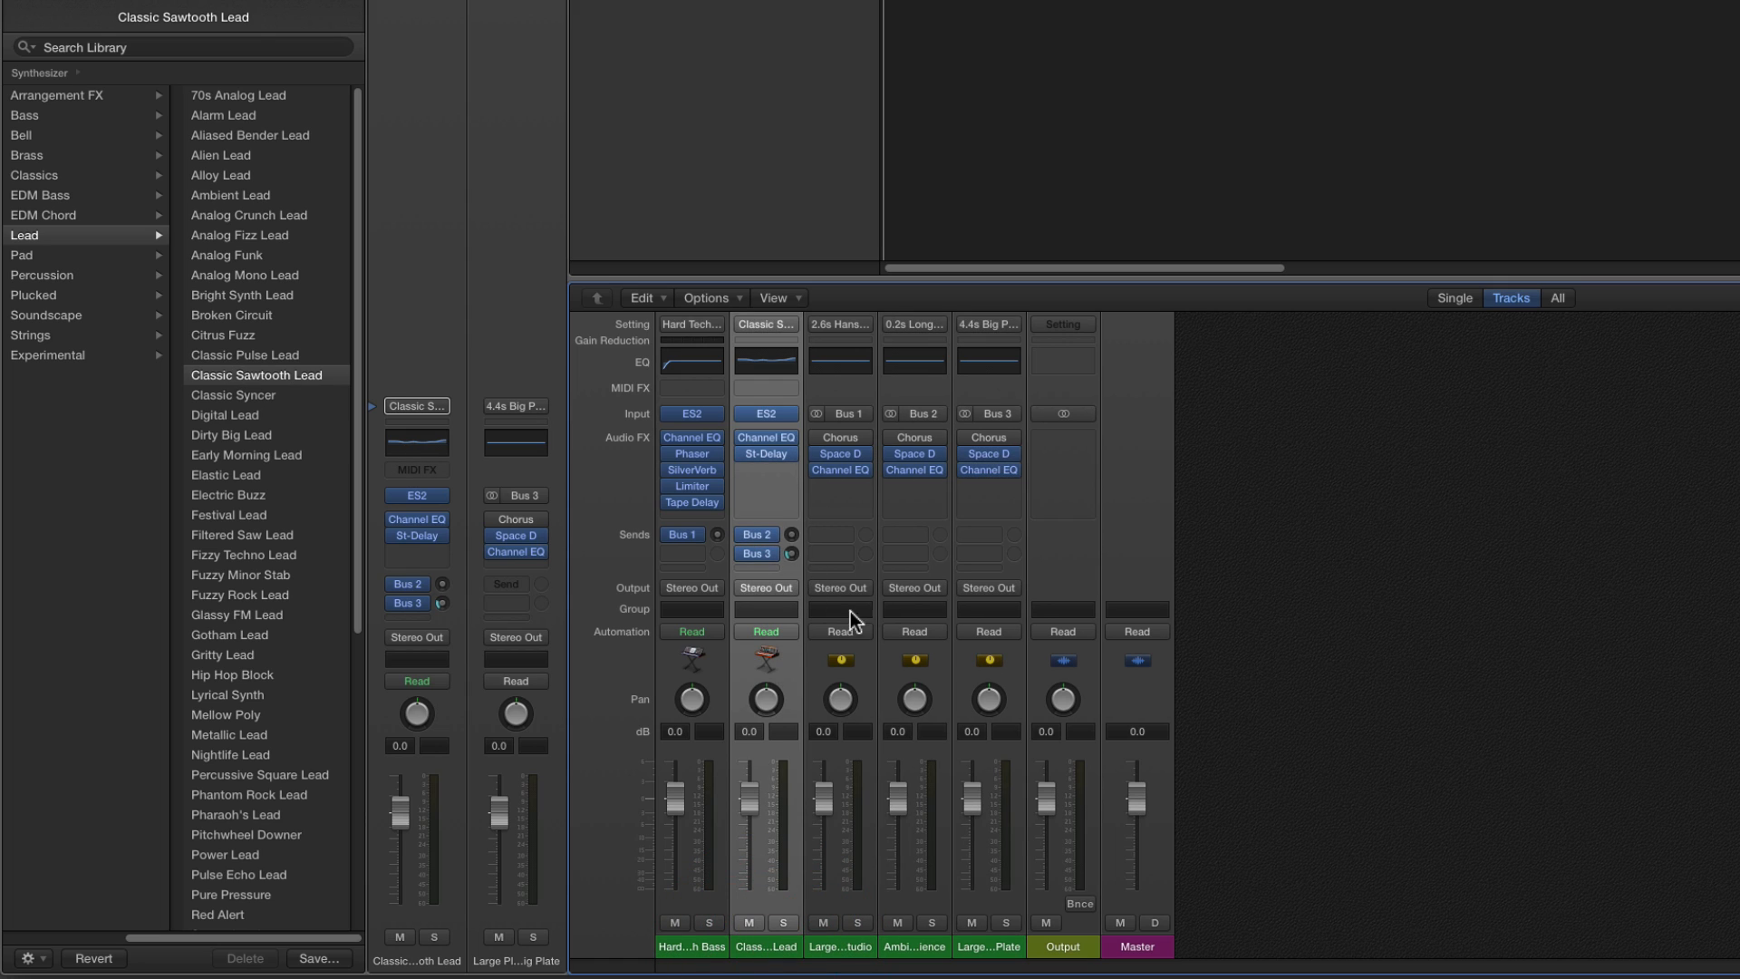
pyautogui.click(924, 944)
pyautogui.keyDown('shift'); pyautogui.click(984, 947); pyautogui.keyUp('shift')
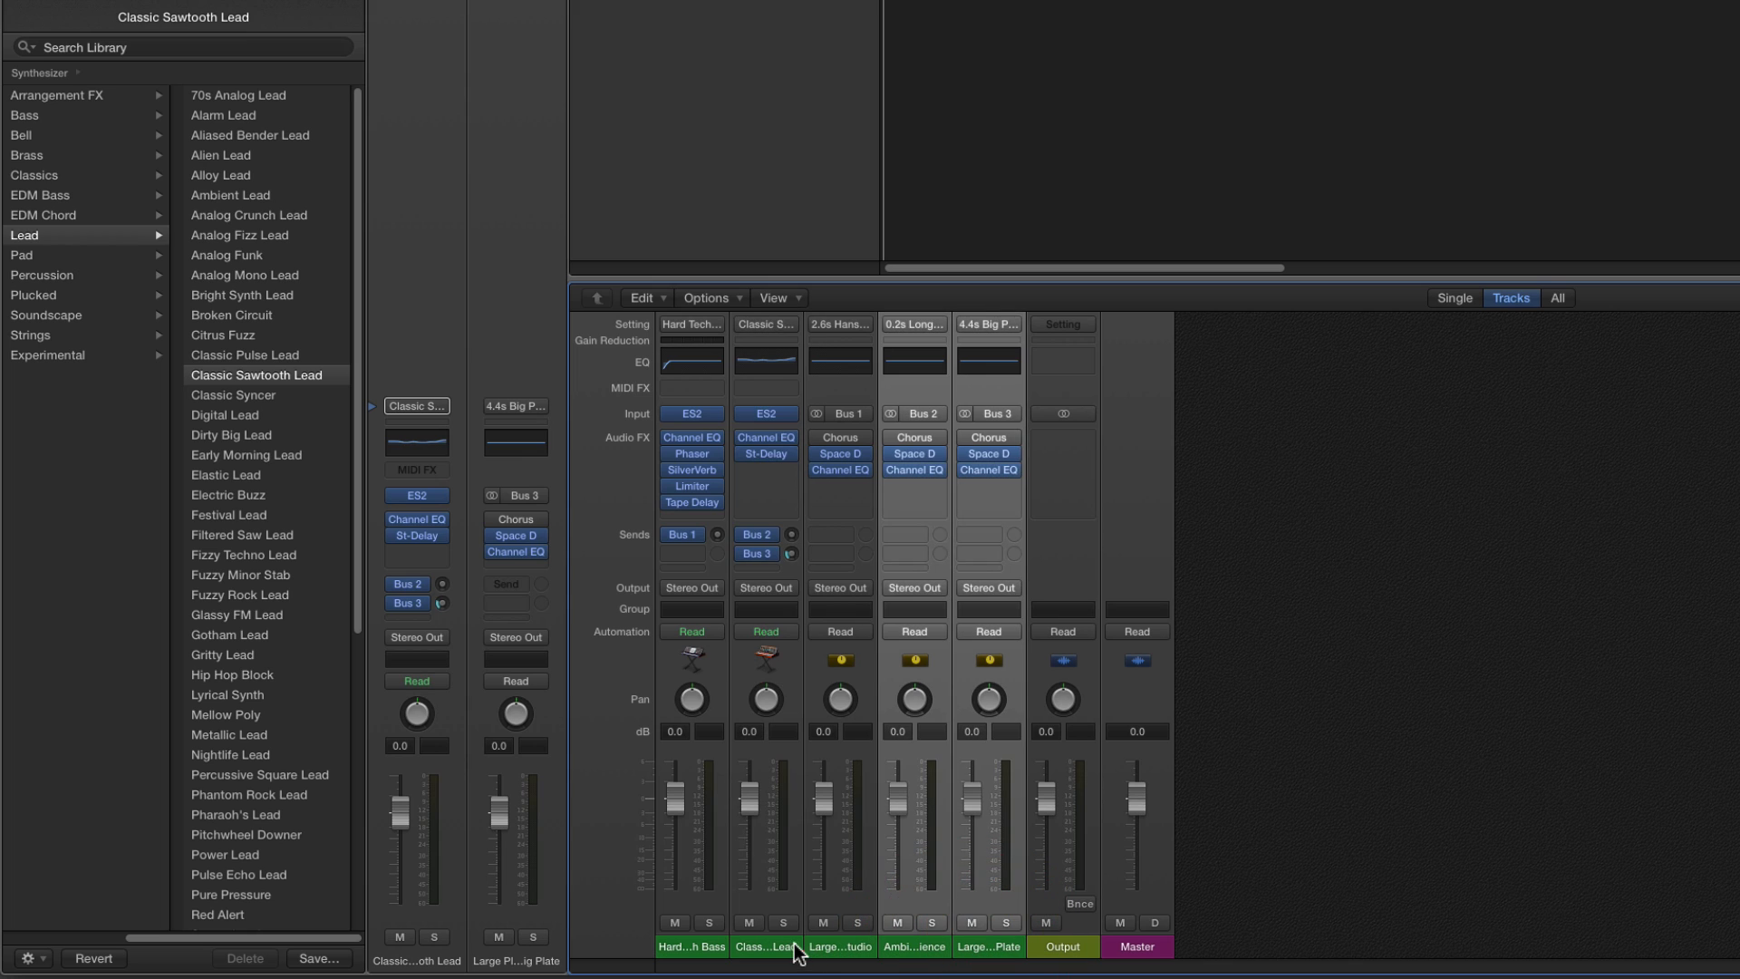
pyautogui.click(796, 948)
pyautogui.click(791, 535)
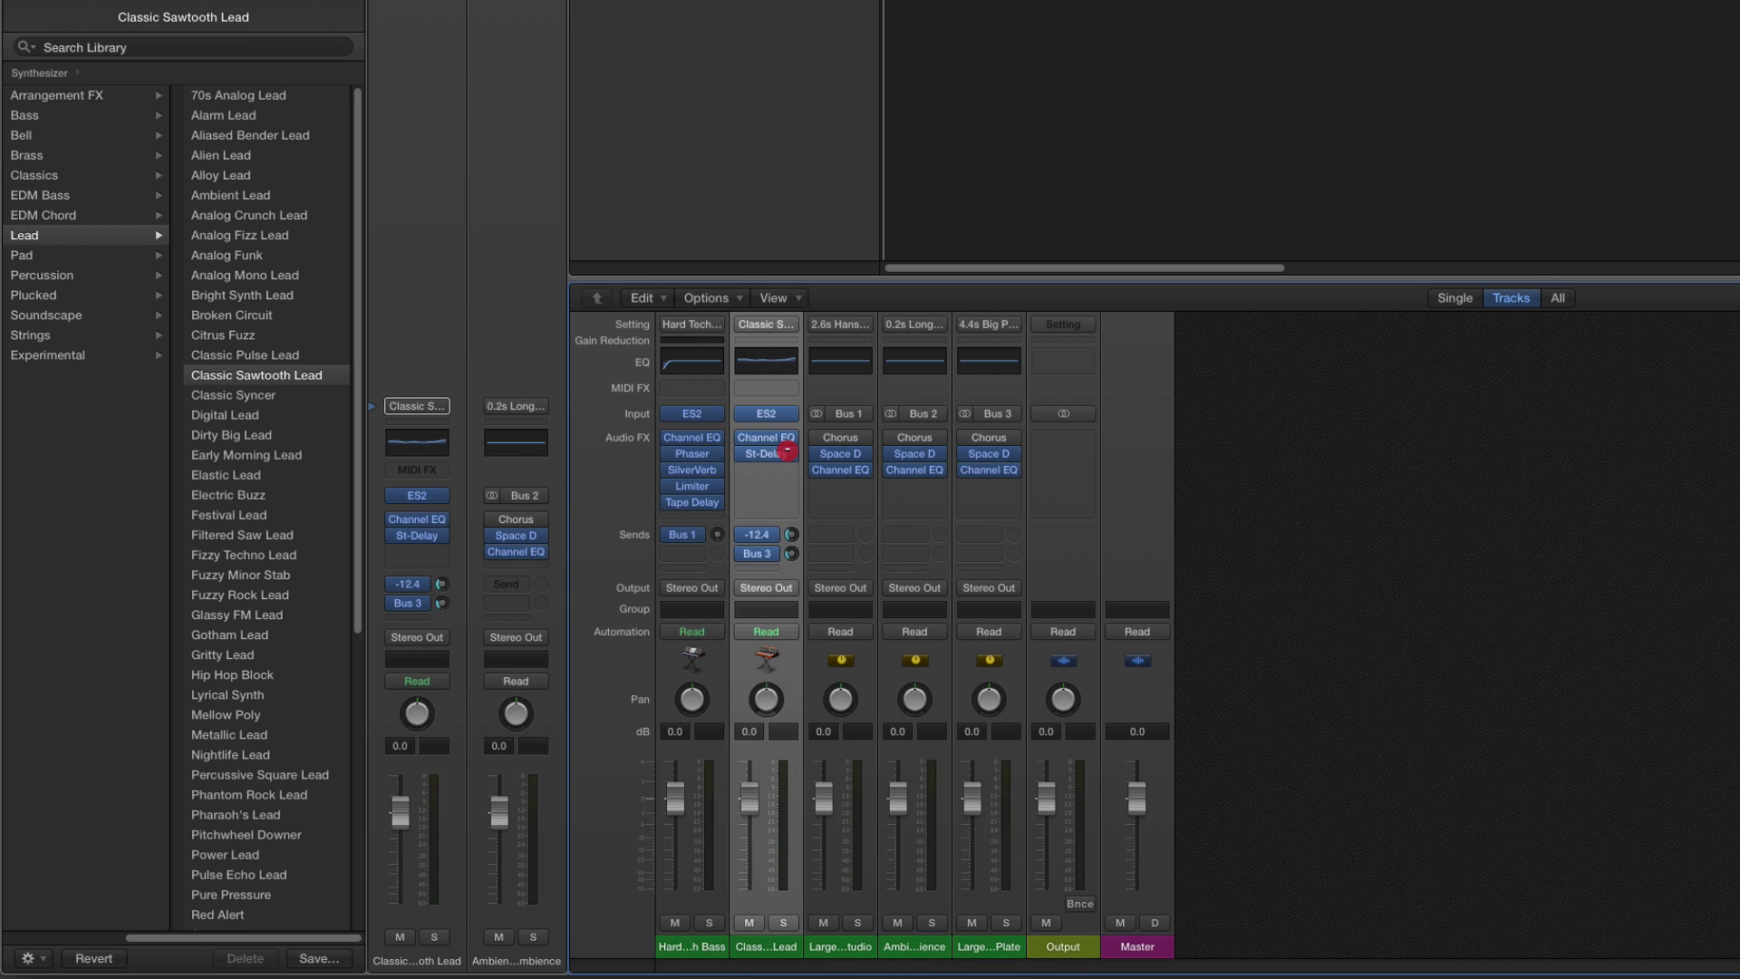
pyautogui.moveTo(788, 450); pyautogui.dragTo(807, 590)
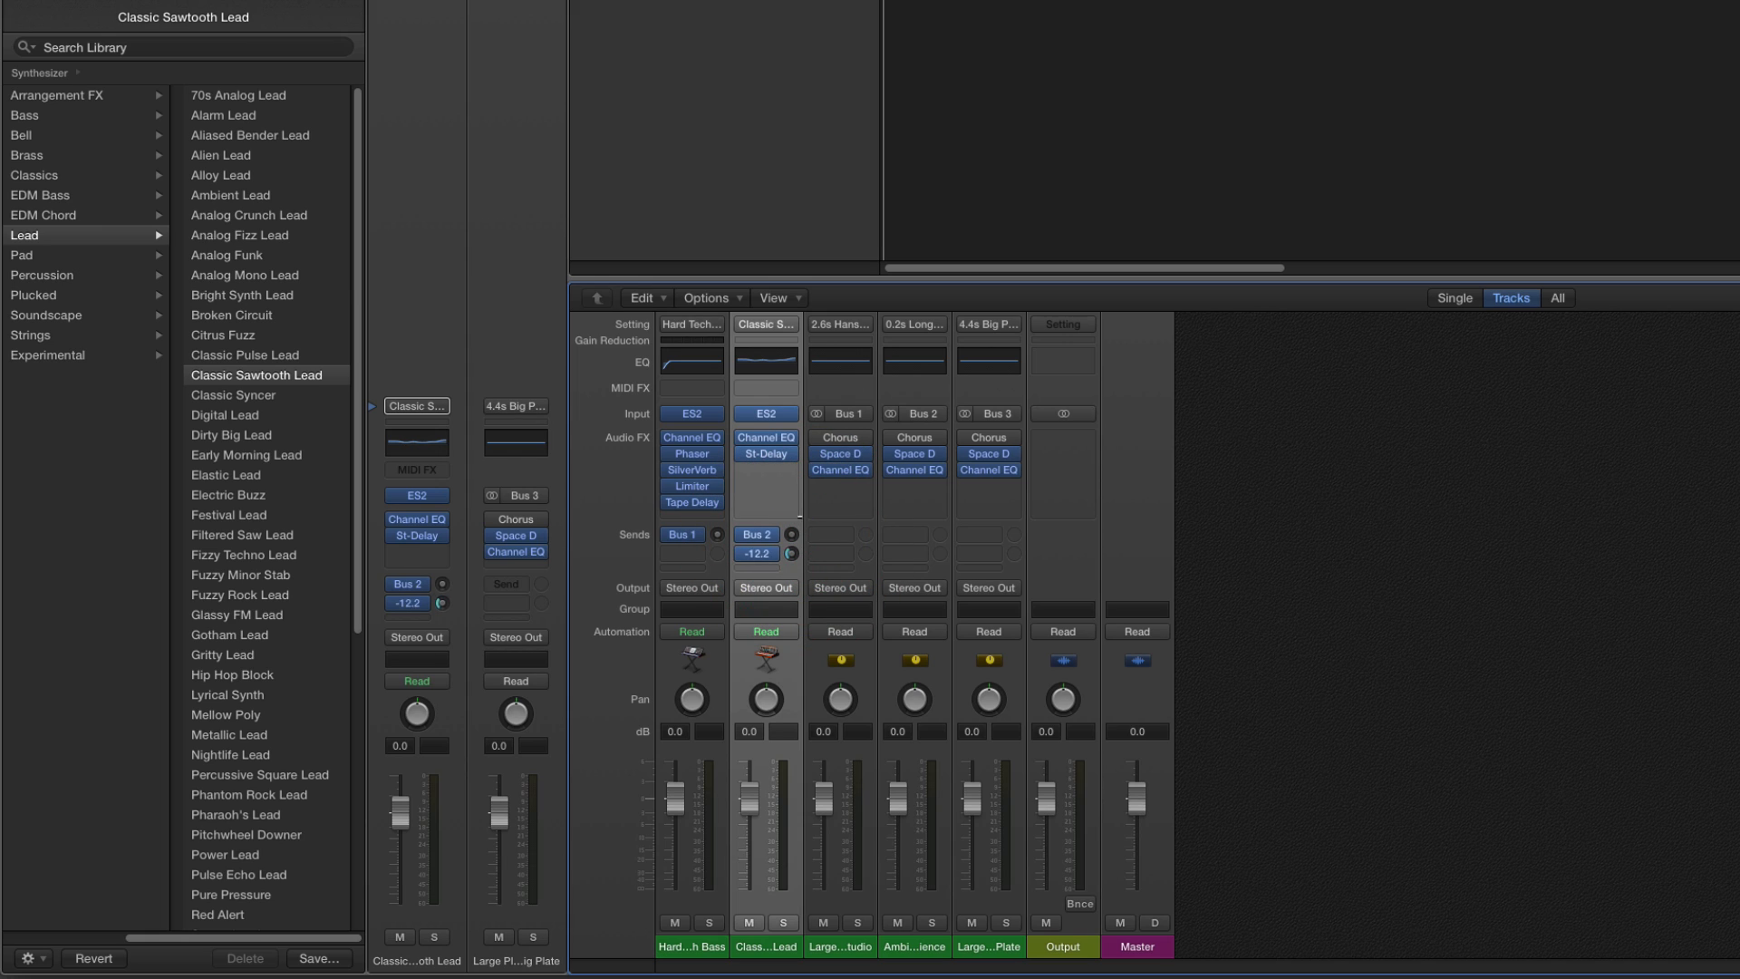
pyautogui.moveTo(799, 517); pyautogui.dragTo(805, 577)
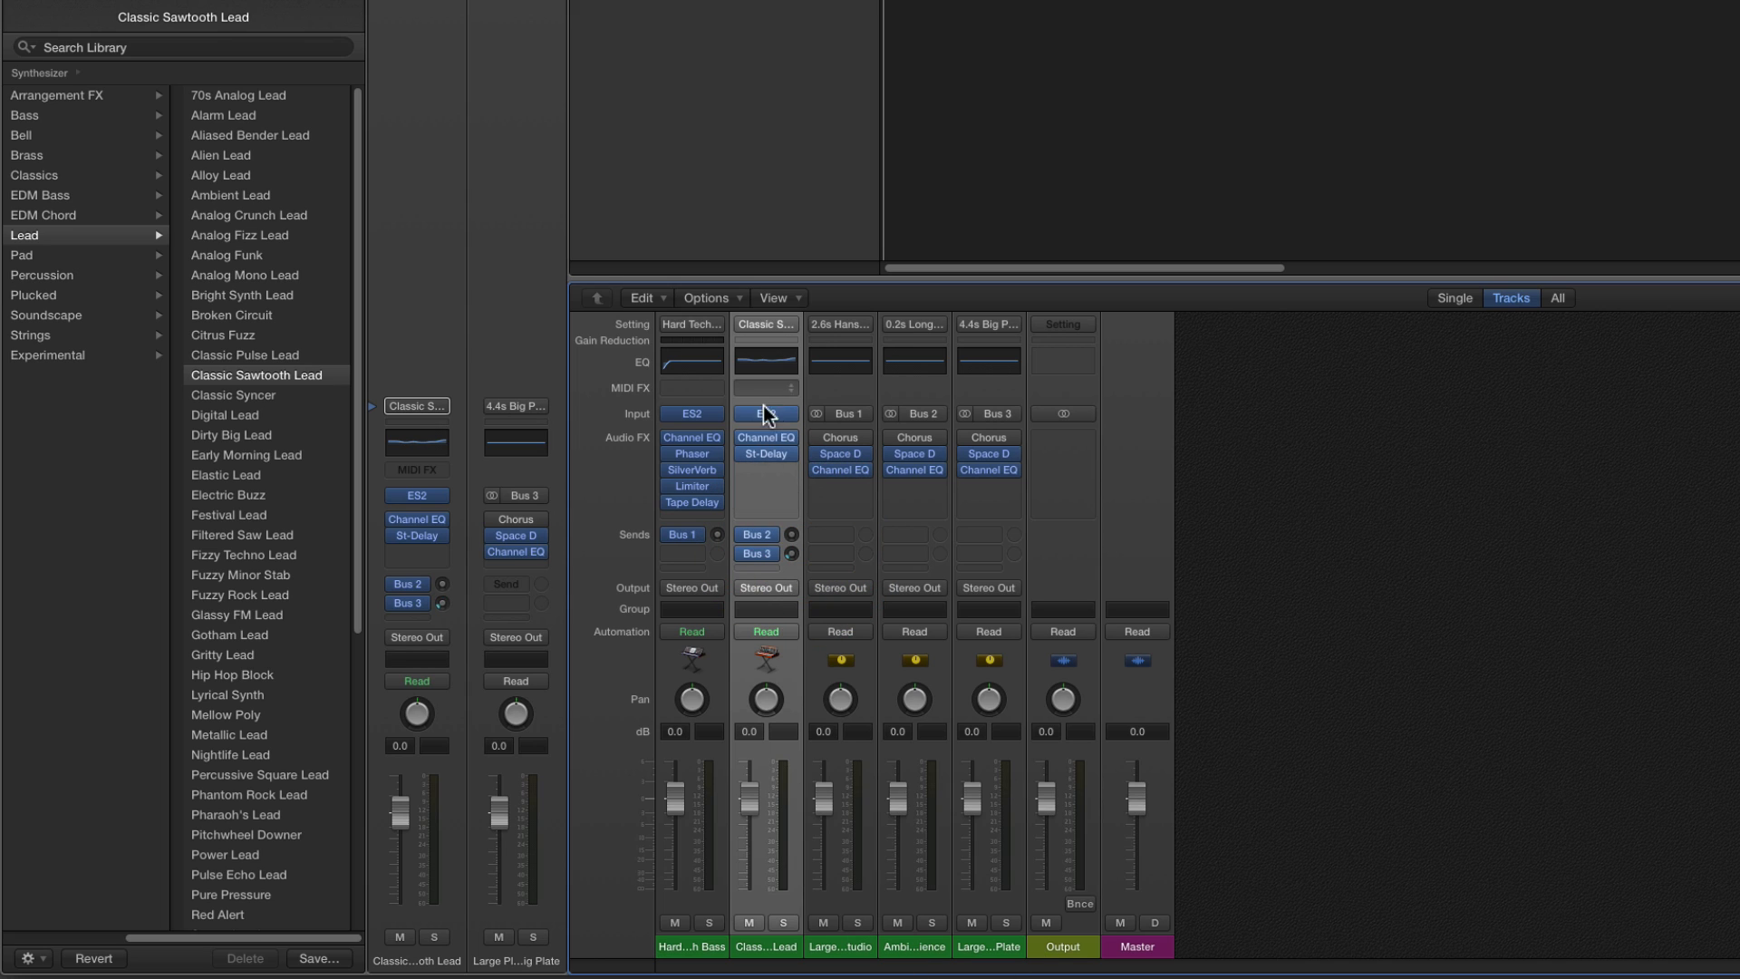
# Examine the Space D reverbs on the Bus 2 and Bus 3 aux channels alongside the Bus 1 aux channel.
pyautogui.click(933, 947)
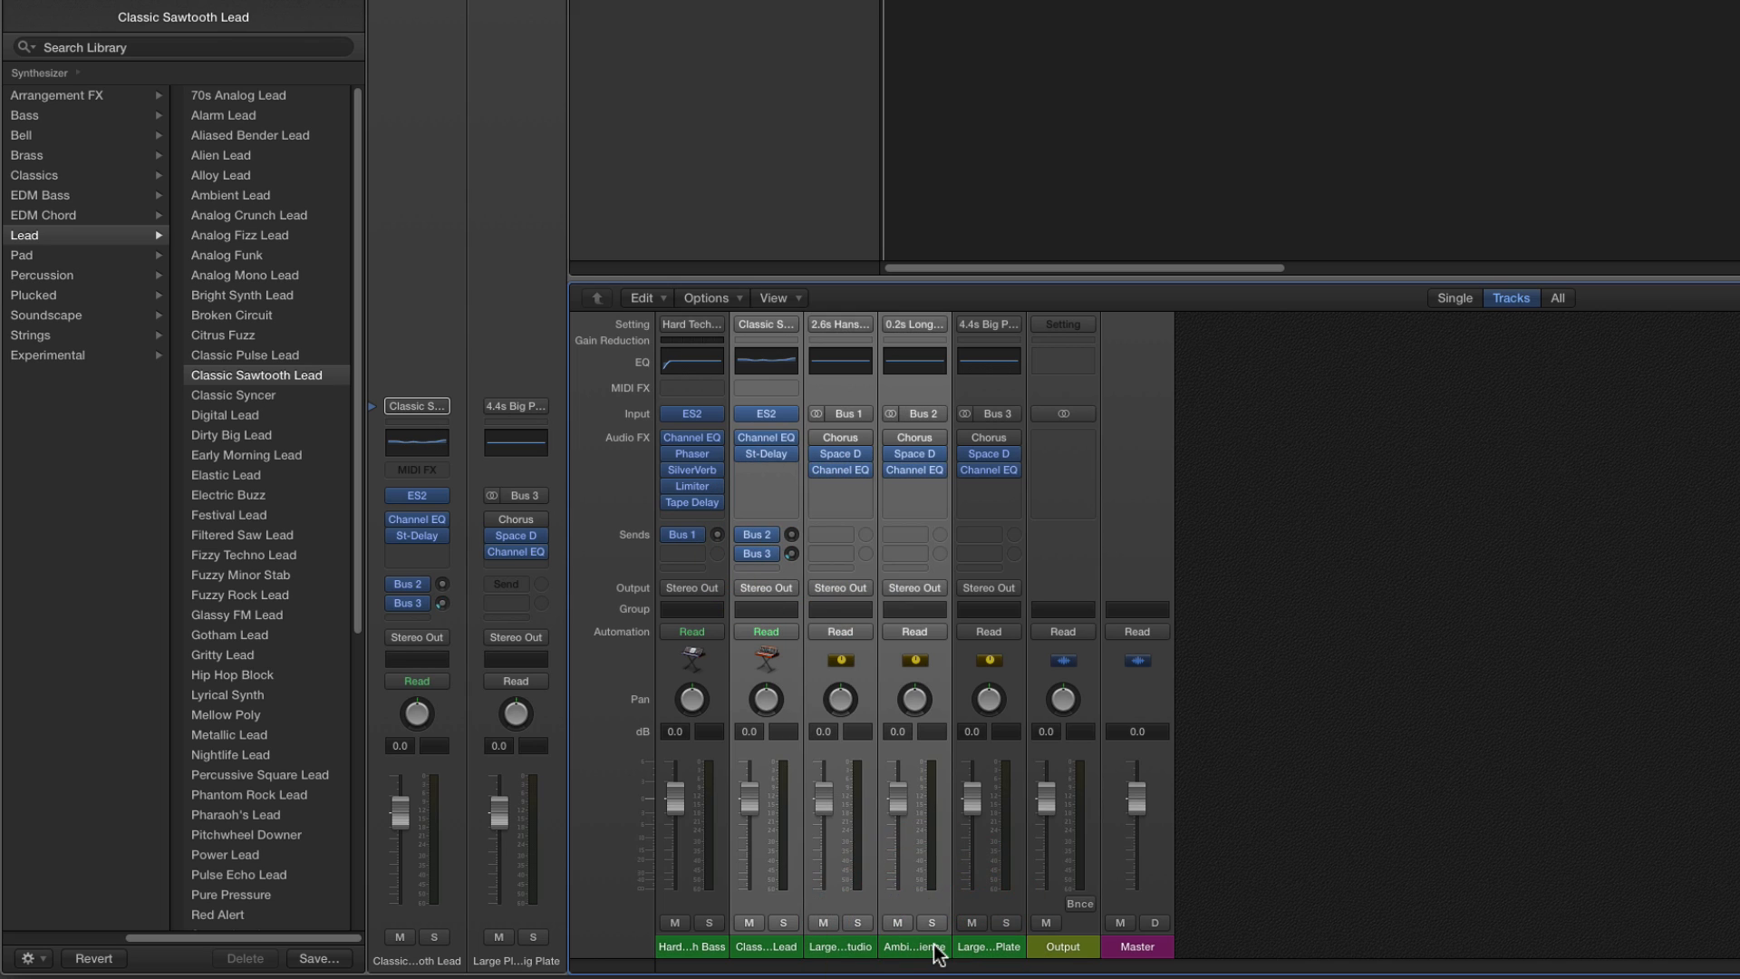
pyautogui.click(937, 950)
pyautogui.keyDown('shift'); pyautogui.click(993, 950); pyautogui.keyUp('shift')
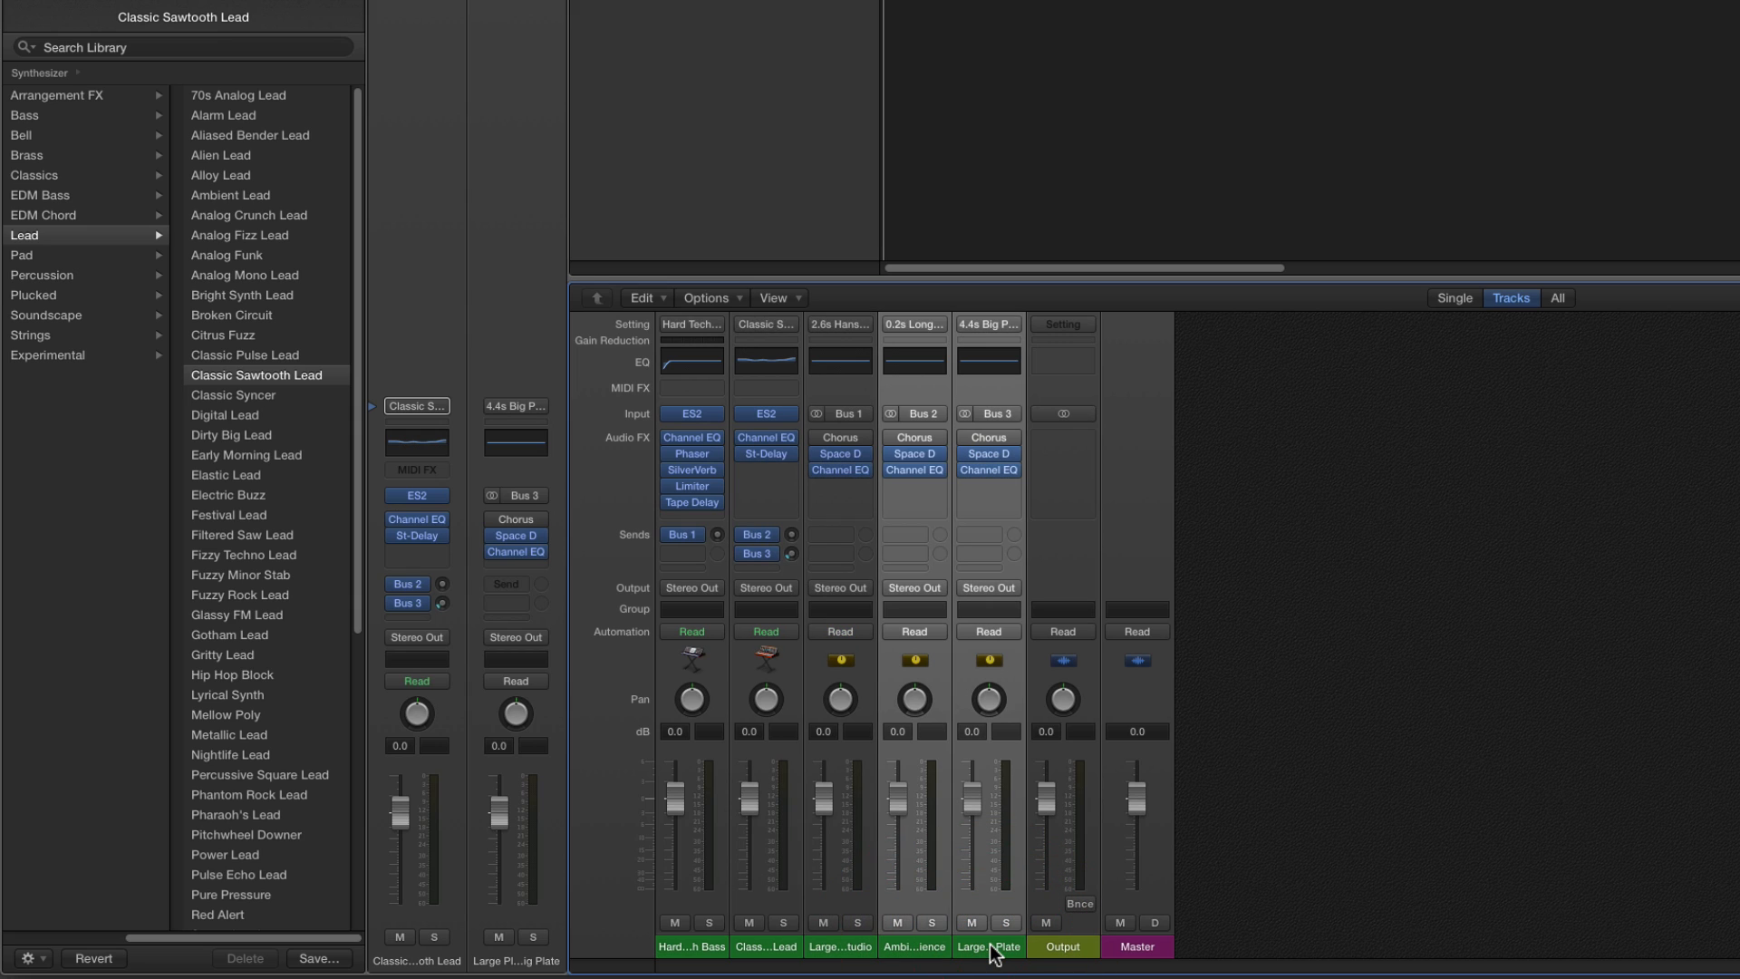
pyautogui.moveTo(977, 453)
pyautogui.click(835, 946)
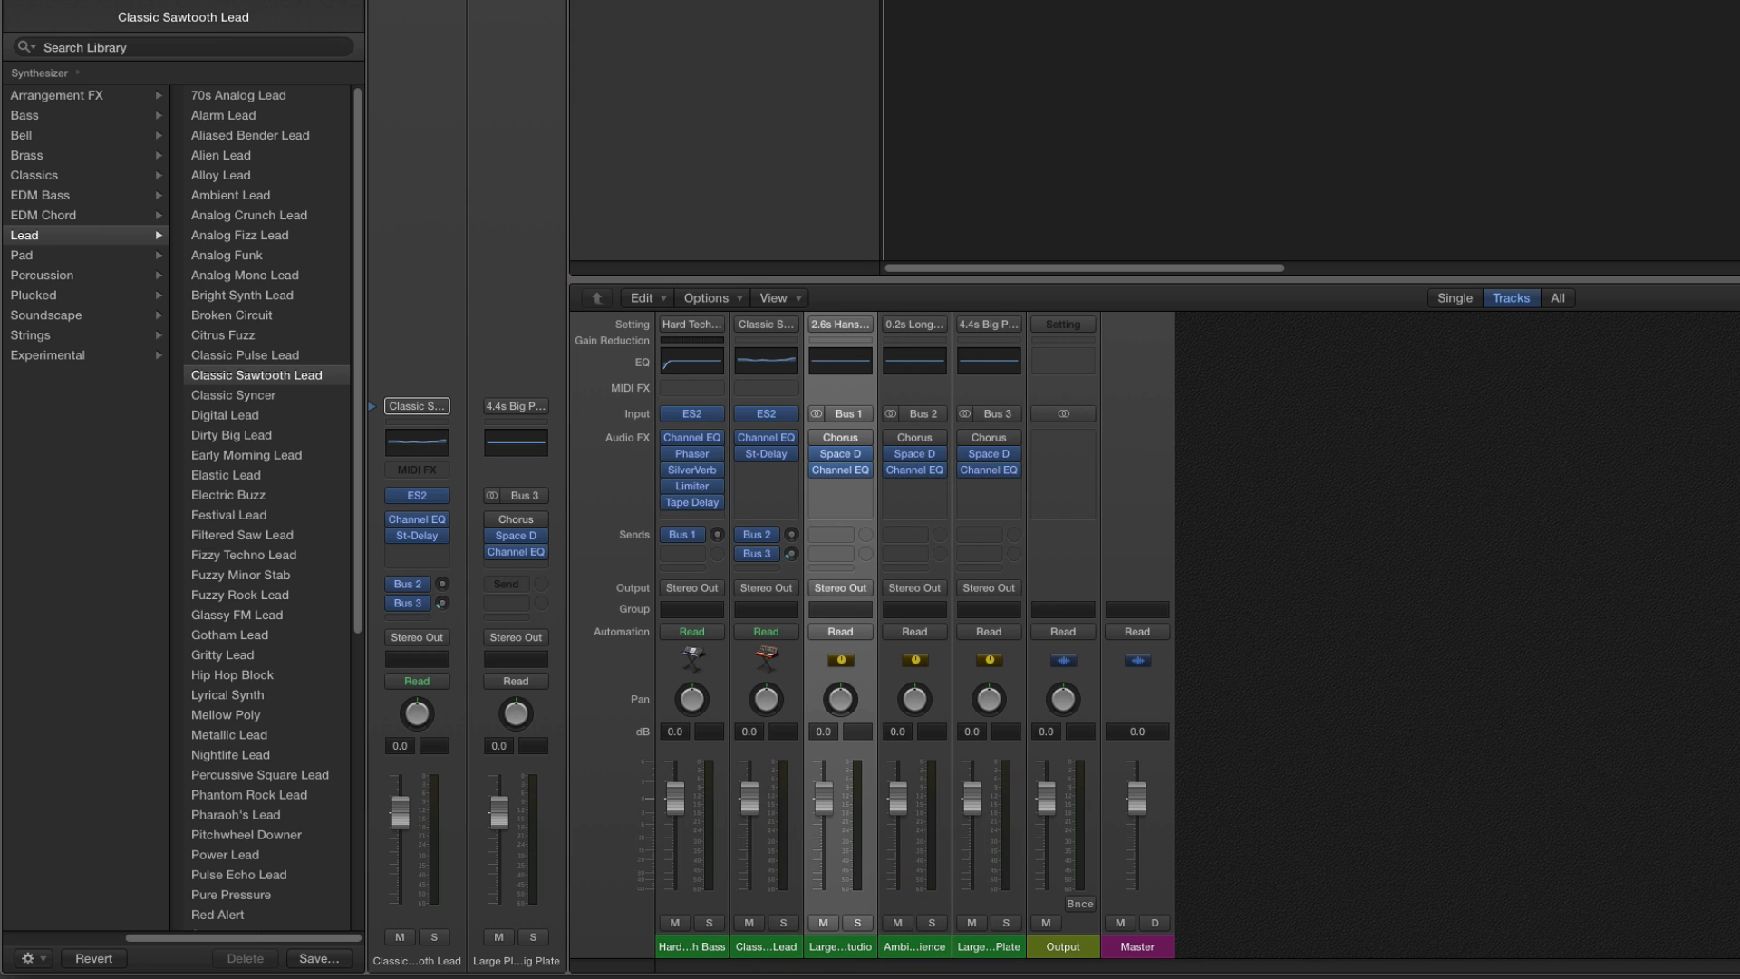
# Add a third software instrument track and load the Dark Pad patch from the Synthesizer Pad category.
pyautogui.click(1507, 5)
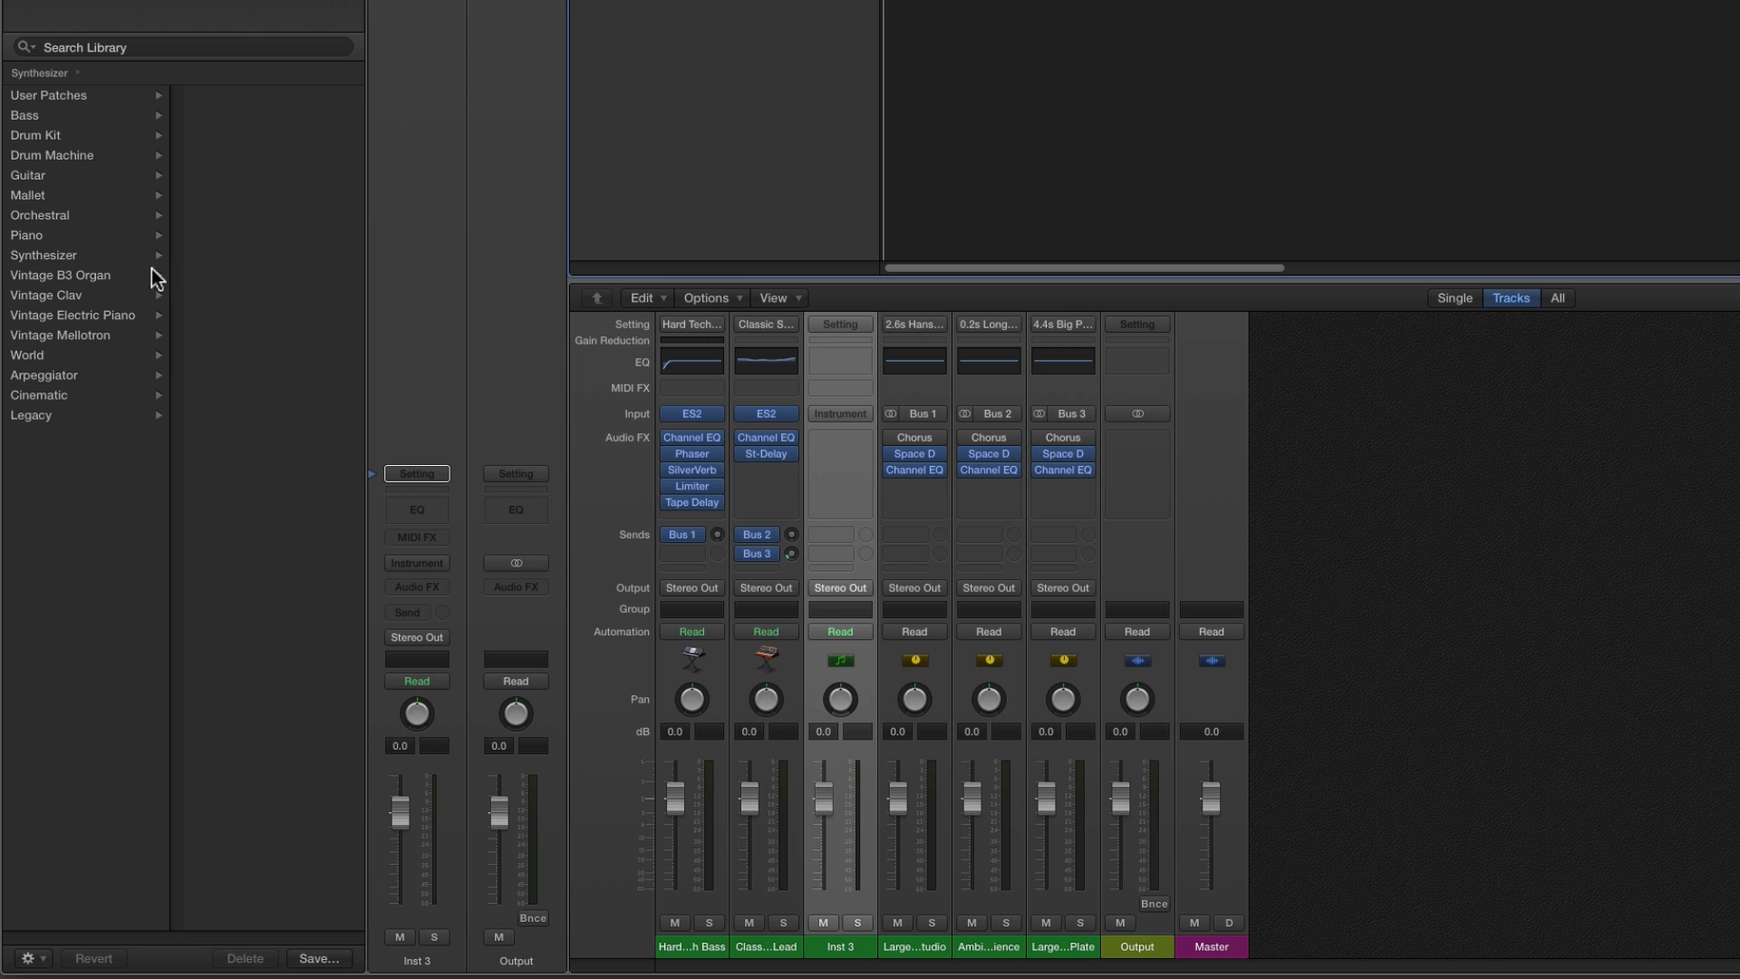
pyautogui.click(56, 256)
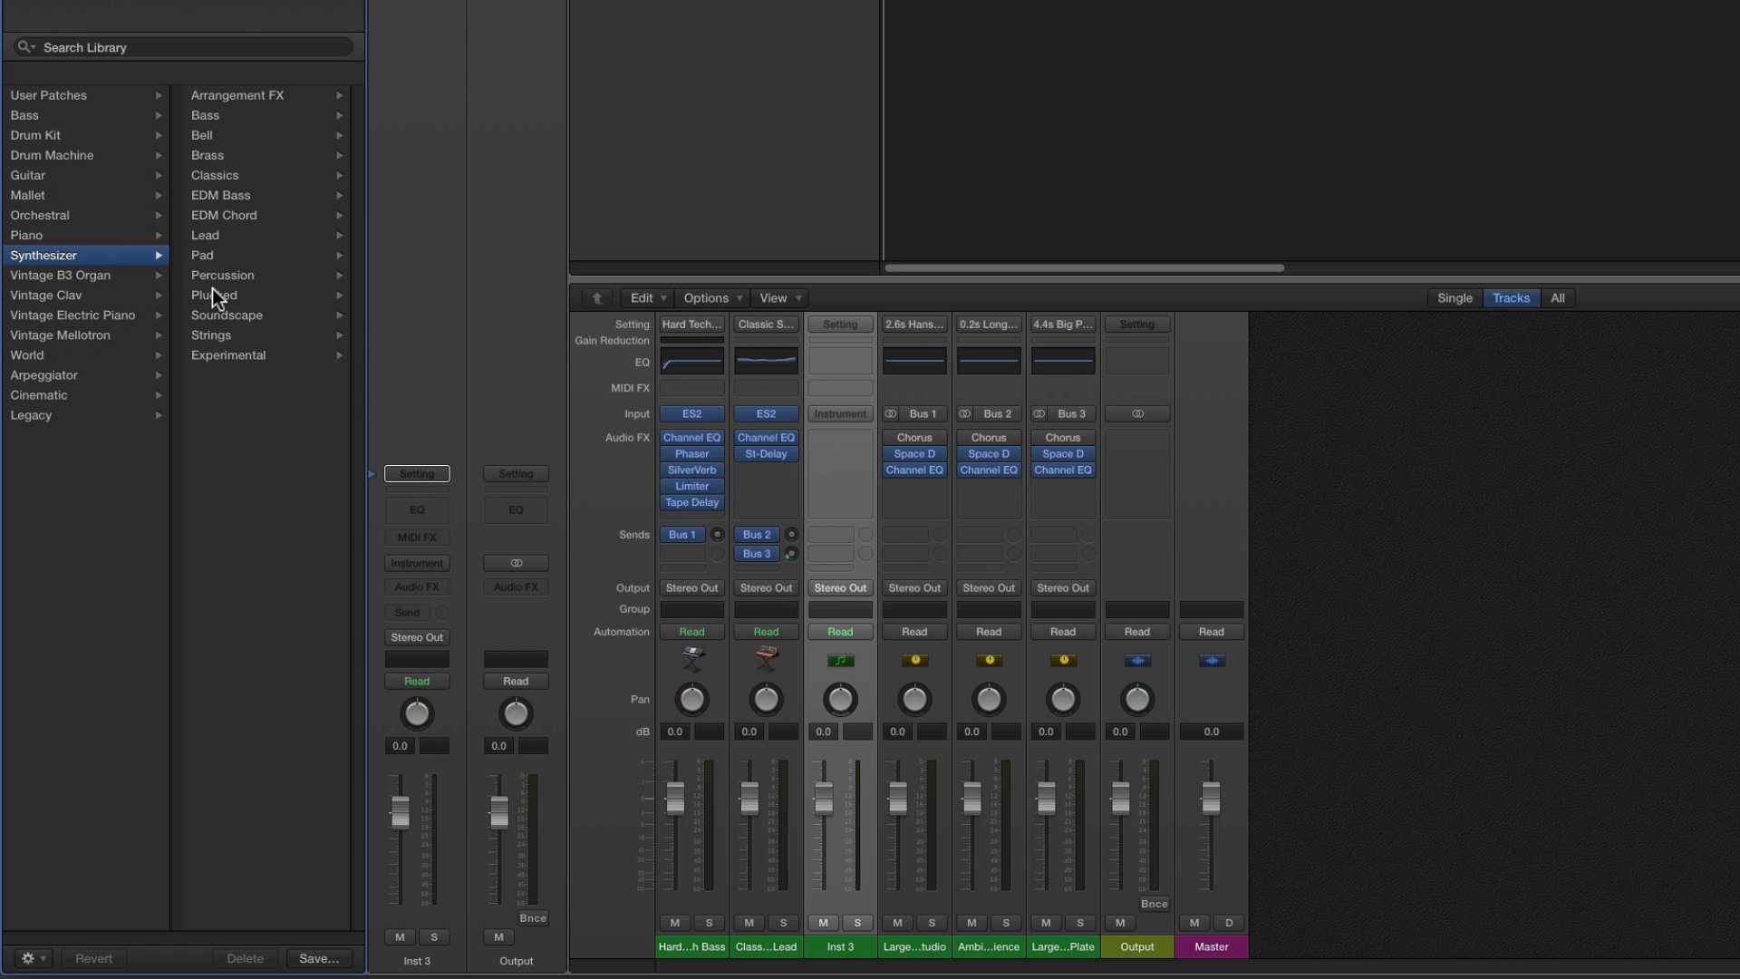
pyautogui.click(211, 257)
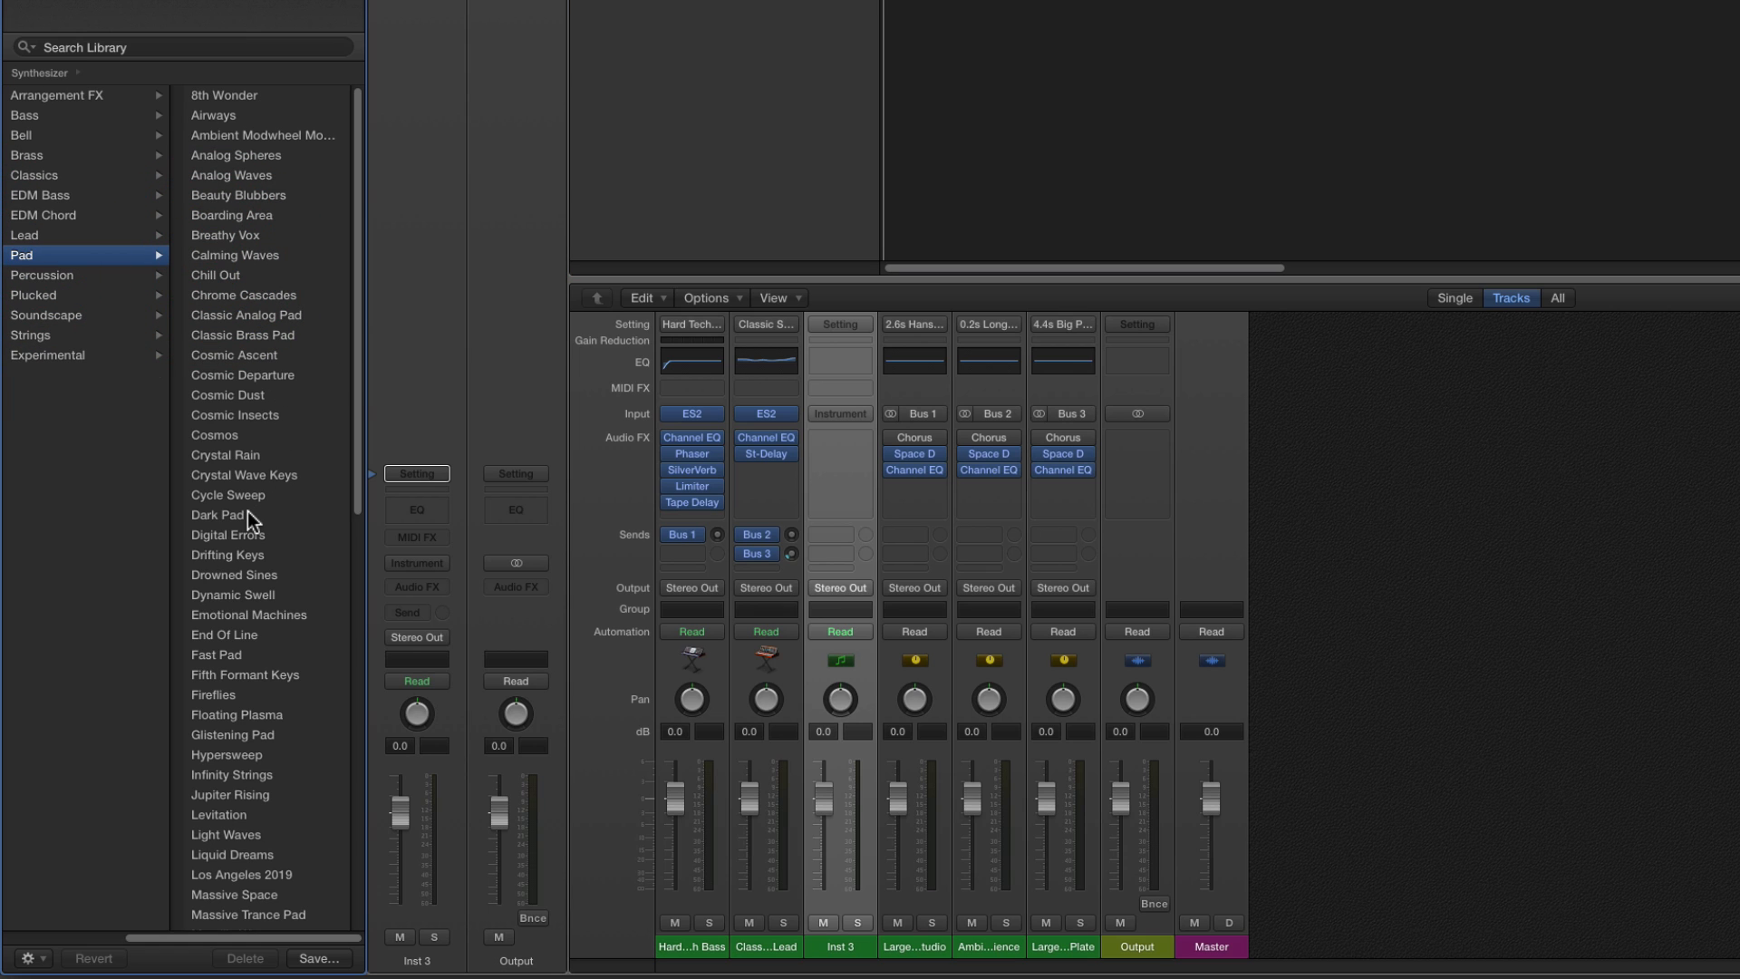
pyautogui.click(248, 514)
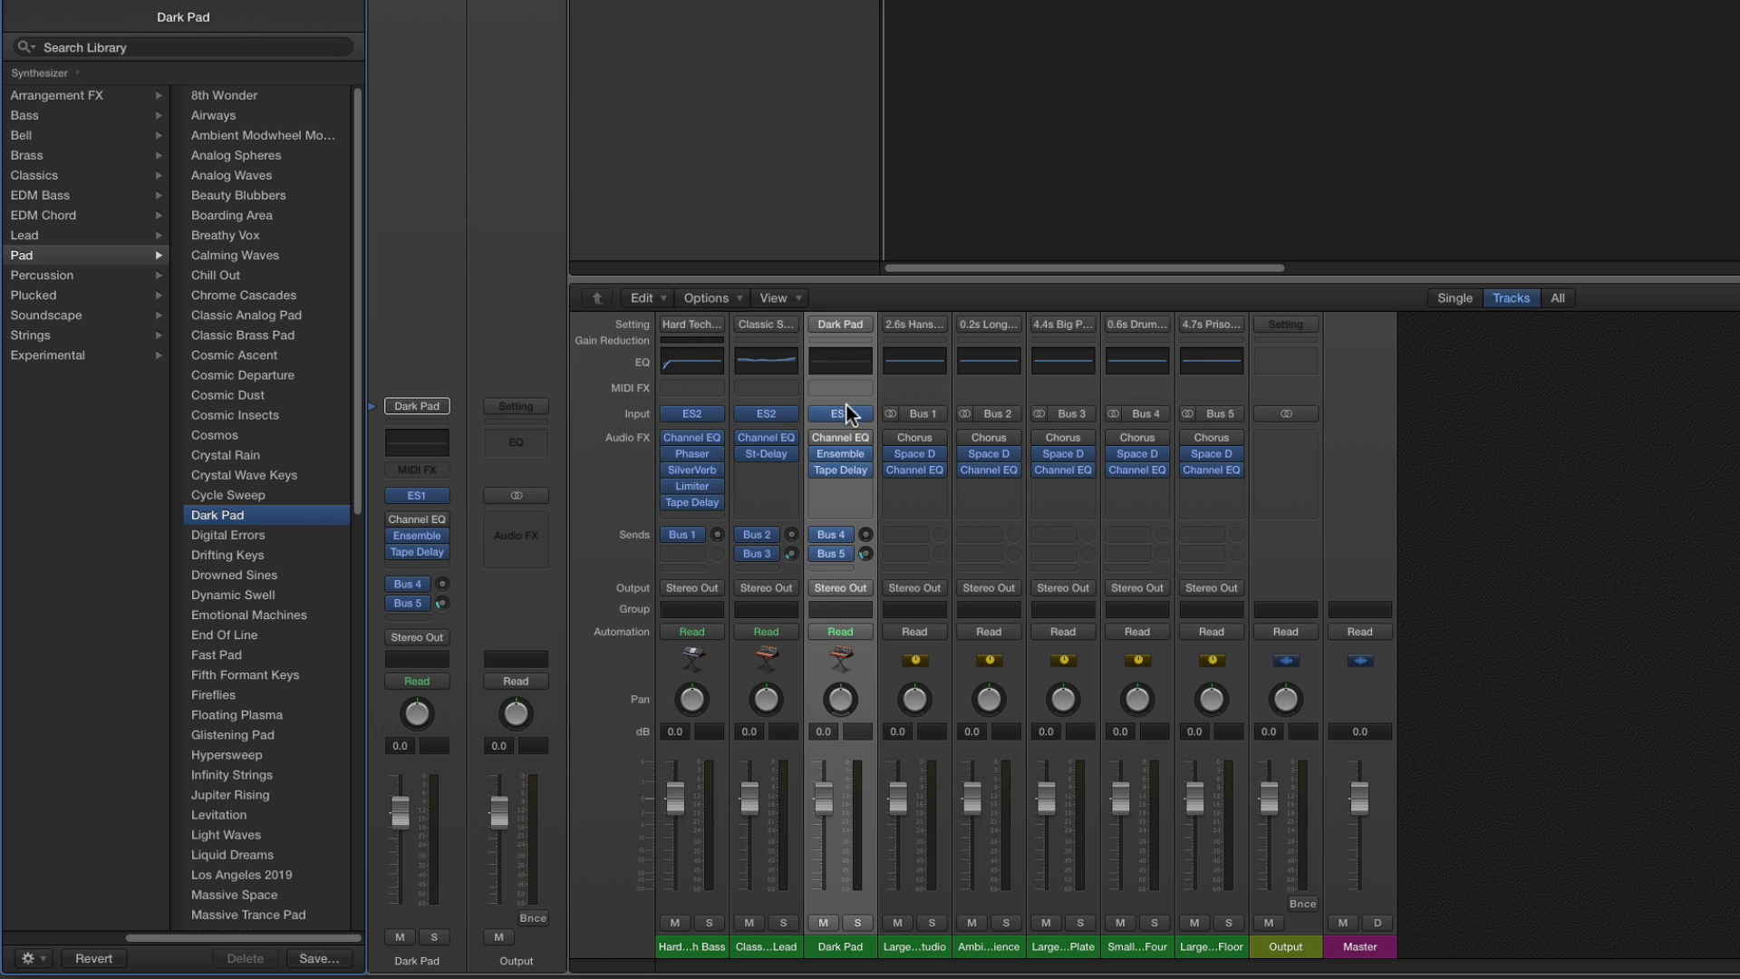
# Inspect the ES1 instrument on the Dark Pad channel strip and close its window.
pyautogui.click(845, 412)
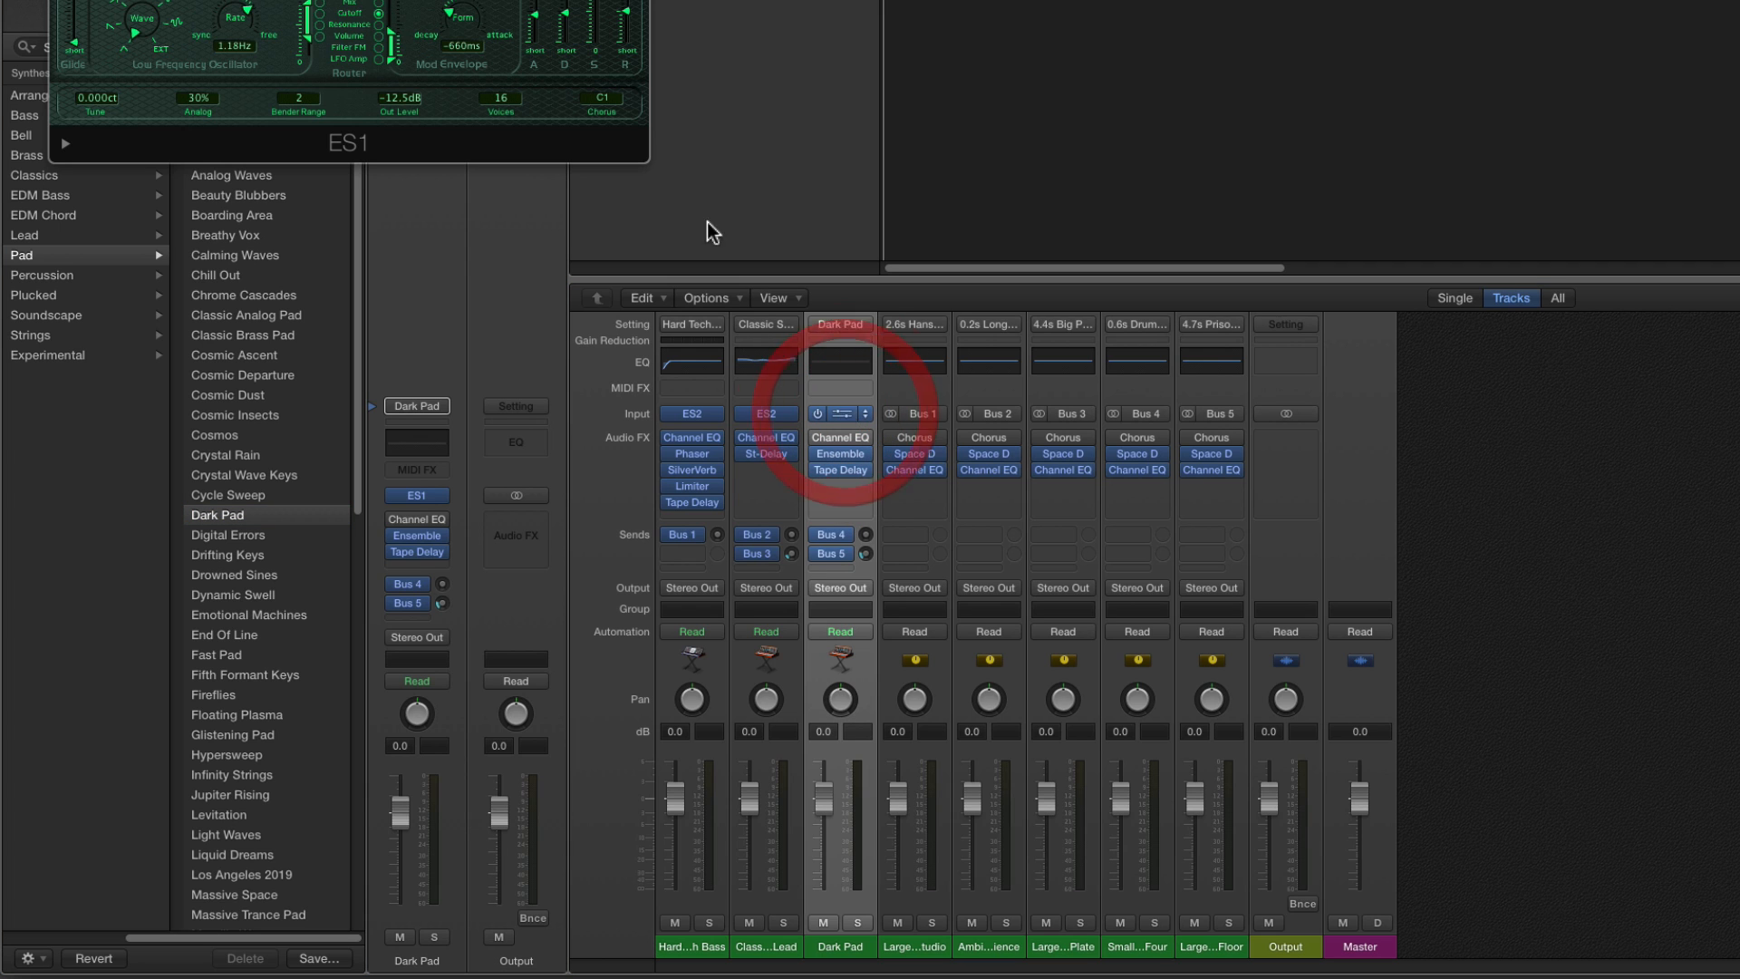
pyautogui.moveTo(342, 0); pyautogui.dragTo(976, 279)
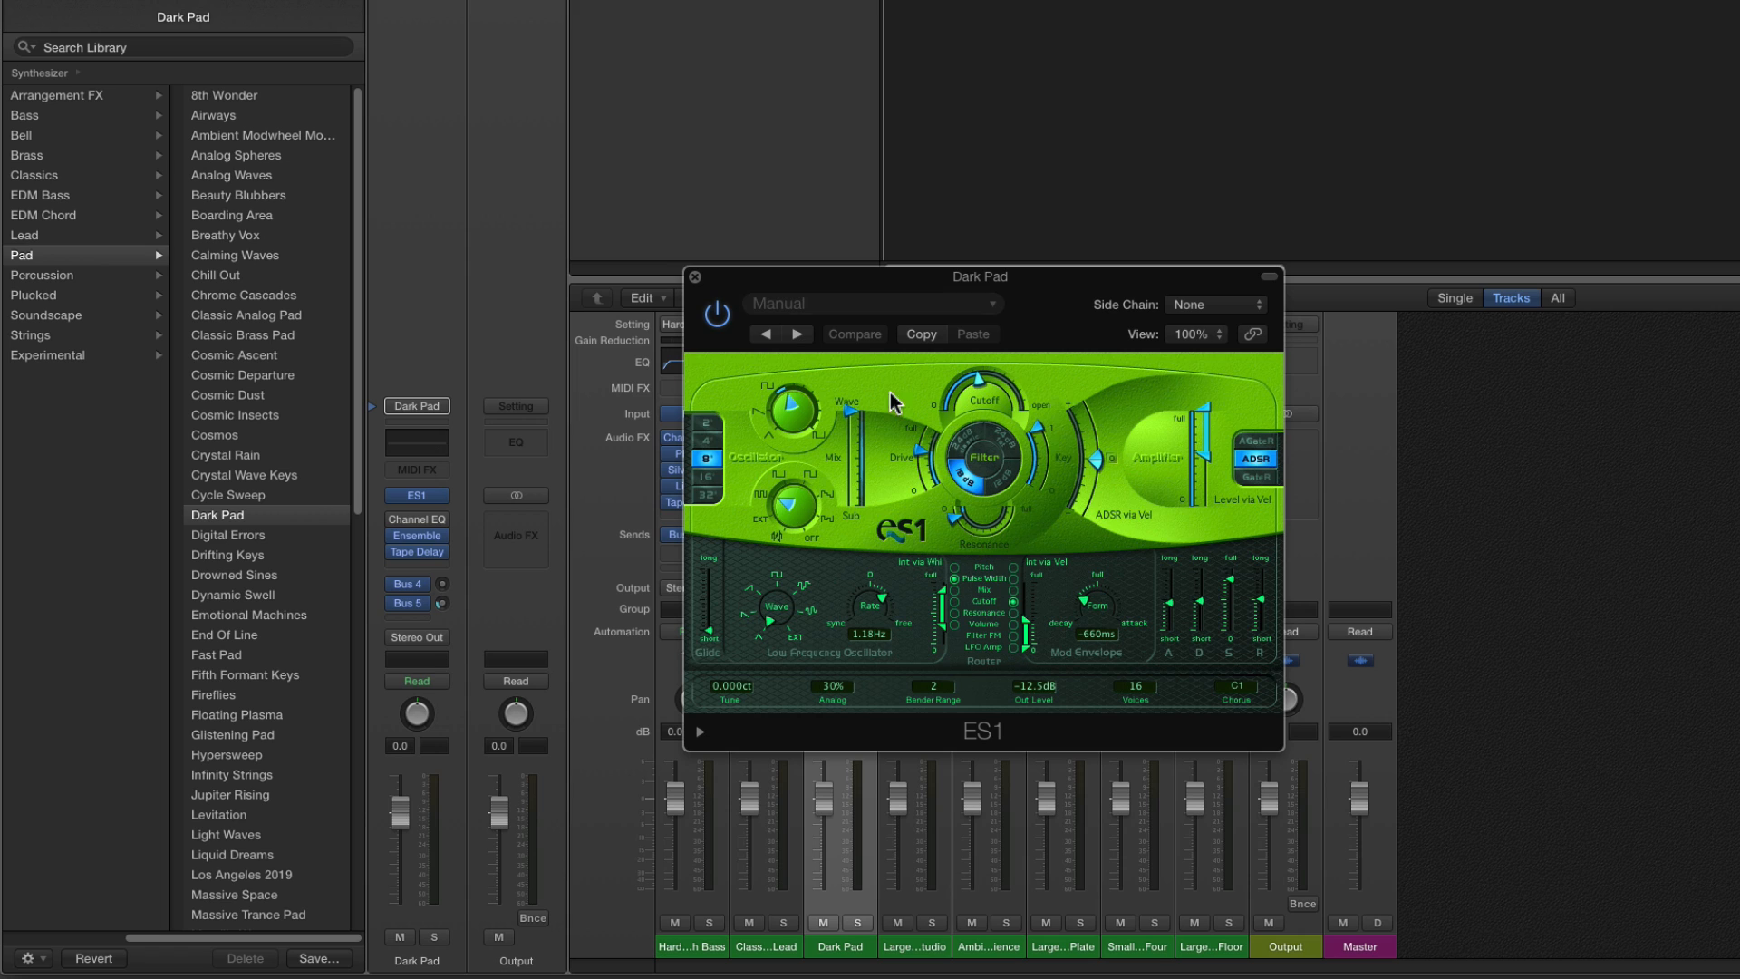
pyautogui.click(695, 276)
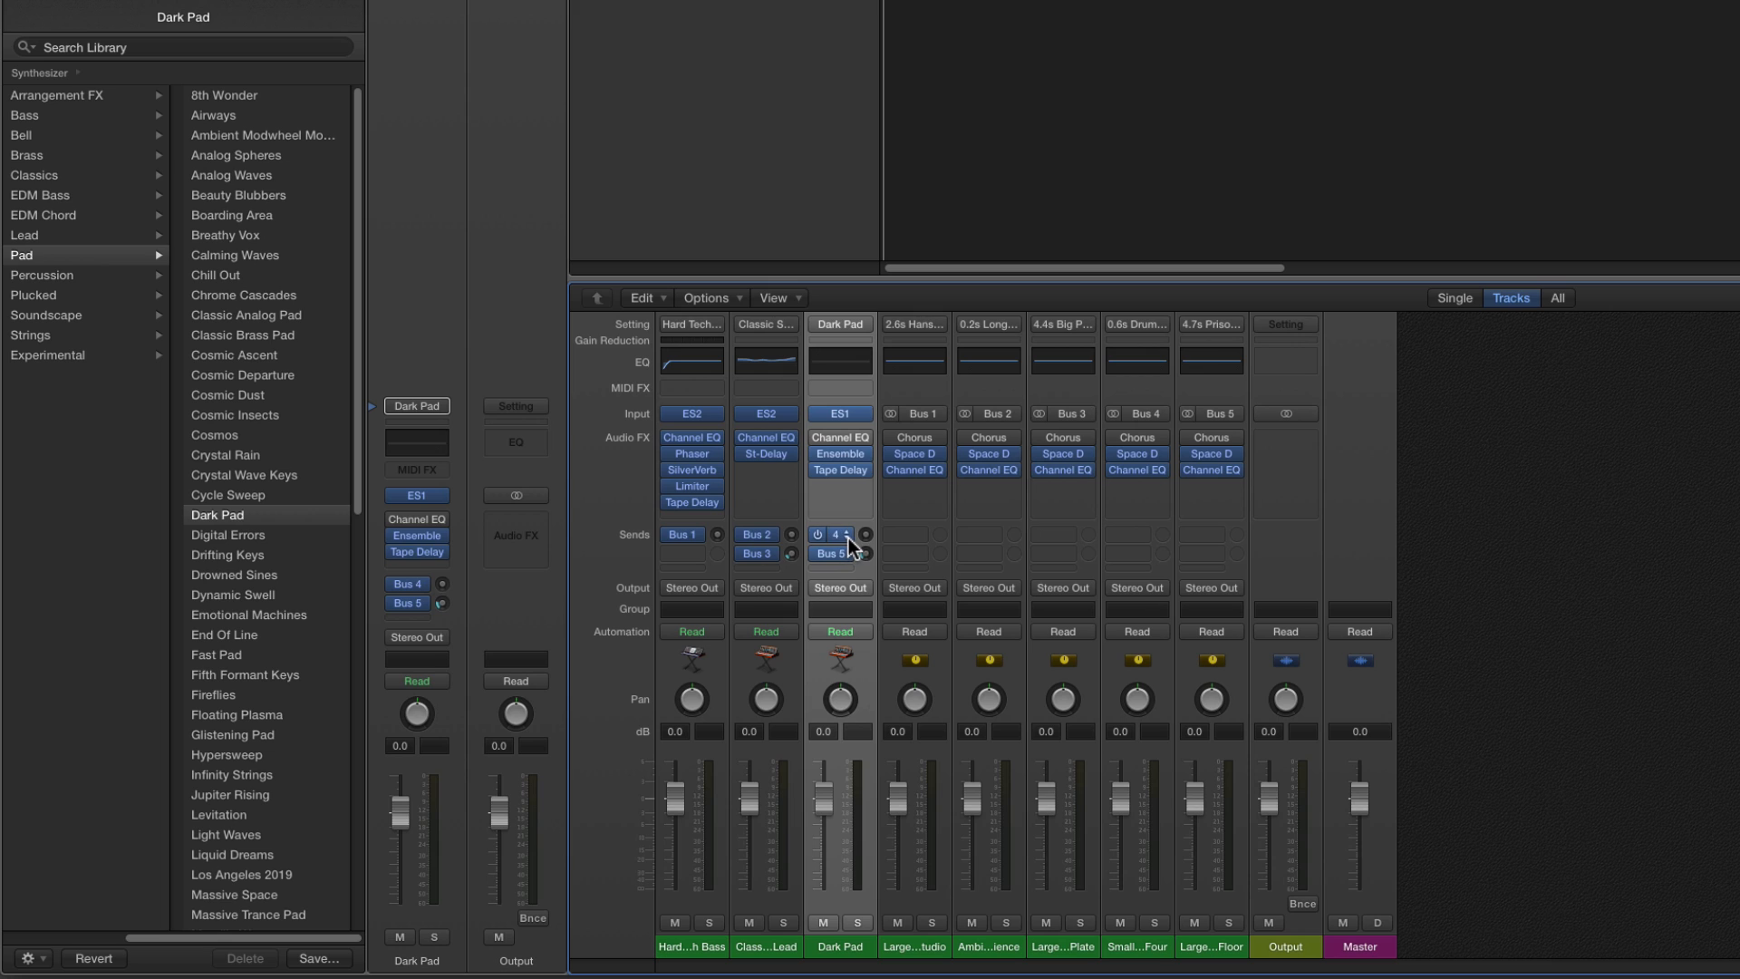
# Check the input routing of the two new reverb aux channels on Bus 4 and Bus 5.
pyautogui.click(1139, 946)
pyautogui.keyDown('shift'); pyautogui.click(1229, 948); pyautogui.keyUp('shift')
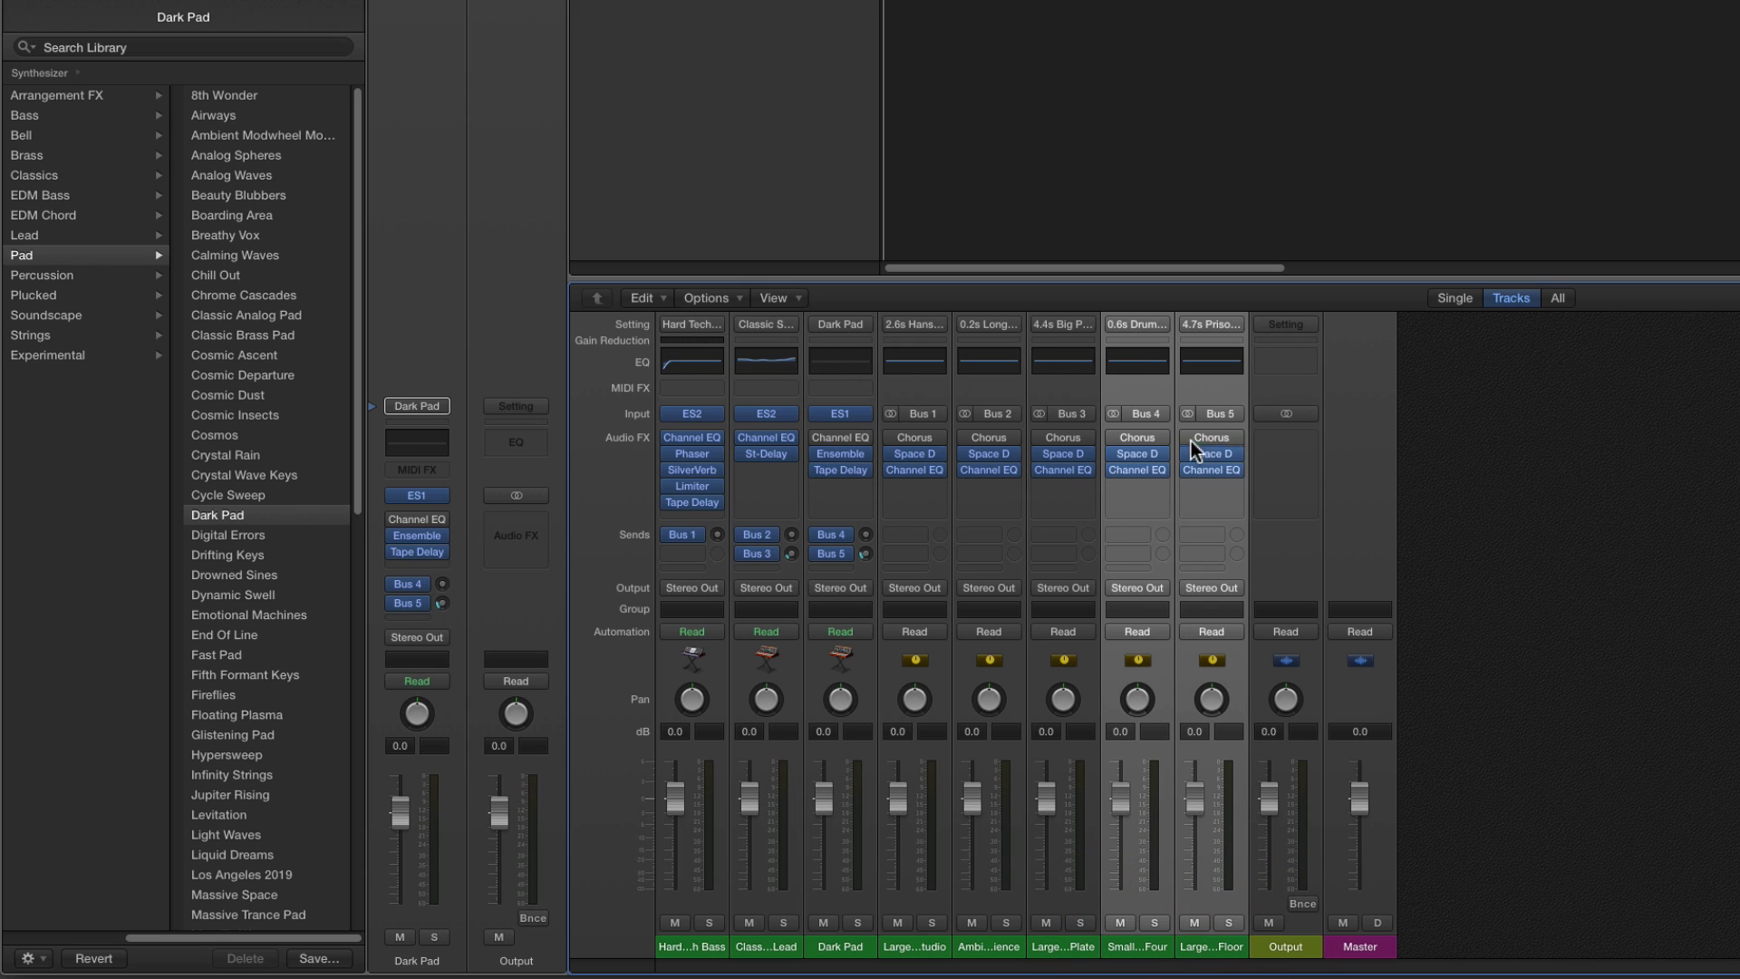
pyautogui.click(1162, 414)
pyautogui.click(1157, 396)
pyautogui.click(1234, 416)
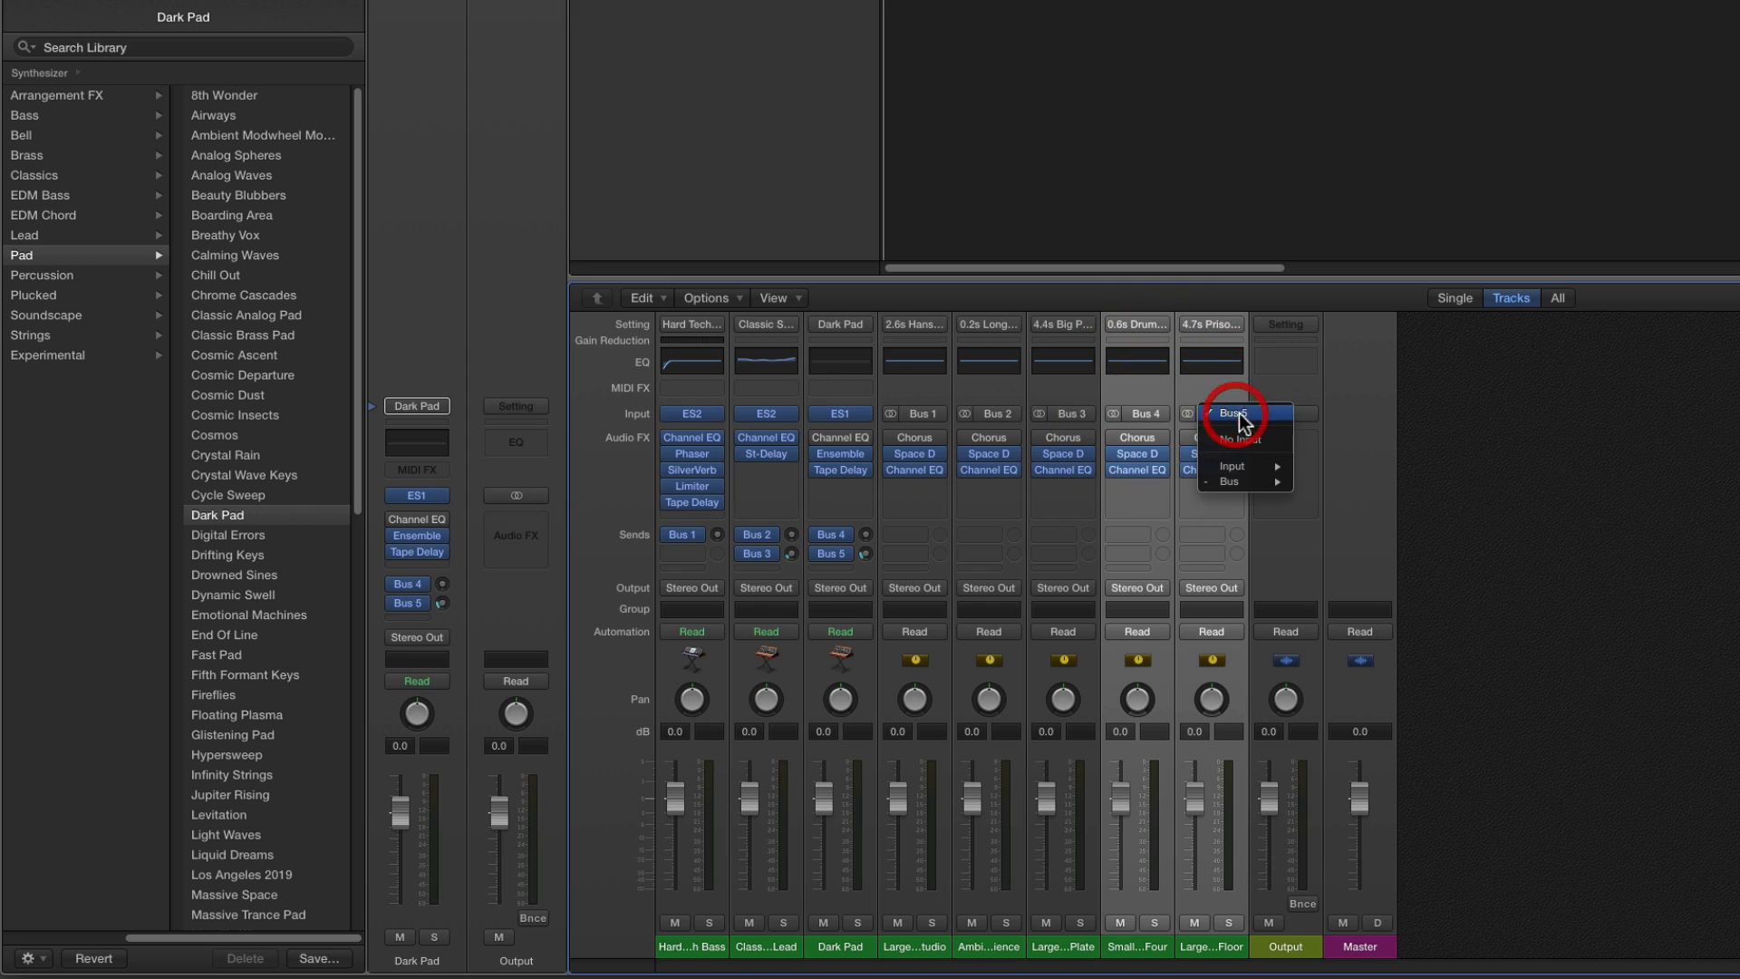
pyautogui.click(1229, 396)
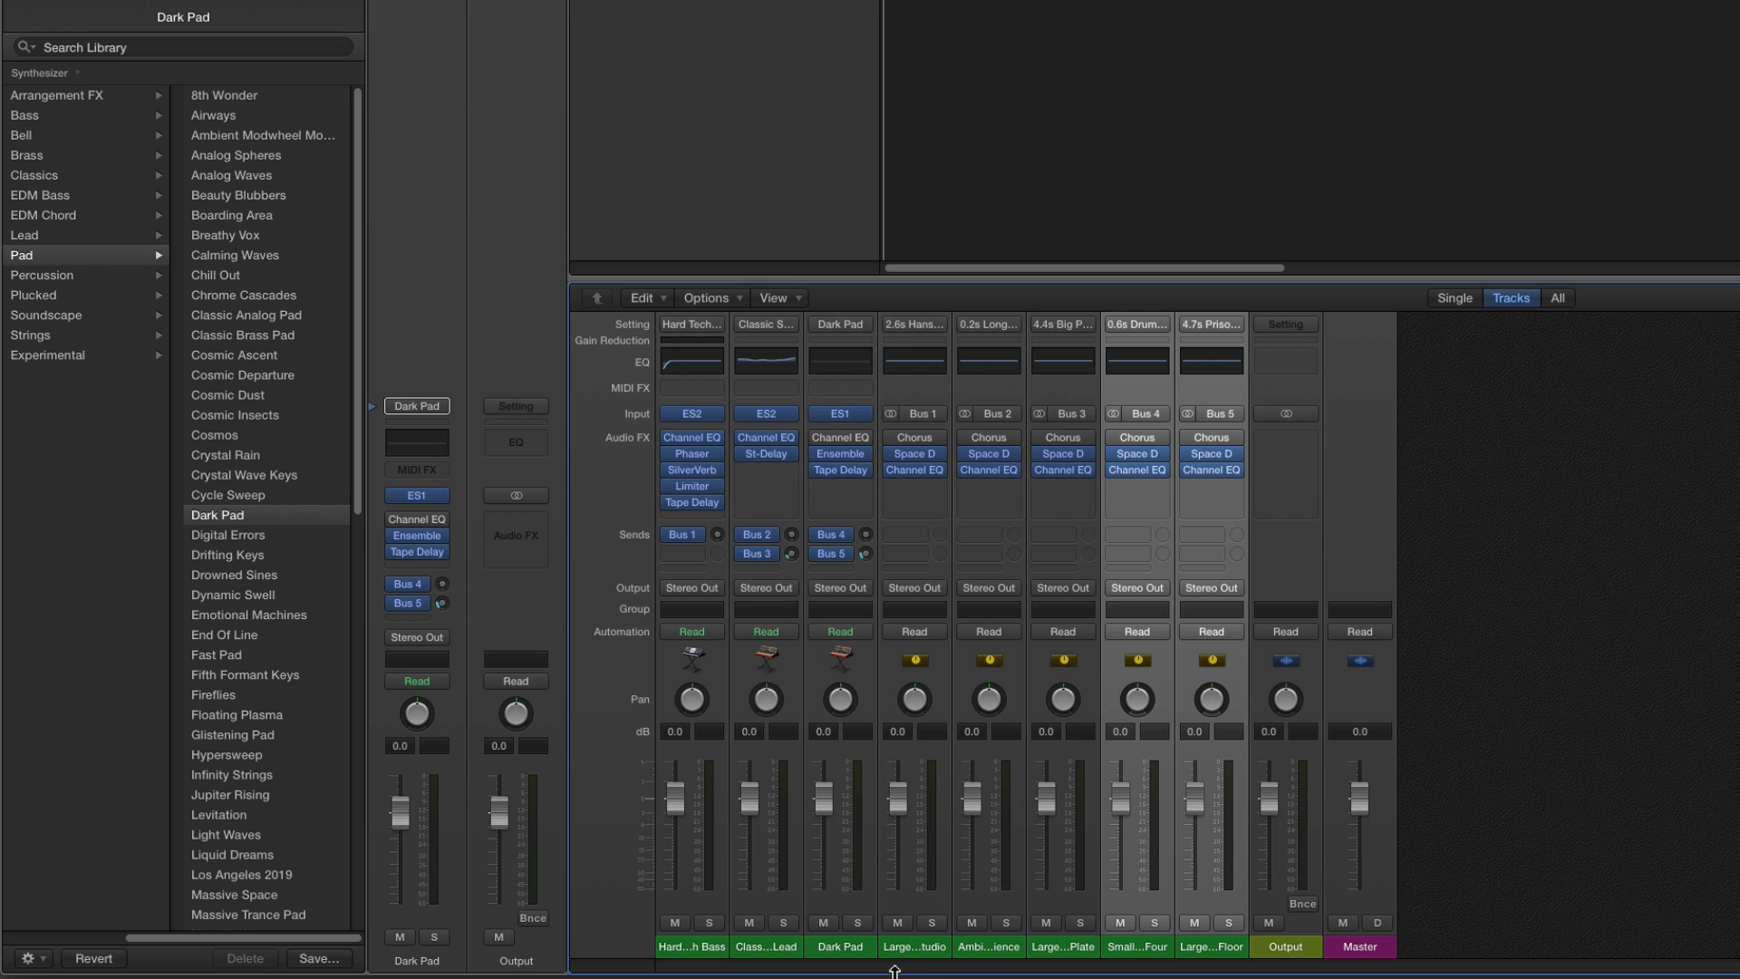
# Adjust the Dark Pad channel's Bus 4 send level and turn its Bus 5 send down.
pyautogui.click(847, 946)
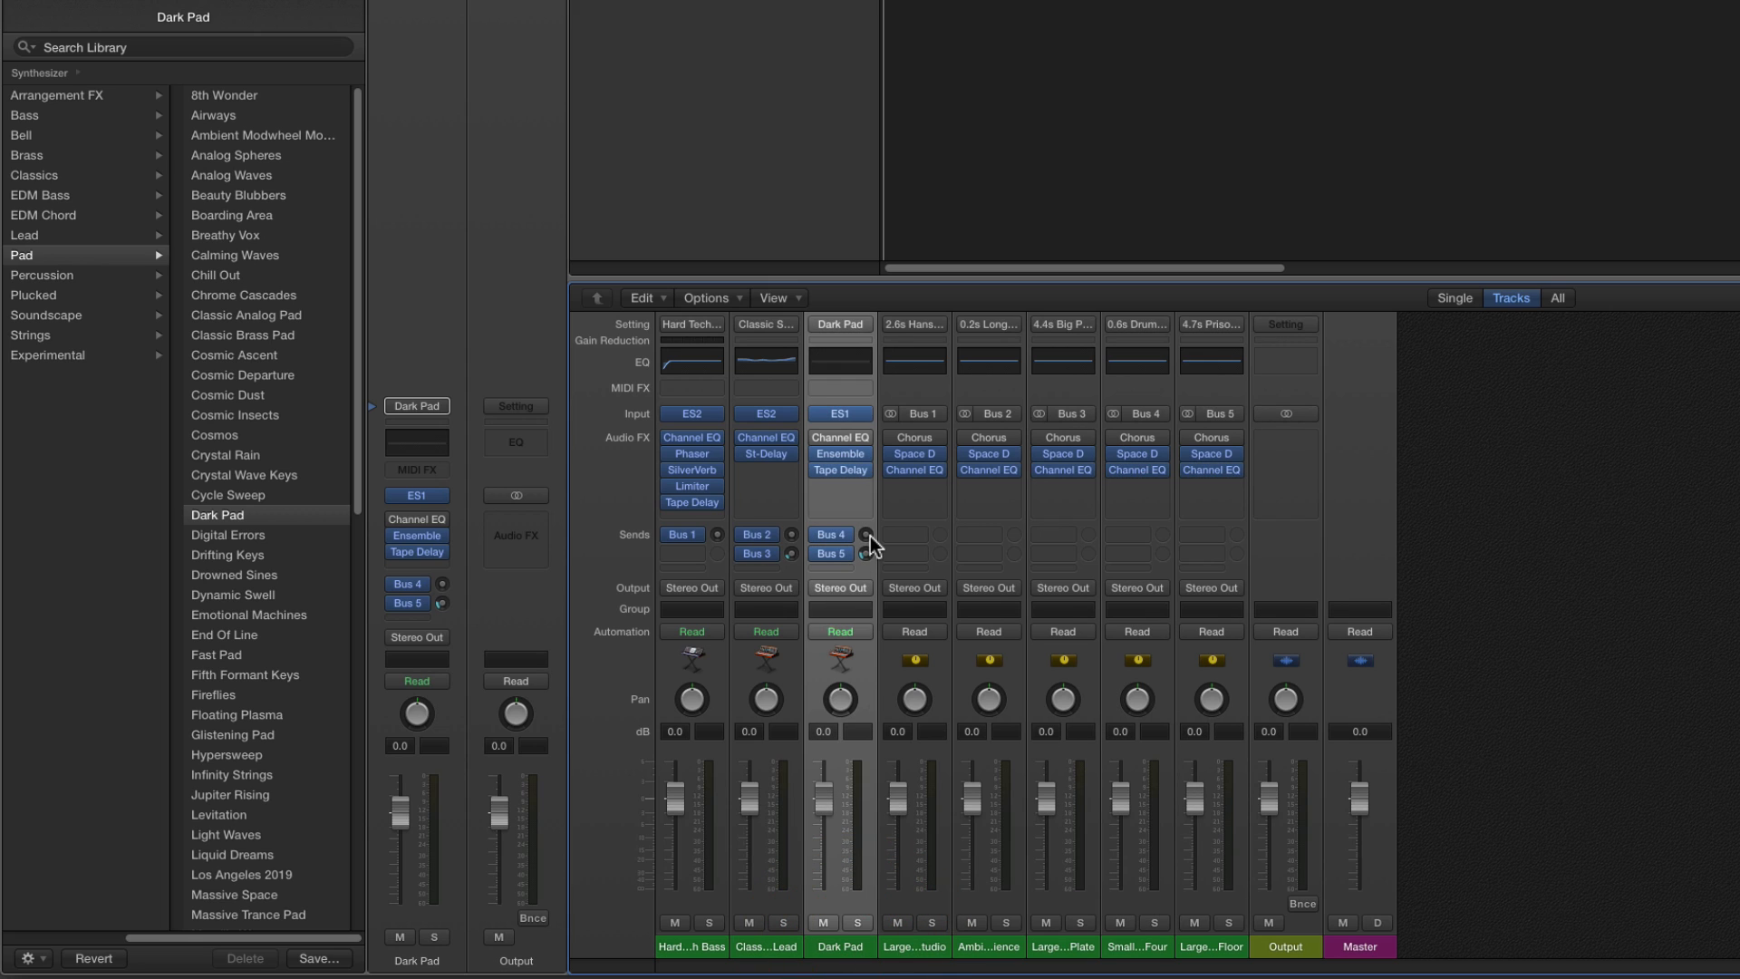
pyautogui.moveTo(870, 536); pyautogui.dragTo(870, 605)
# Select the three instrument channels, followed by all five reverb aux channels, to review the mixer setup.
pyautogui.keyDown('shift'); pyautogui.click(712, 942); pyautogui.keyUp('shift')
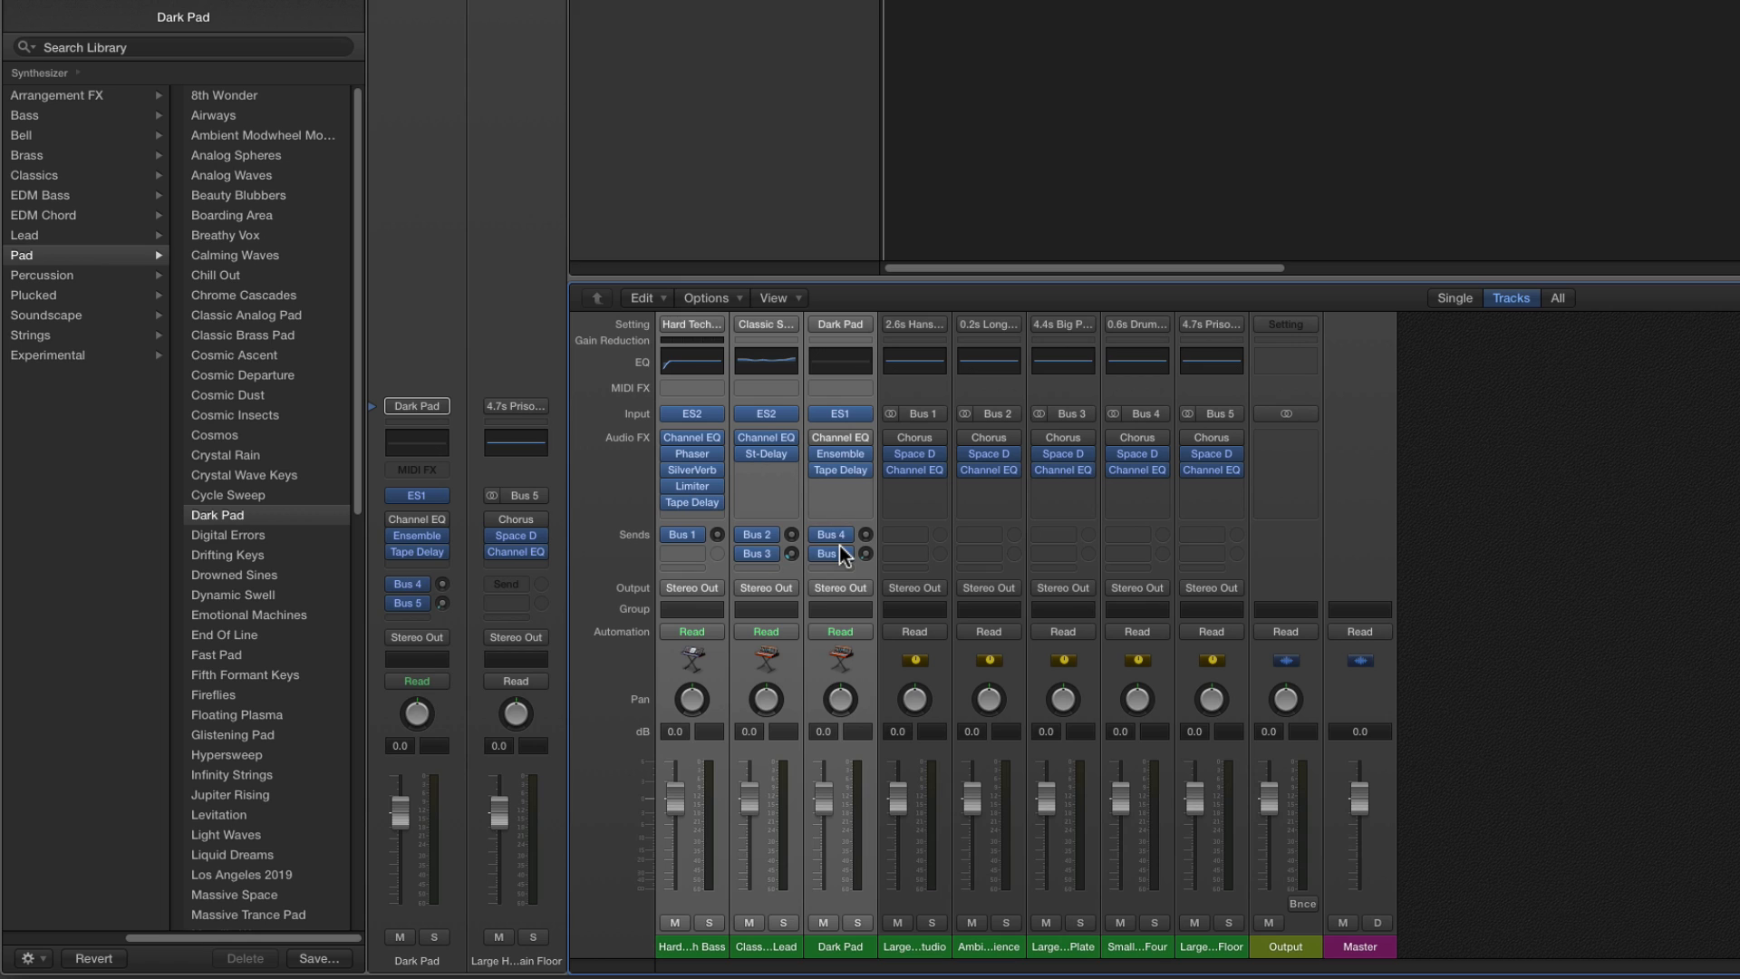
pyautogui.click(943, 948)
pyautogui.keyDown('shift'); pyautogui.click(1194, 948); pyautogui.keyUp('shift')
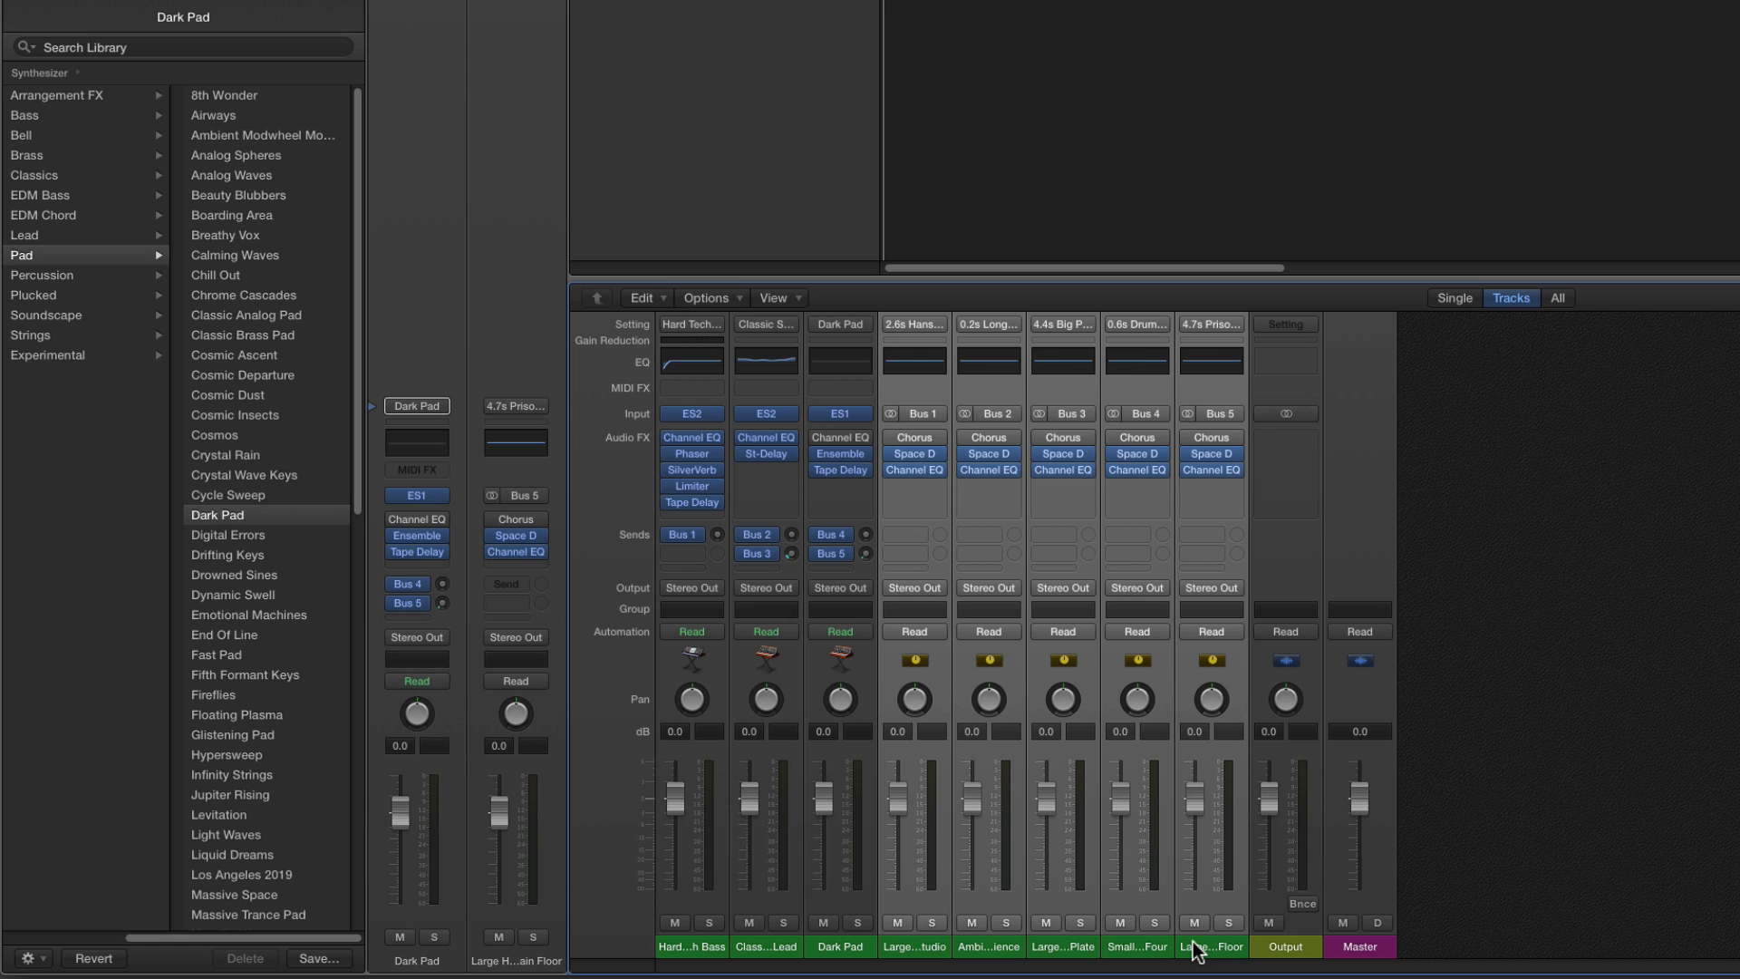
# Trace the Classic Sawtooth Lead and Dark Pad sends to their aux channels on Bus 2 and 3 and Bus 4 and 5.
pyautogui.click(767, 948)
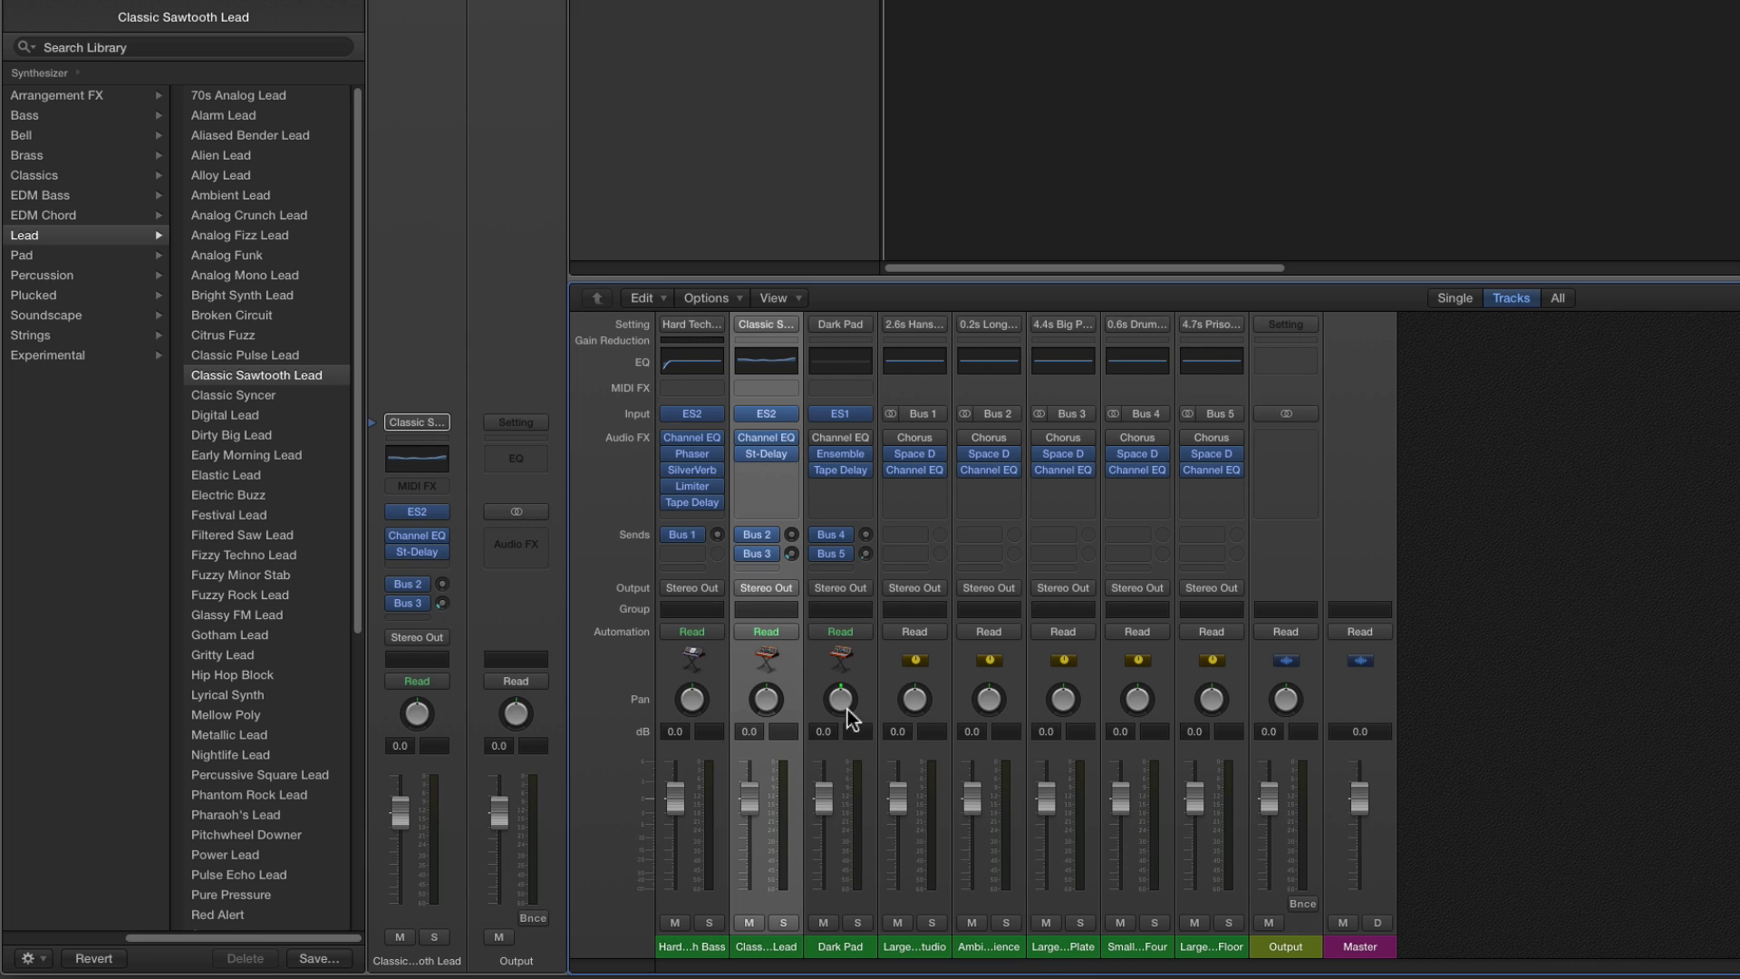
pyautogui.moveTo(776, 535)
pyautogui.click(839, 946)
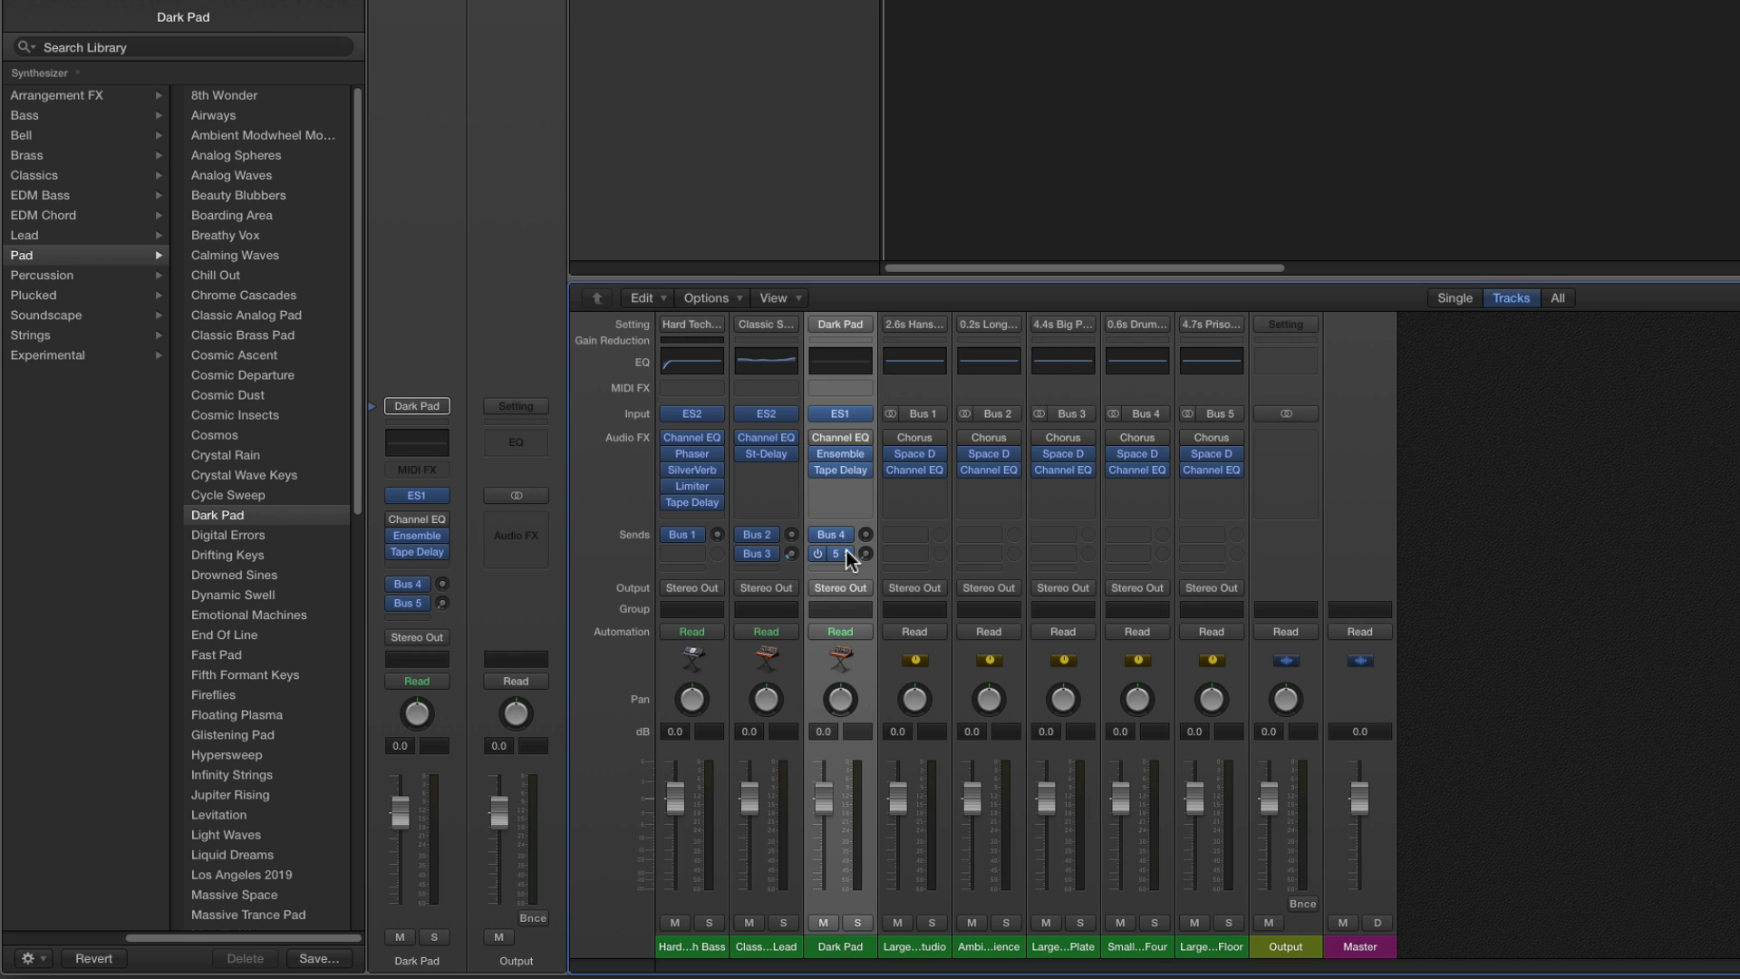
pyautogui.moveTo(1017, 952); pyautogui.dragTo(1066, 947)
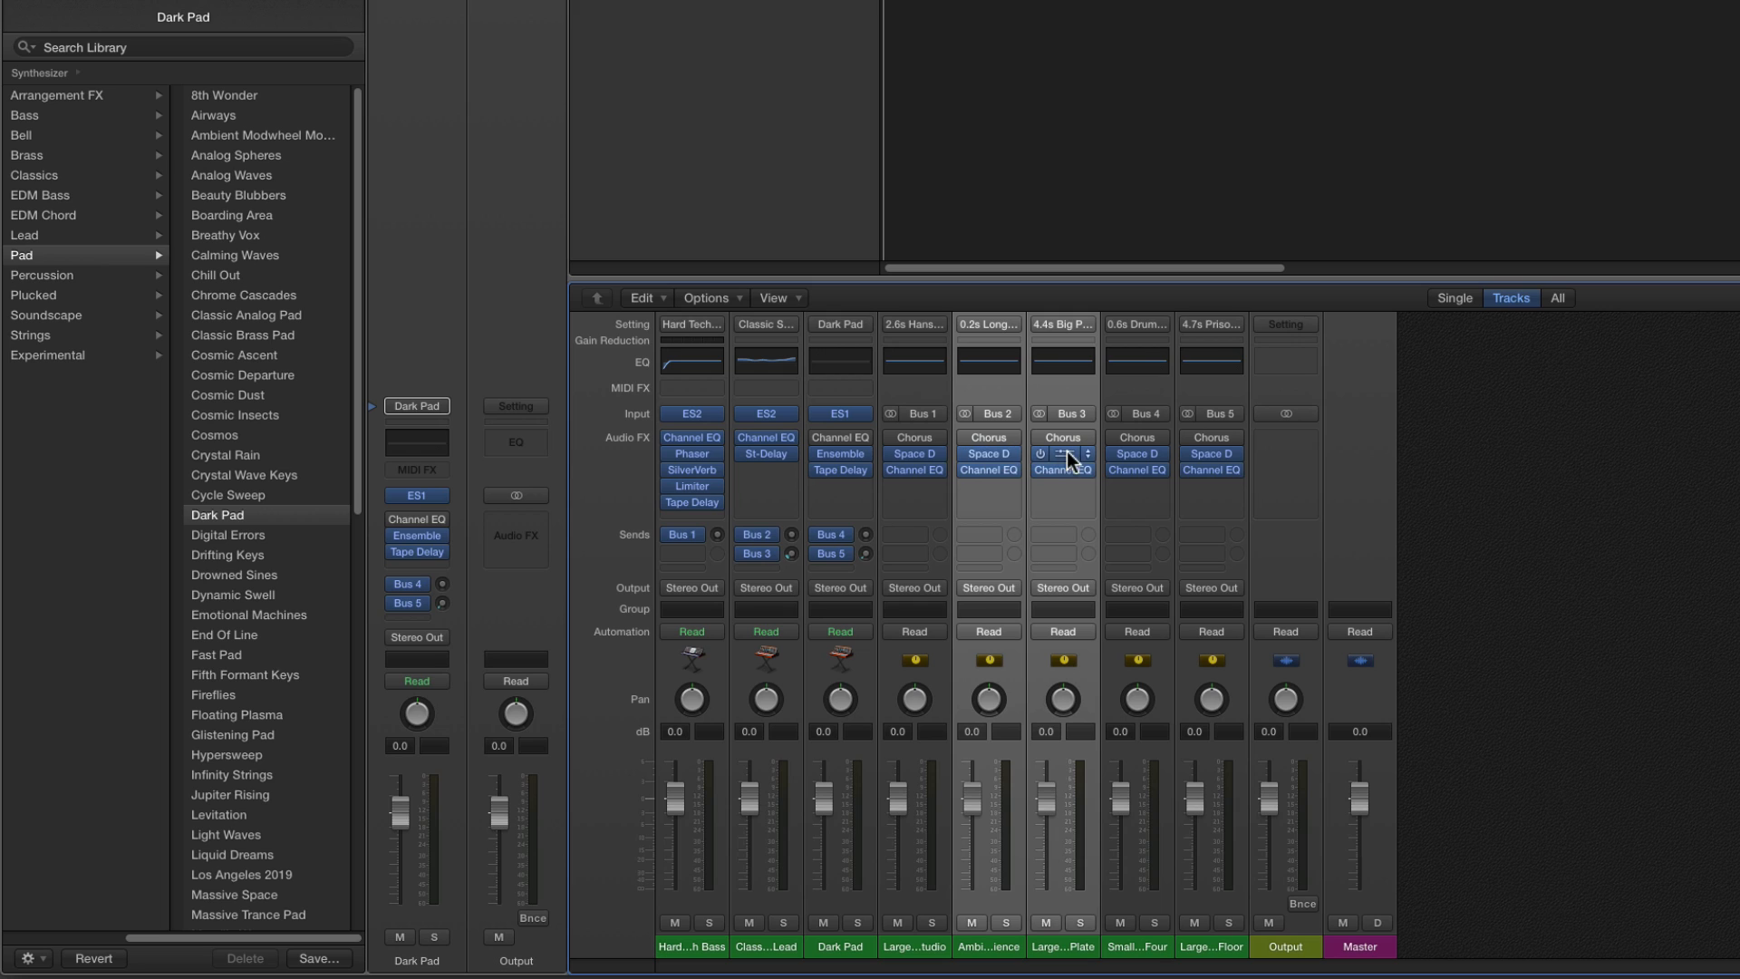
pyautogui.click(1141, 949)
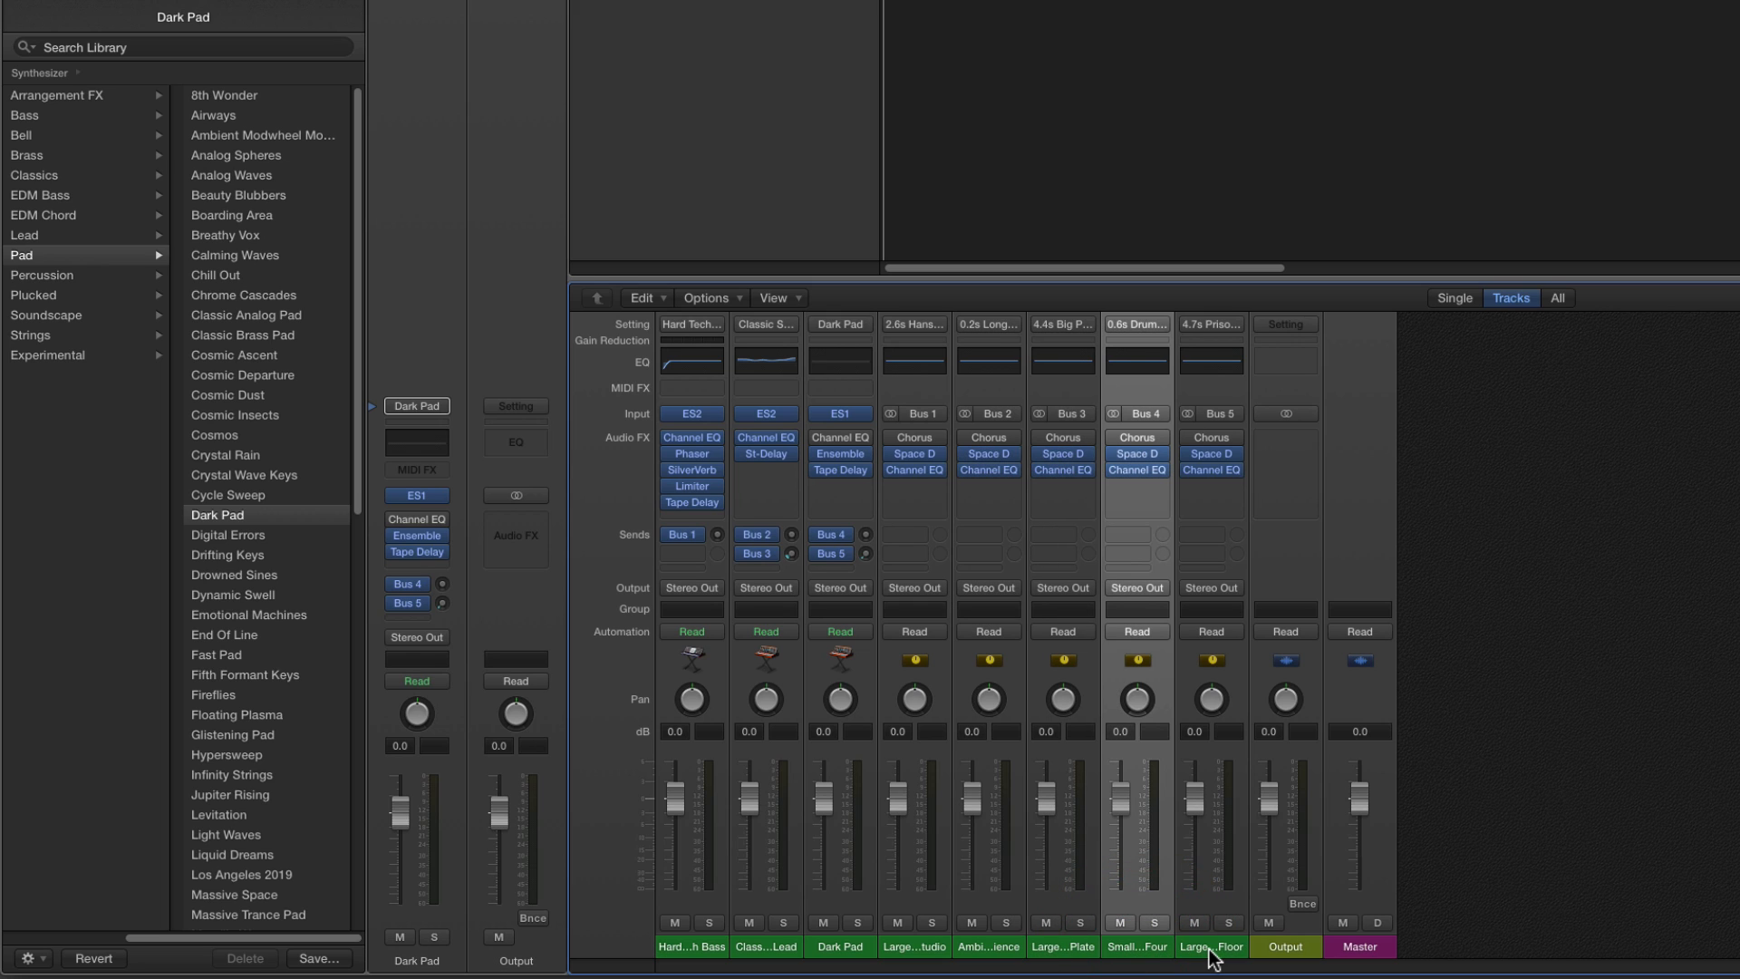
pyautogui.keyDown('shift'); pyautogui.click(1210, 953); pyautogui.keyUp('shift')
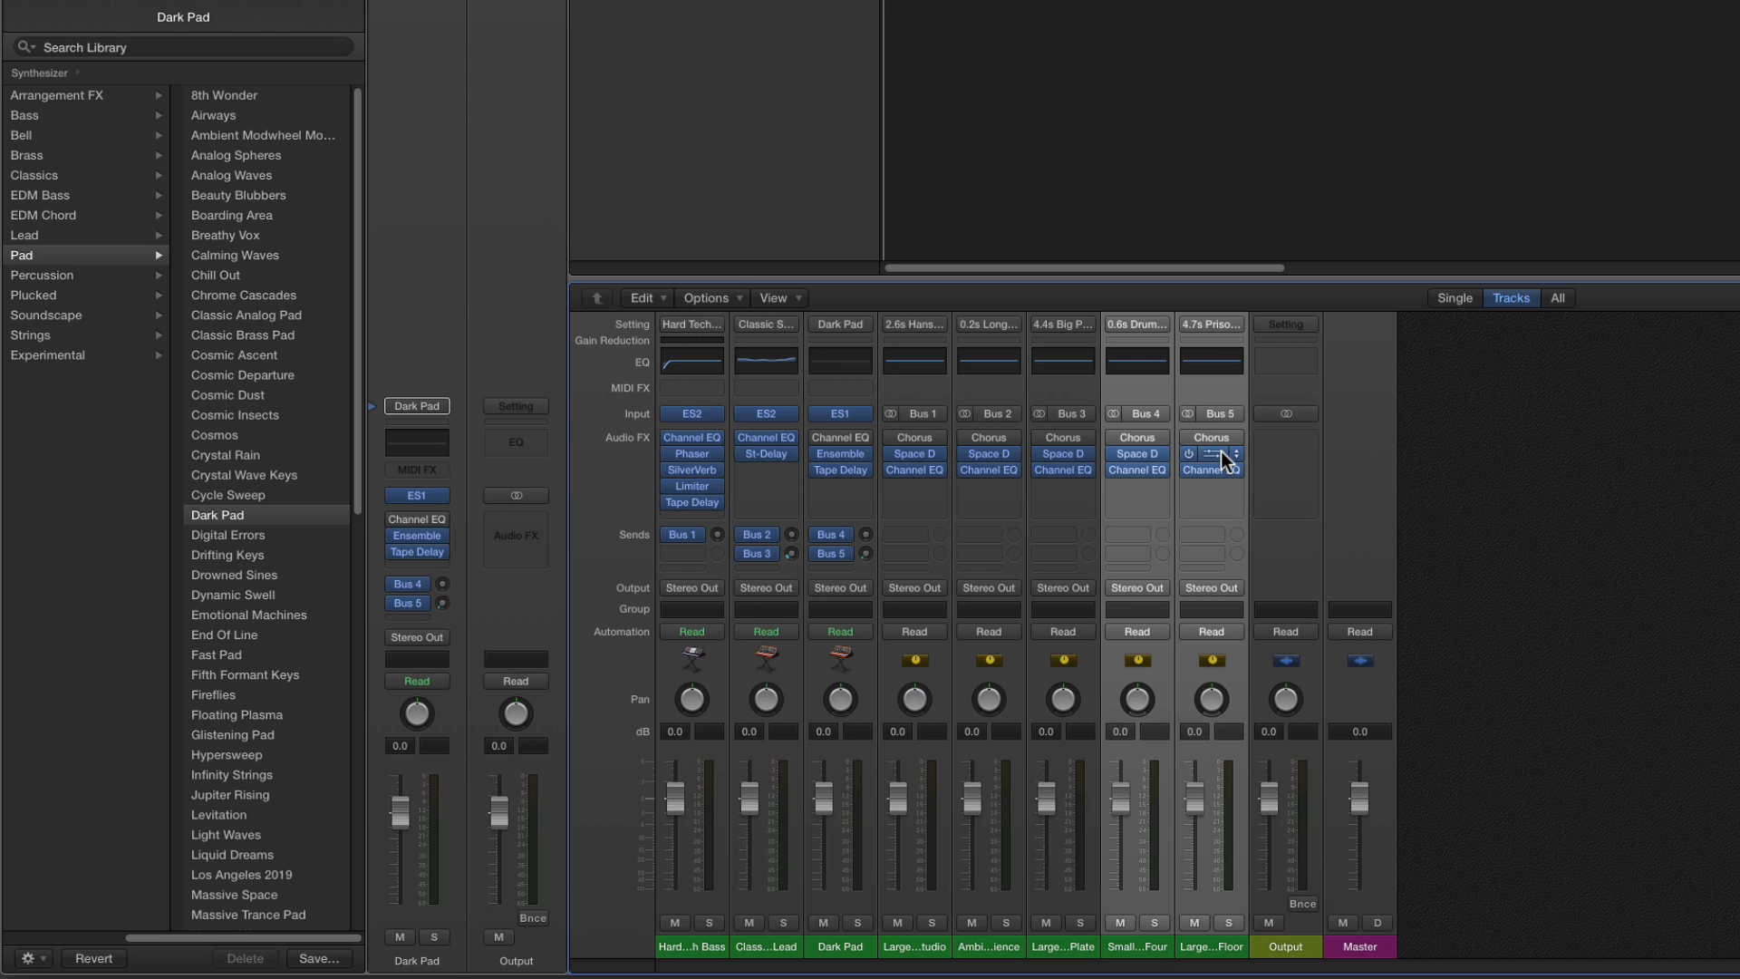
# Compare the group of three instrument channels with the group of five reverb aux channels fed by Bus 1 to Bus 5.
pyautogui.click(680, 946)
pyautogui.keyDown('shift'); pyautogui.click(852, 946); pyautogui.keyUp('shift')
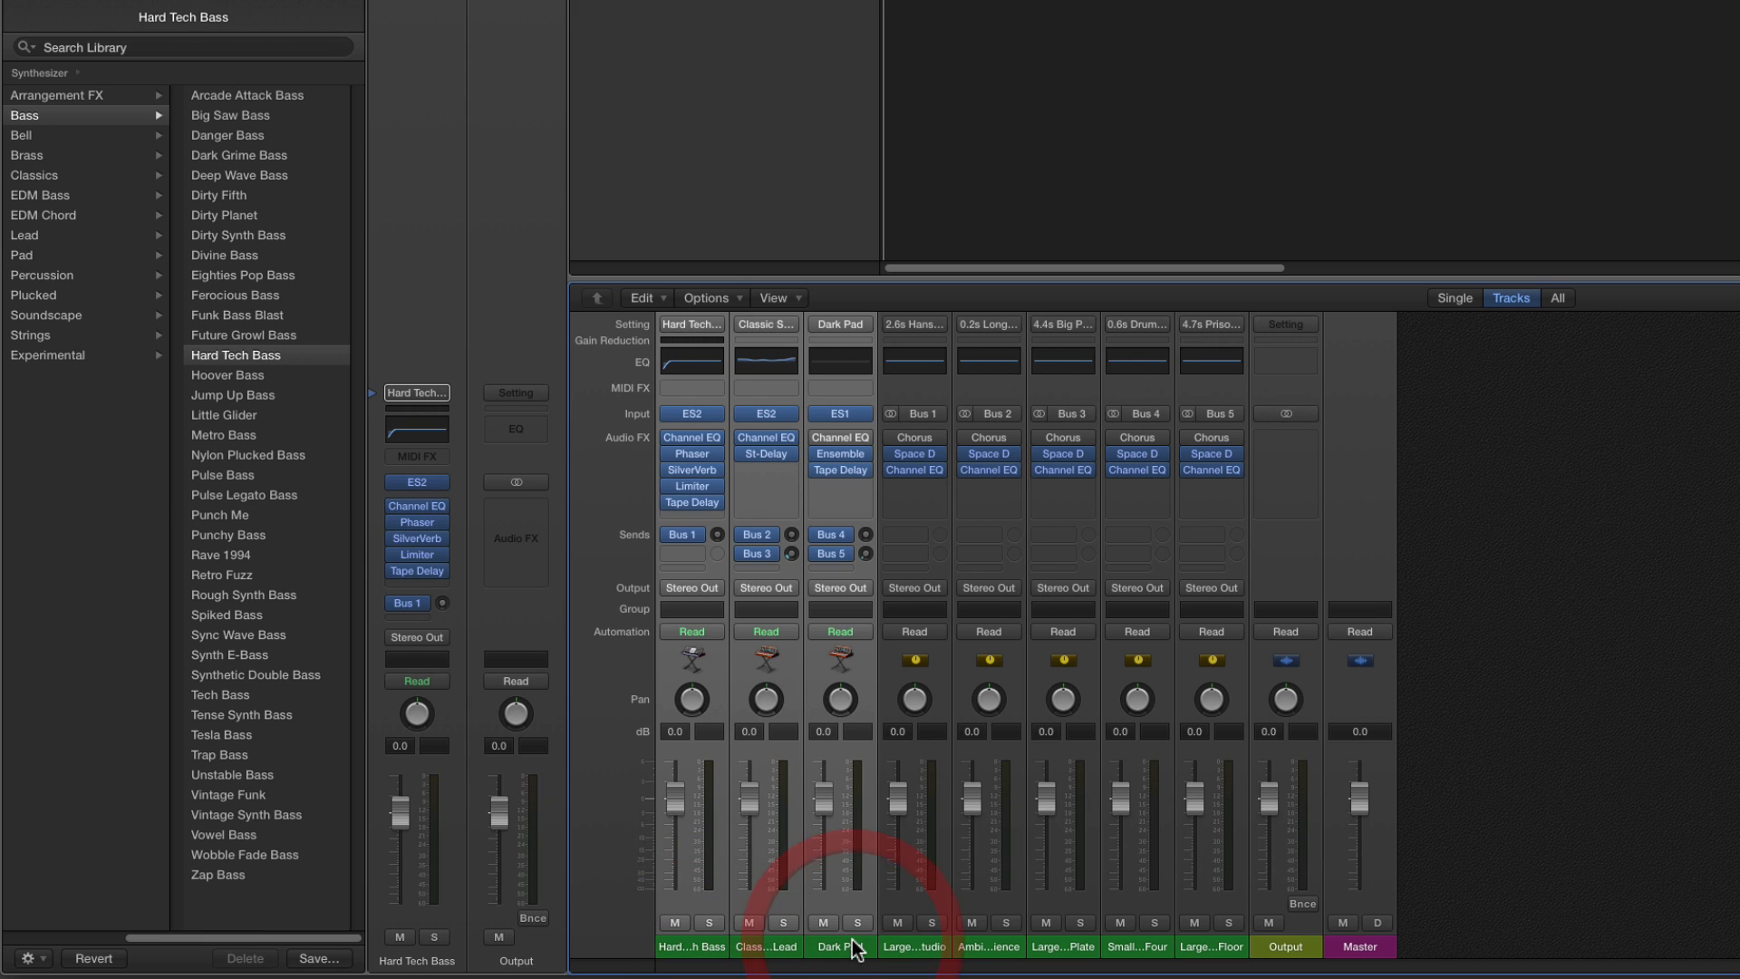
pyautogui.click(924, 947)
pyautogui.keyDown('shift'); pyautogui.click(1221, 950); pyautogui.keyUp('shift')
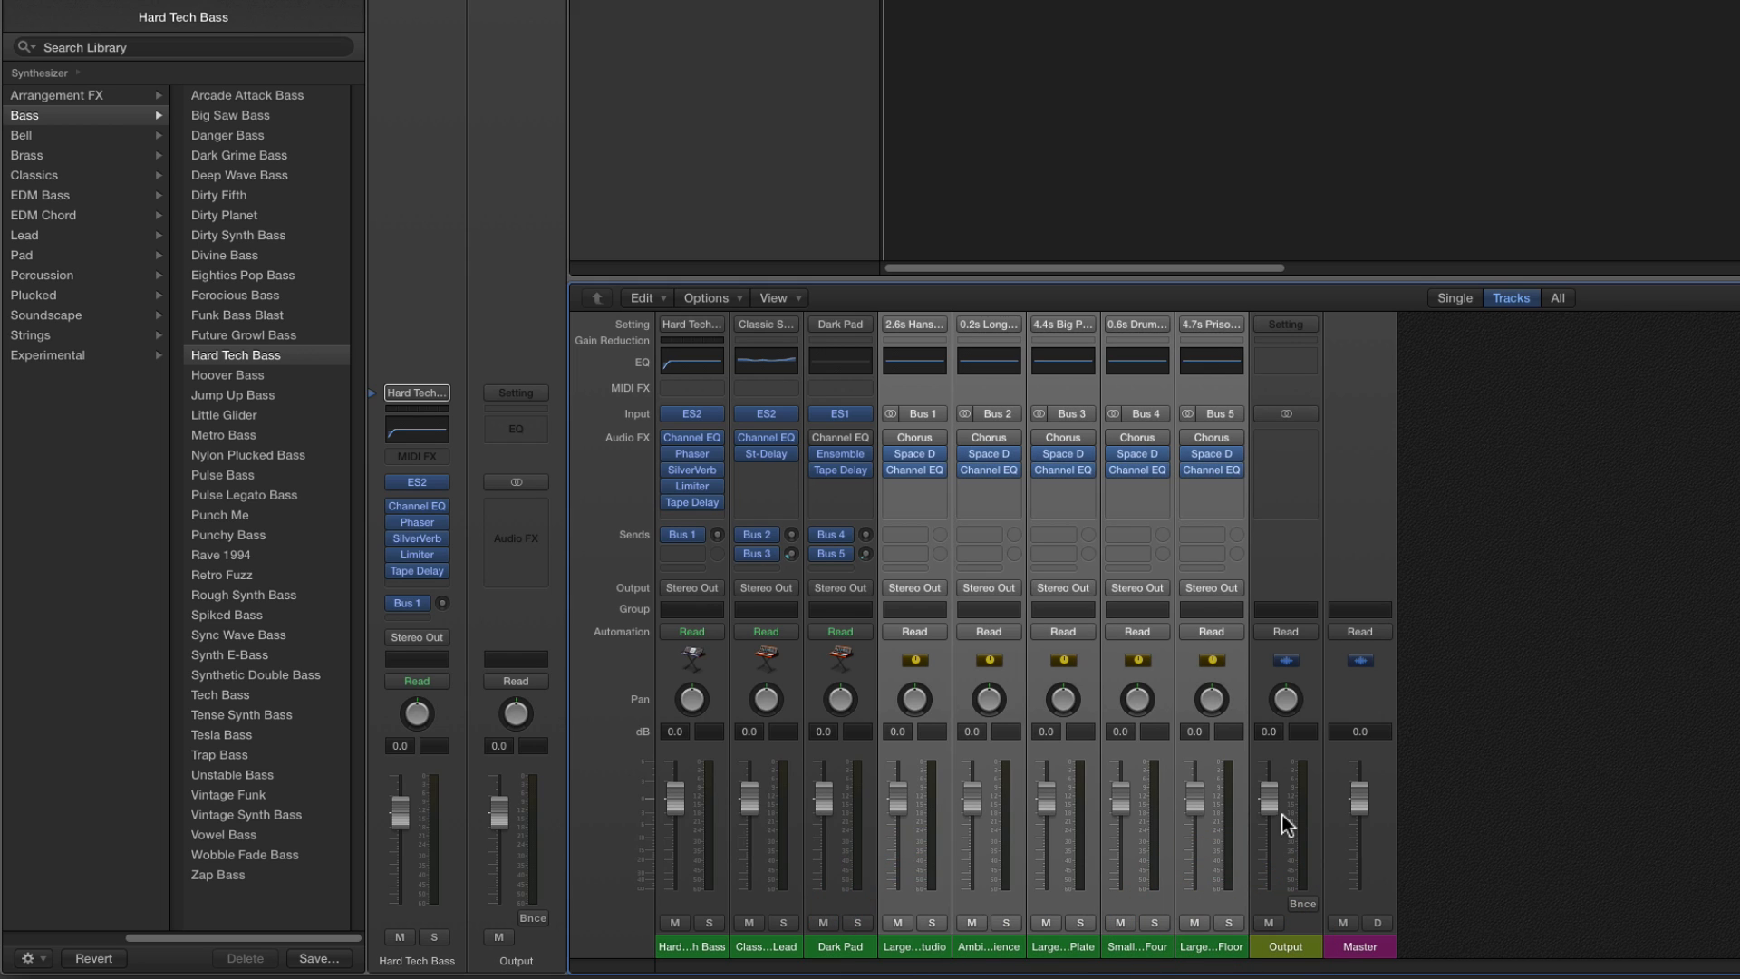
pyautogui.click(675, 947)
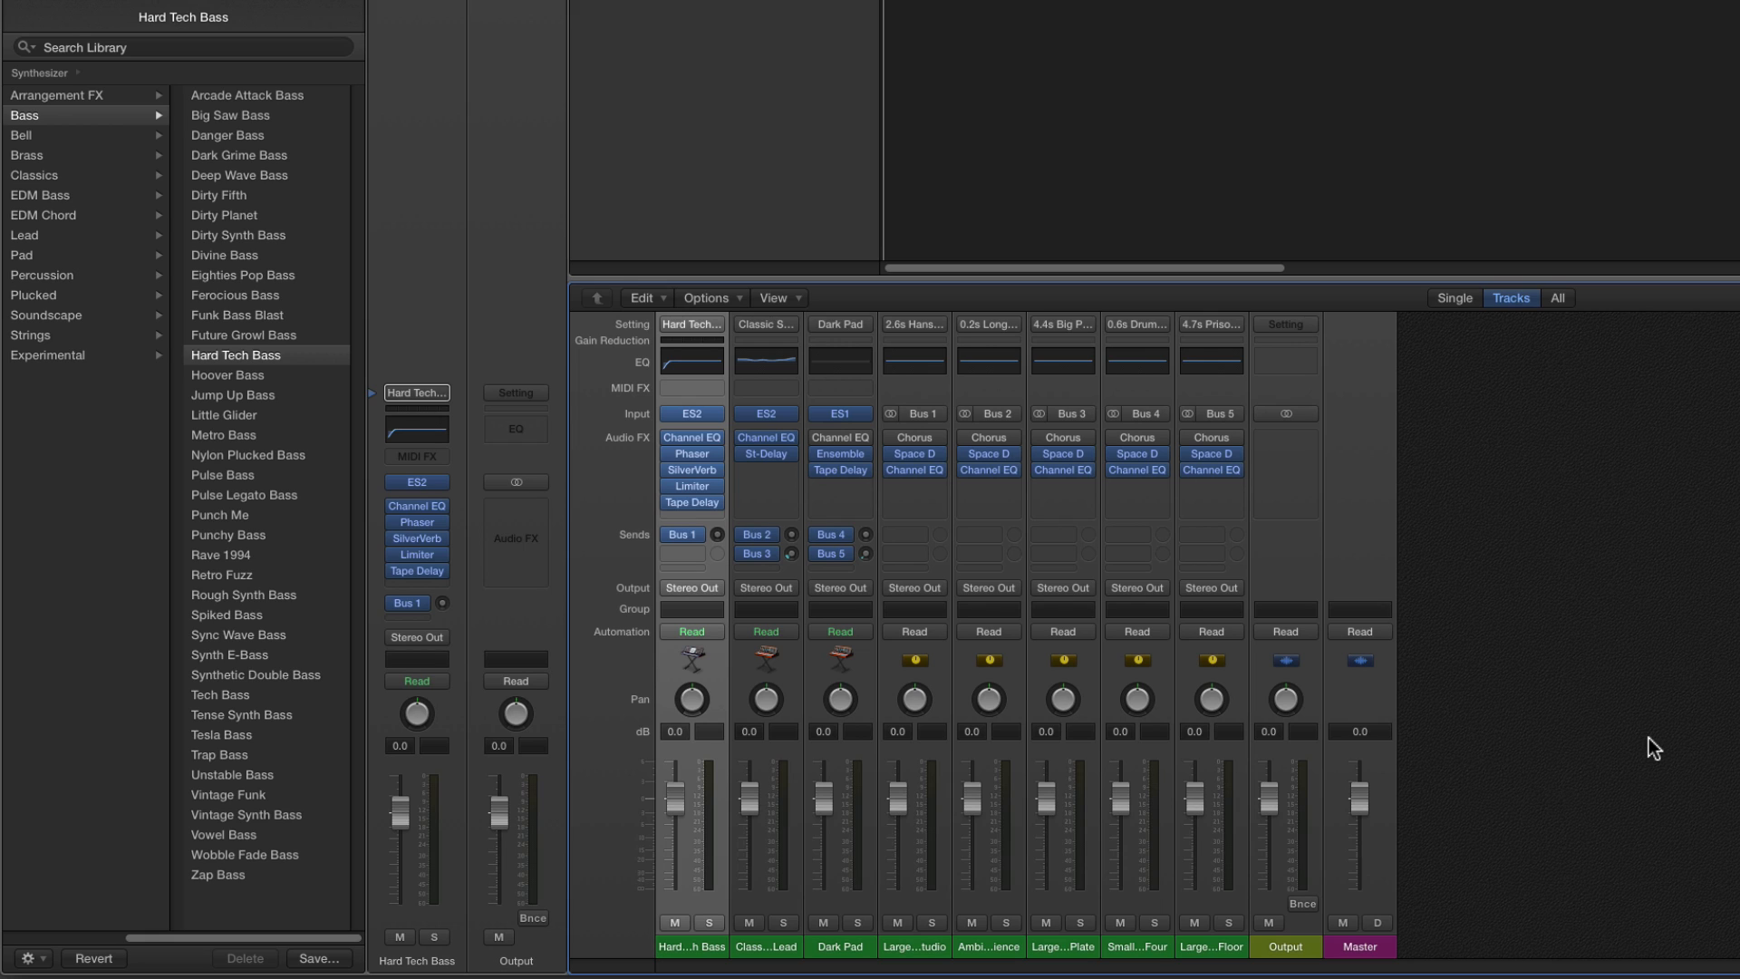
pyautogui.keyDown('shift'); pyautogui.click(827, 947); pyautogui.keyUp('shift')
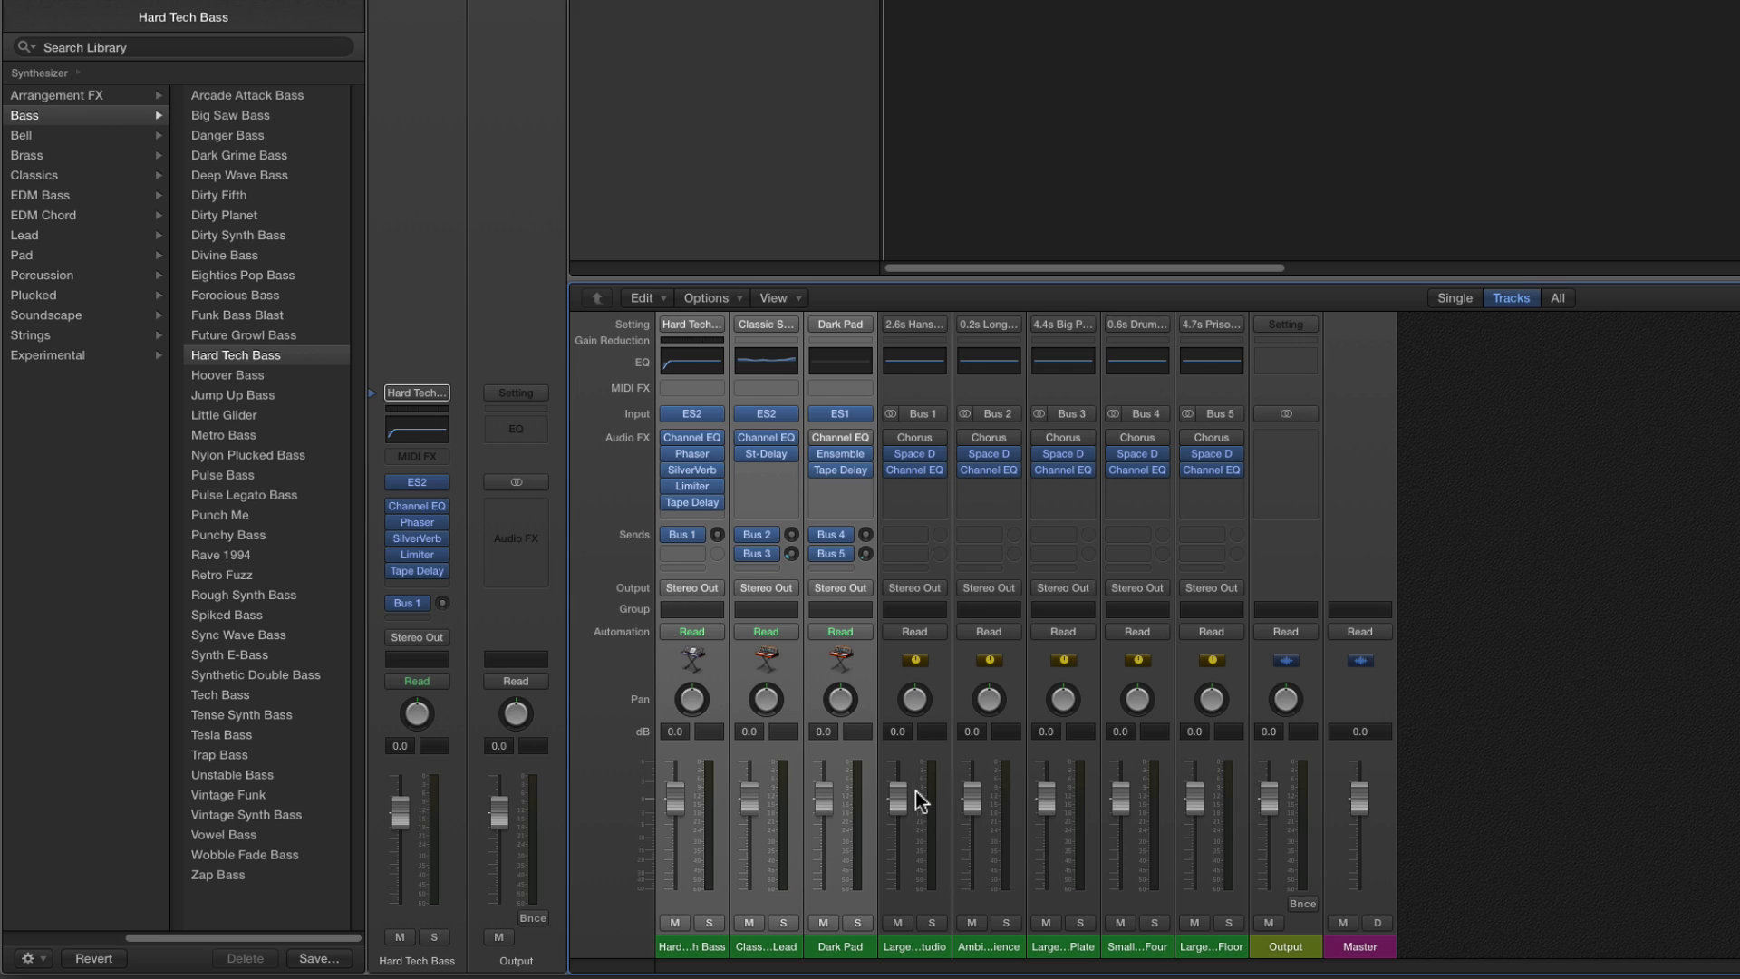
pyautogui.click(938, 944)
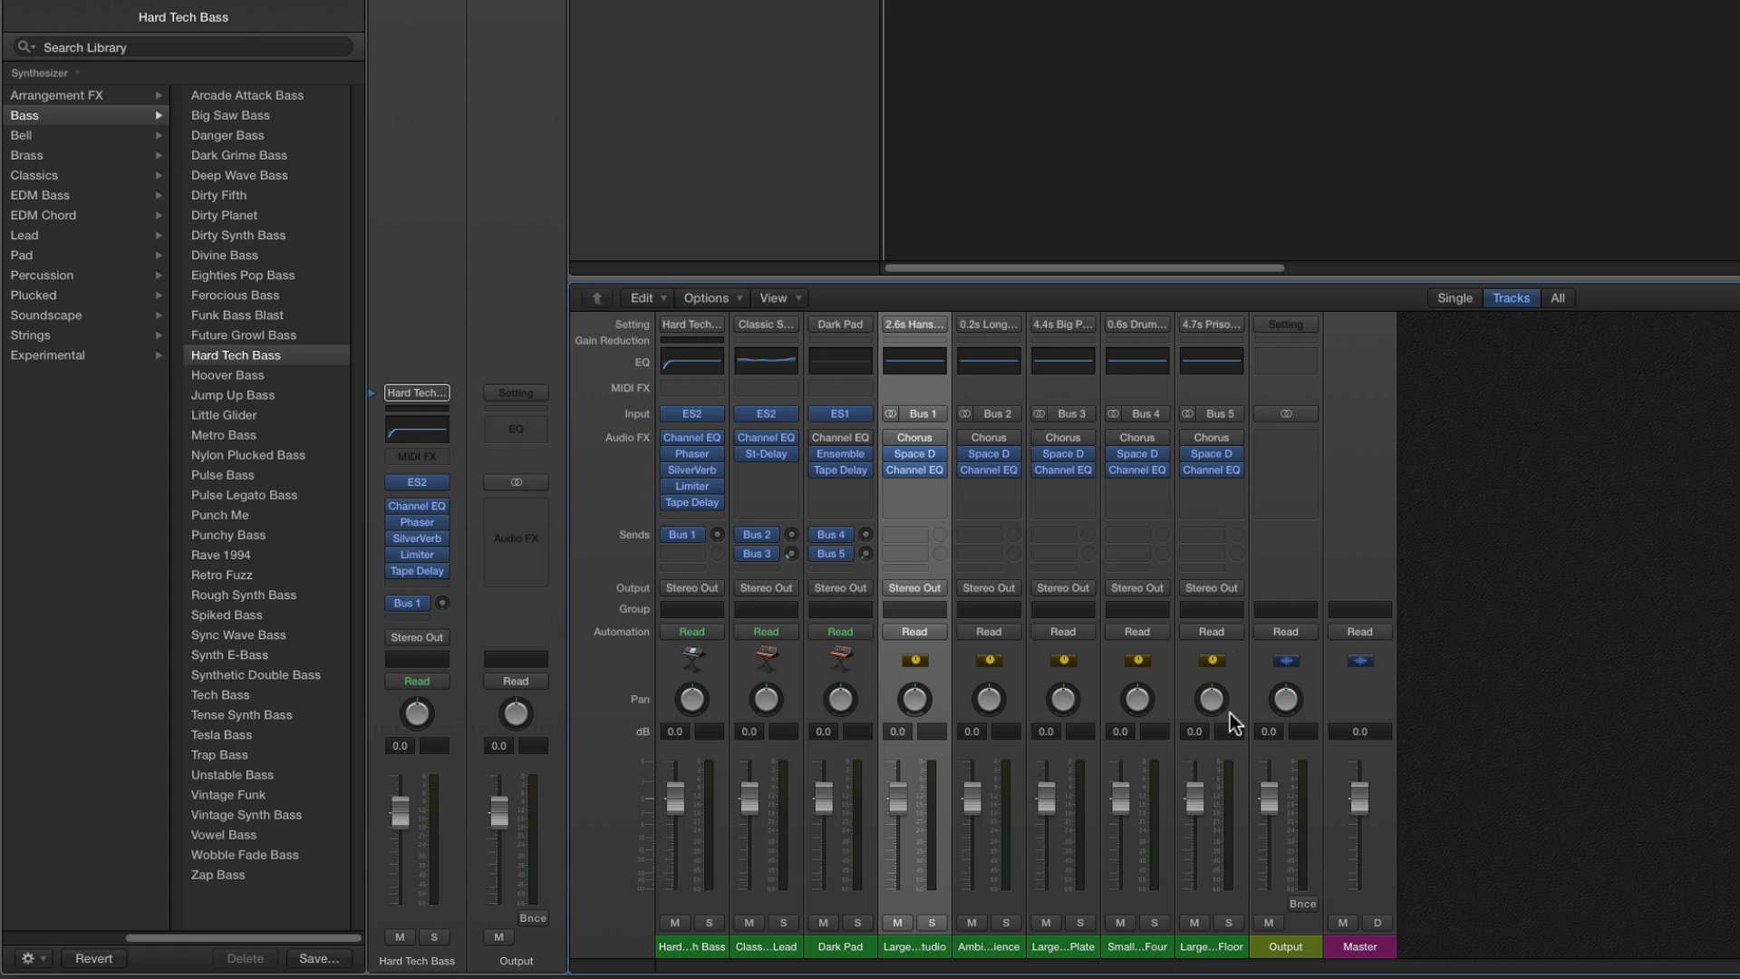
pyautogui.keyDown('shift'); pyautogui.click(1206, 945); pyautogui.keyUp('shift')
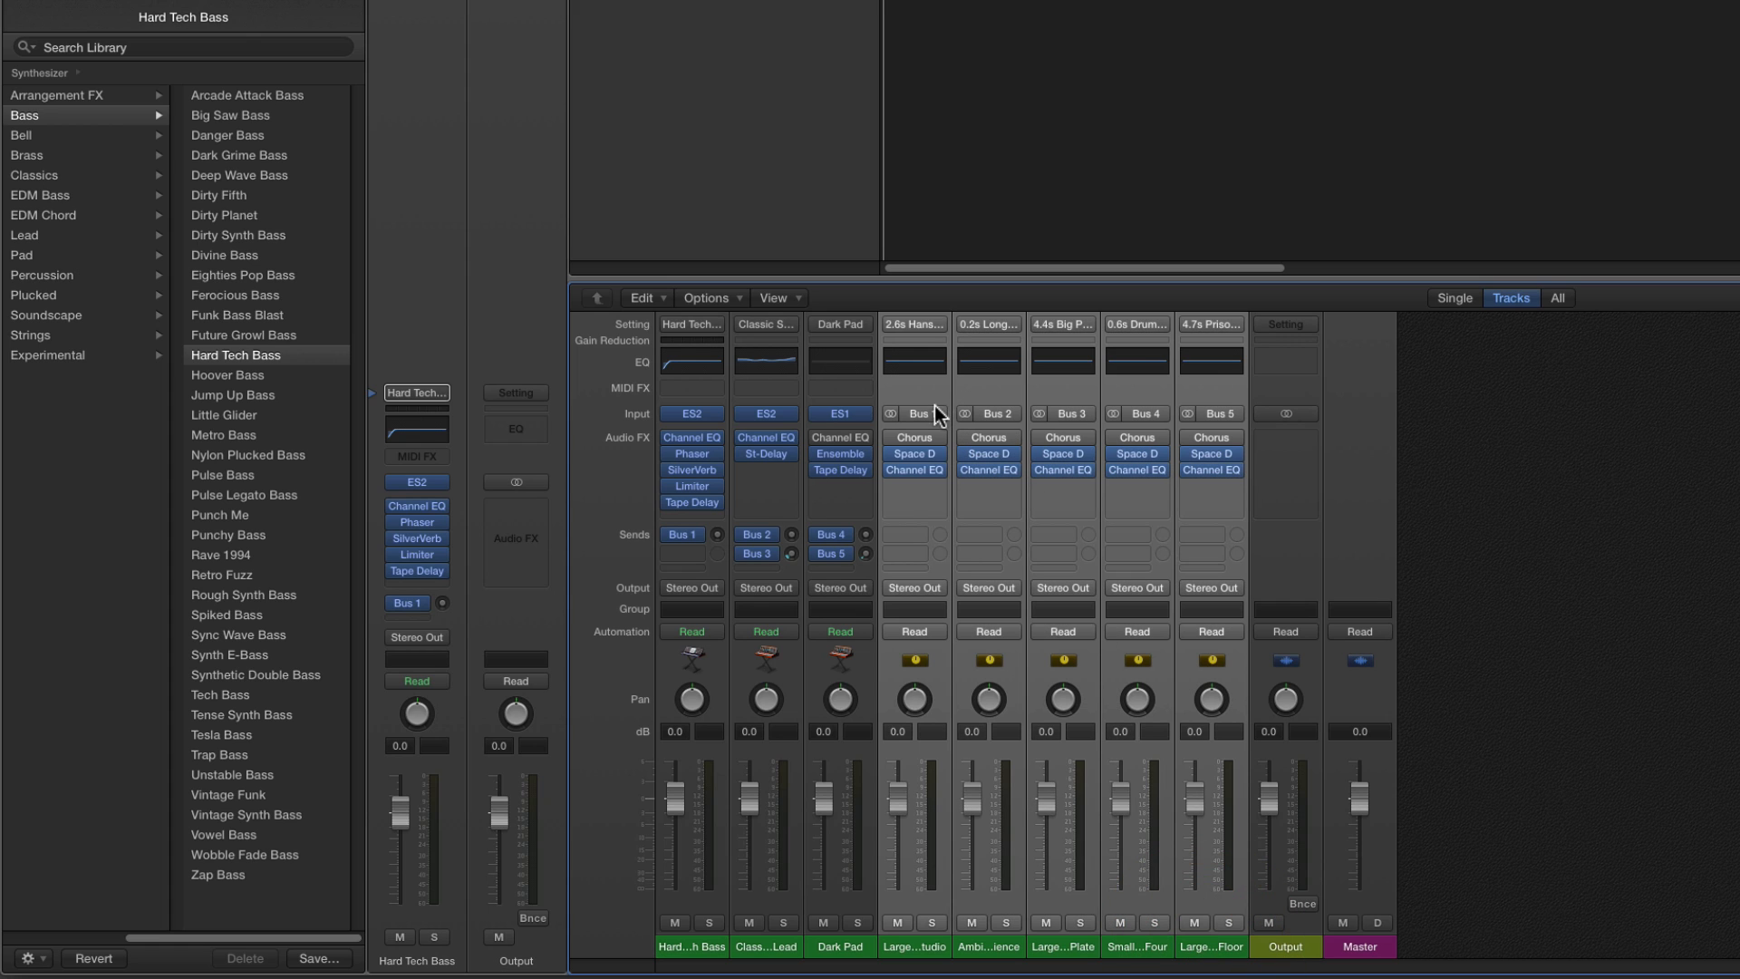
# Delete the three reverb aux channels fed by Bus 3, Bus 4 and Bus 5, despite their active bus routing.
pyautogui.click(934, 942)
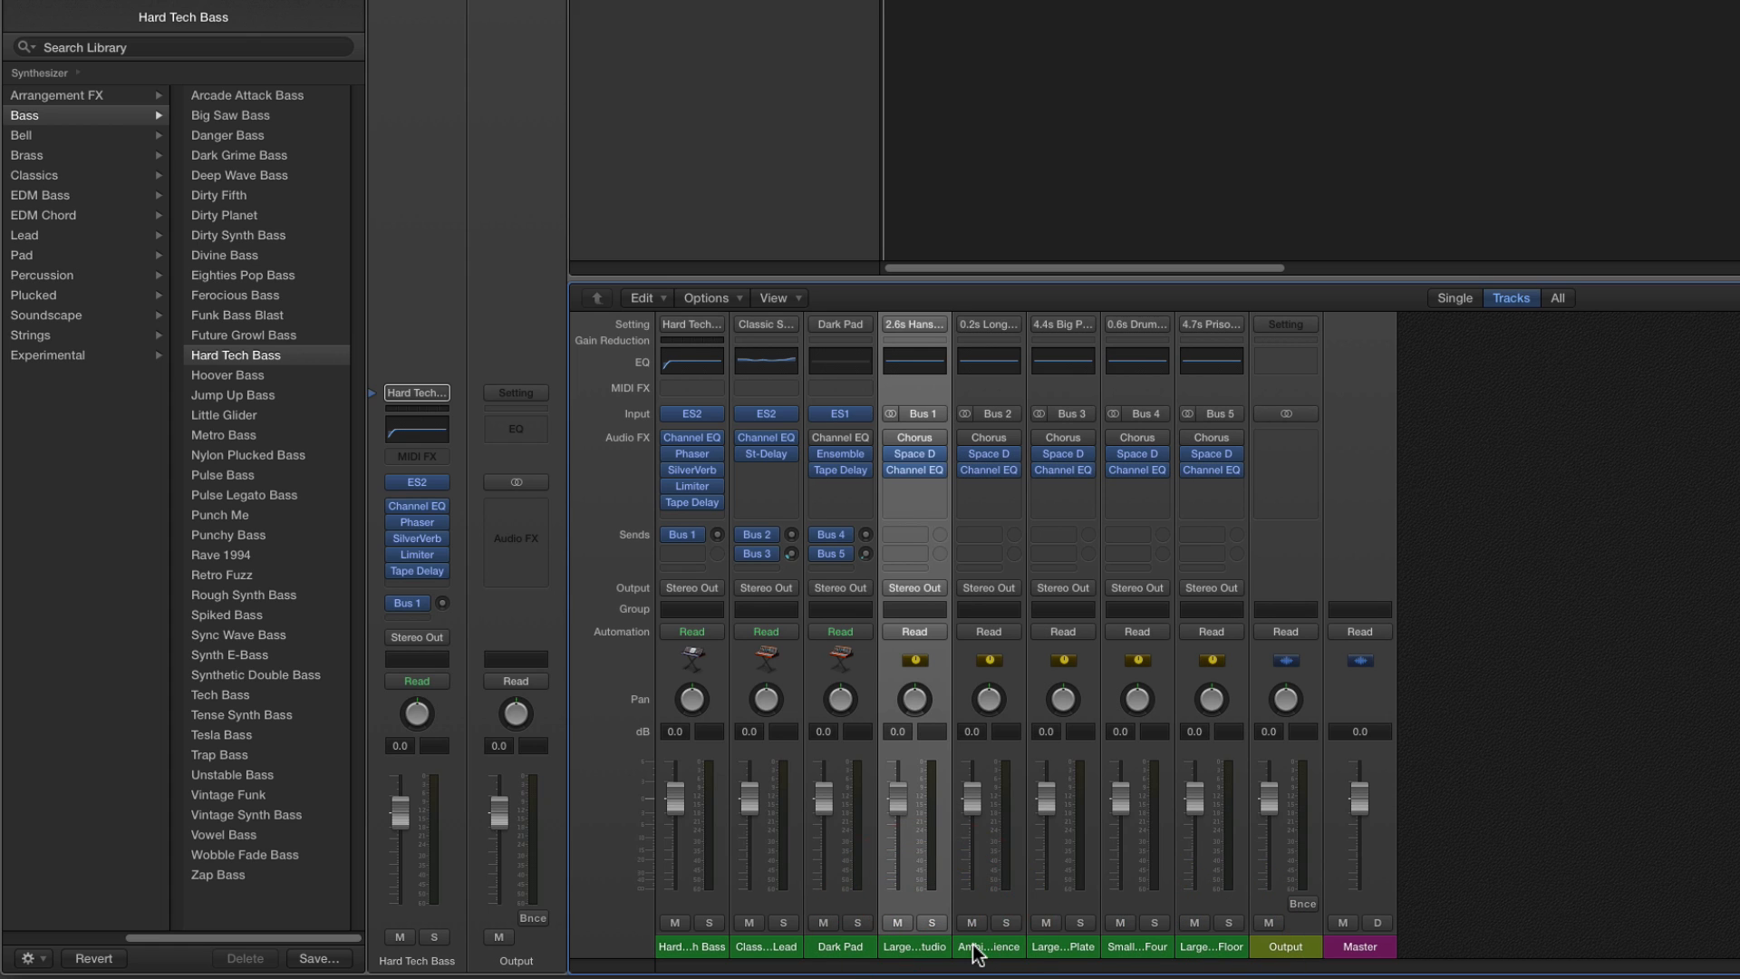
pyautogui.keyDown('shift'); pyautogui.click(968, 945); pyautogui.keyUp('shift')
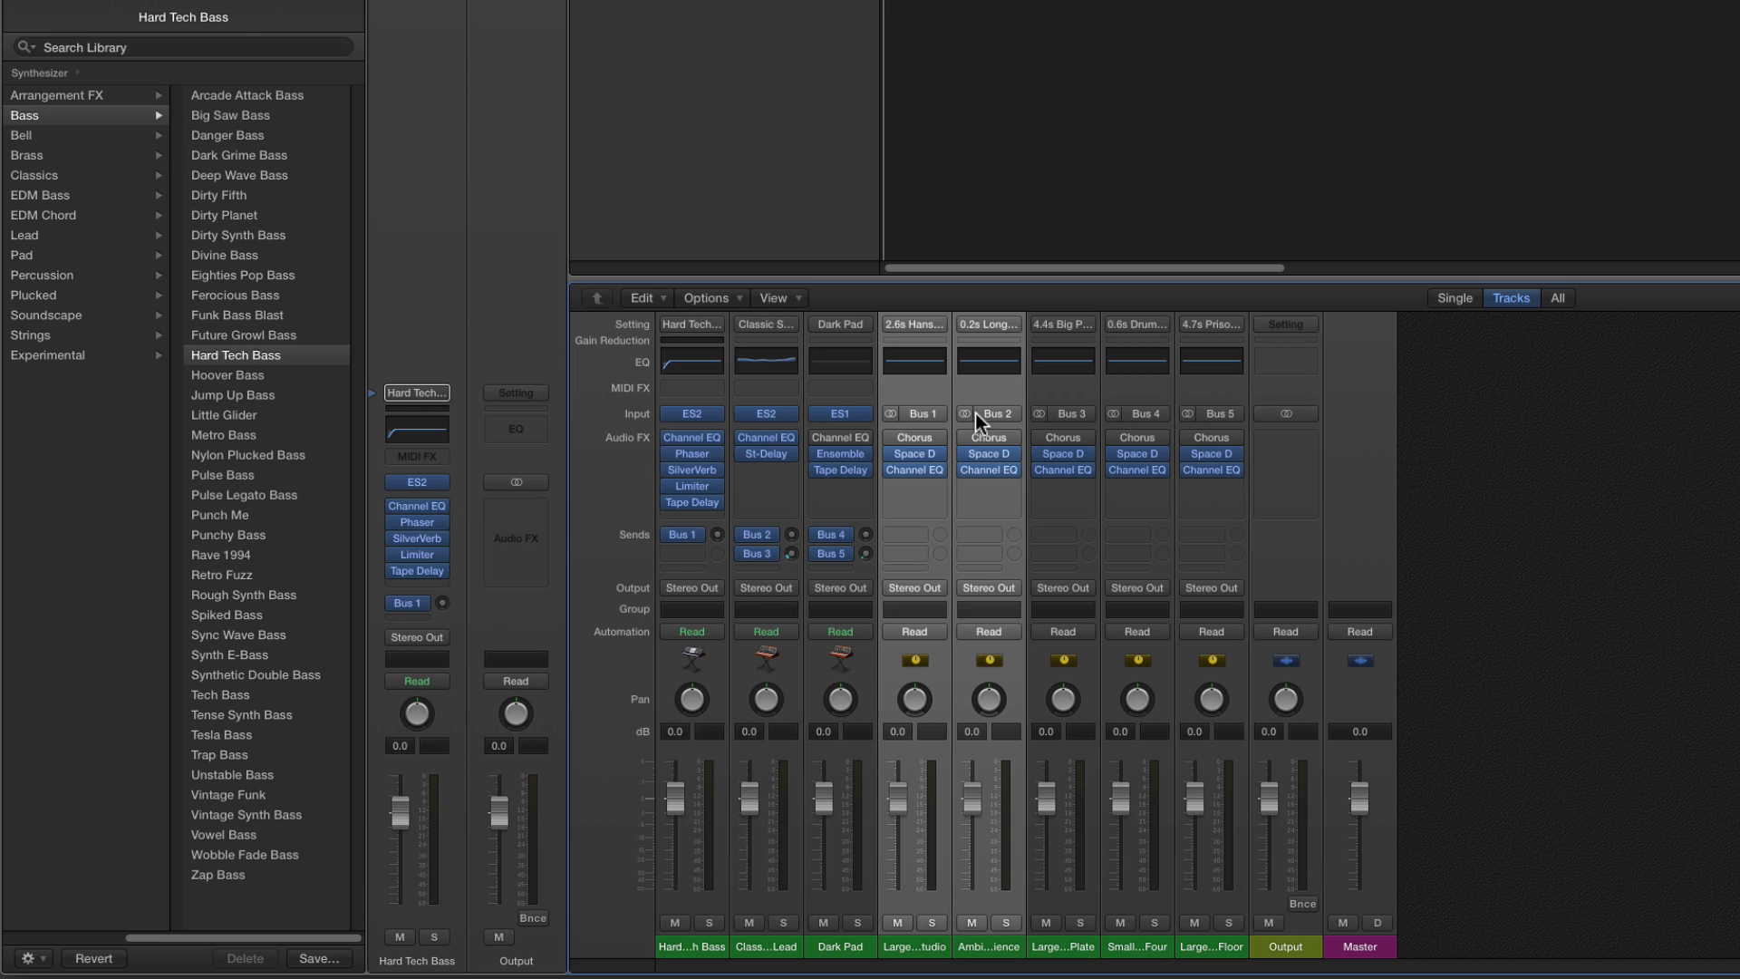
pyautogui.click(1079, 948)
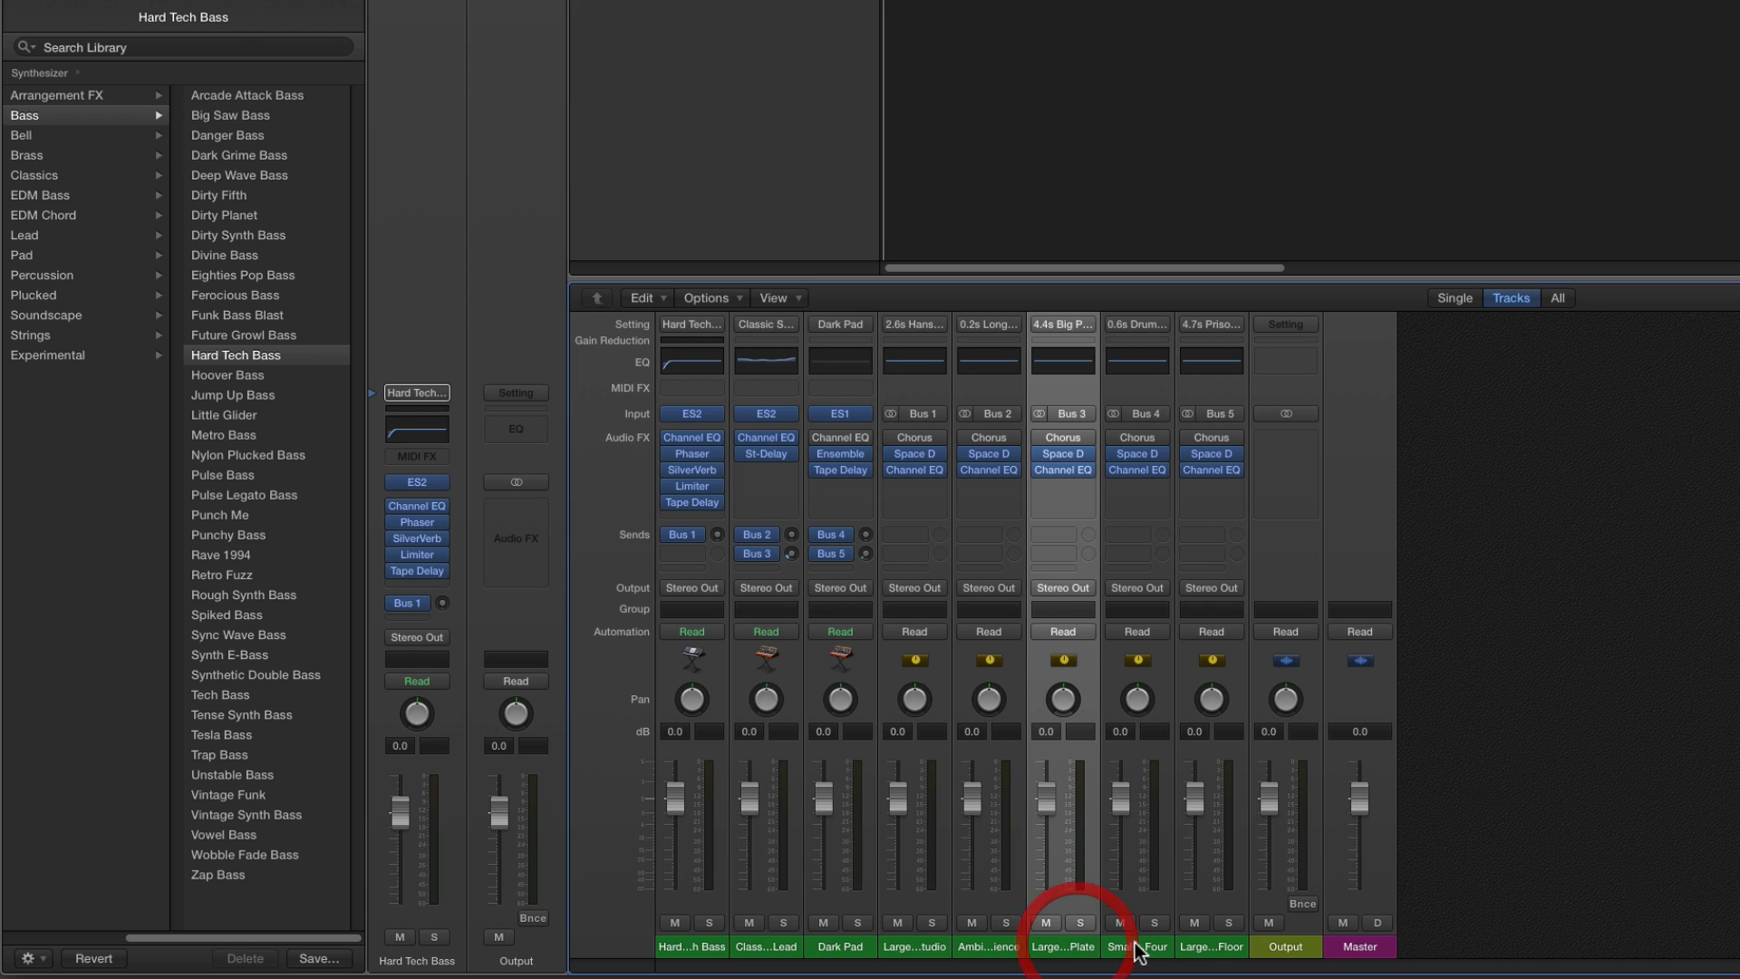
pyautogui.keyDown('shift'); pyautogui.click(1220, 948); pyautogui.keyUp('shift')
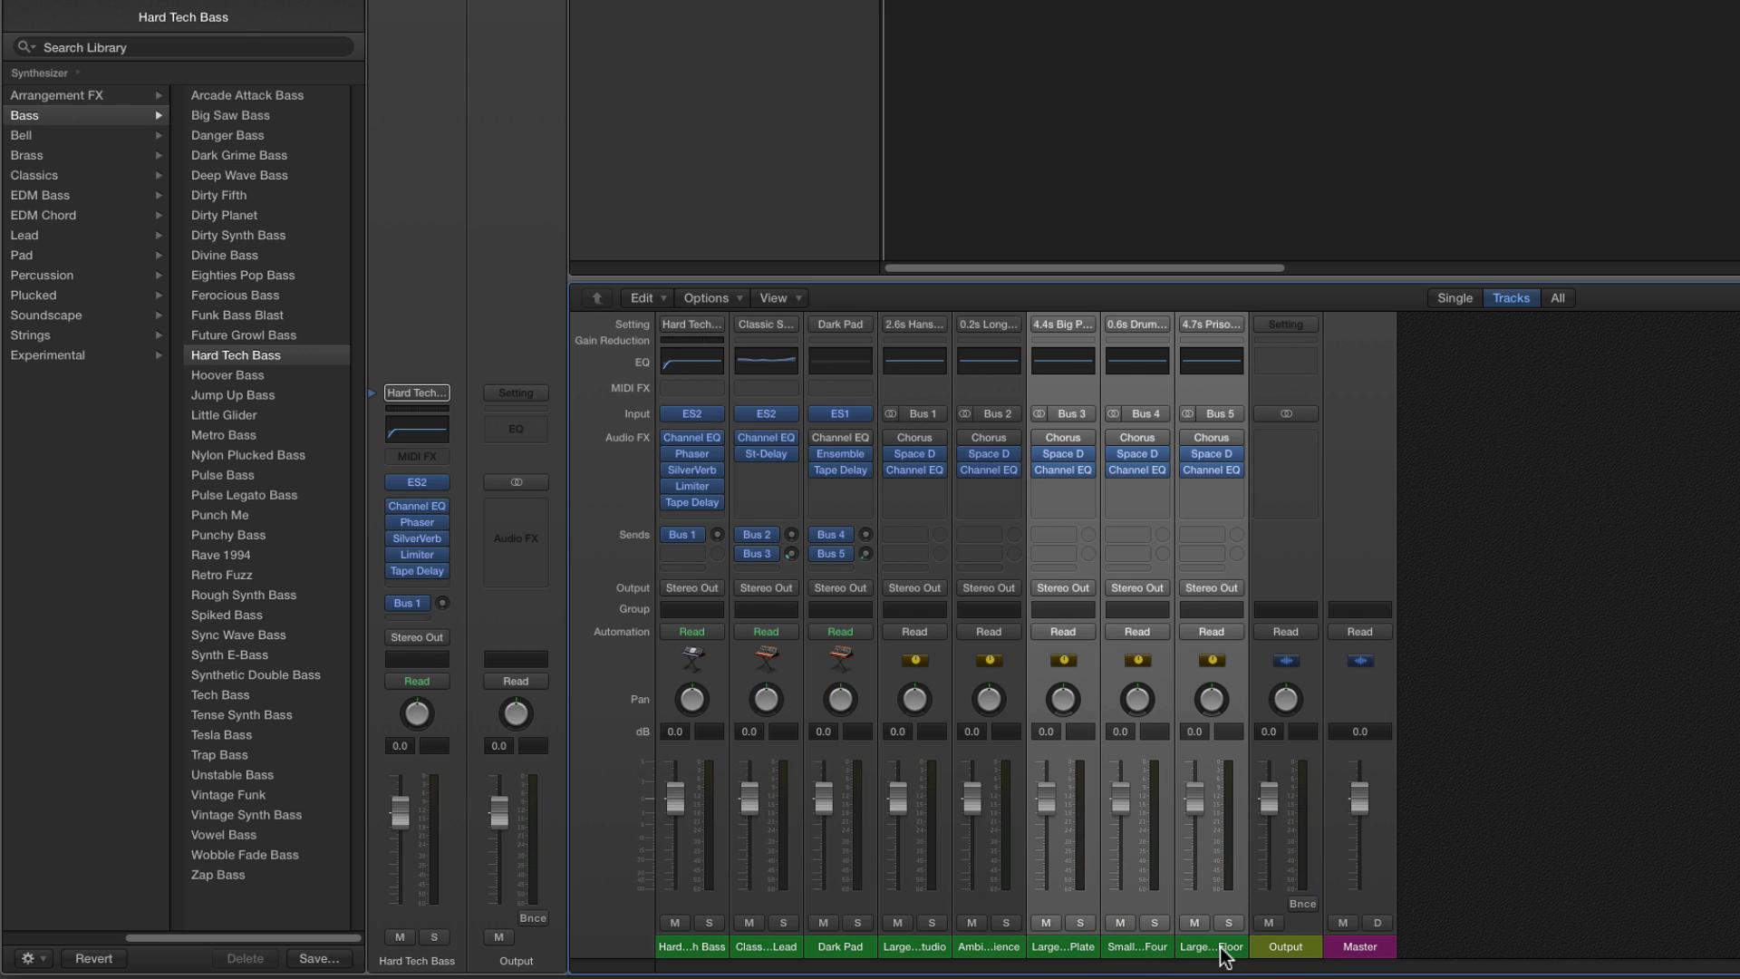
pyautogui.press('Delete')
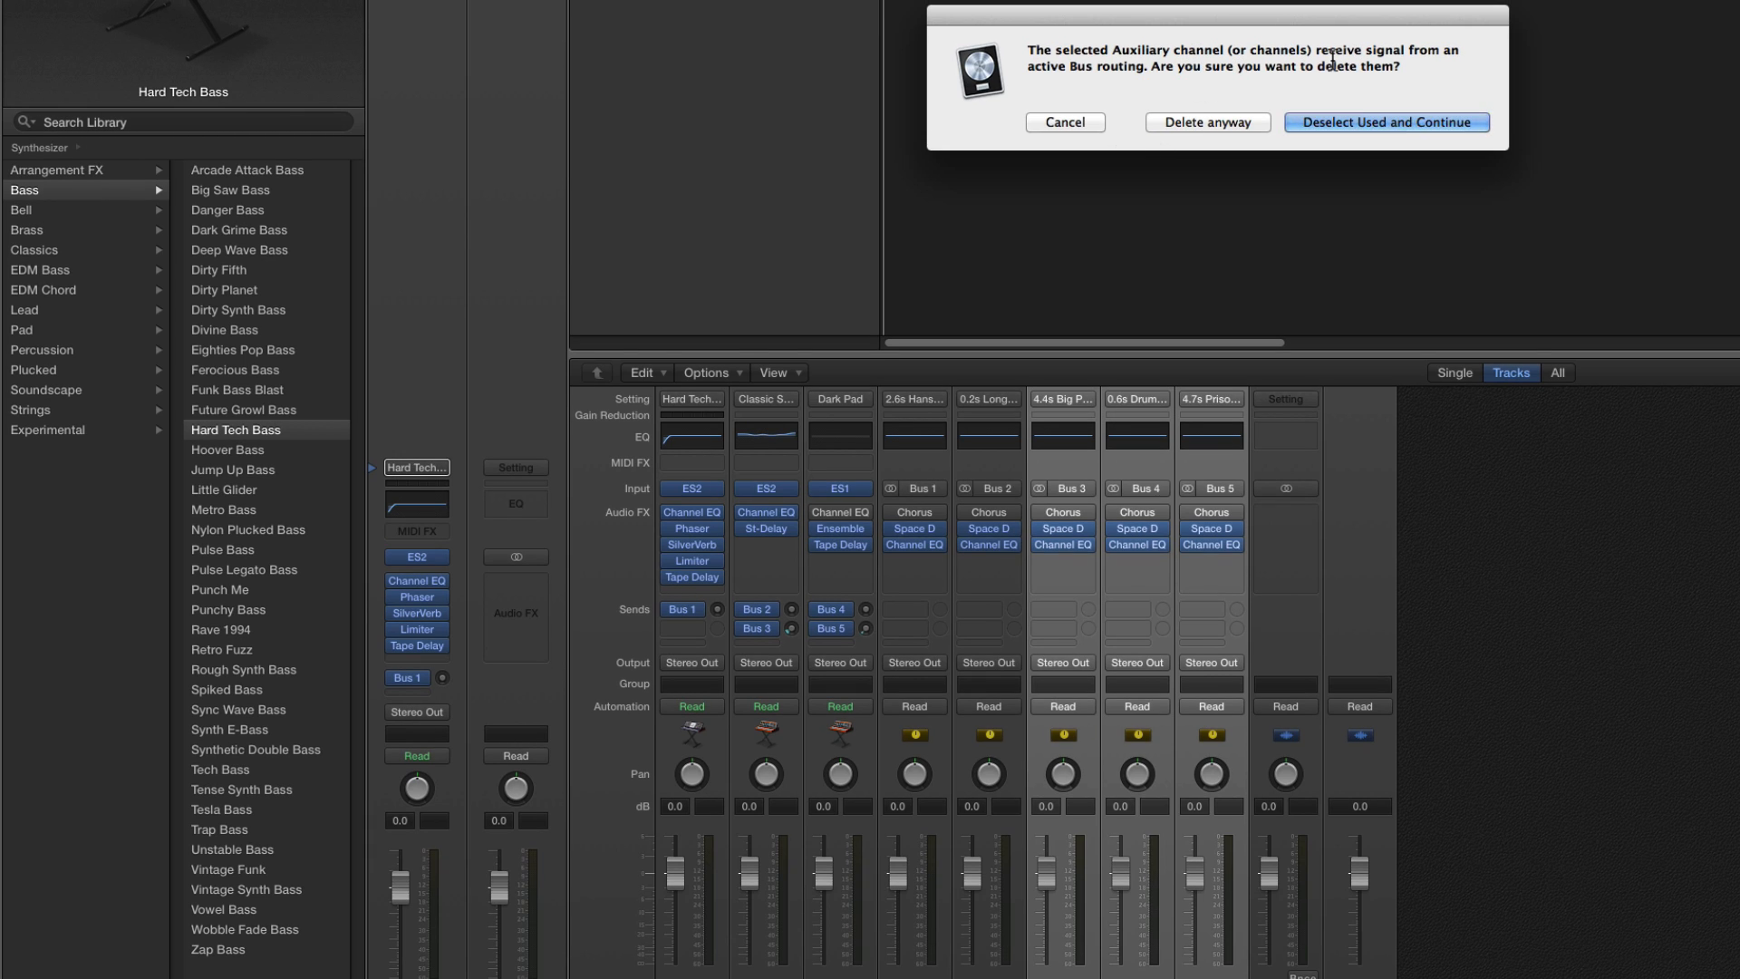
pyautogui.click(1234, 121)
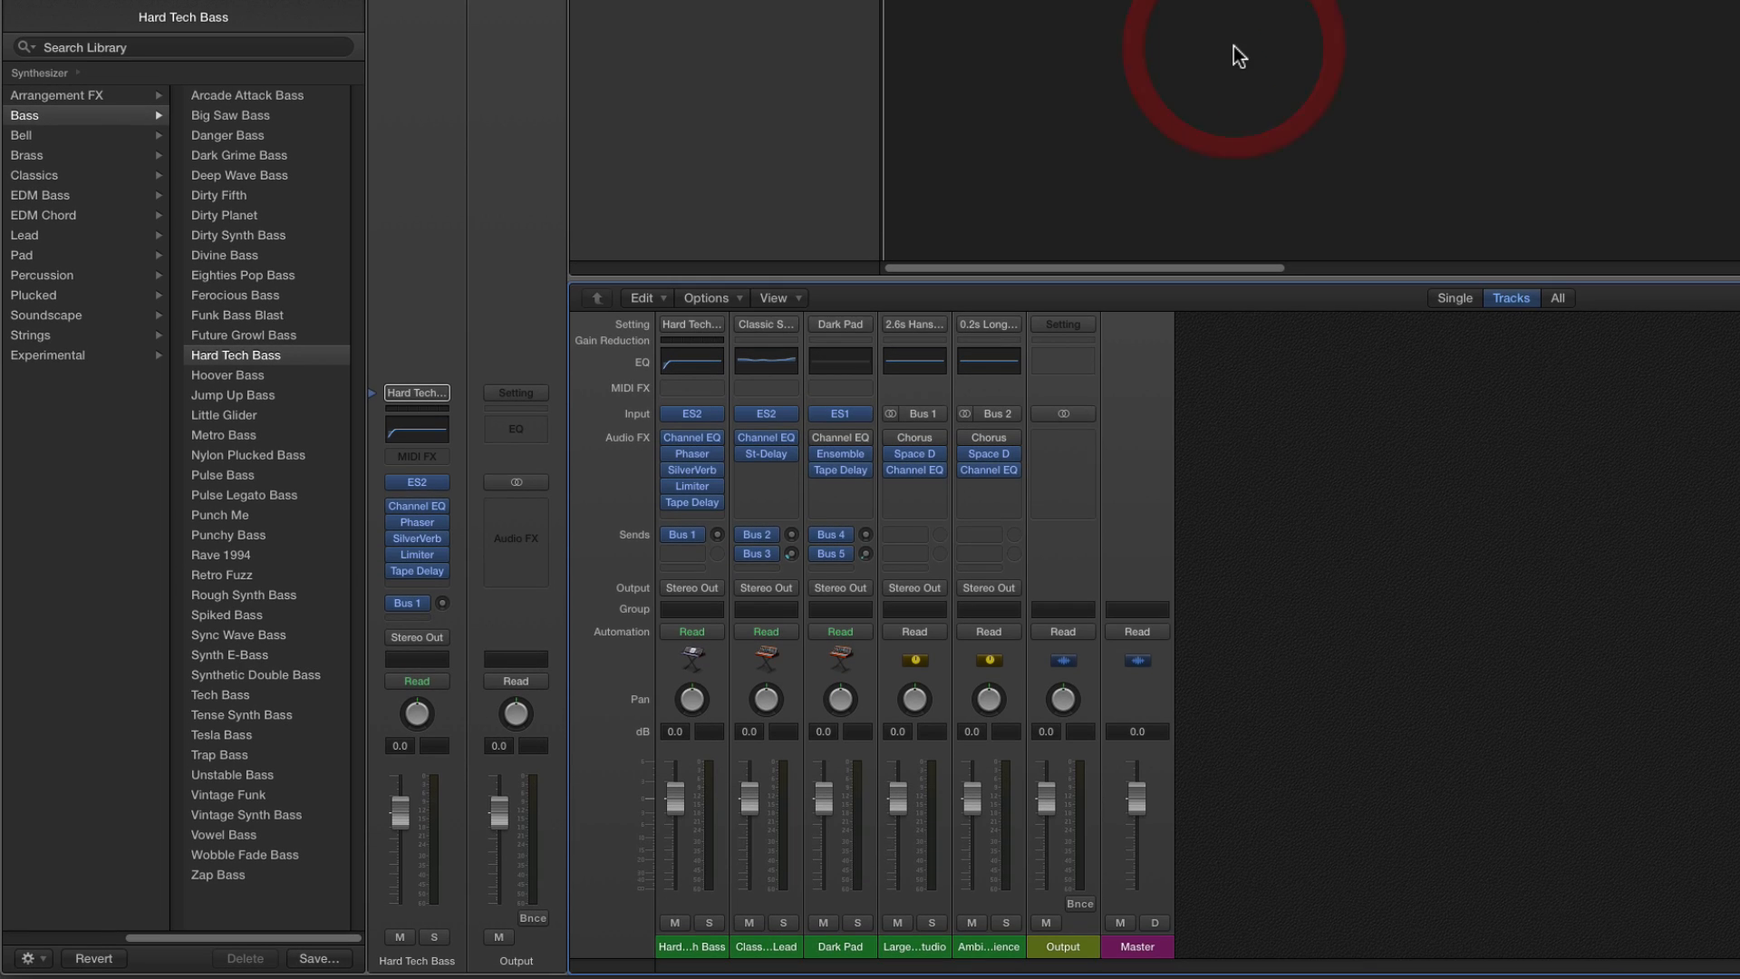
# Load the 0.6s Short Snare Hall preset from Small Spaces into Space Designer on the Bus 1 aux channel.
pyautogui.click(930, 950)
pyautogui.click(990, 945)
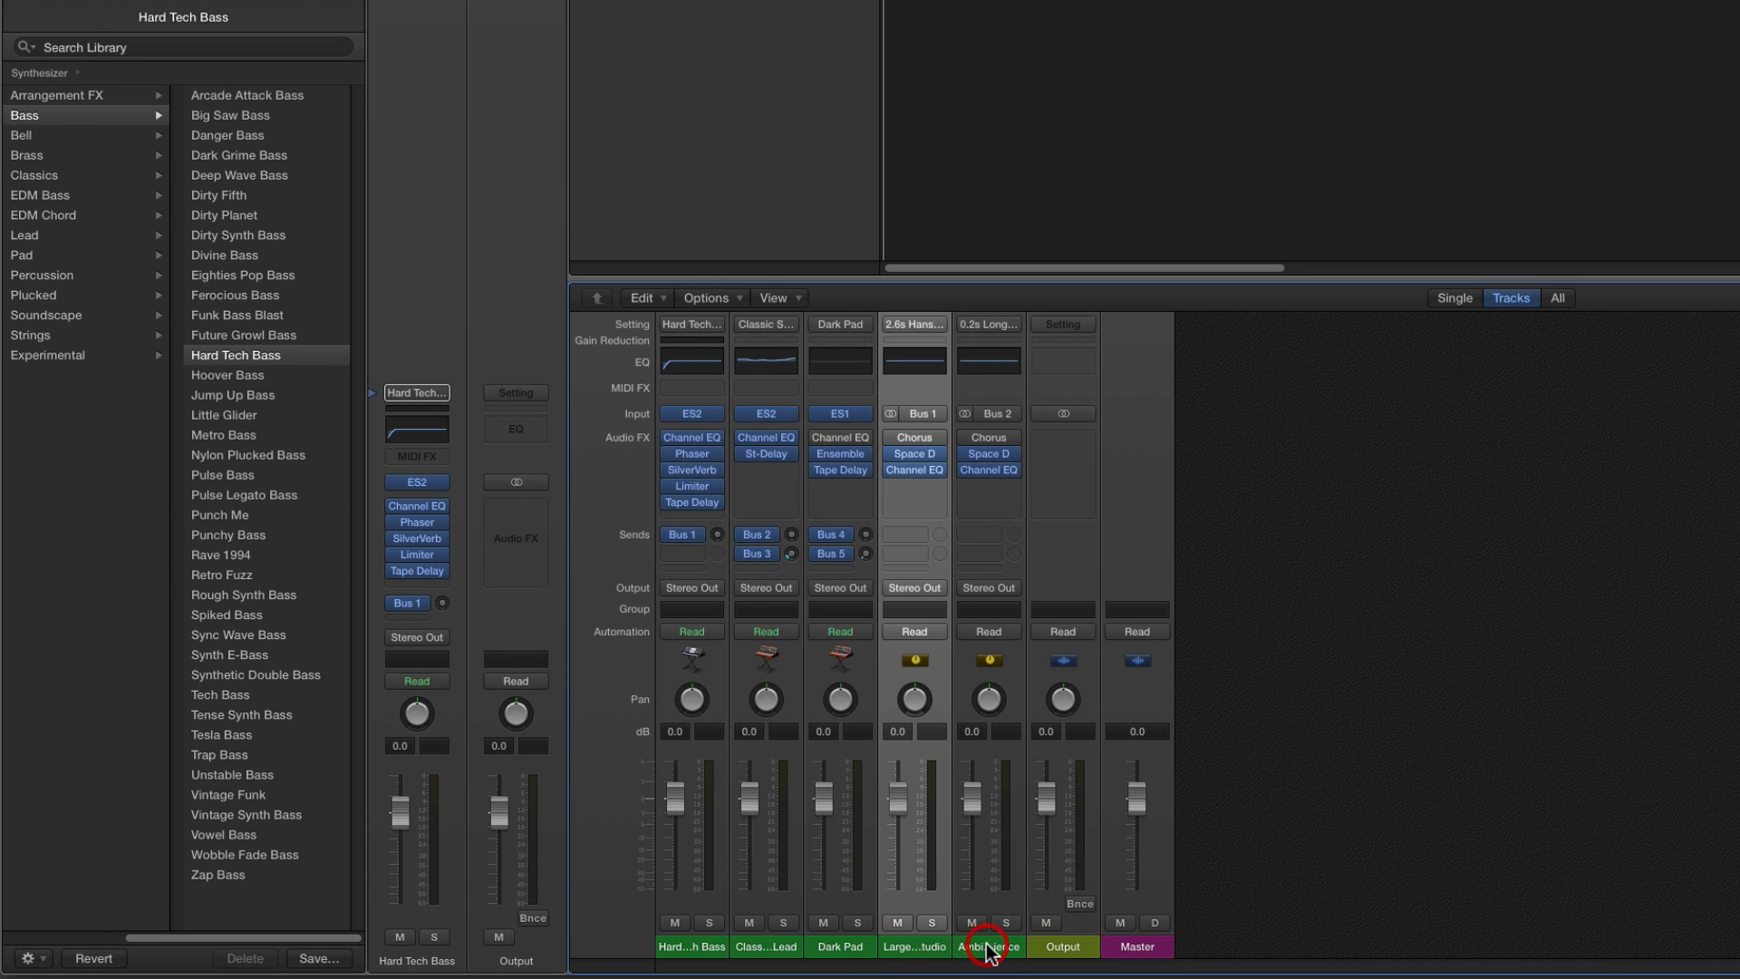
pyautogui.click(932, 950)
pyautogui.click(918, 453)
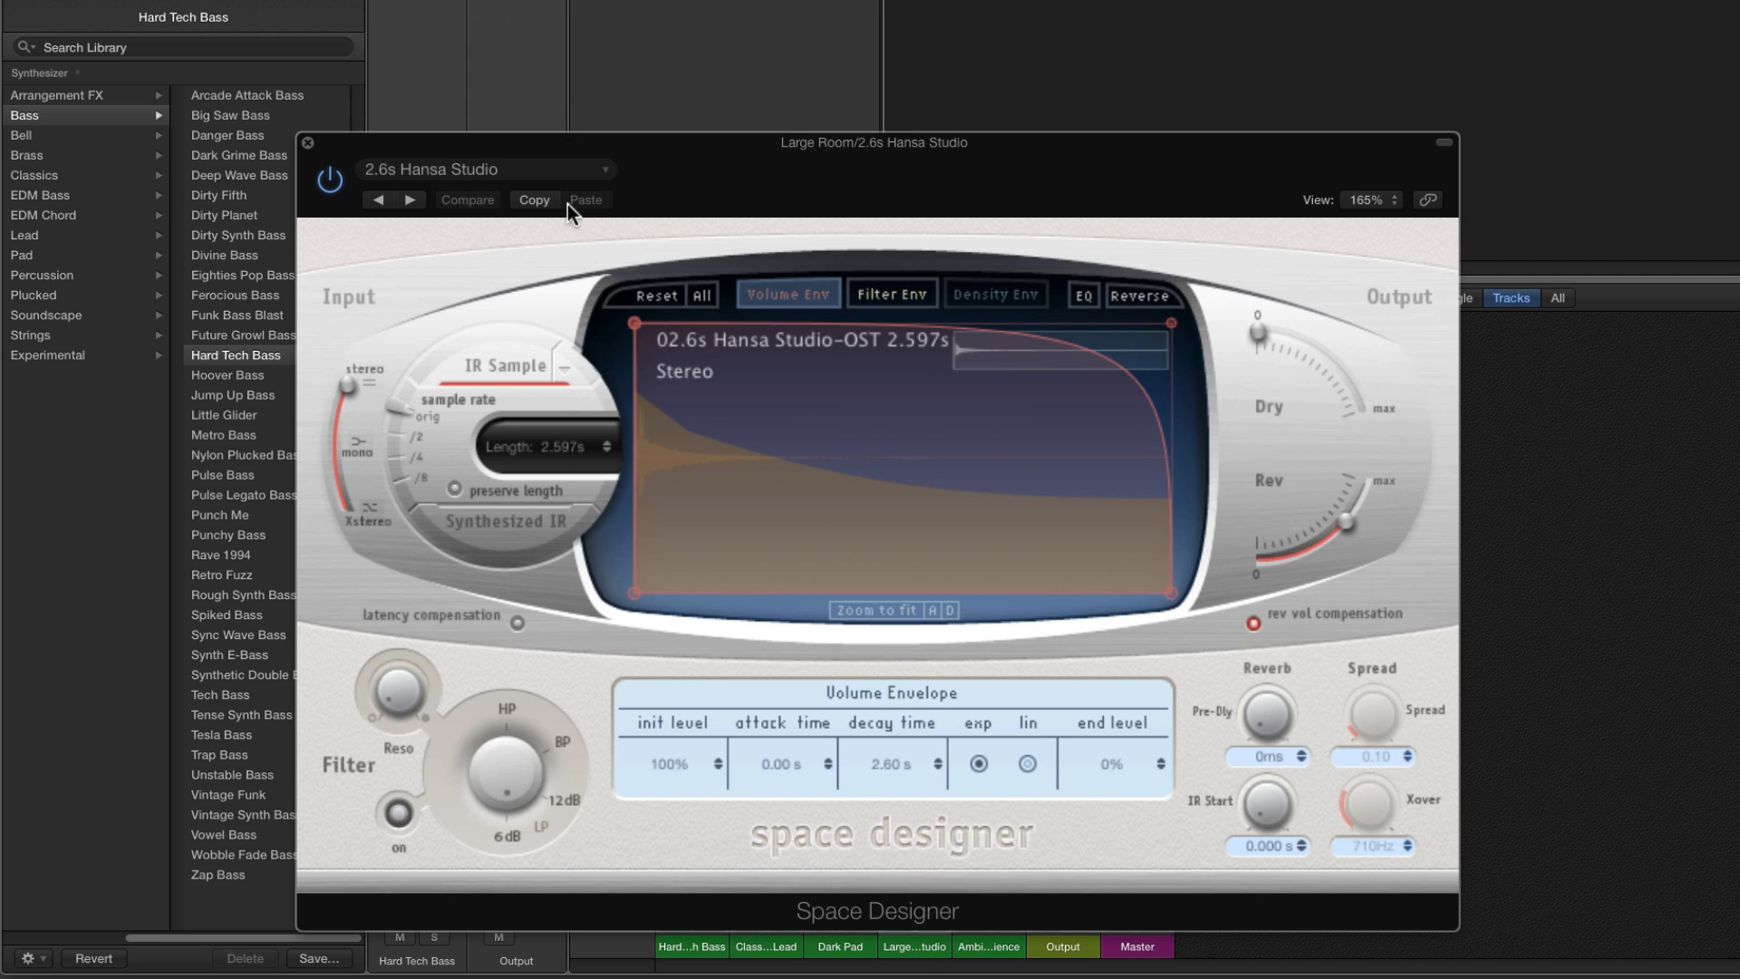
pyautogui.click(452, 171)
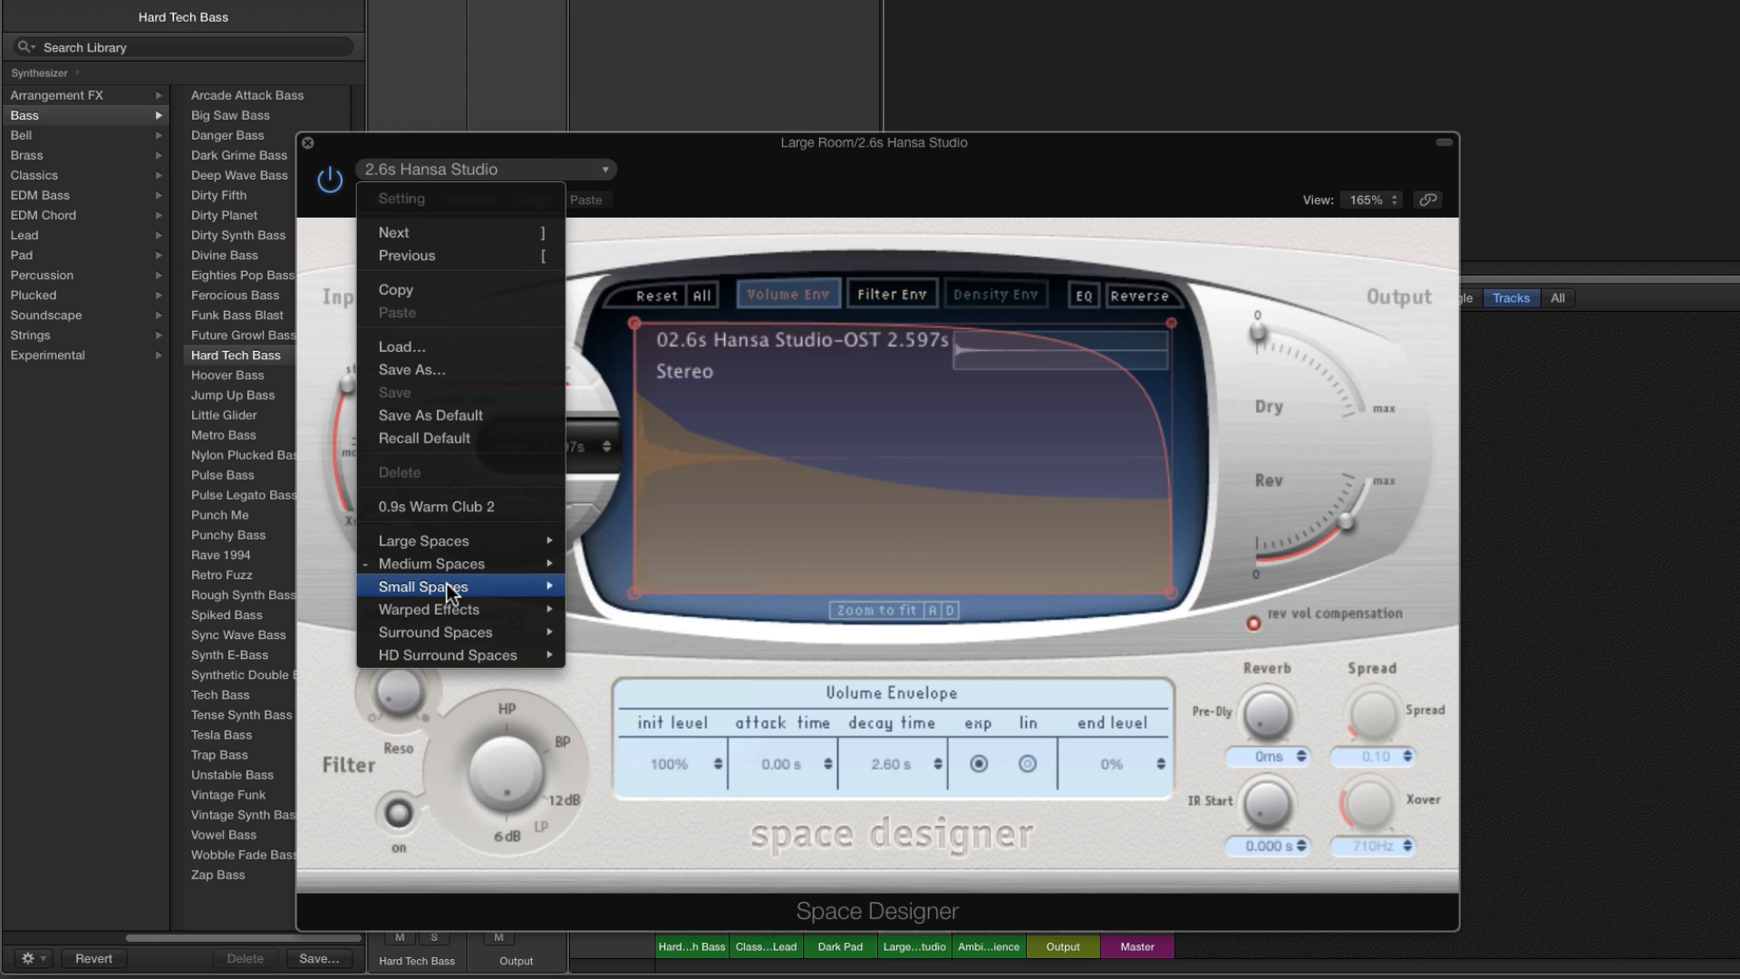
pyautogui.moveTo(449, 586)
pyautogui.moveTo(639, 634)
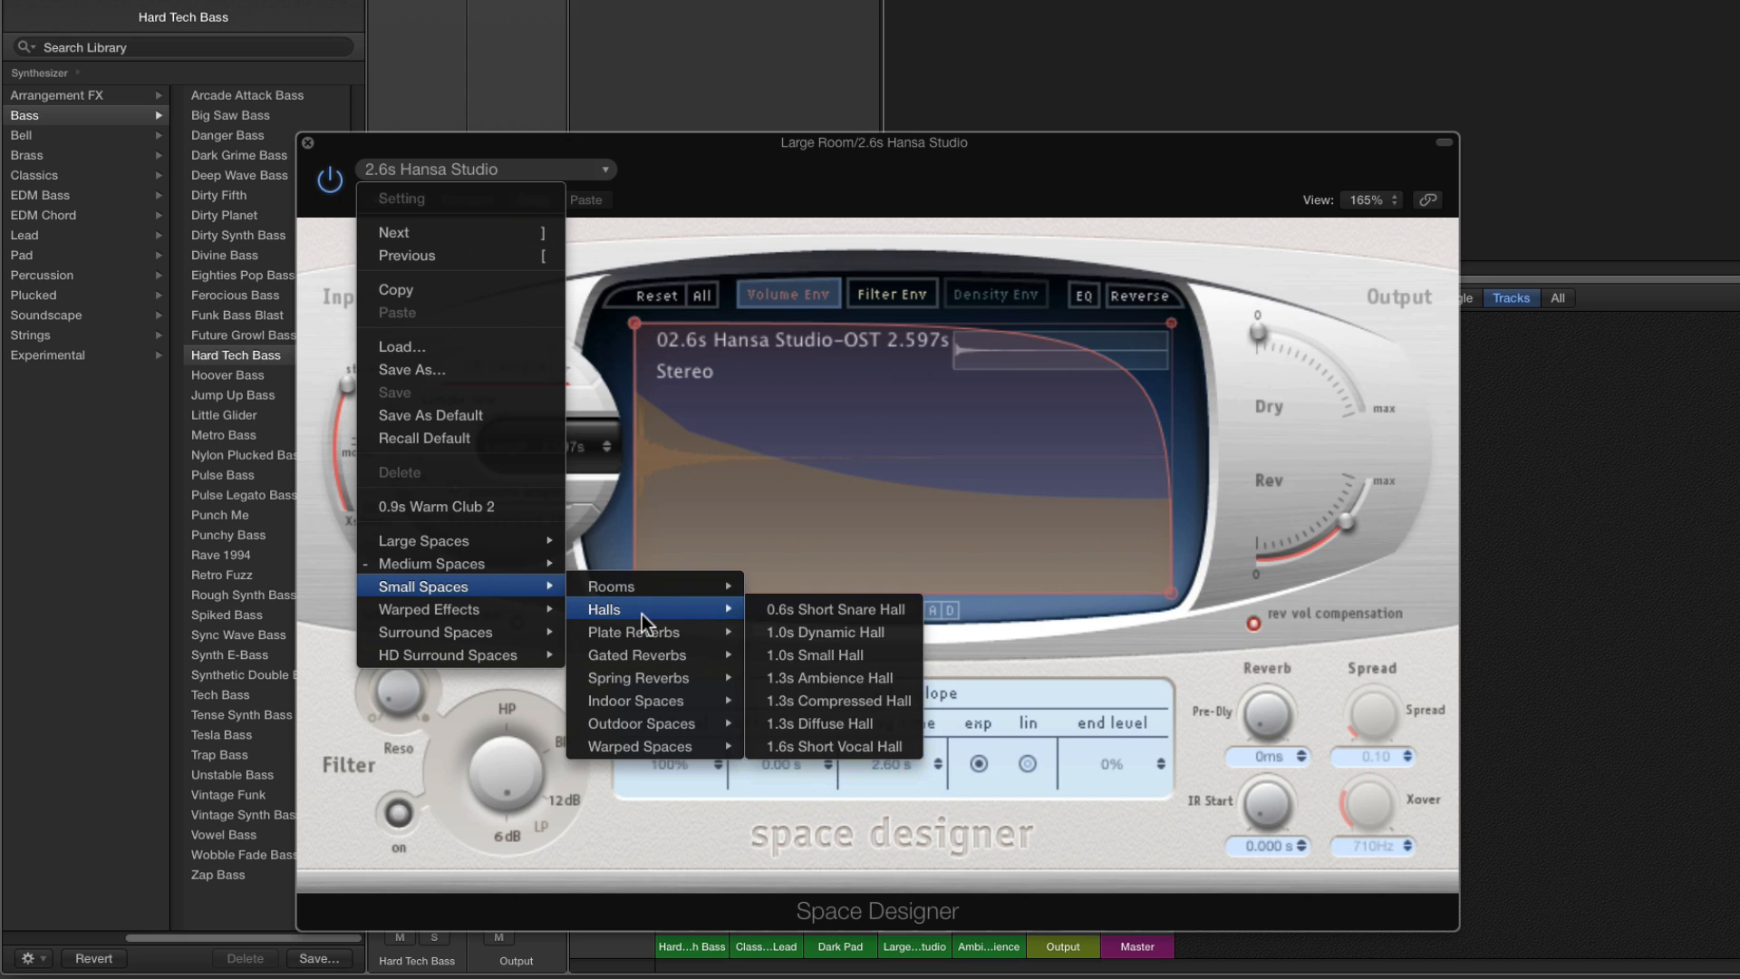
pyautogui.click(847, 609)
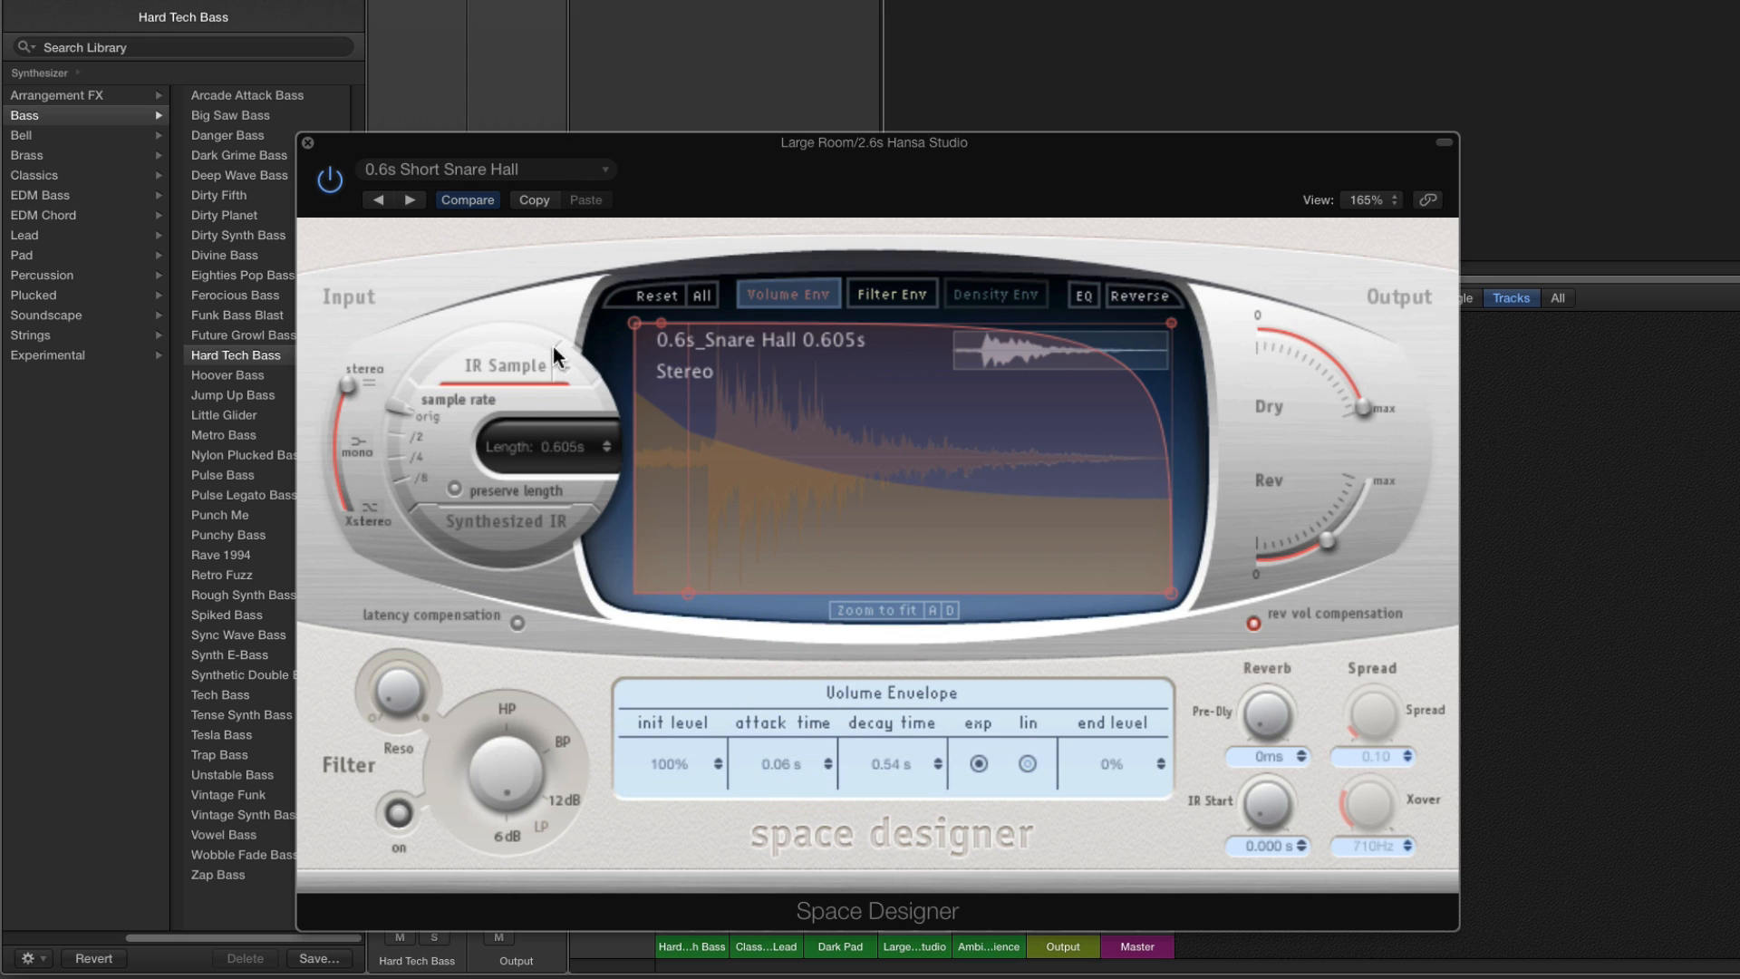
pyautogui.click(308, 142)
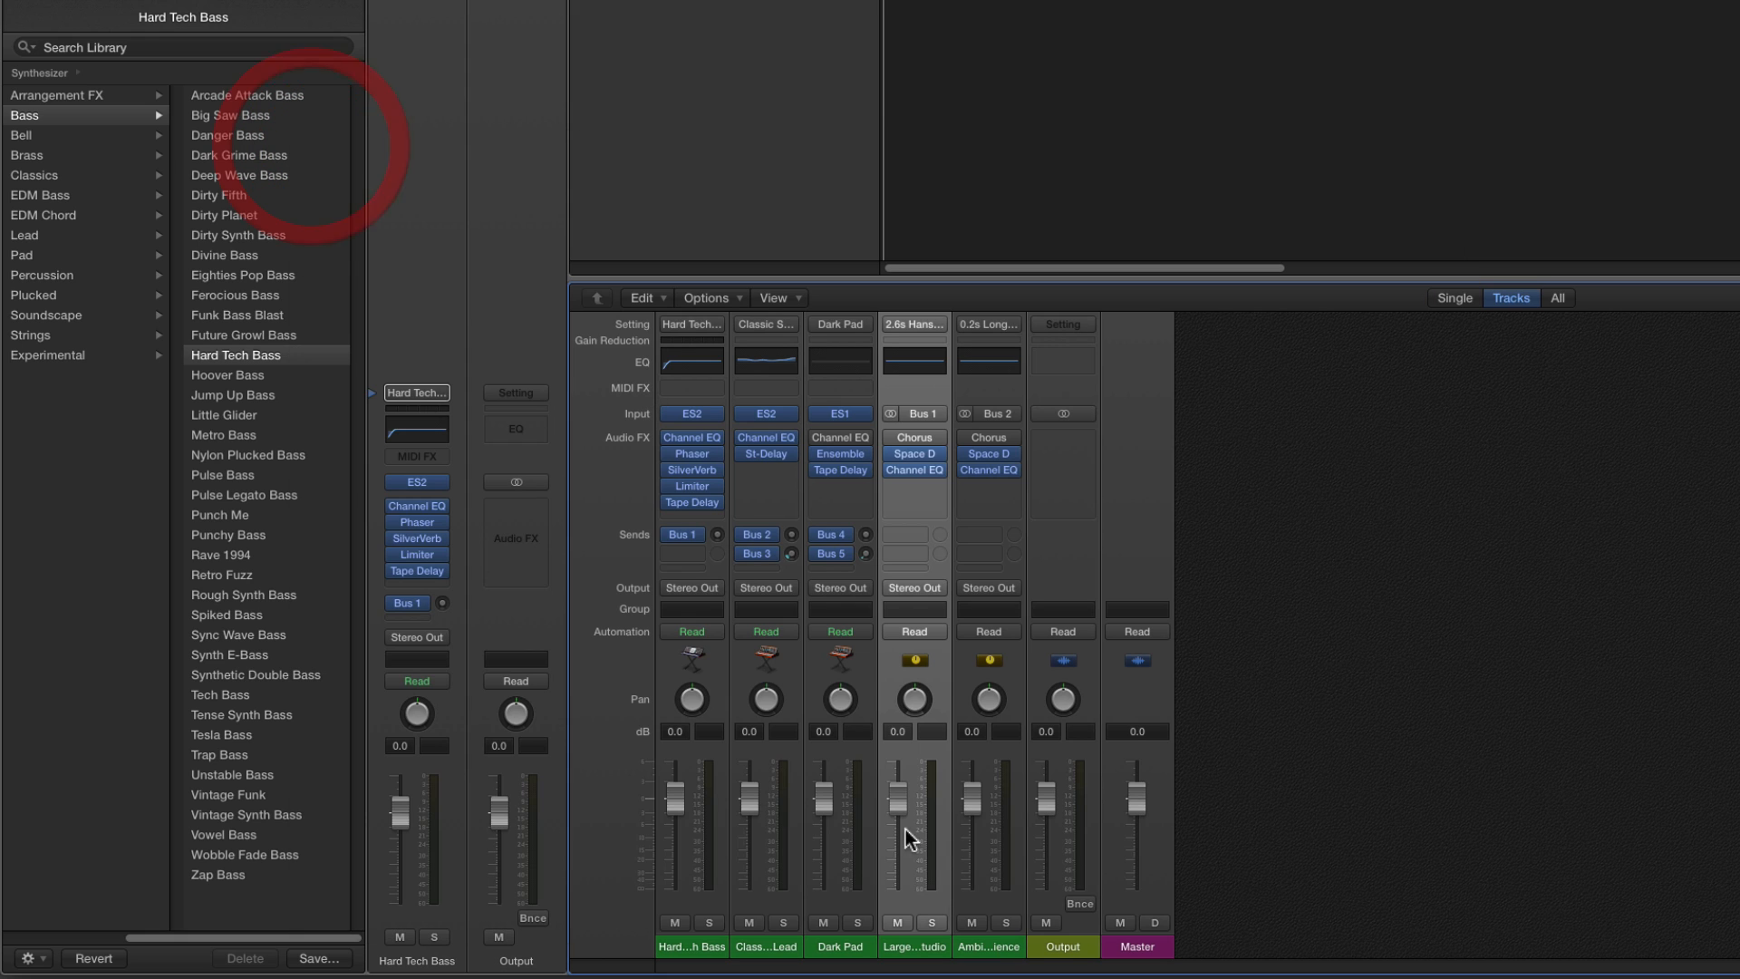
# Load the 04.4s Big Plate preset from the Large Spaces plate reverbs into Space Designer on the Bus 2 aux channel.
pyautogui.click(995, 944)
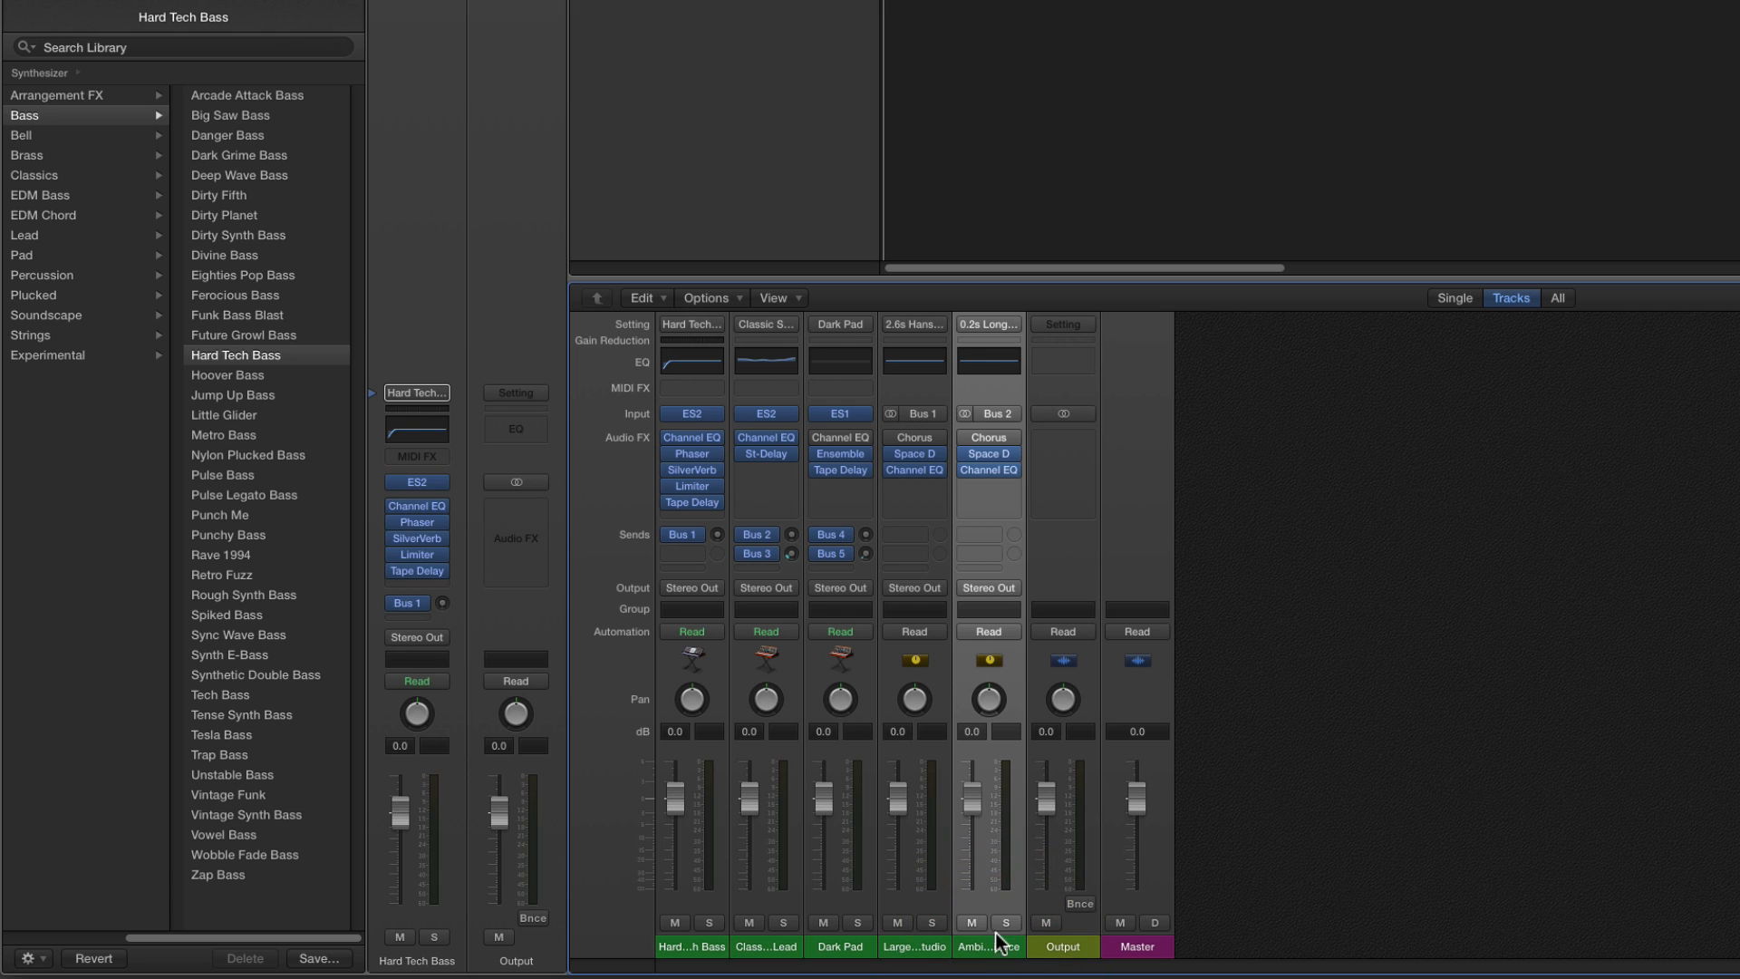
pyautogui.click(992, 457)
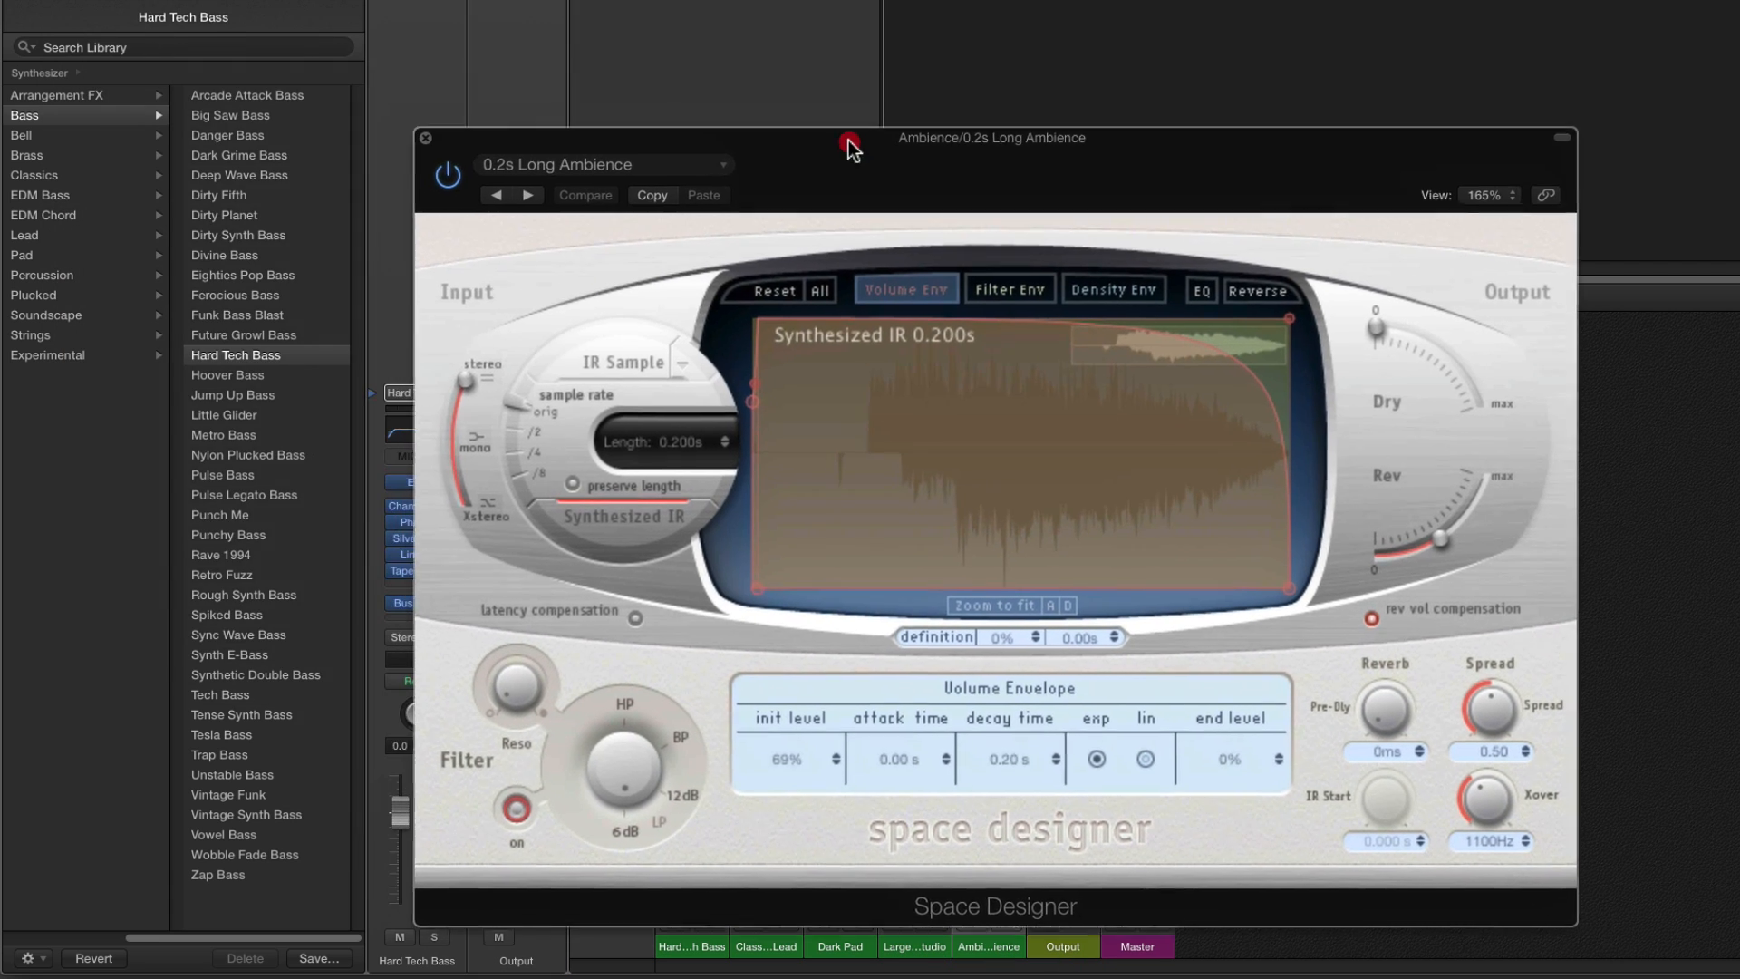
pyautogui.click(586, 167)
pyautogui.moveTo(634, 540)
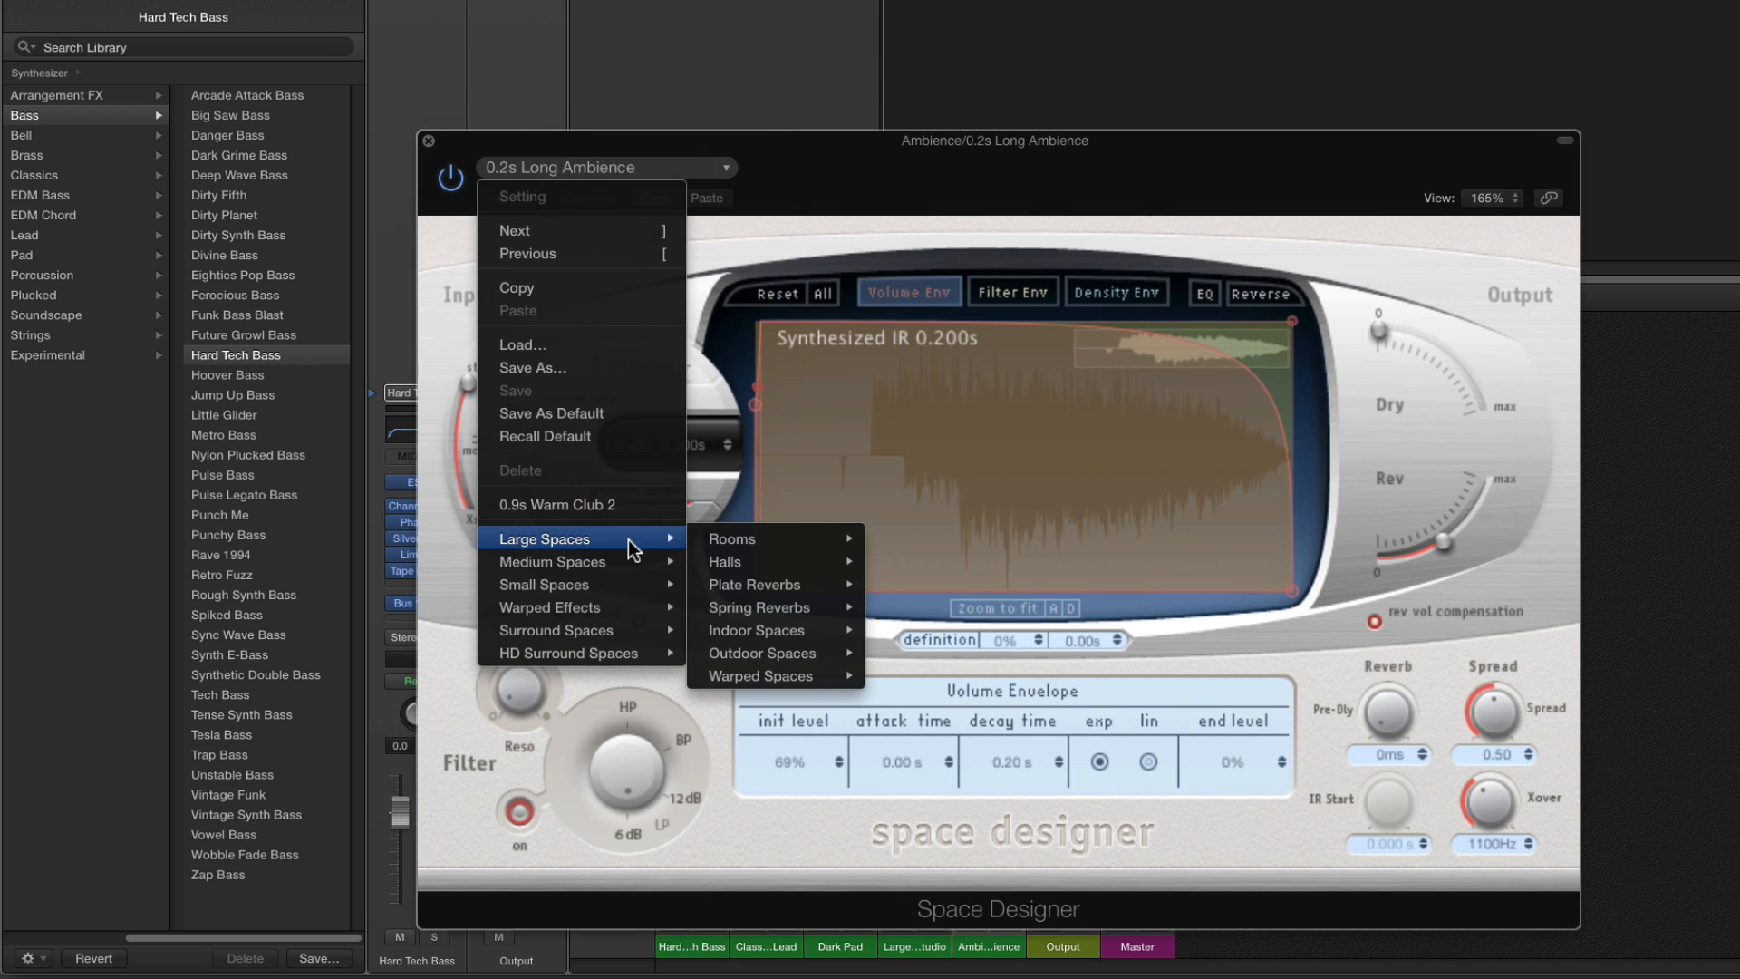
pyautogui.moveTo(739, 587)
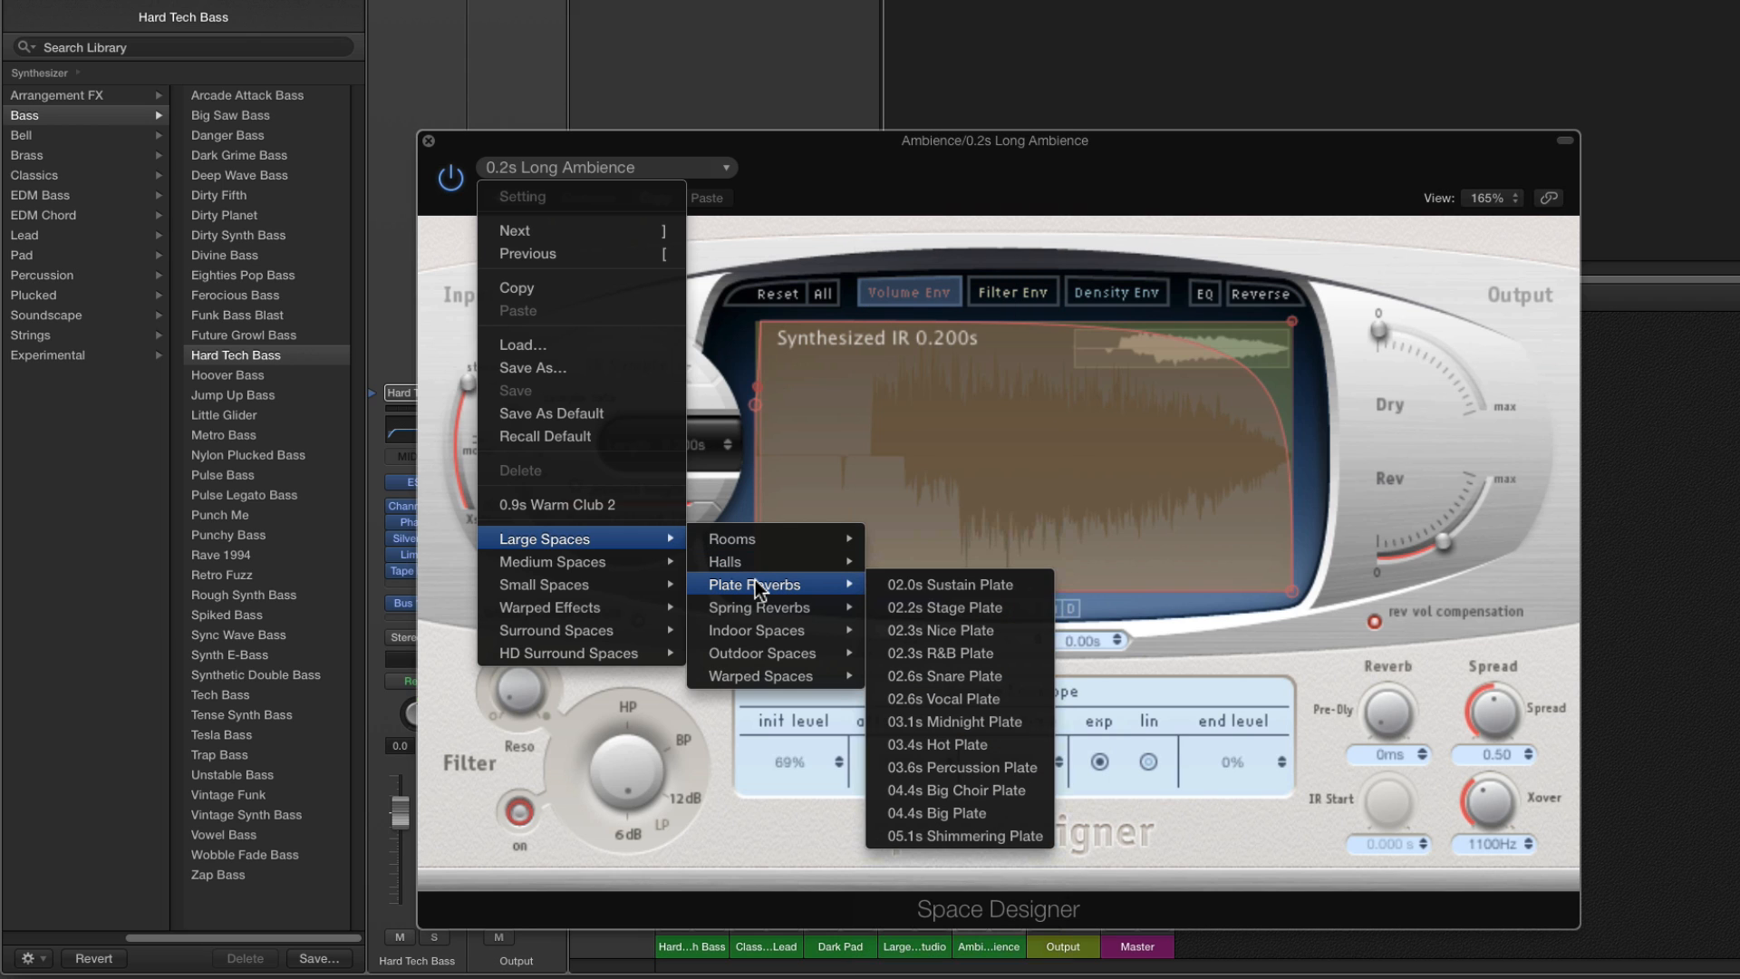
pyautogui.click(972, 812)
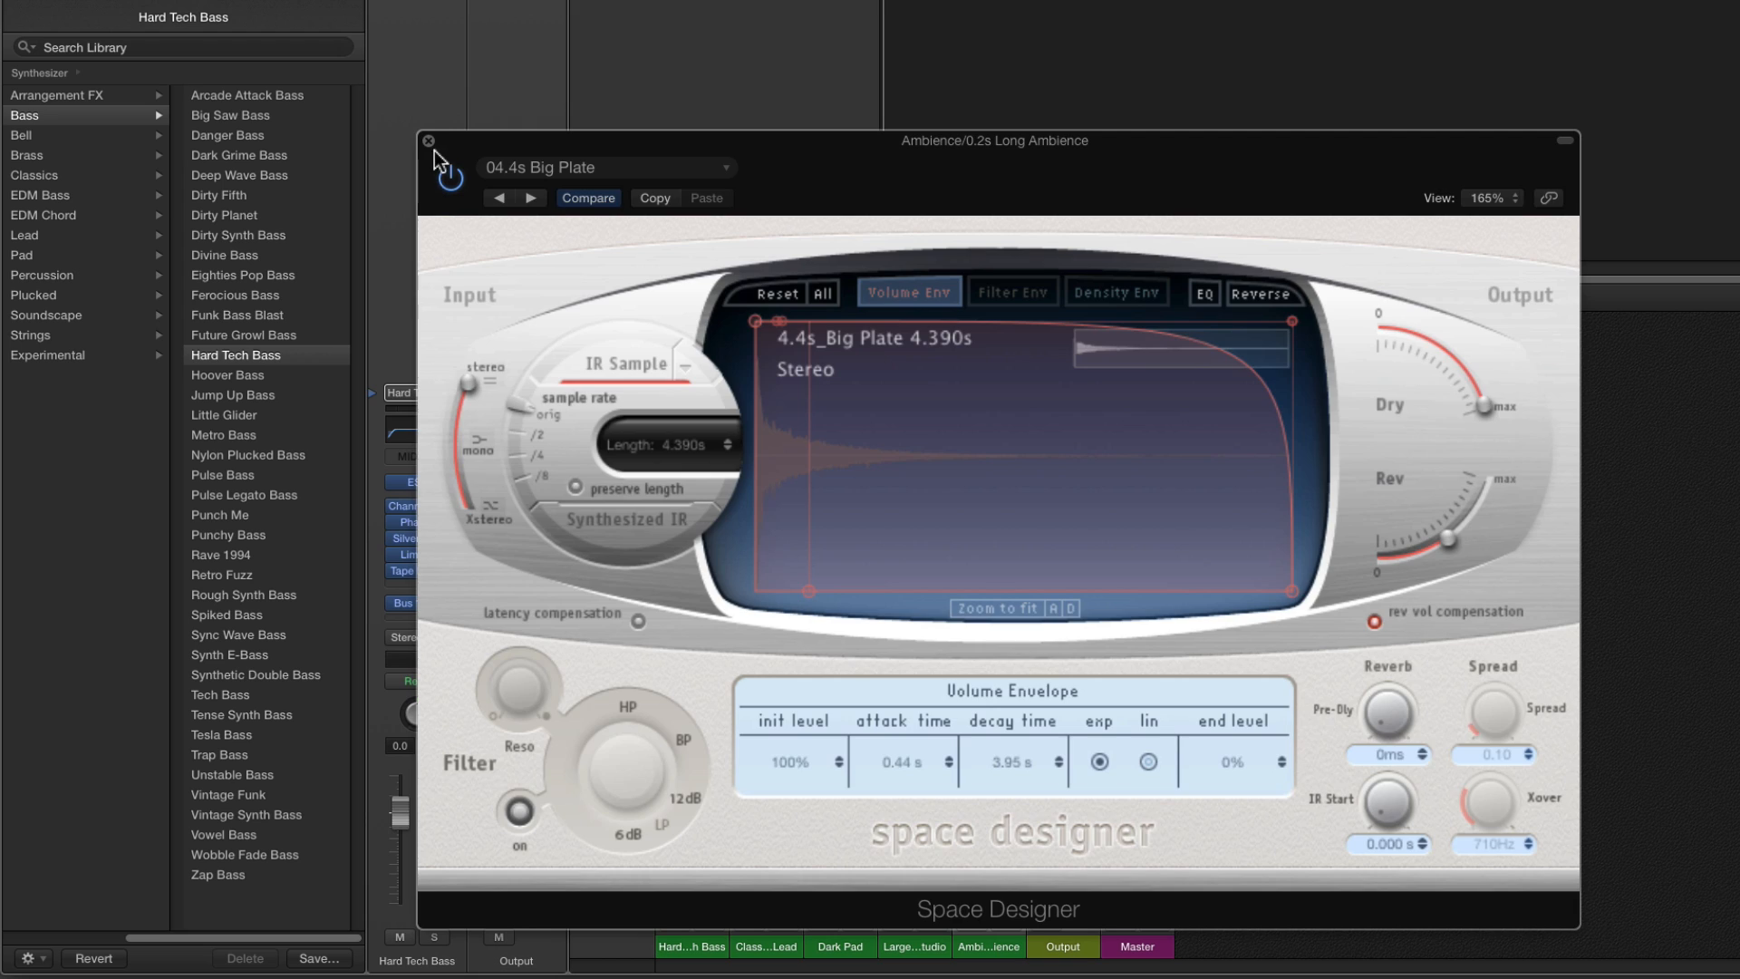
pyautogui.click(429, 140)
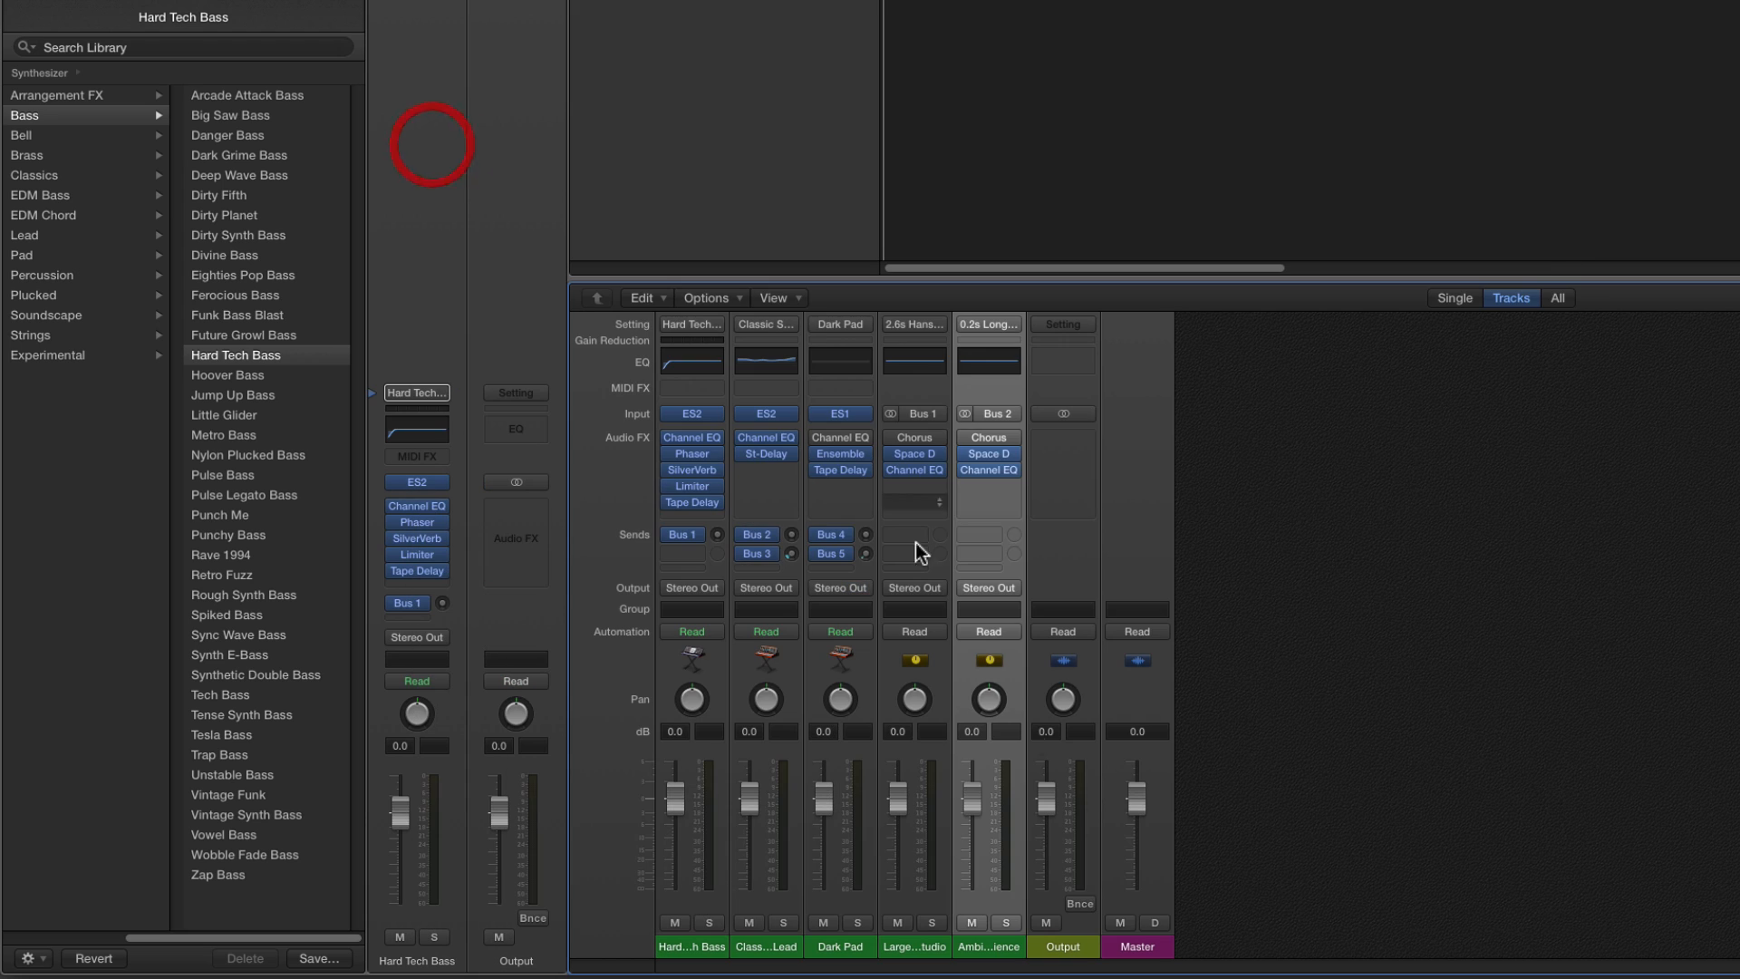
# Rename the Bus 1 aux channel as "small reverb".
pyautogui.click(919, 946)
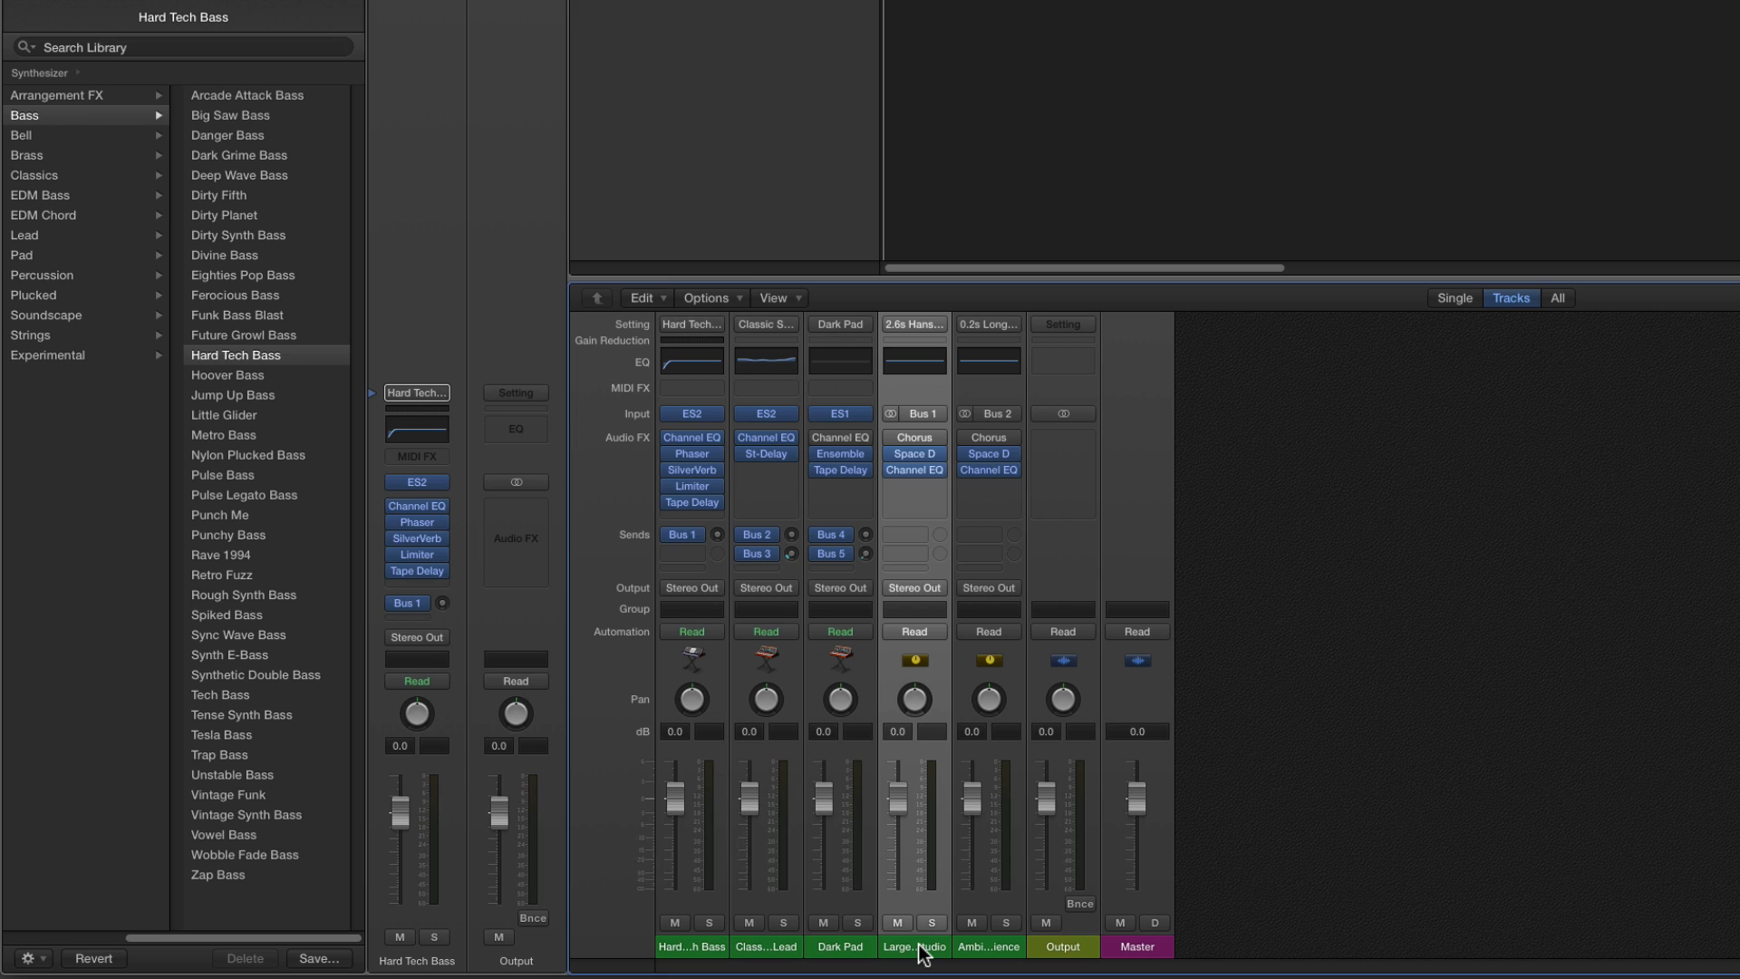
pyautogui.doubleClick(919, 947)
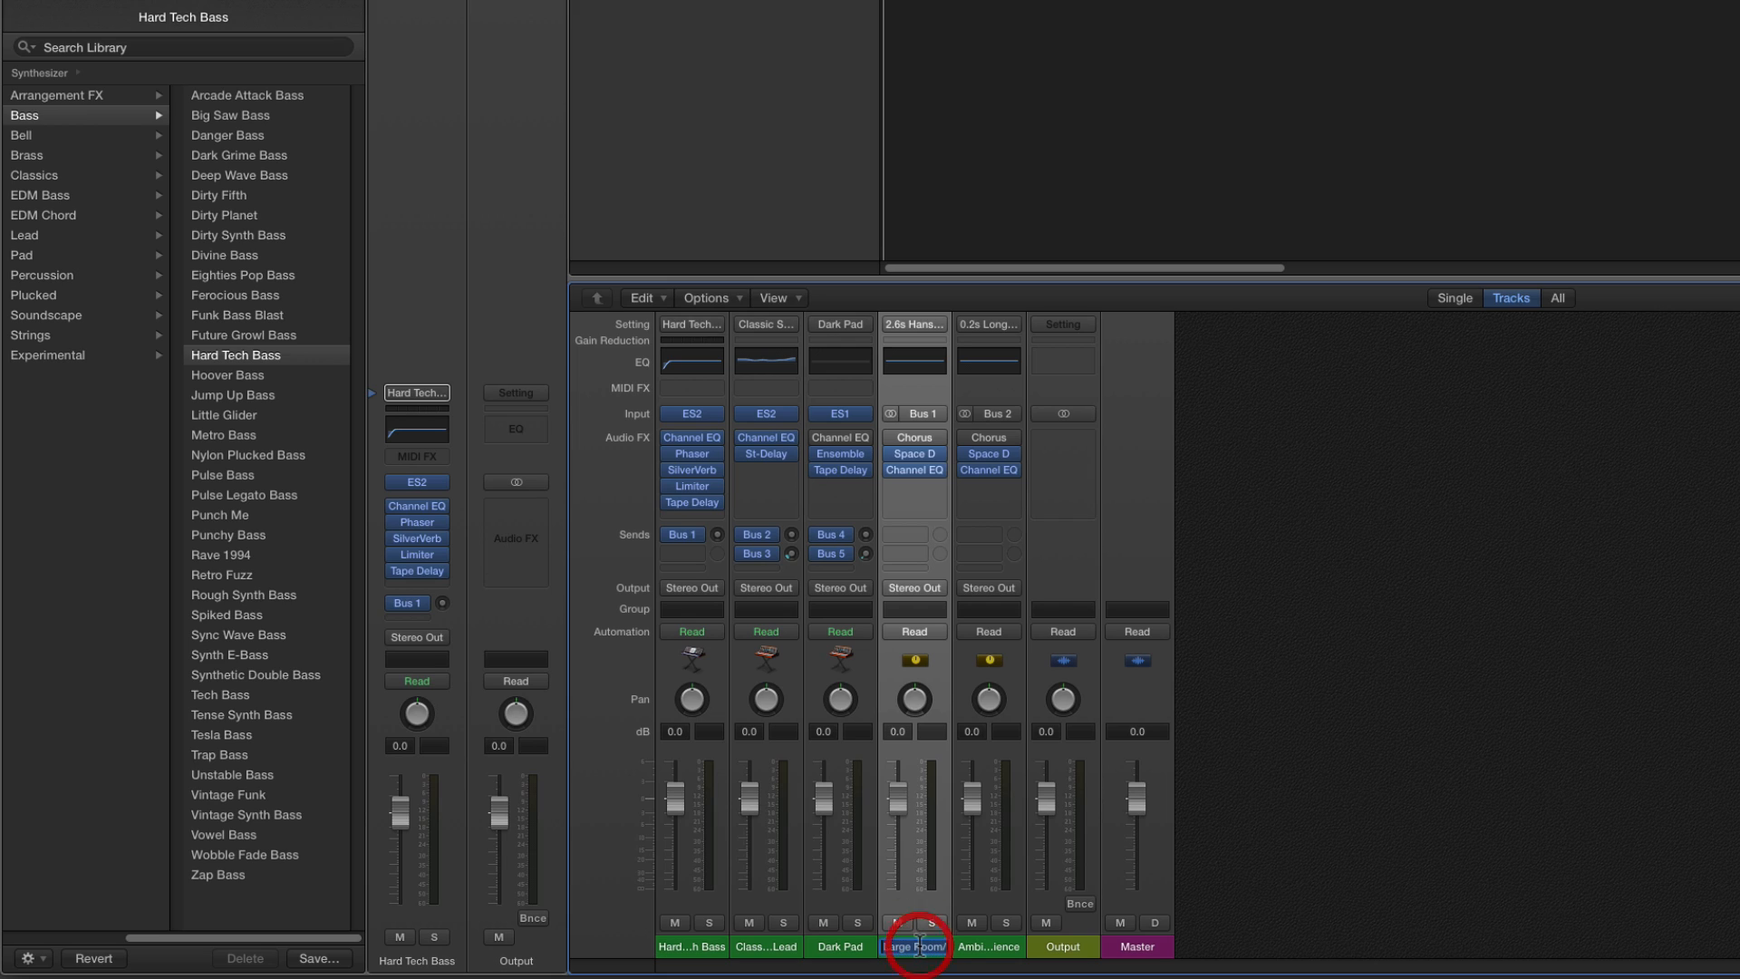
pyautogui.write('small re')
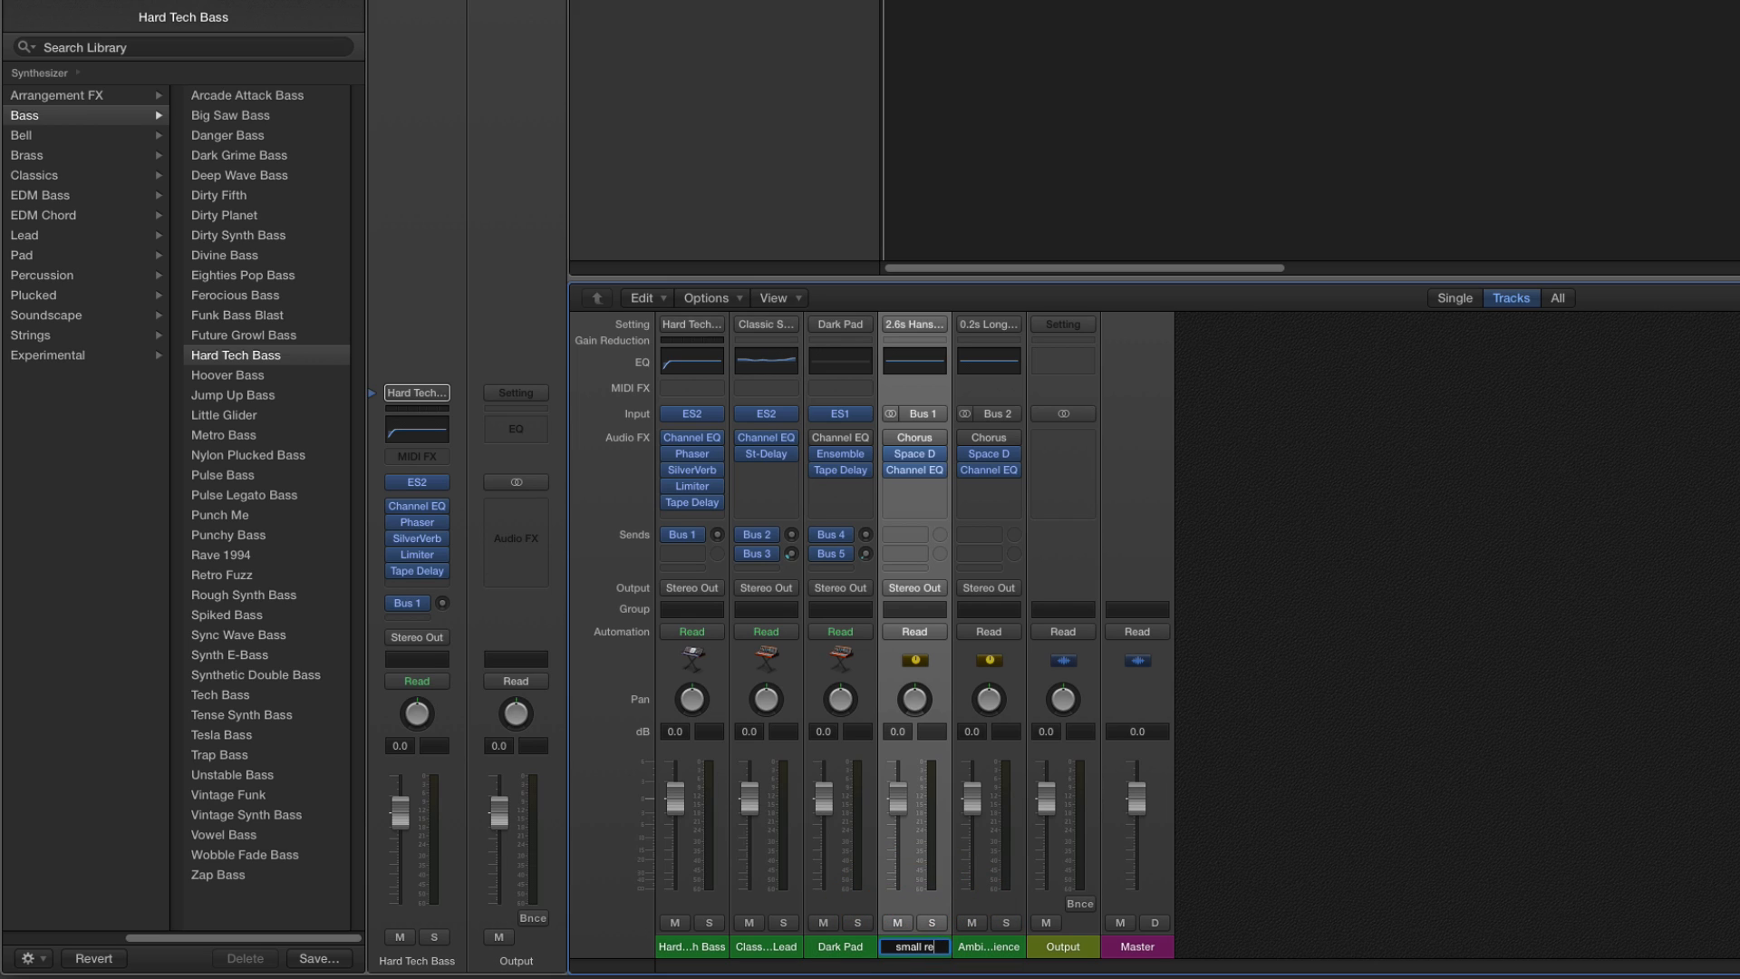
pyautogui.write('verb')
pyautogui.press('Return')
# Rename the Bus 2 aux channel as "large reverb".
pyautogui.click(995, 948)
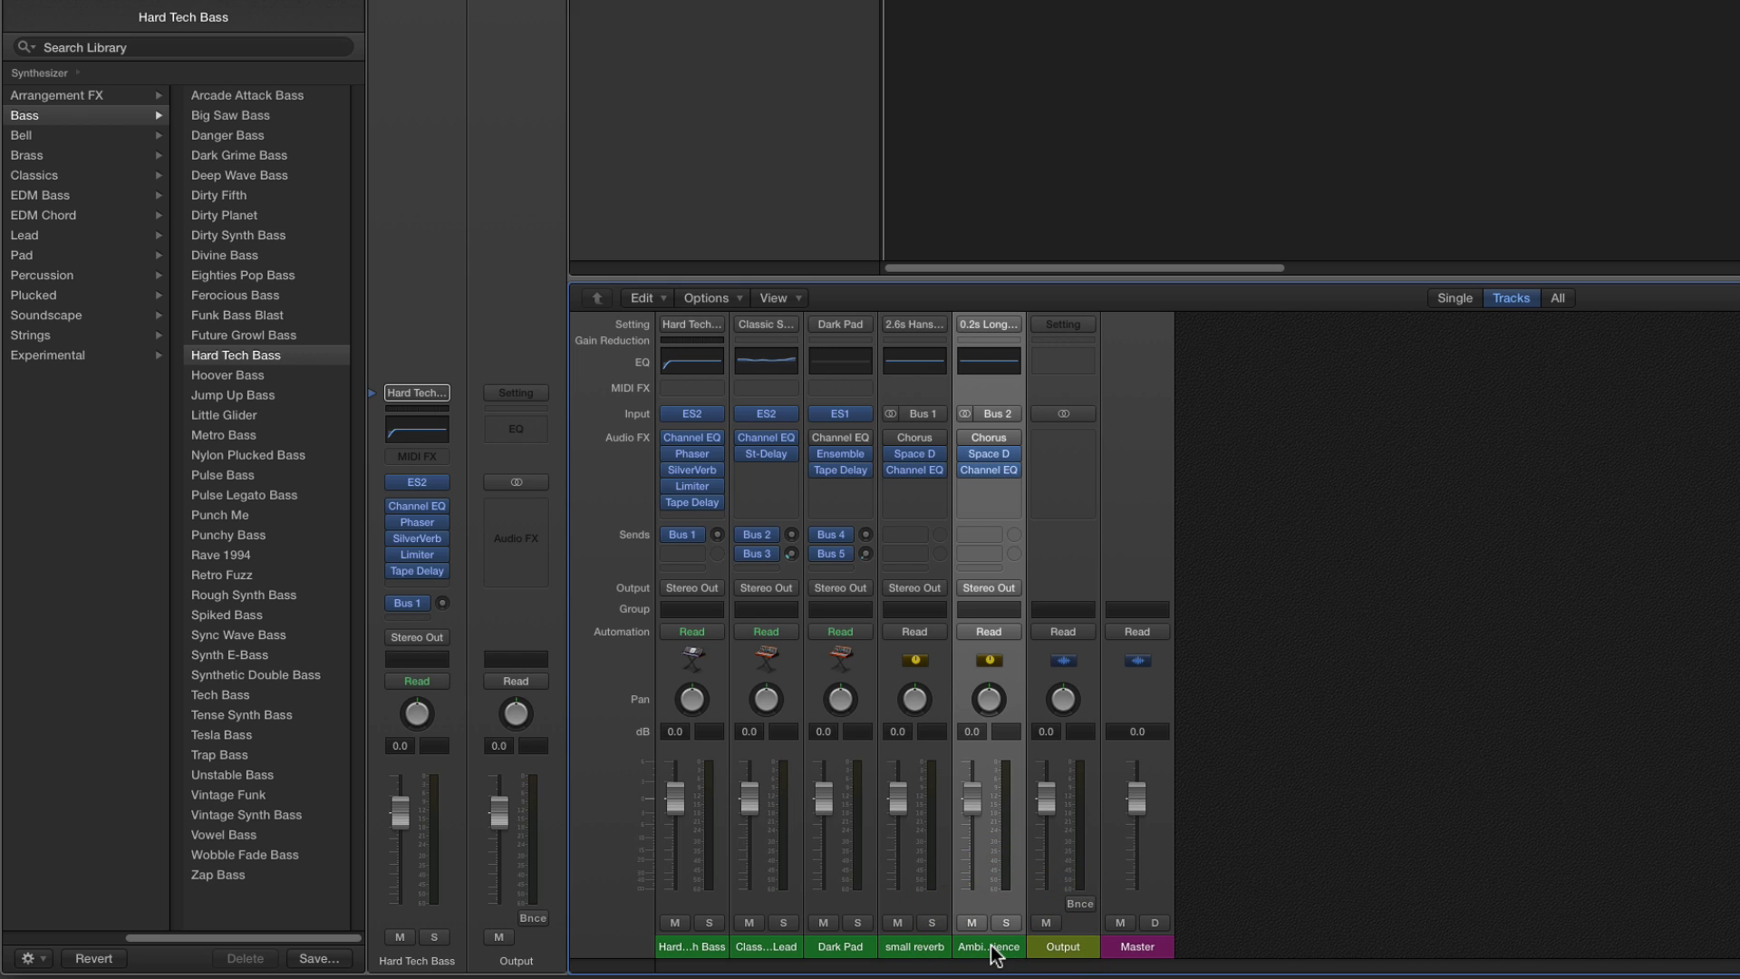
pyautogui.click(994, 949)
pyautogui.doubleClick(992, 946)
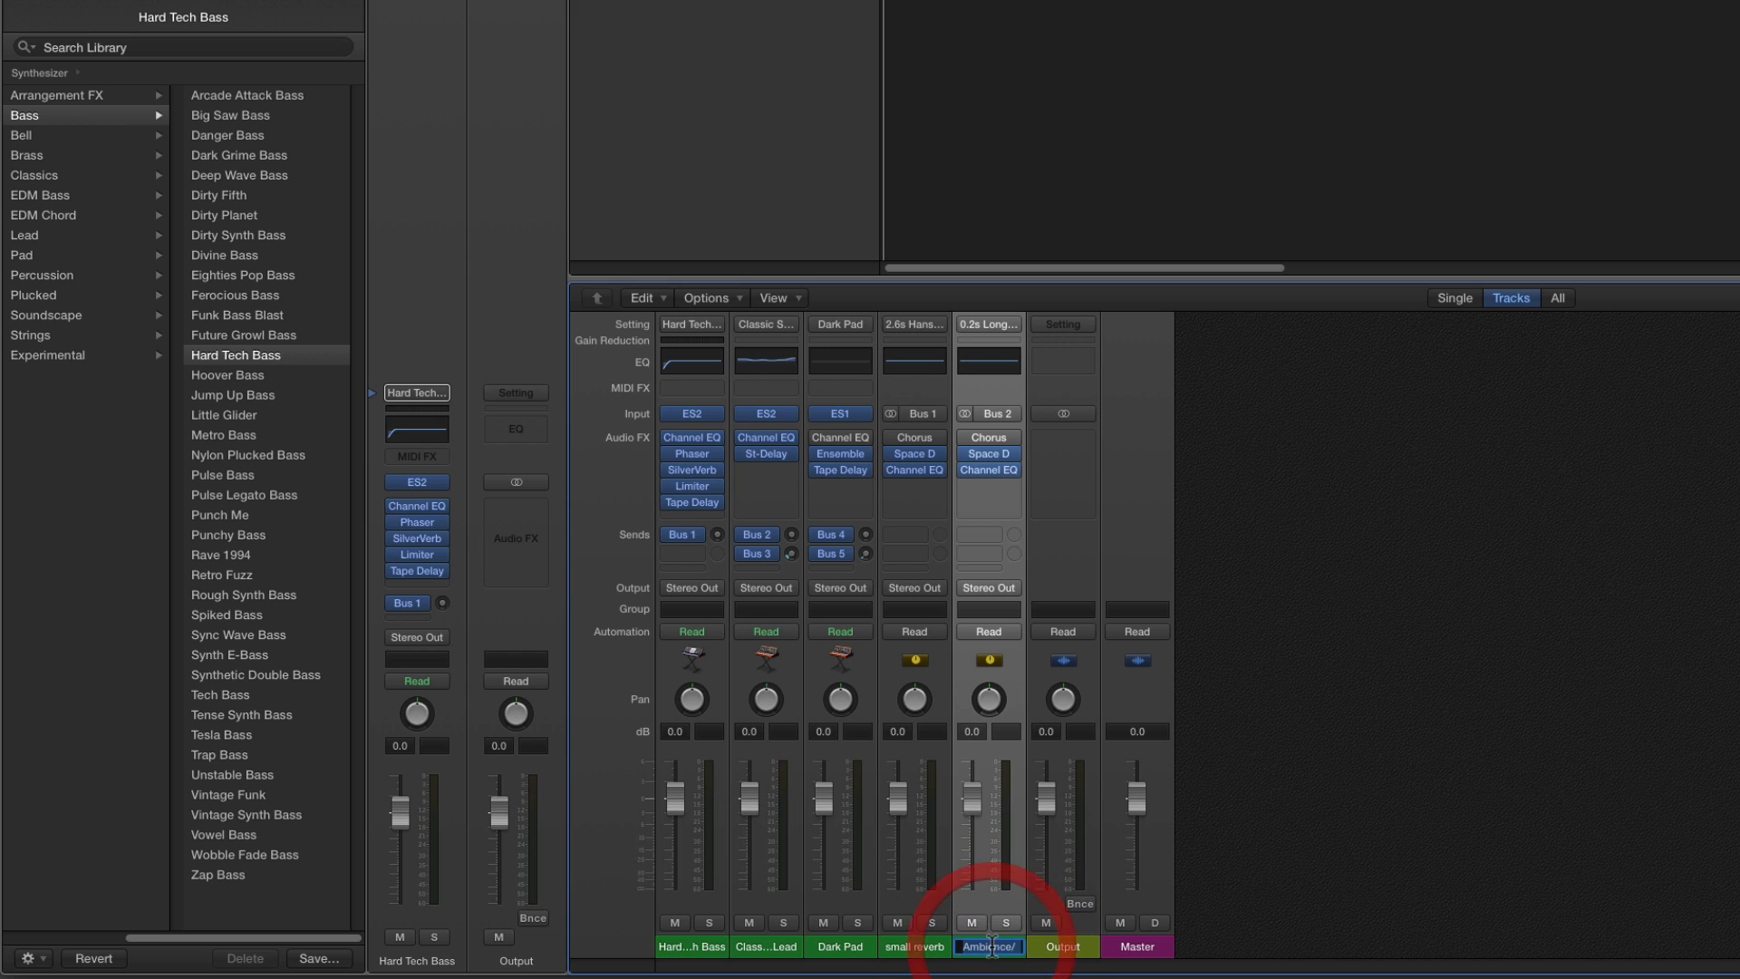
pyautogui.write('large re')
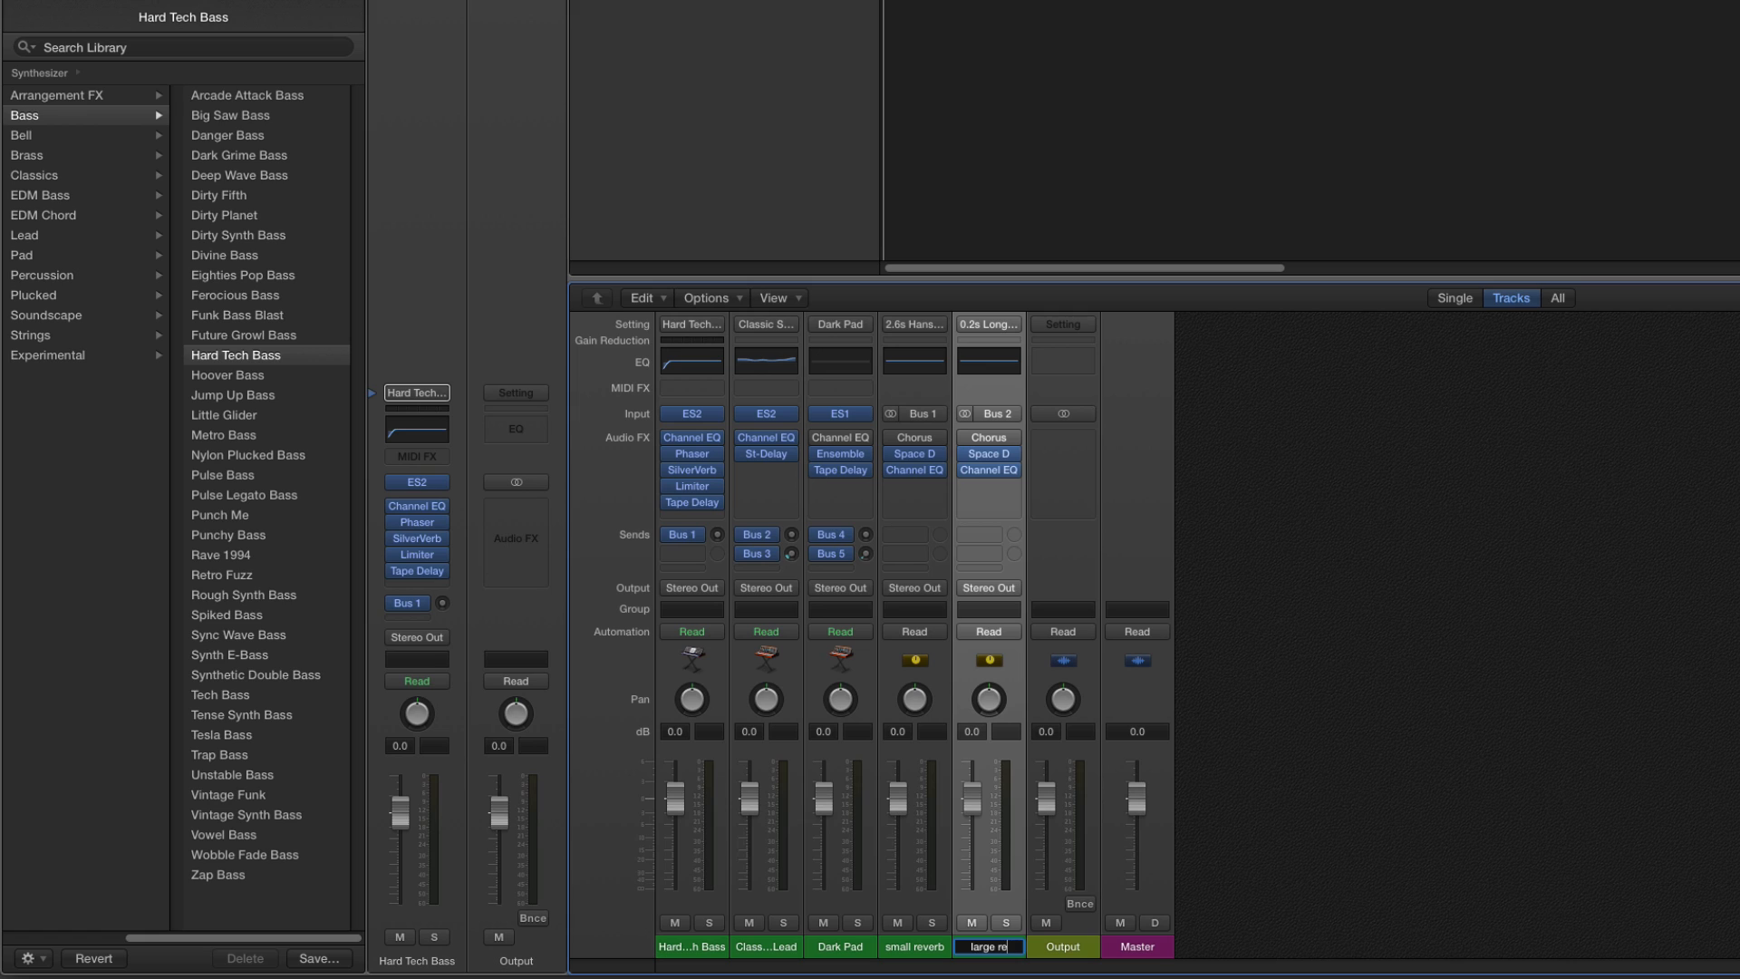
pyautogui.write('verb')
pyautogui.press('Return')
# Select the three instrument channels together and route their first send to Bus 1 (small reverb).
pyautogui.click(917, 953)
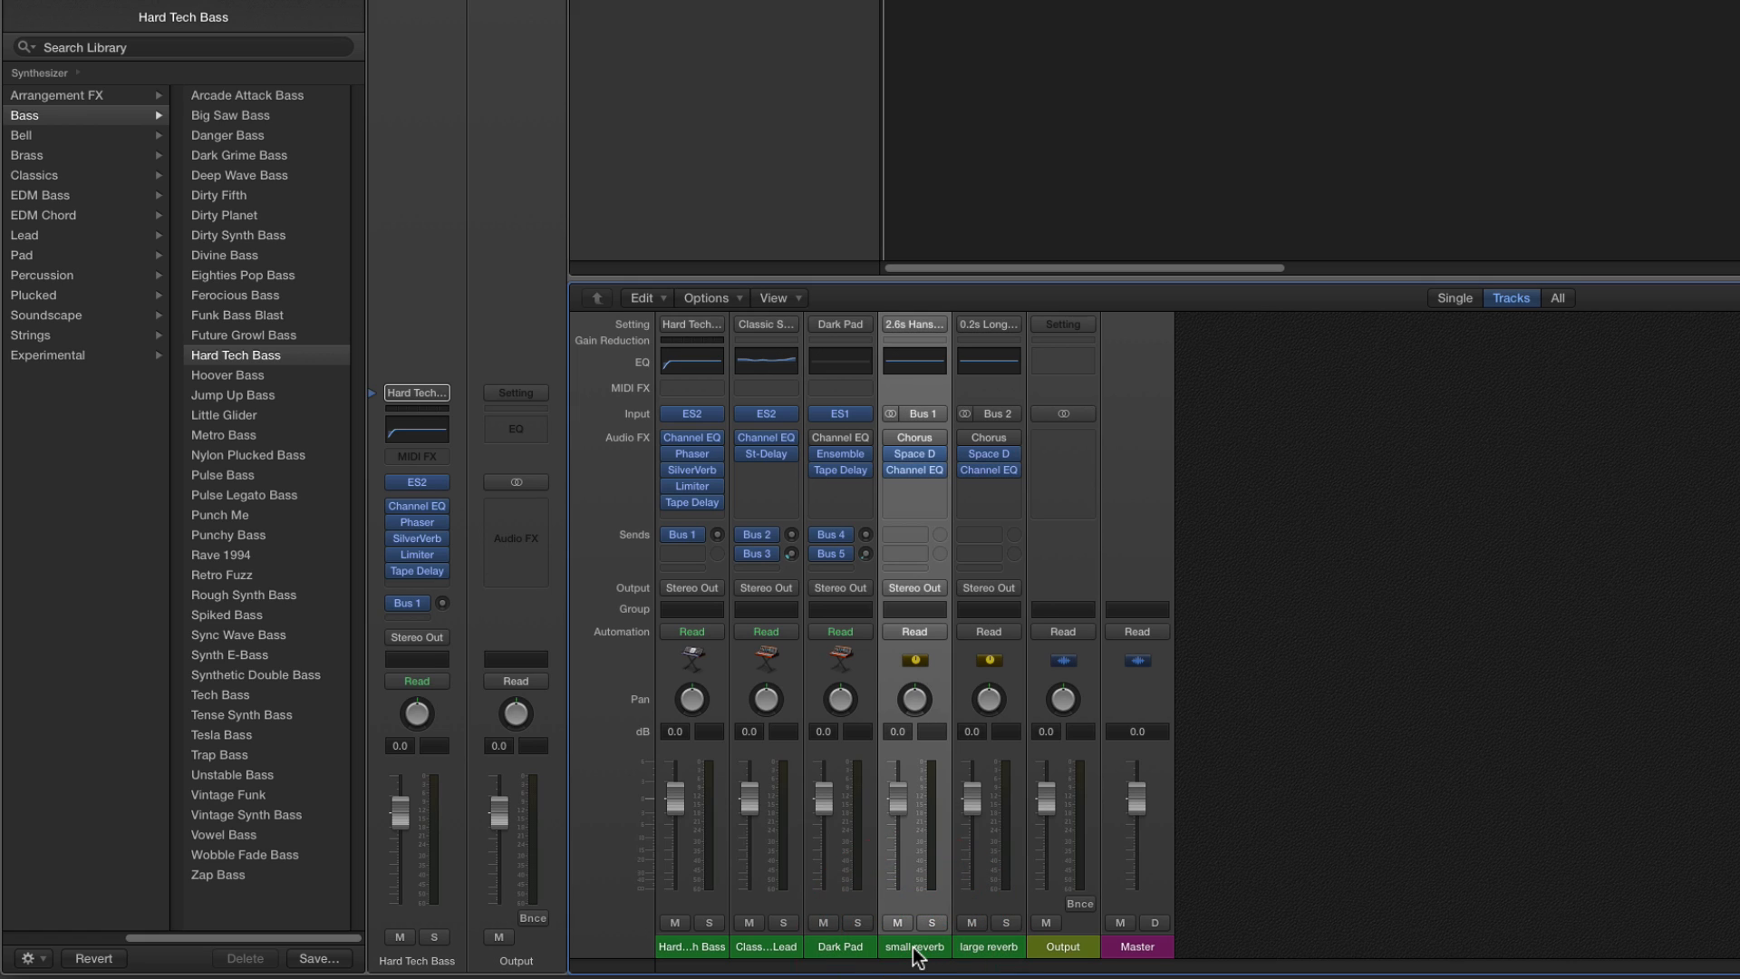
pyautogui.click(988, 947)
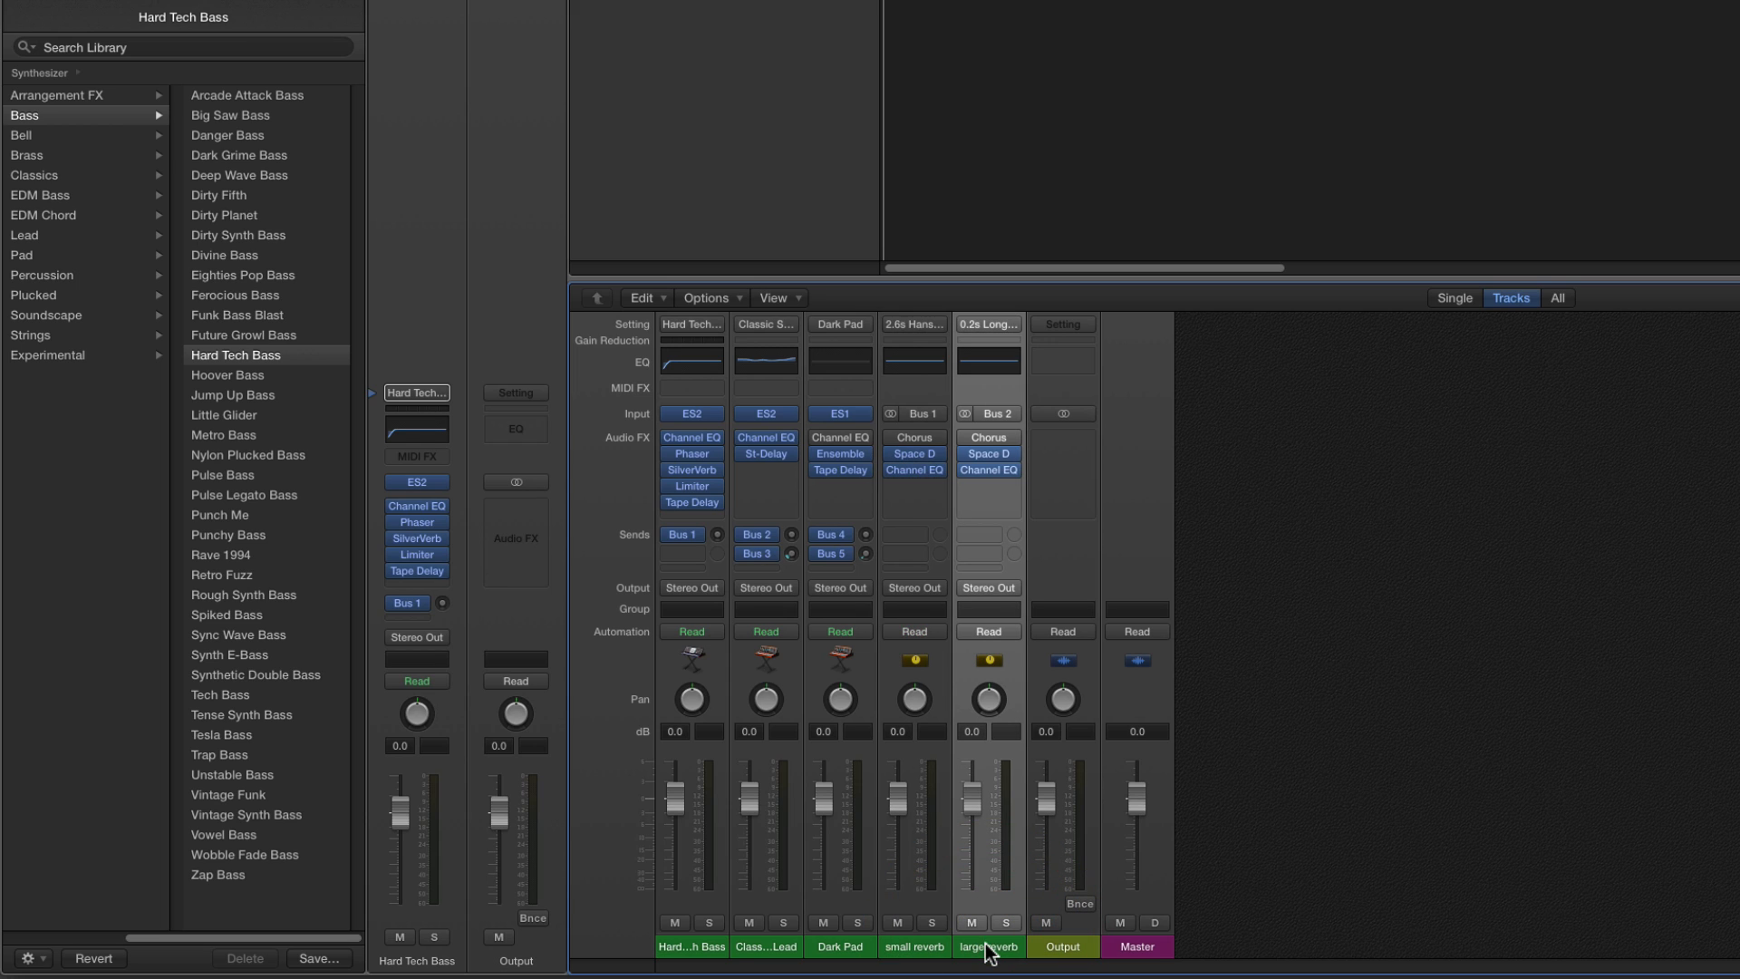
pyautogui.click(705, 949)
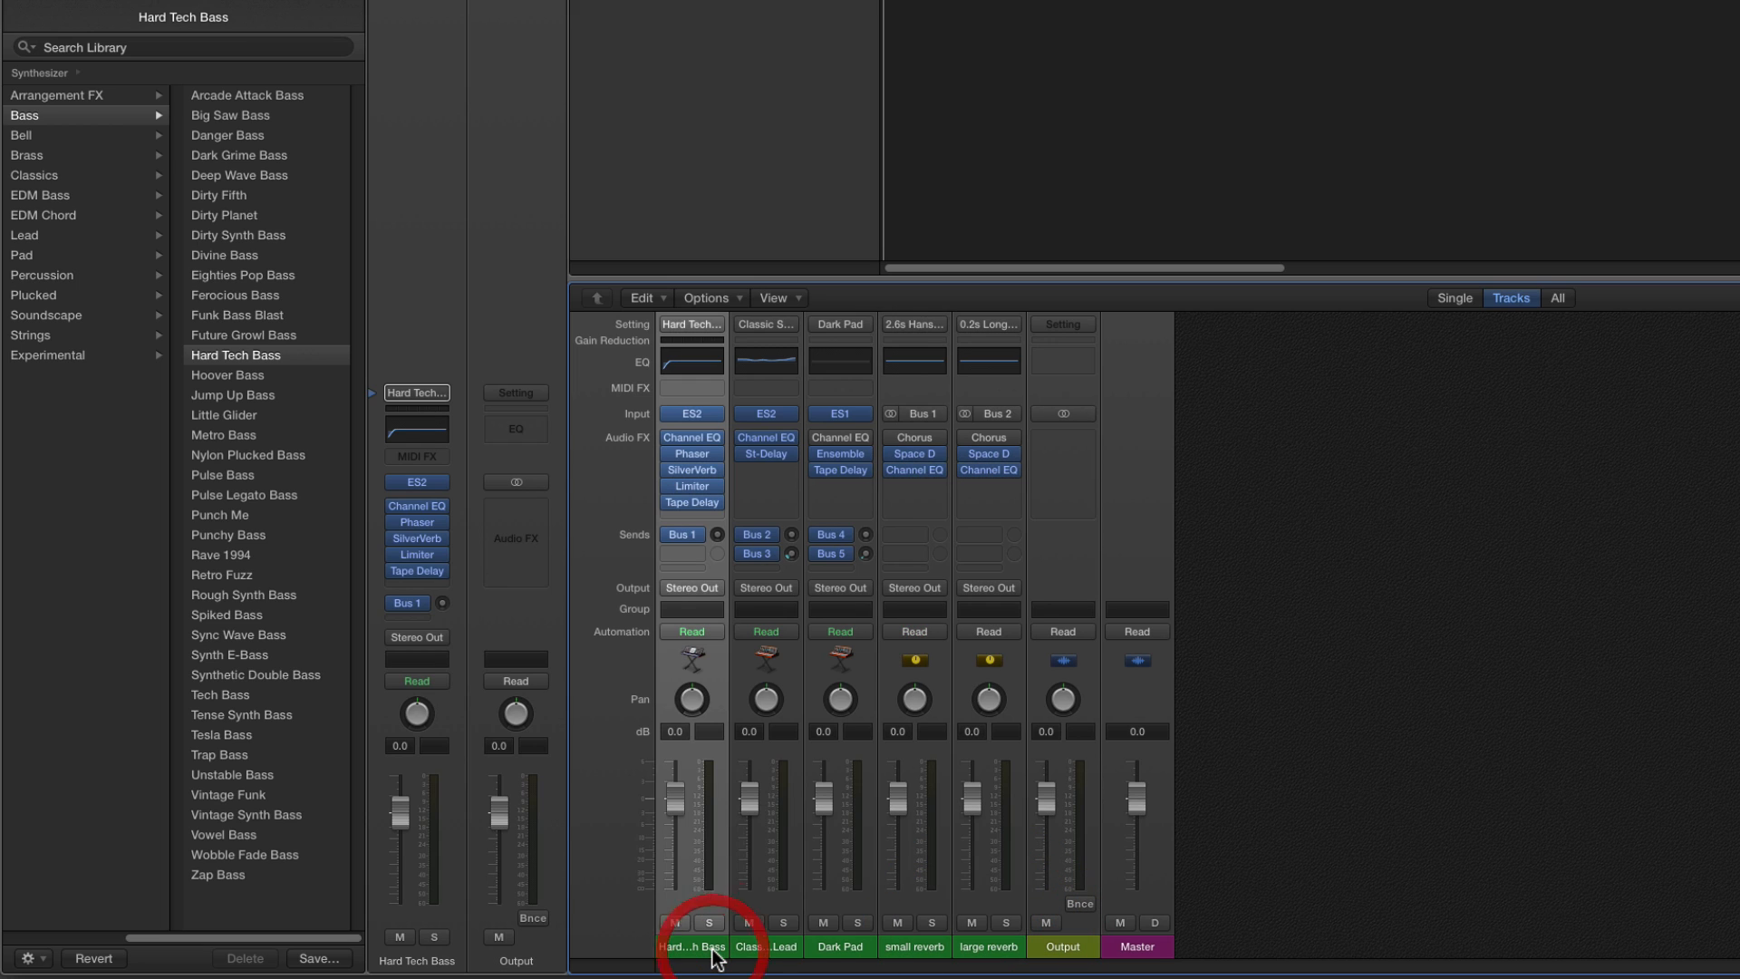
pyautogui.keyDown('shift'); pyautogui.click(841, 947); pyautogui.keyUp('shift')
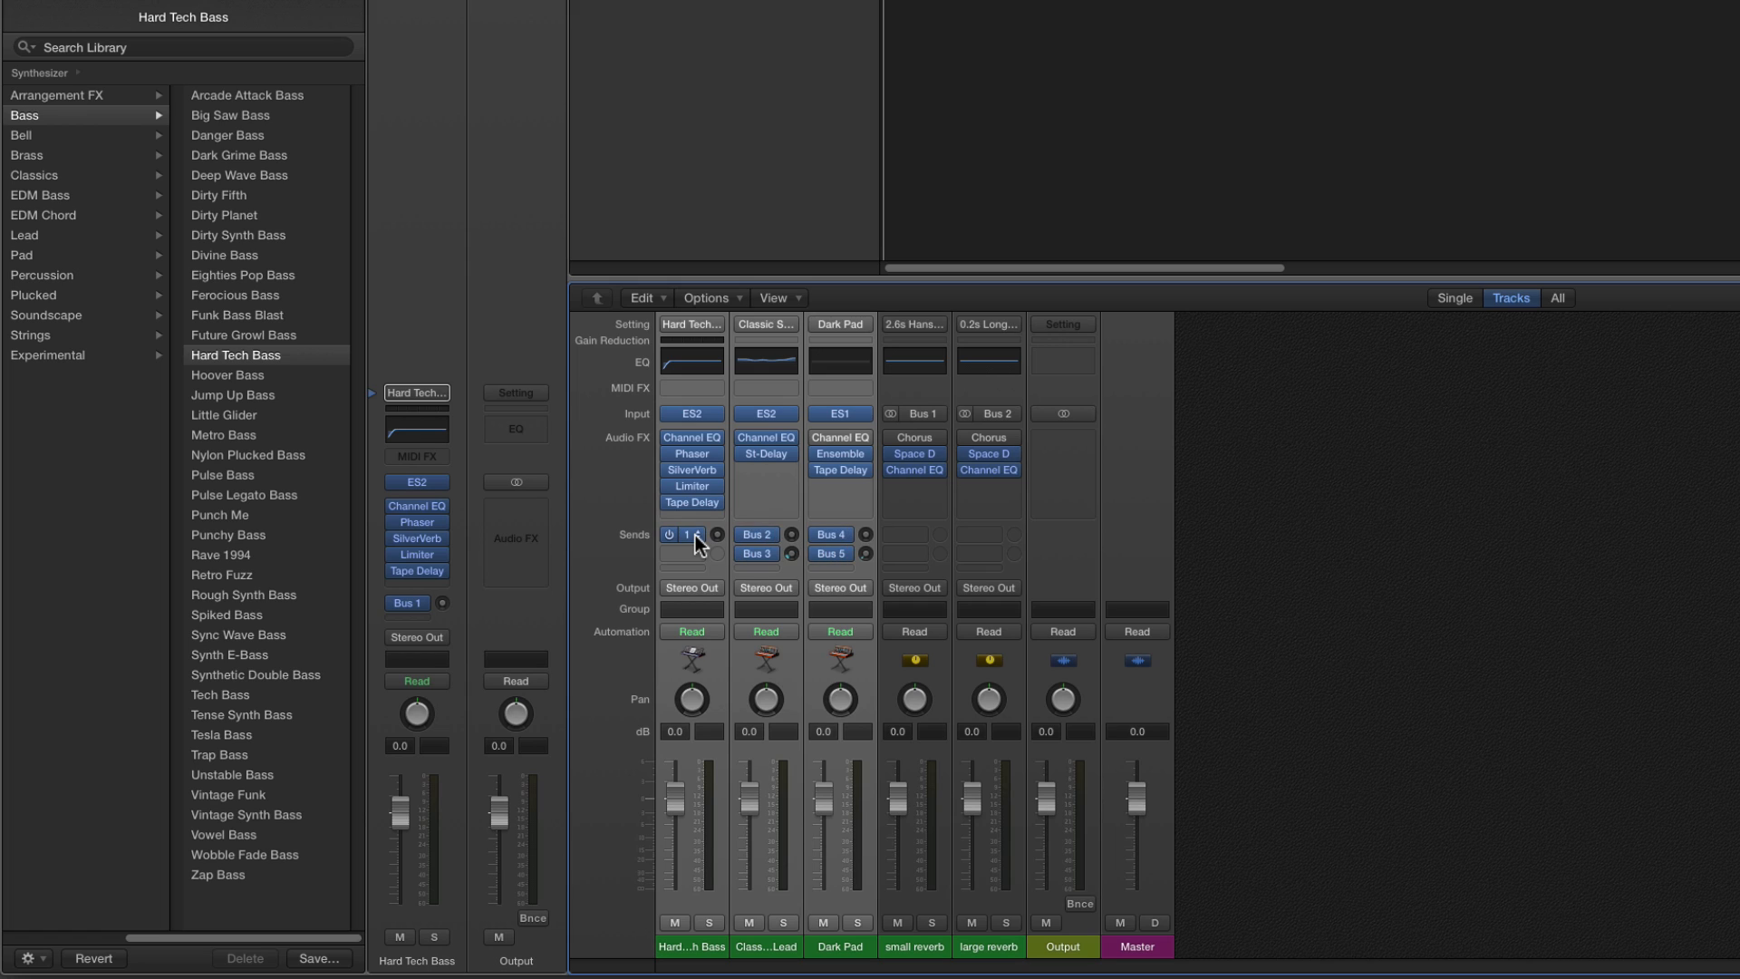
pyautogui.click(770, 536)
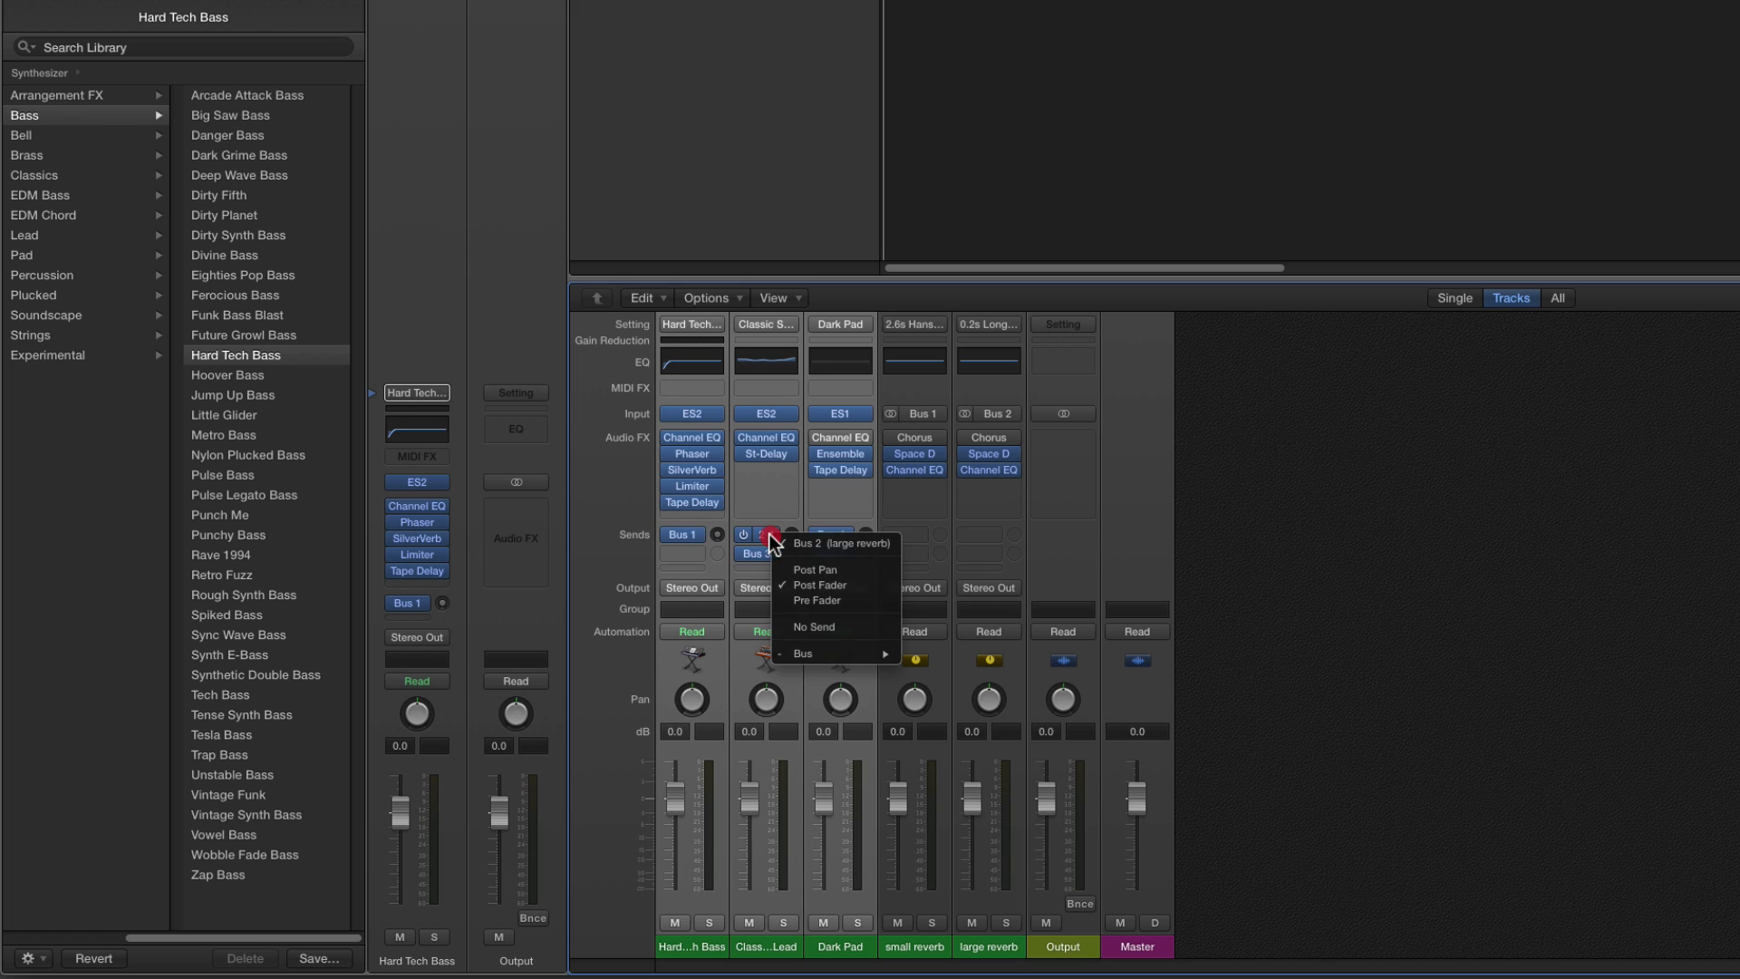
pyautogui.moveTo(803, 653)
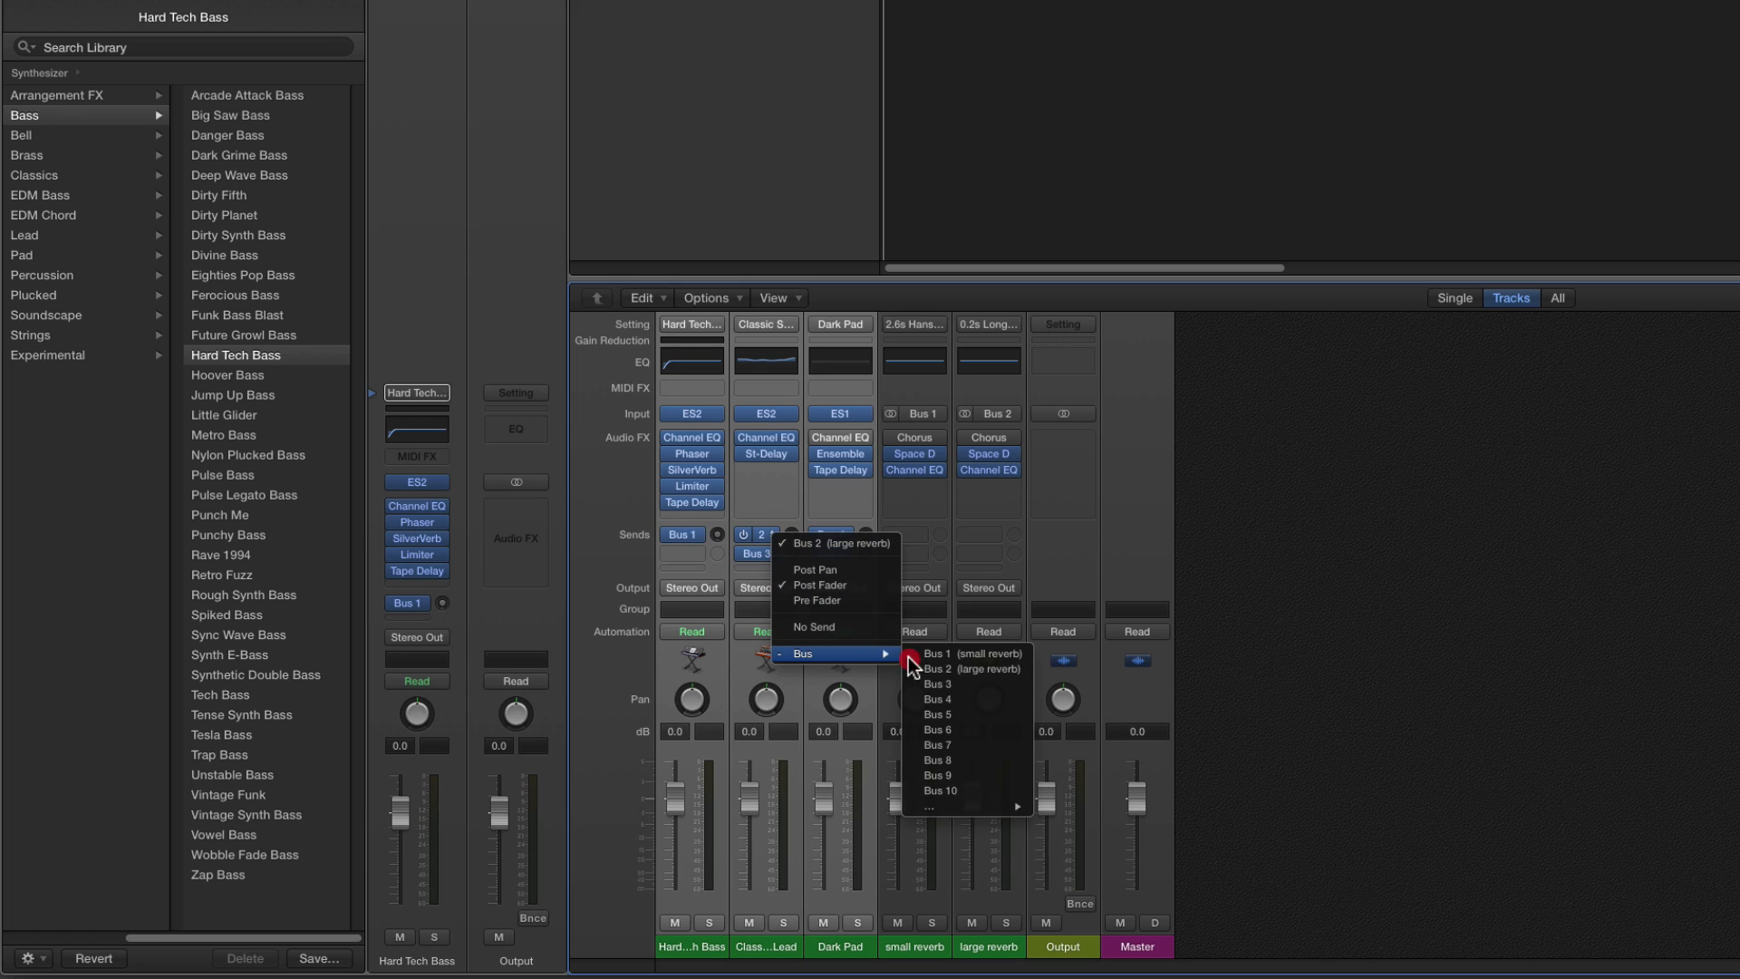
pyautogui.click(997, 654)
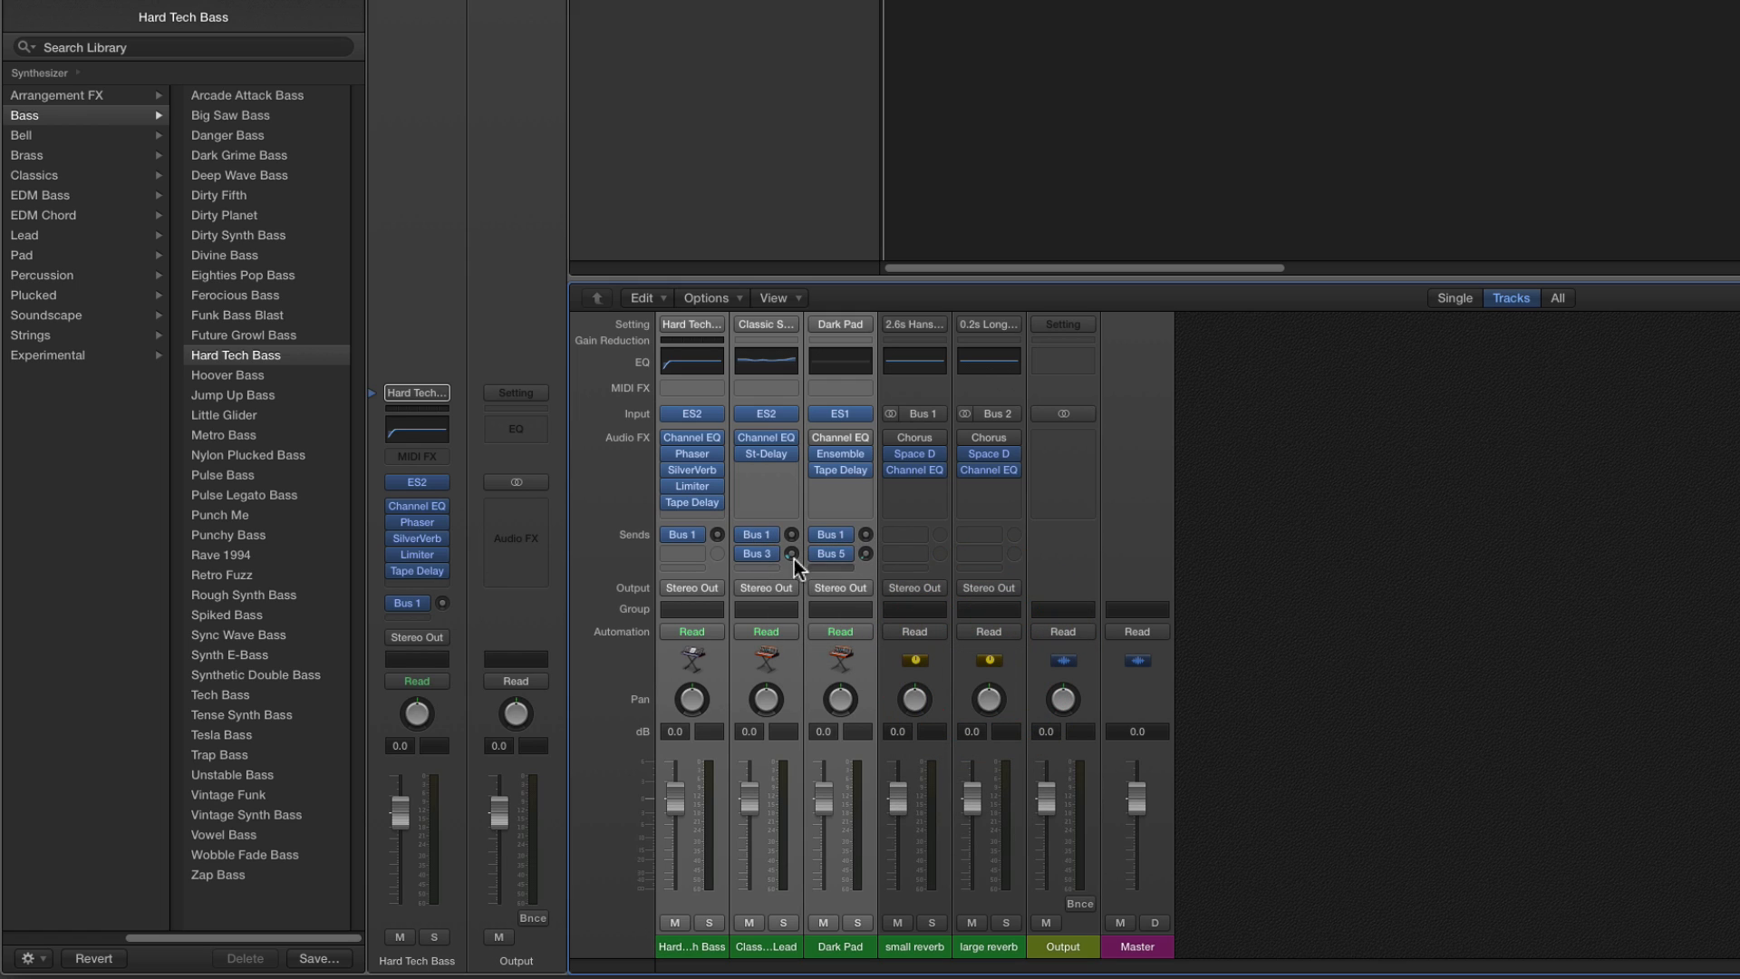
# Route the second send of all three selected instrument channels to Bus 2 (large reverb).
pyautogui.click(694, 555)
pyautogui.moveTo(725, 643)
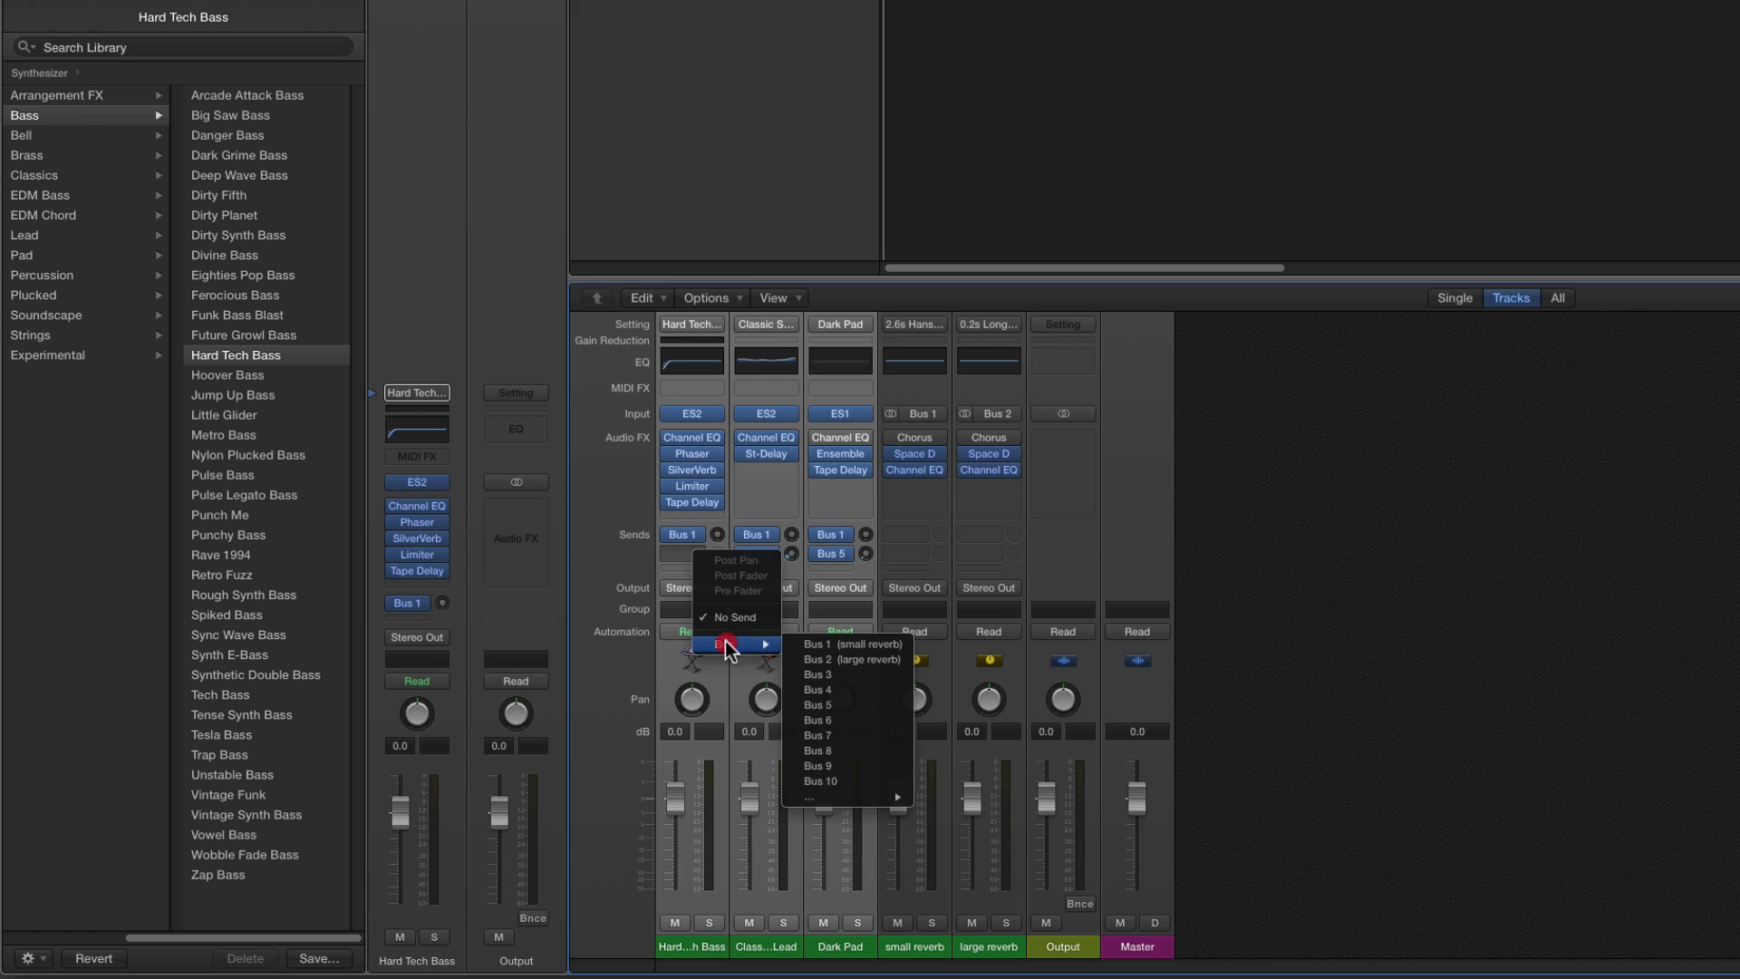
pyautogui.click(819, 662)
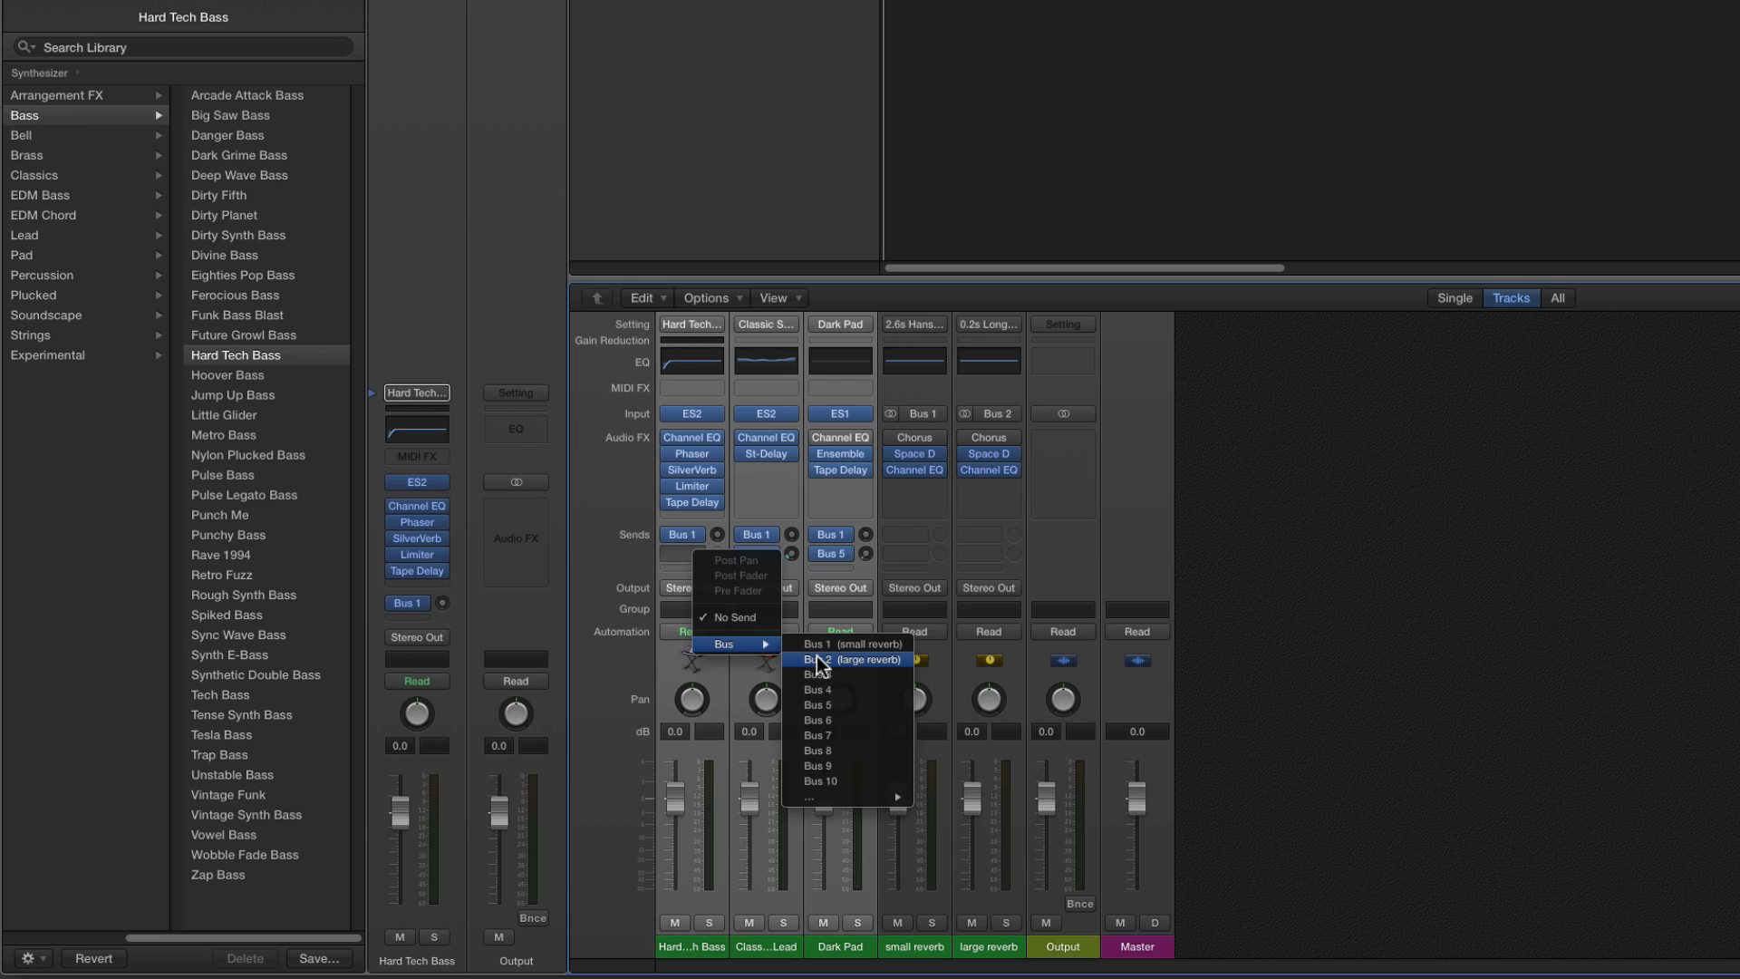
pyautogui.click(819, 660)
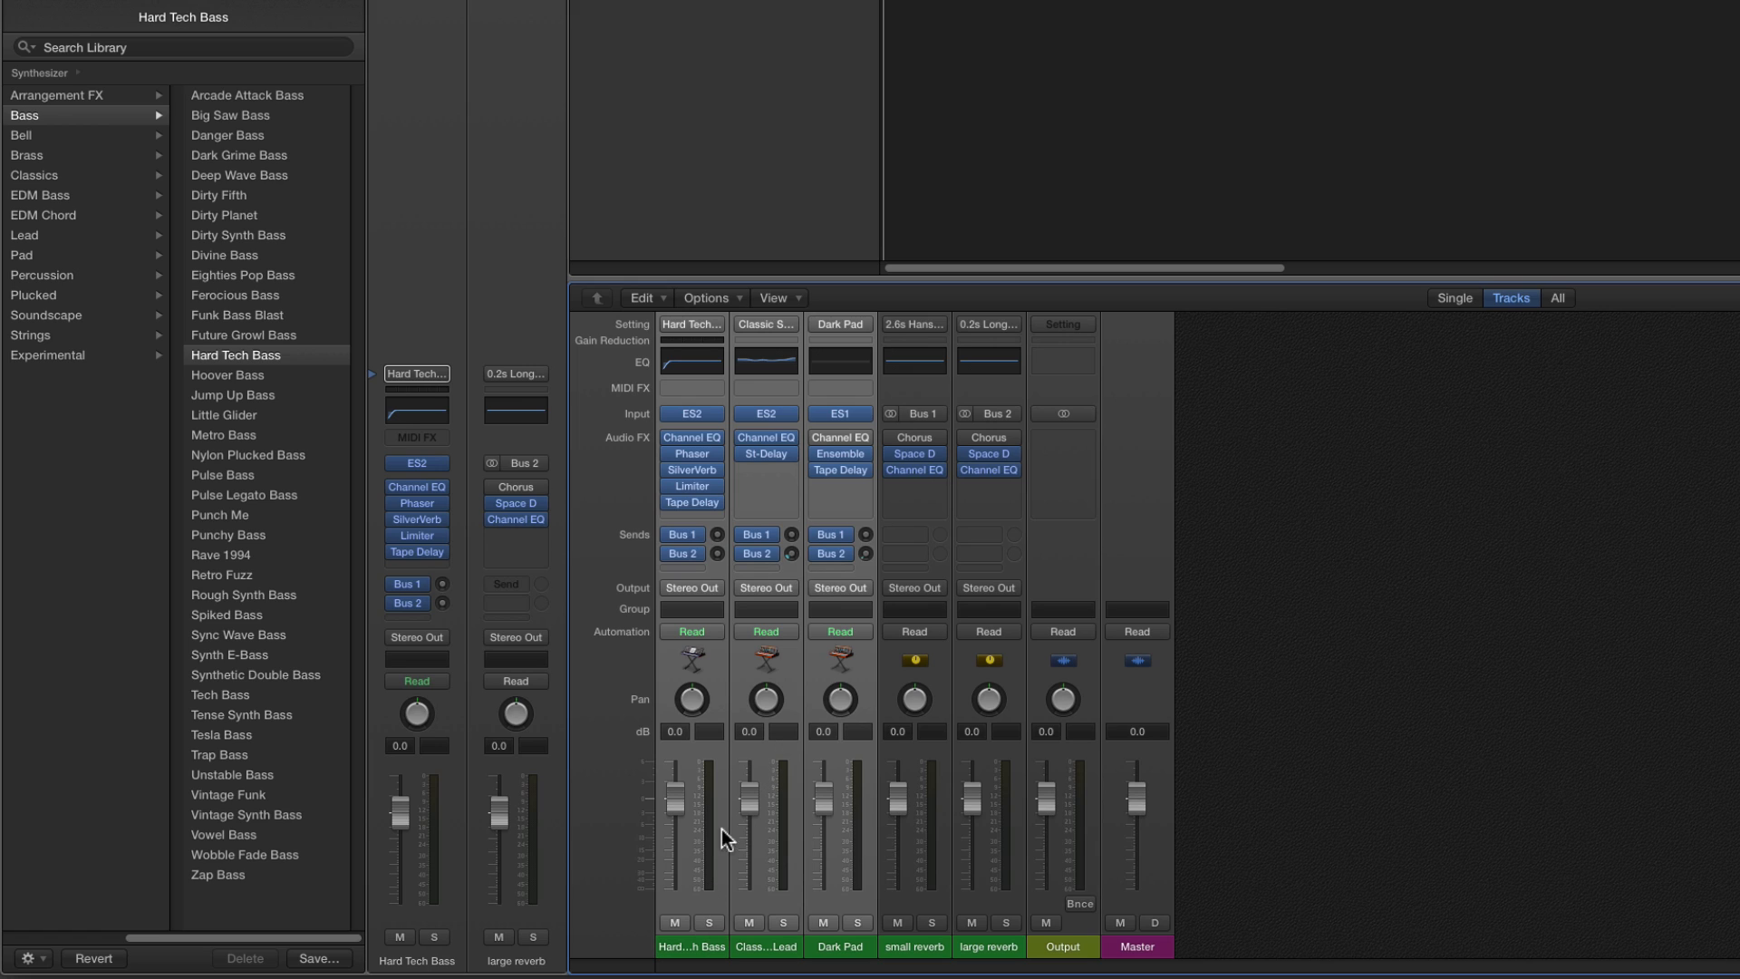
# Try raising the Hard Tech Bass channel's sends to Bus 1 and Bus 2, checking the small reverb and large reverb channels they feed.
pyautogui.click(702, 944)
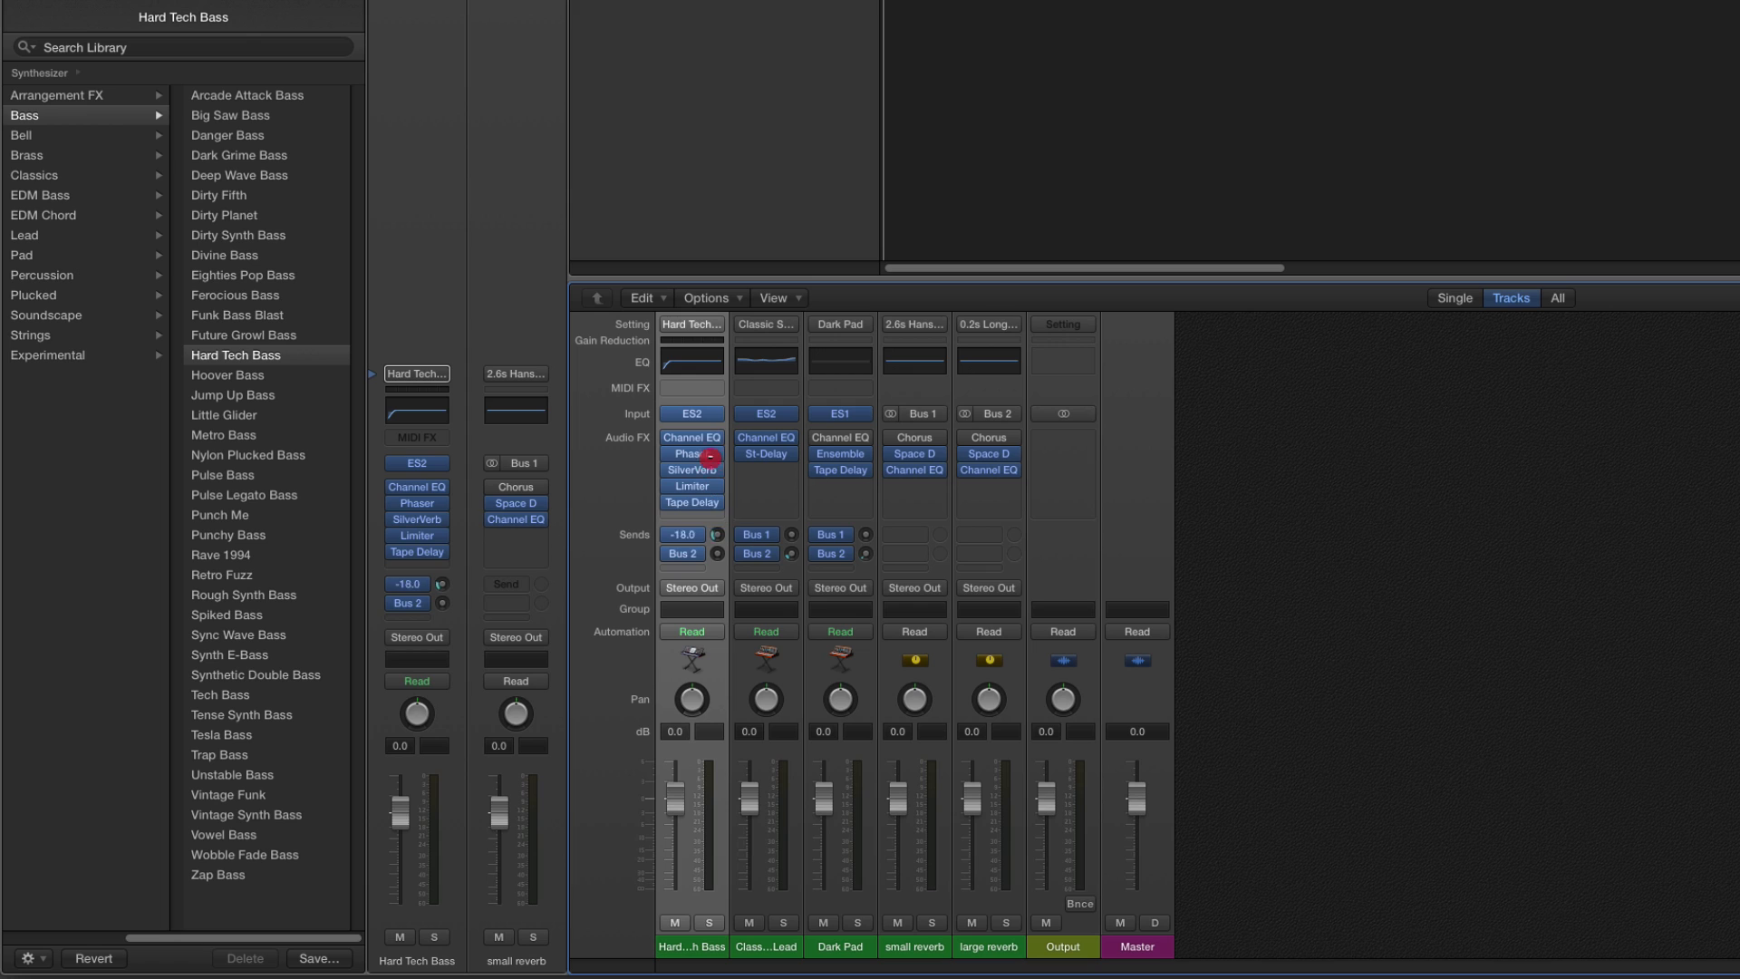
pyautogui.moveTo(717, 553)
pyautogui.mouseDown()
pyautogui.moveTo(703, 426)
pyautogui.moveTo(717, 553)
pyautogui.mouseUp()
pyautogui.click(917, 948)
pyautogui.click(997, 947)
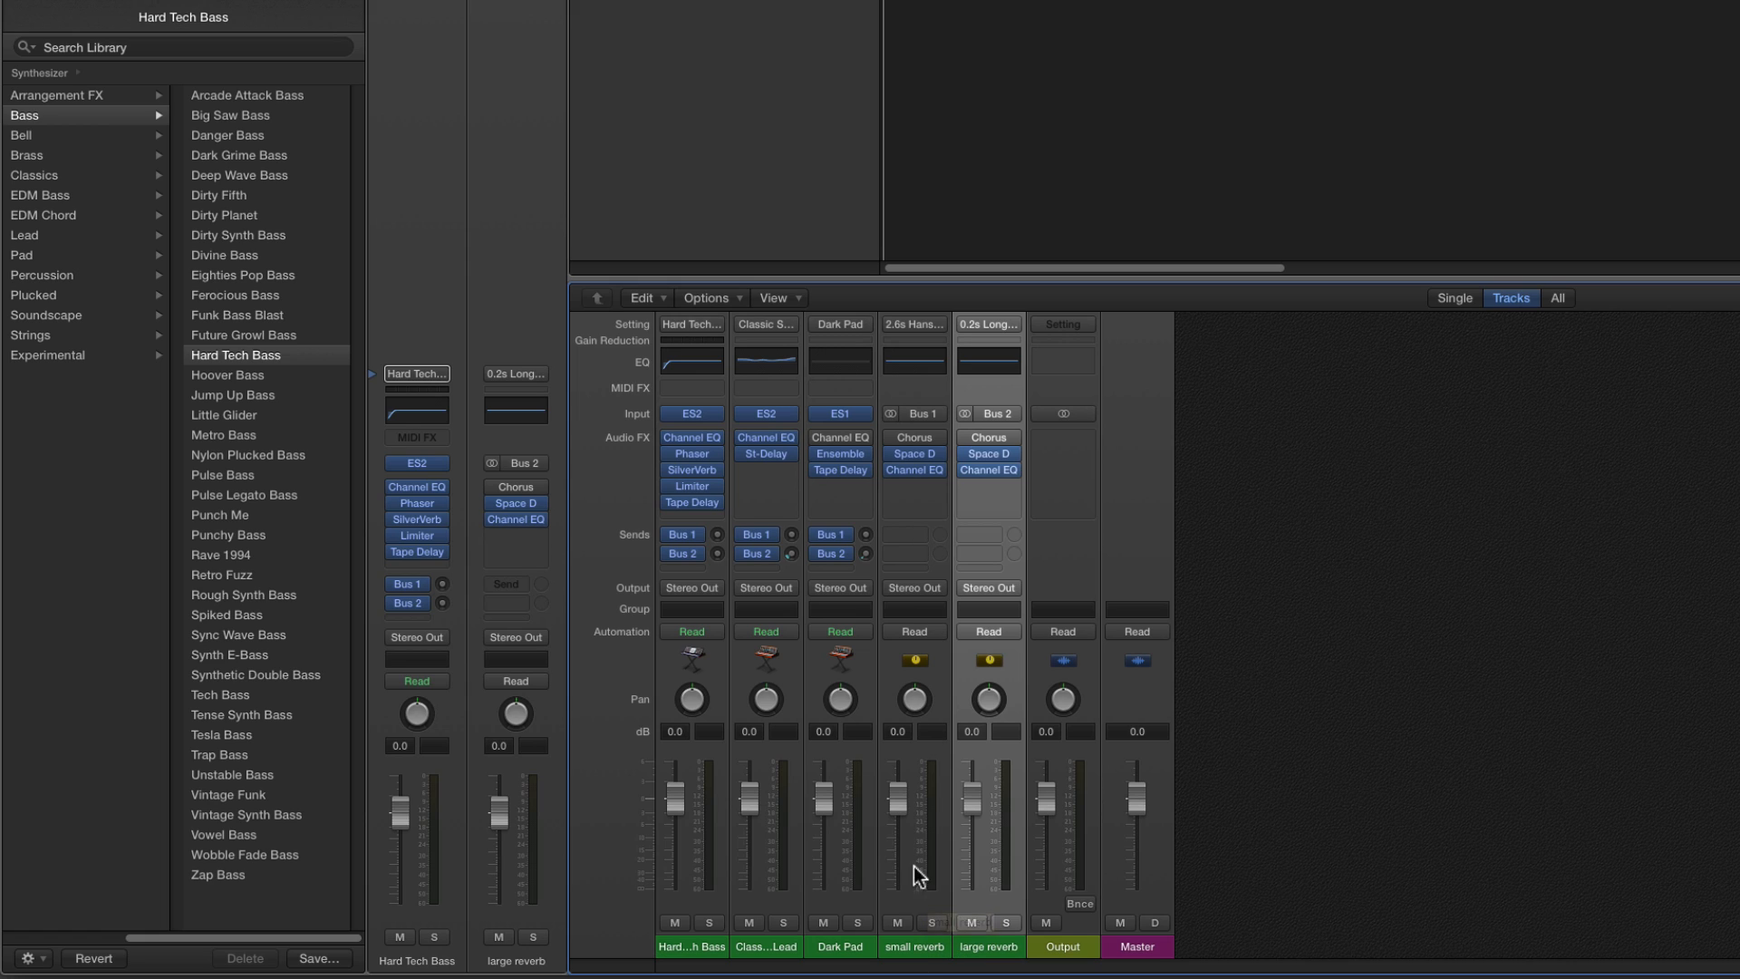
pyautogui.click(918, 949)
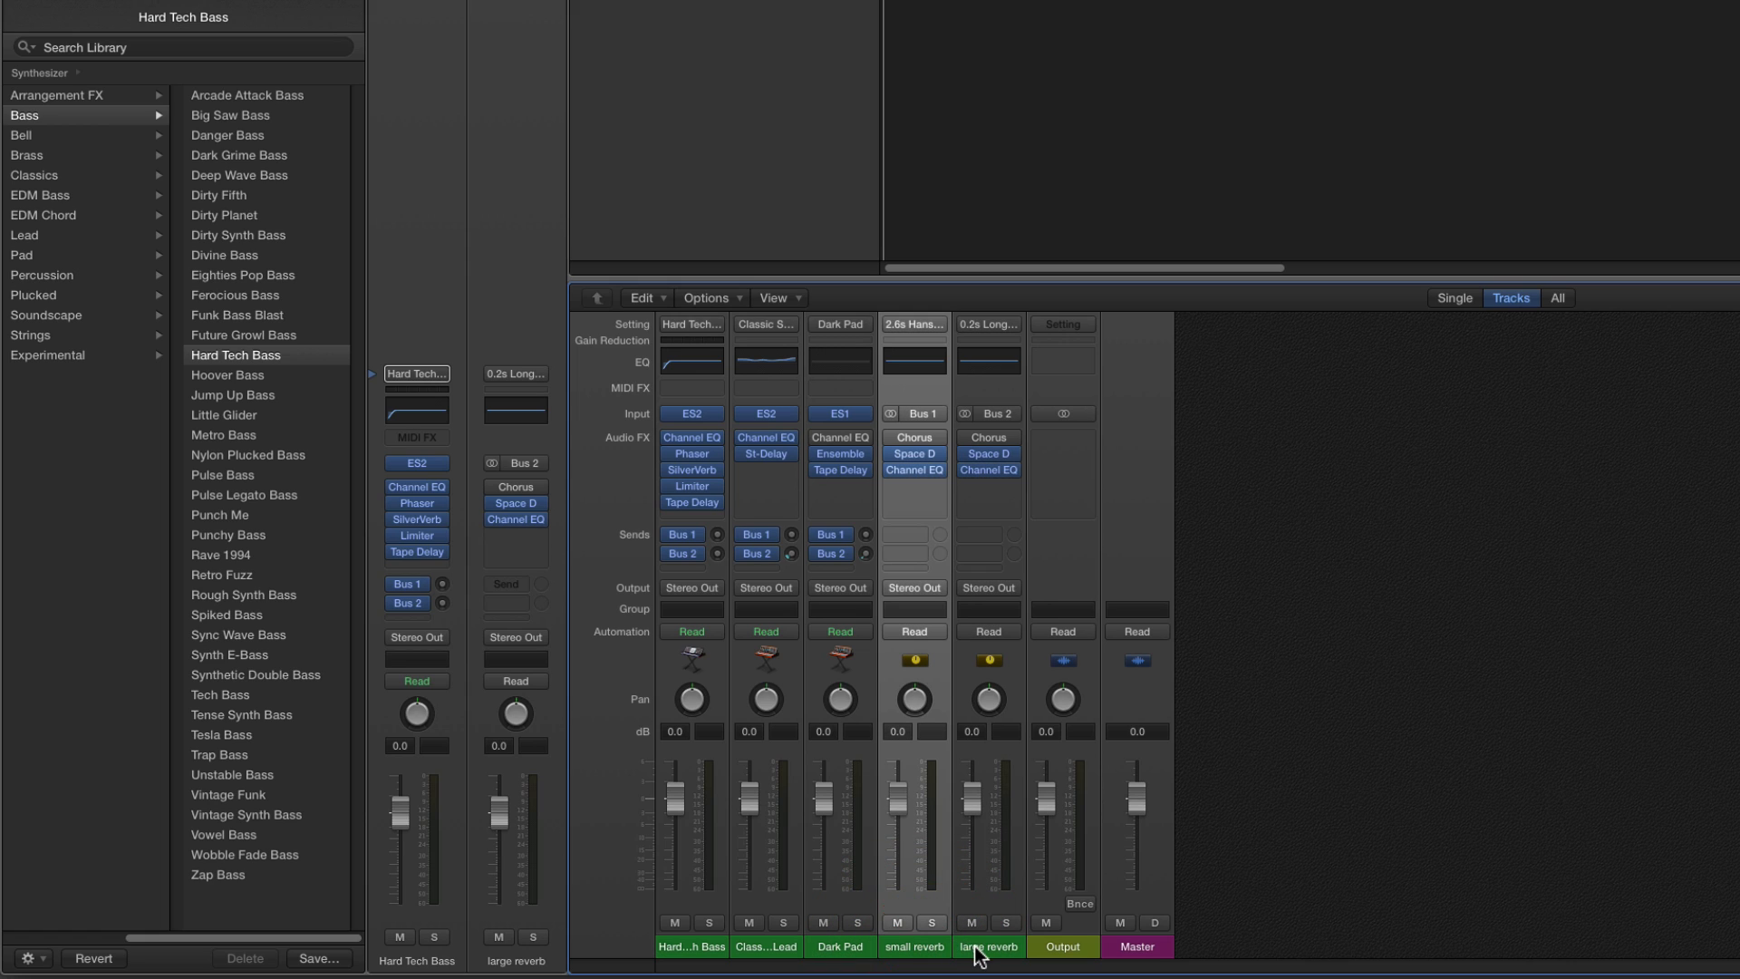
pyautogui.click(975, 948)
pyautogui.click(938, 948)
# Adjust the instrument channels' Bus 1 and Bus 2 sends, turning those of Classic Sawtooth Lead down to -∞.
pyautogui.moveTo(716, 536); pyautogui.dragTo(791, 542)
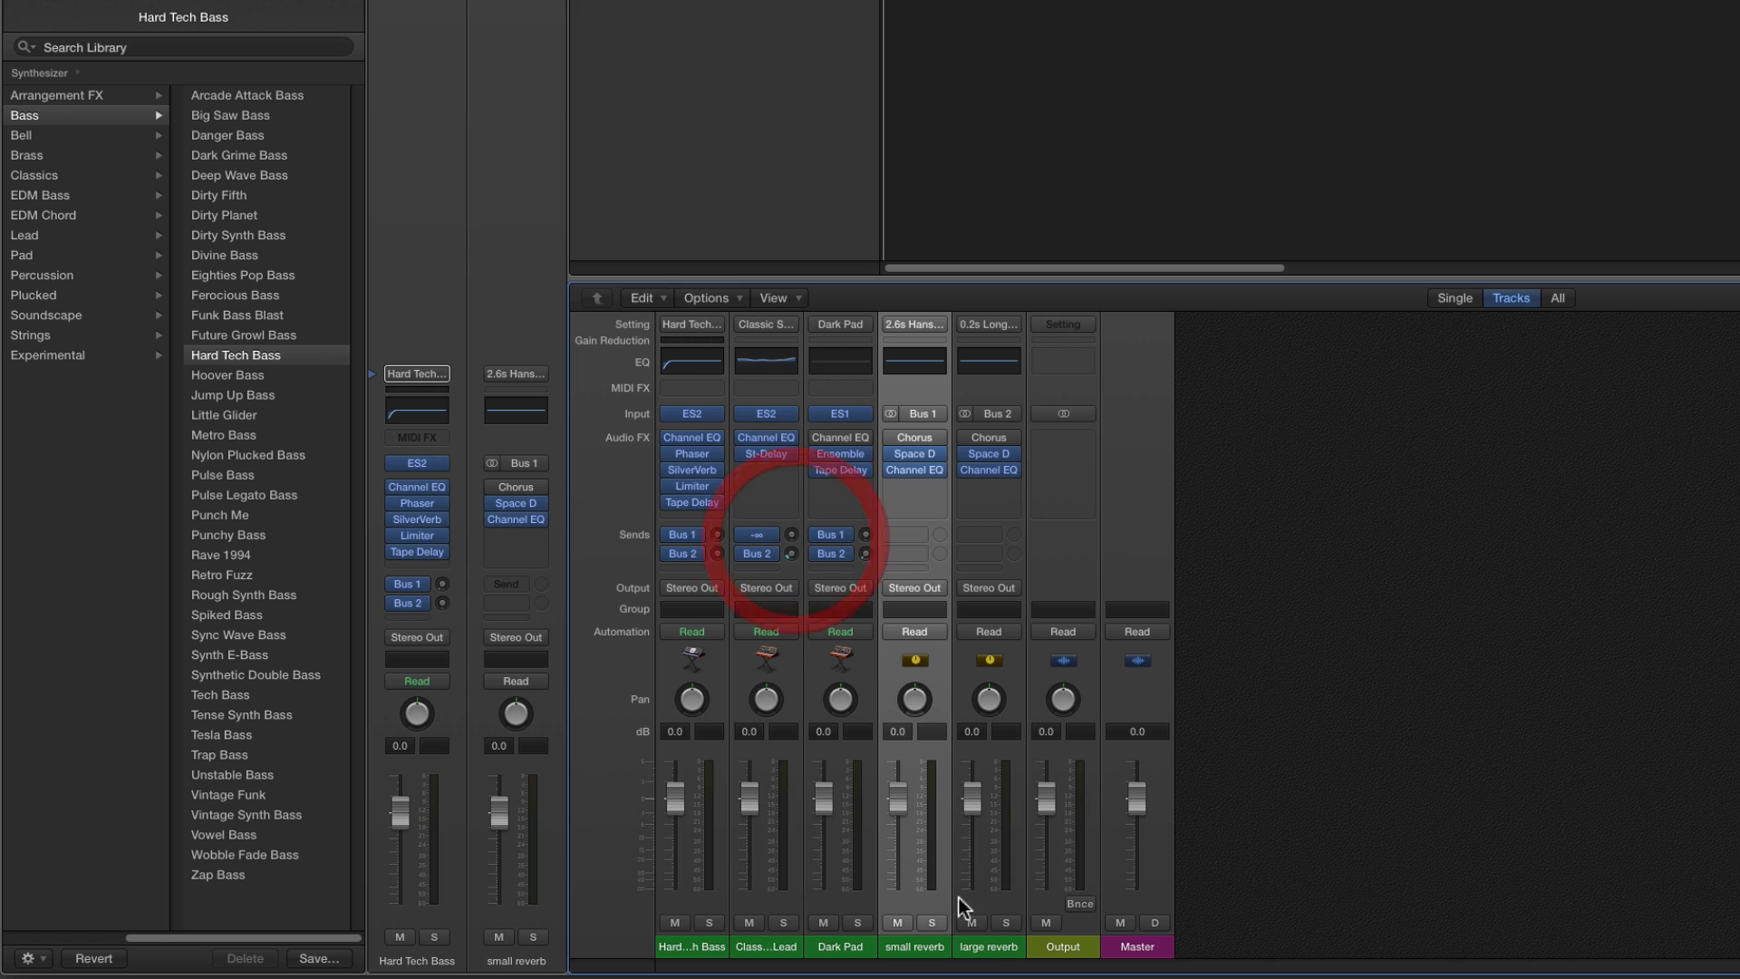
pyautogui.click(989, 947)
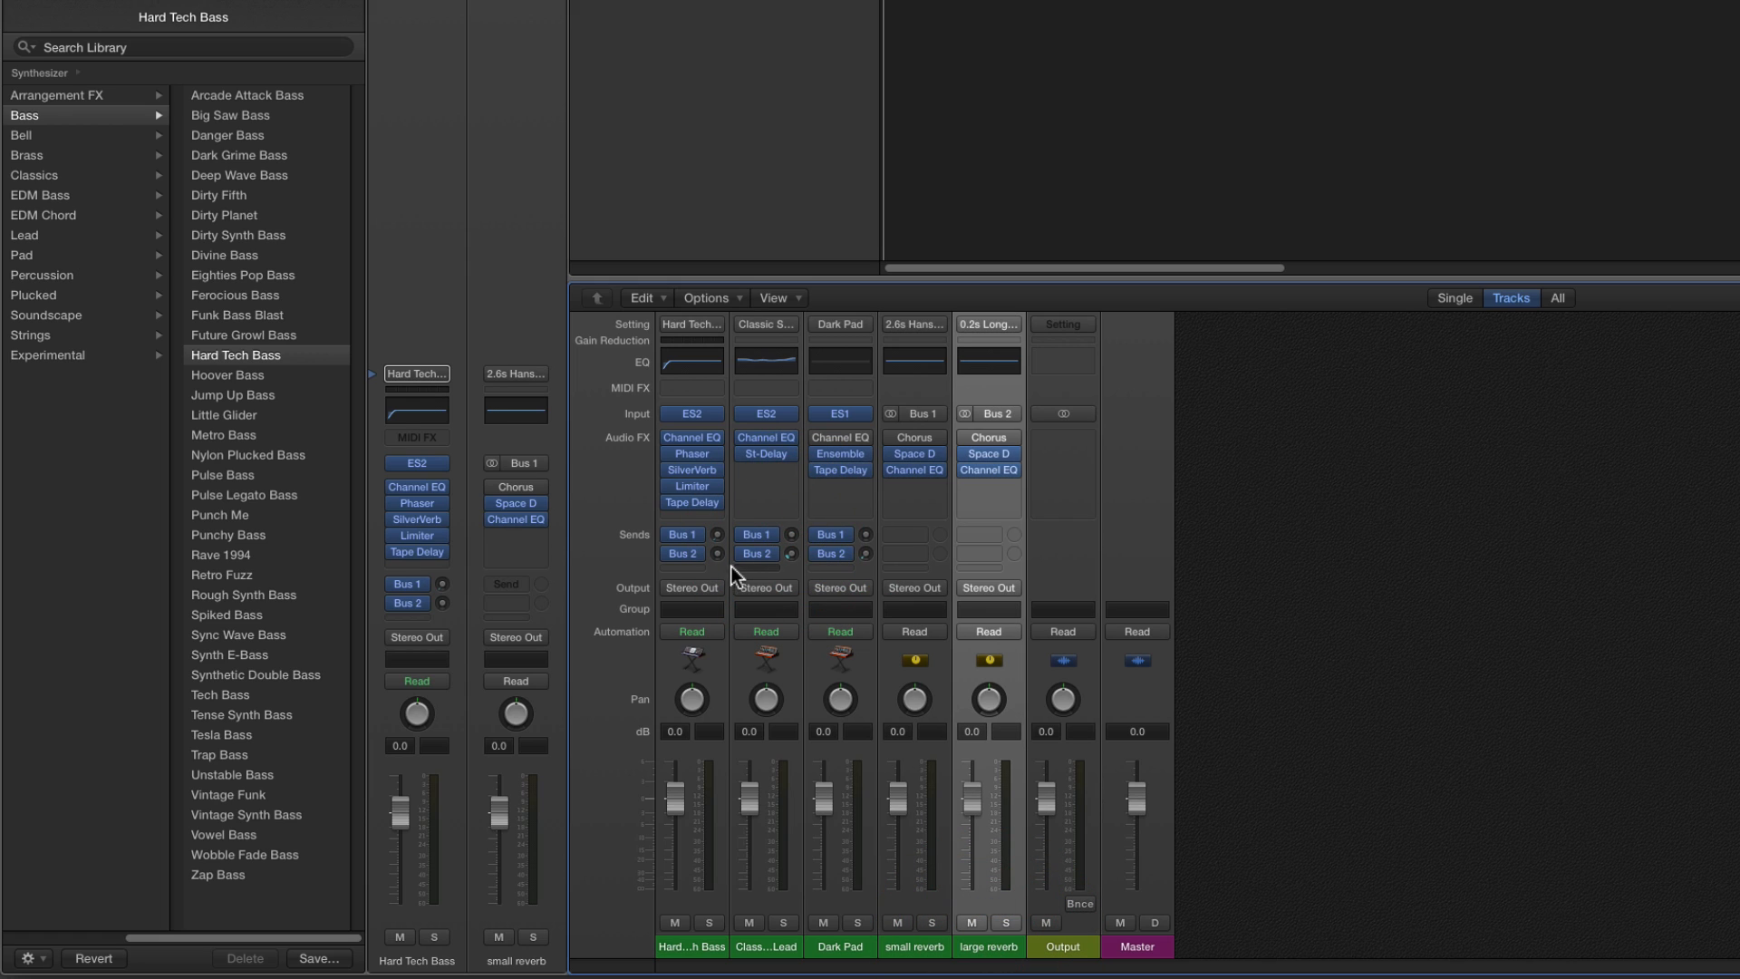
pyautogui.moveTo(717, 554)
pyautogui.mouseDown()
pyautogui.moveTo(716, 456)
pyautogui.moveTo(719, 555)
pyautogui.moveTo(791, 522)
pyautogui.moveTo(803, 573)
pyautogui.moveTo(867, 548)
pyautogui.moveTo(884, 617)
pyautogui.mouseUp()
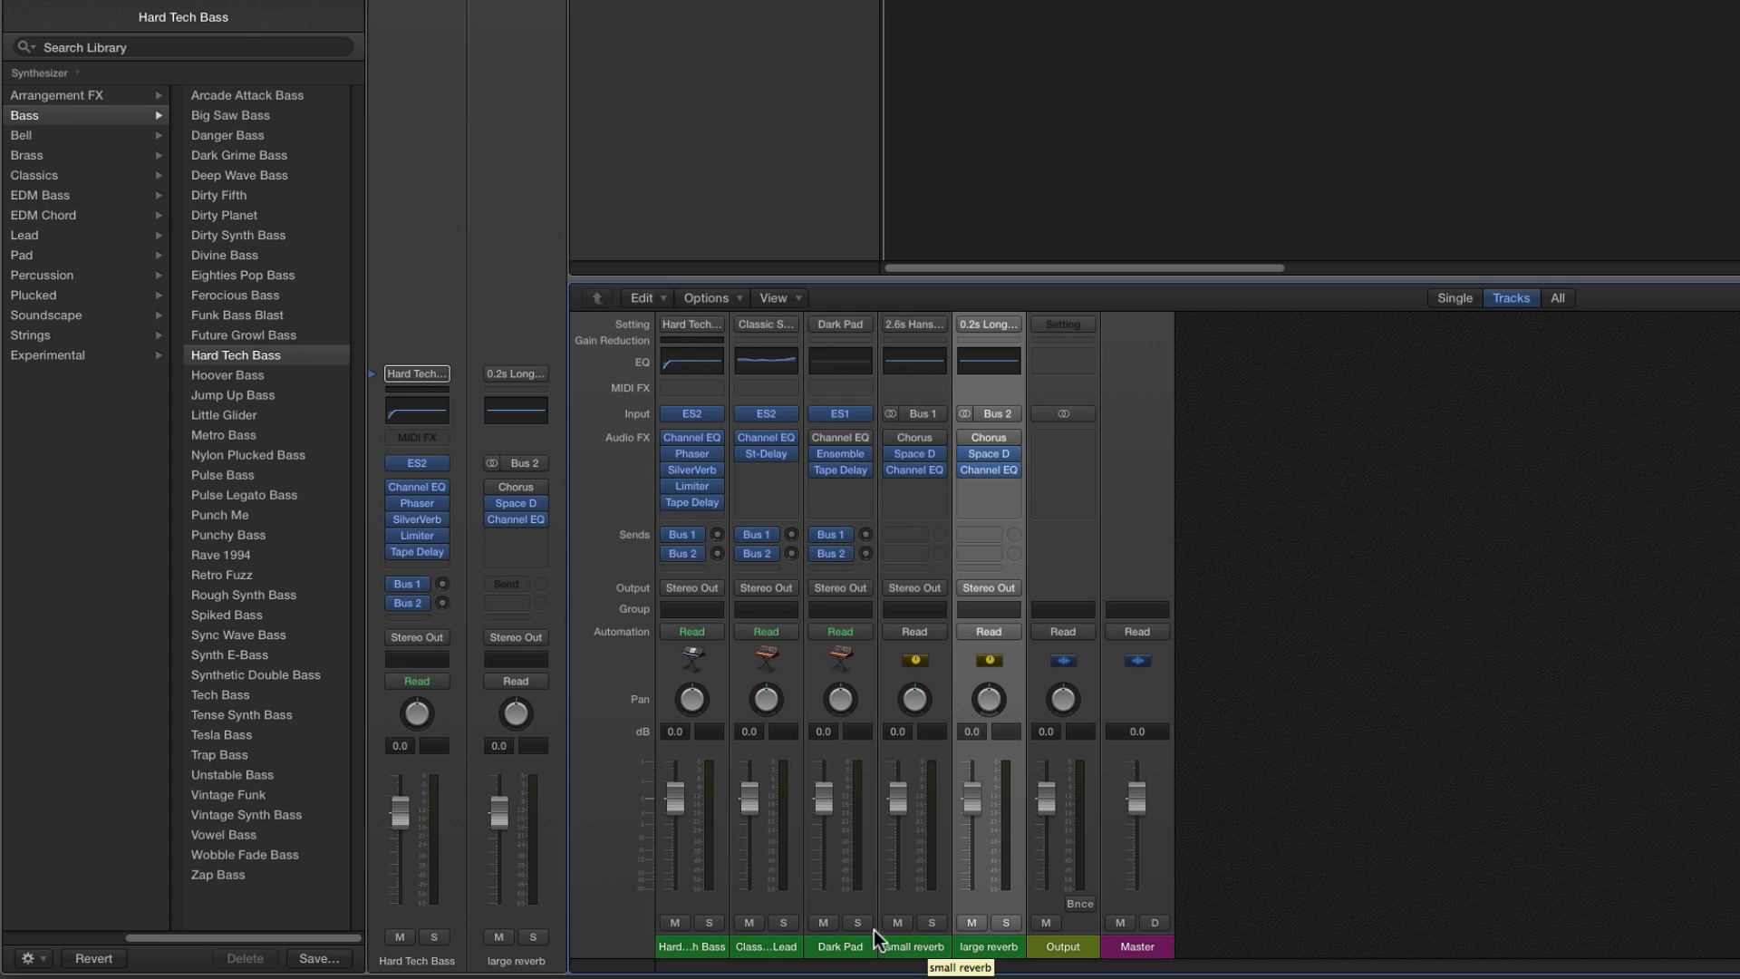
# Try the Bus 1 and Bus 2 send levels on the Classic Sawtooth Lead channel, bringing both back to -∞.
pyautogui.click(766, 946)
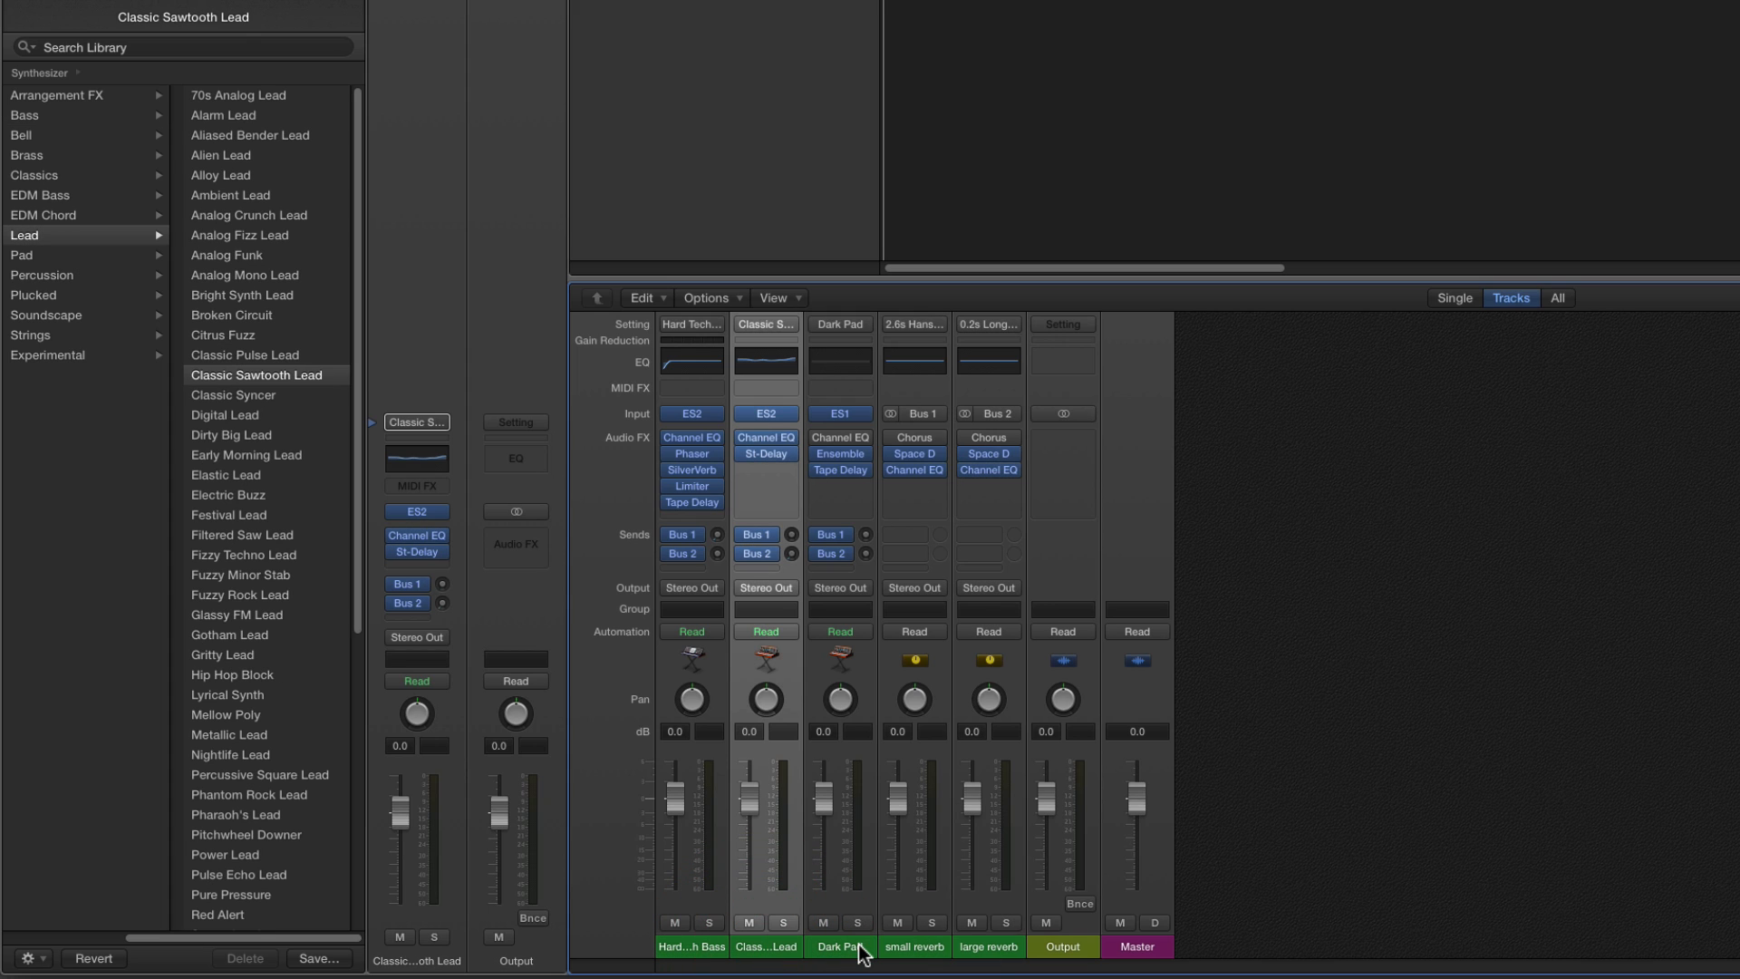
pyautogui.click(843, 946)
pyautogui.click(770, 946)
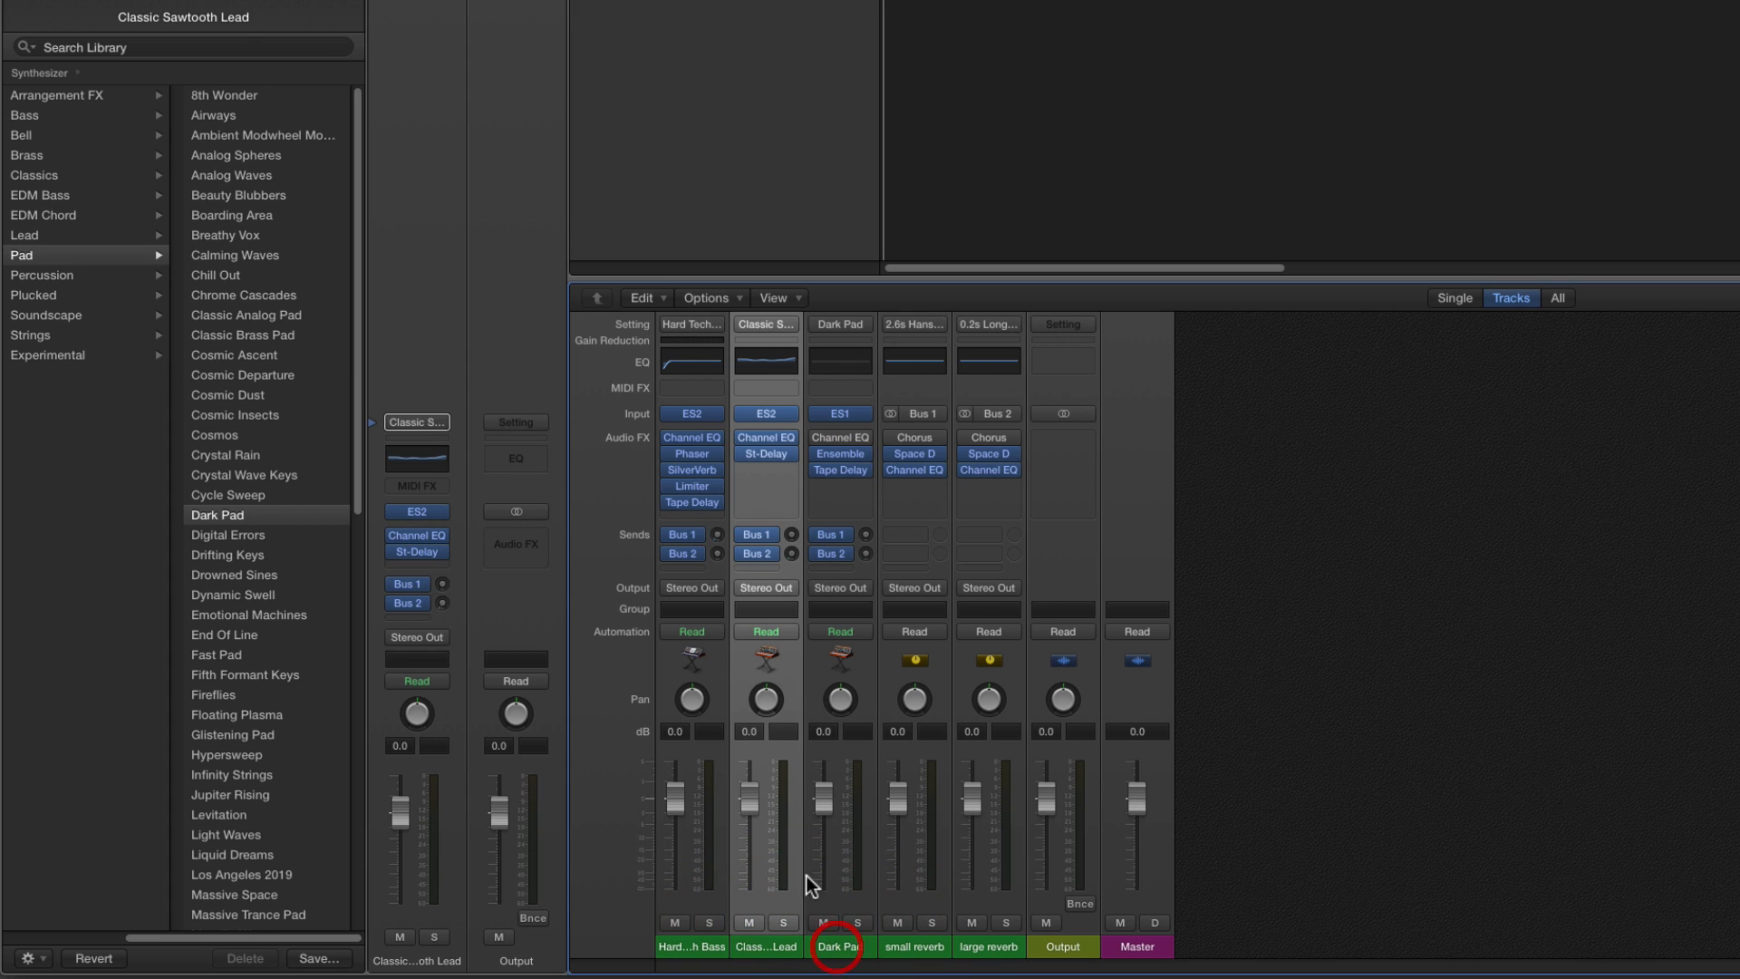
pyautogui.click(836, 946)
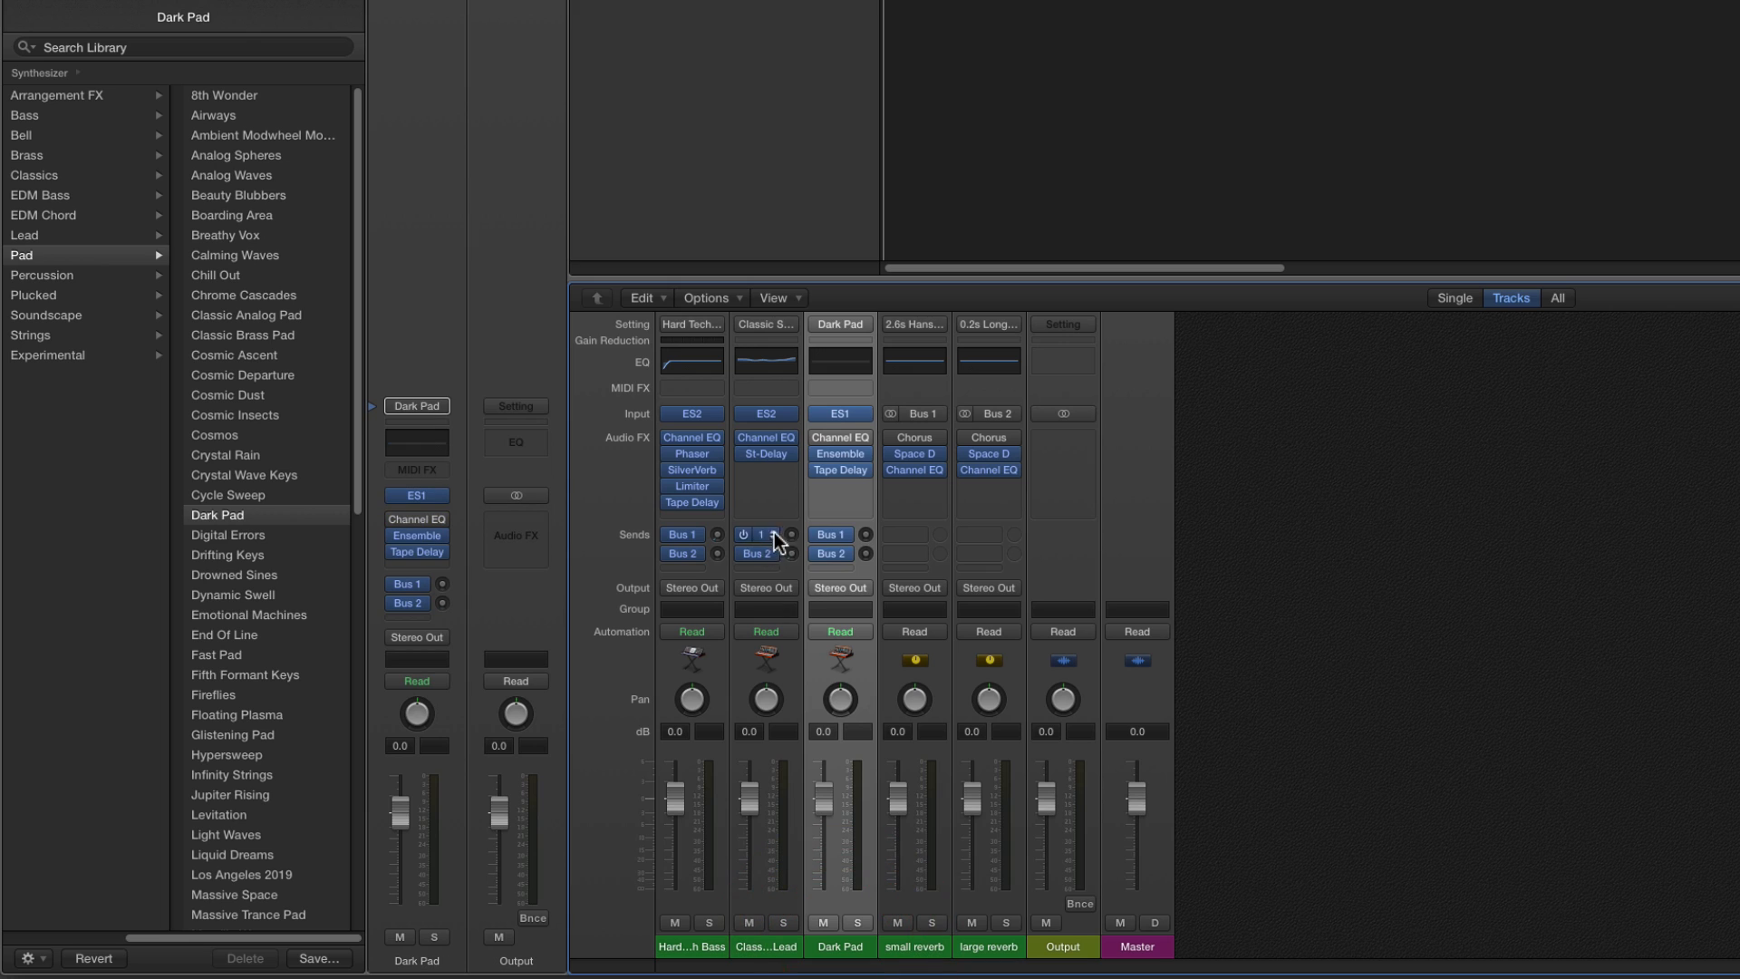
pyautogui.click(777, 946)
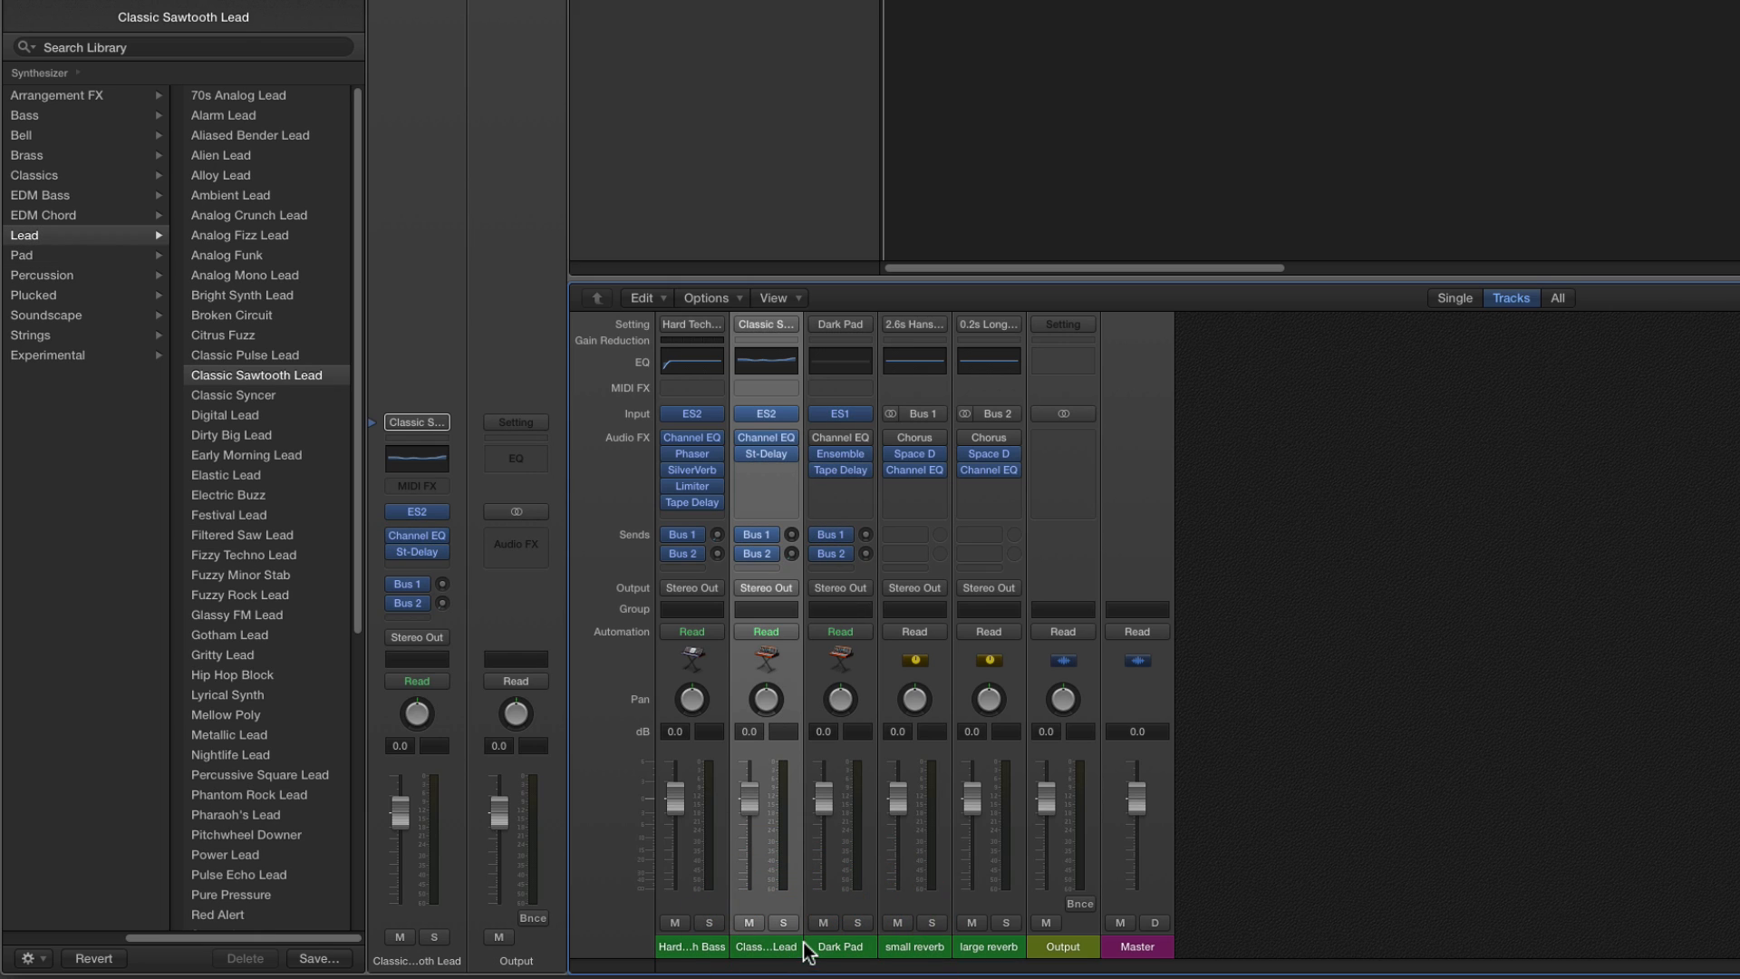
pyautogui.moveTo(791, 535); pyautogui.dragTo(801, 575)
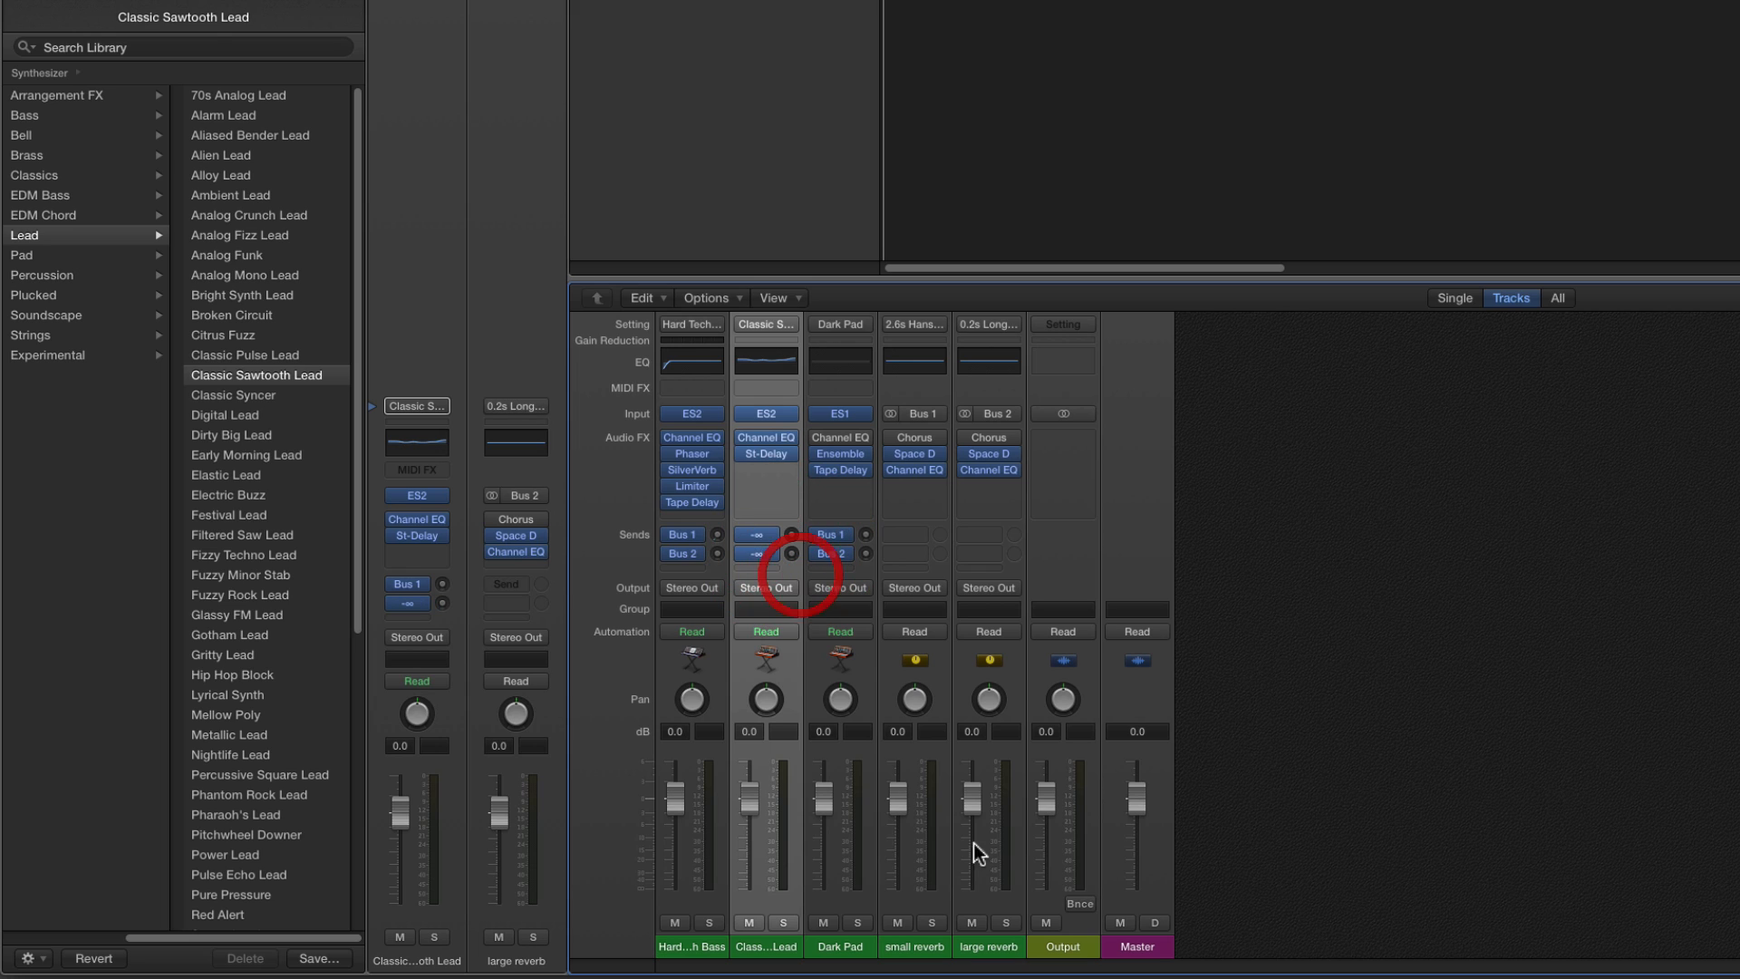
# Examine the small reverb and large reverb channels in relation to the three instrument channels that share them.
pyautogui.click(934, 943)
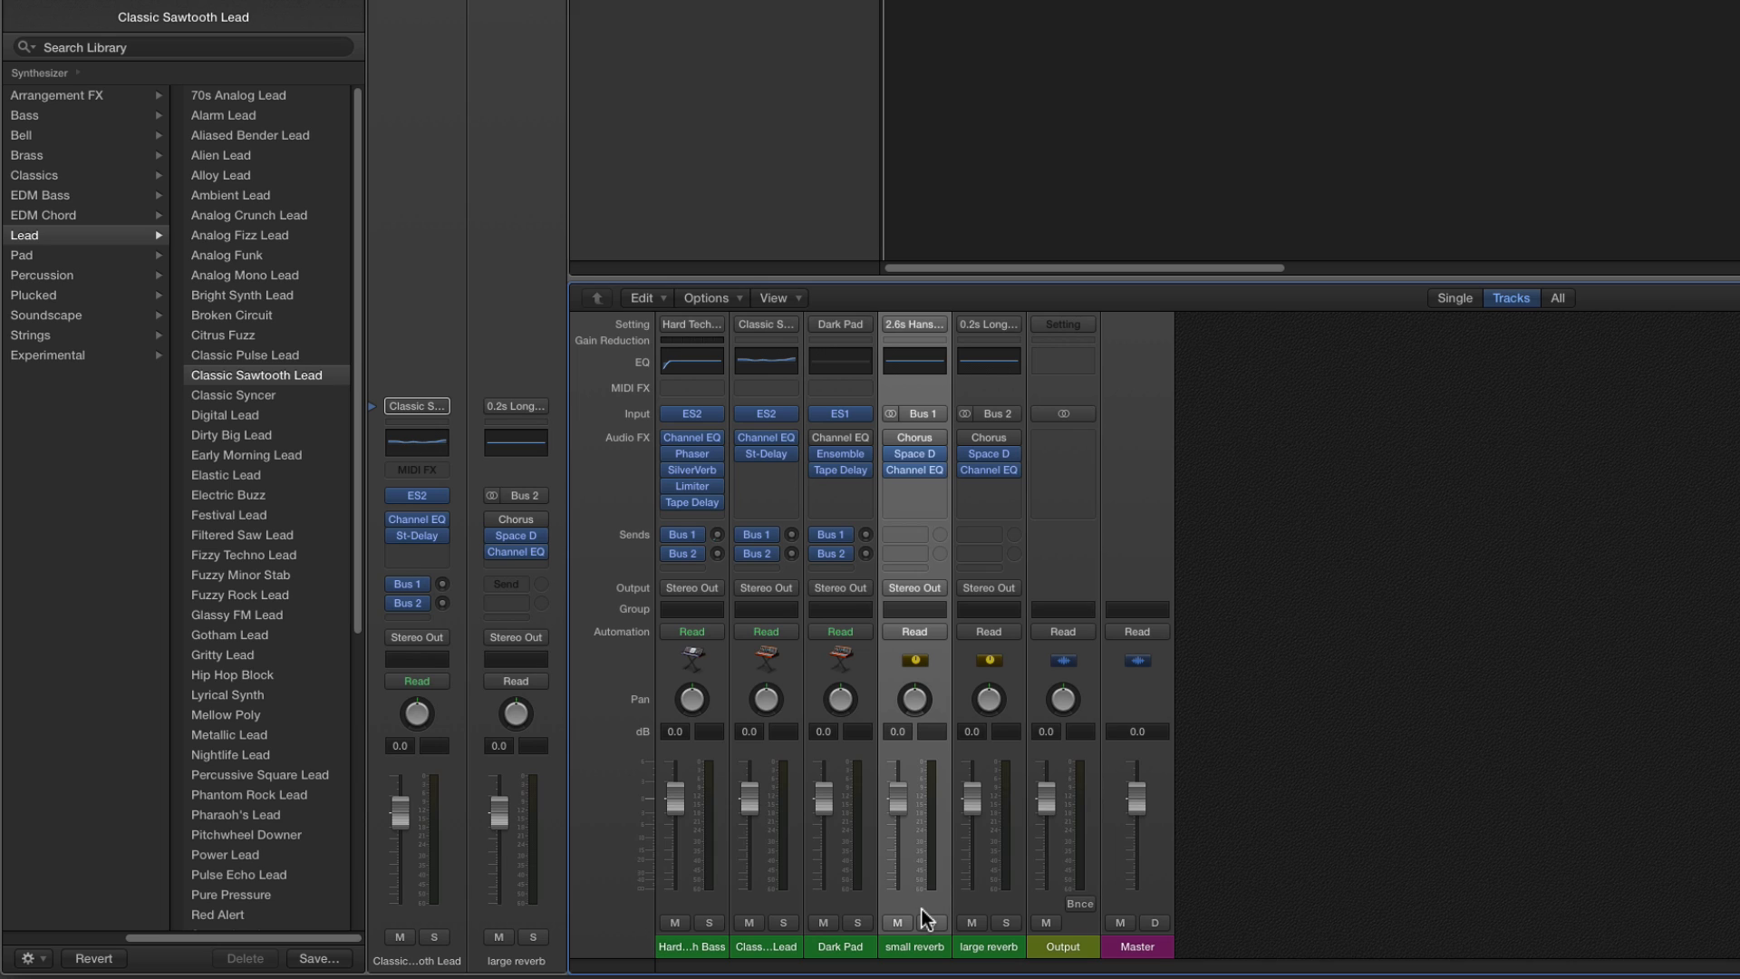
pyautogui.click(997, 952)
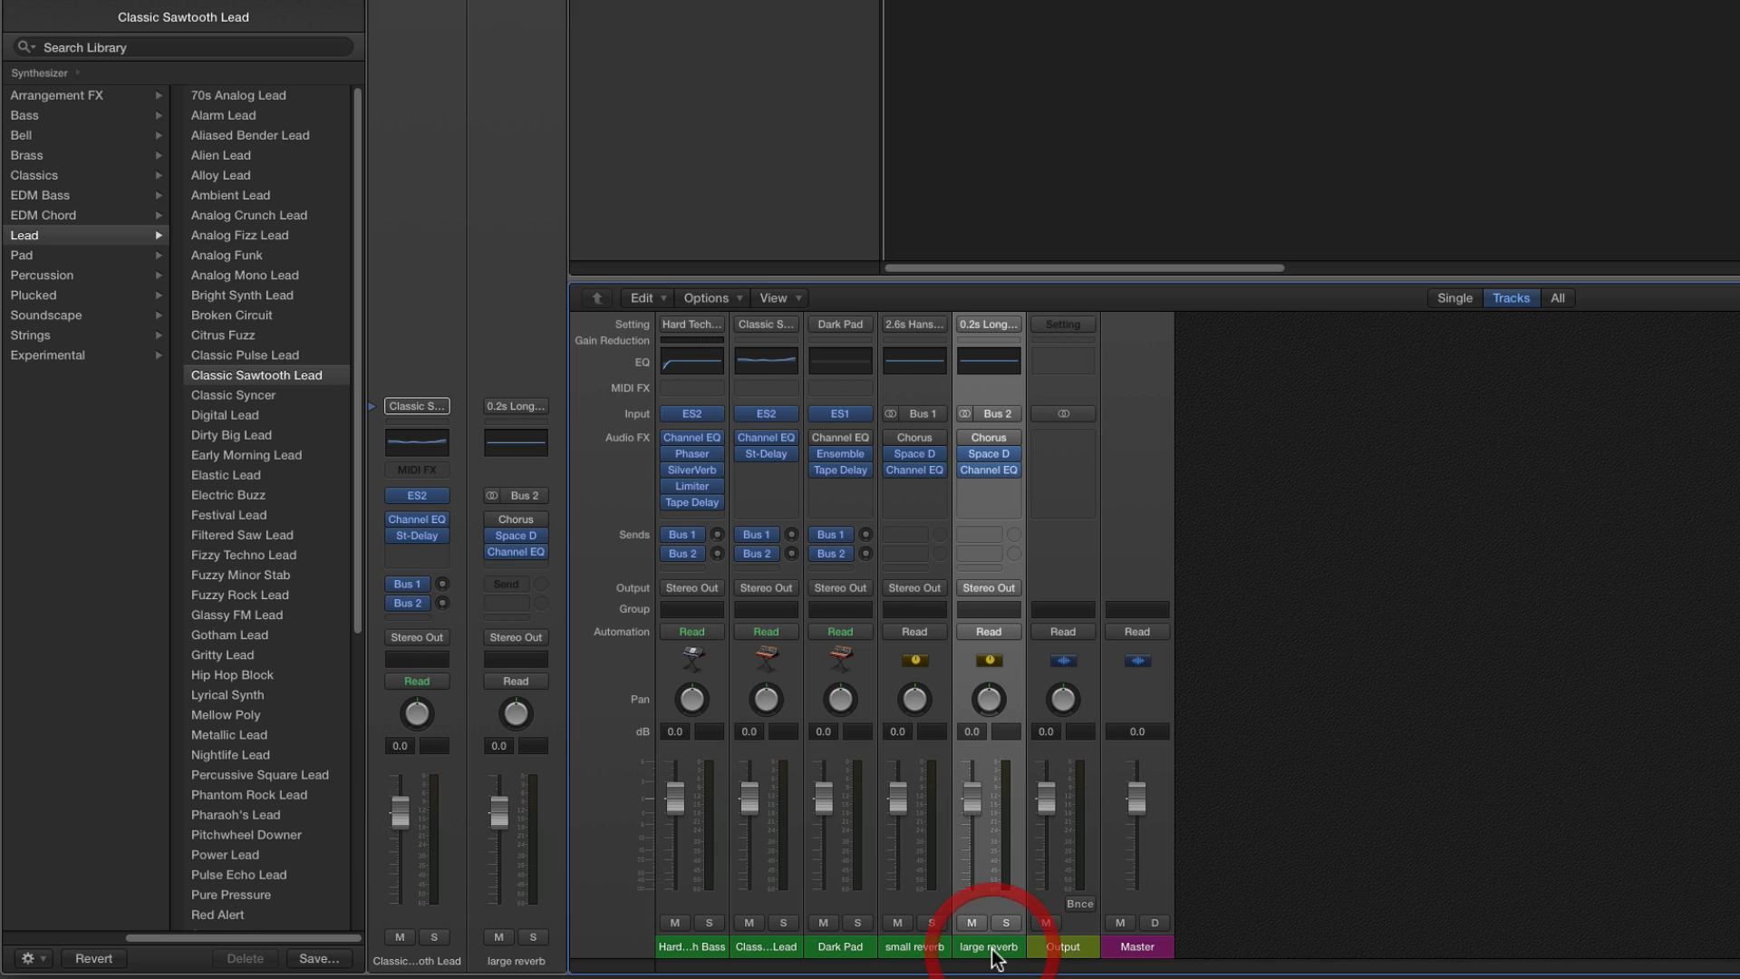
pyautogui.click(767, 946)
pyautogui.click(825, 947)
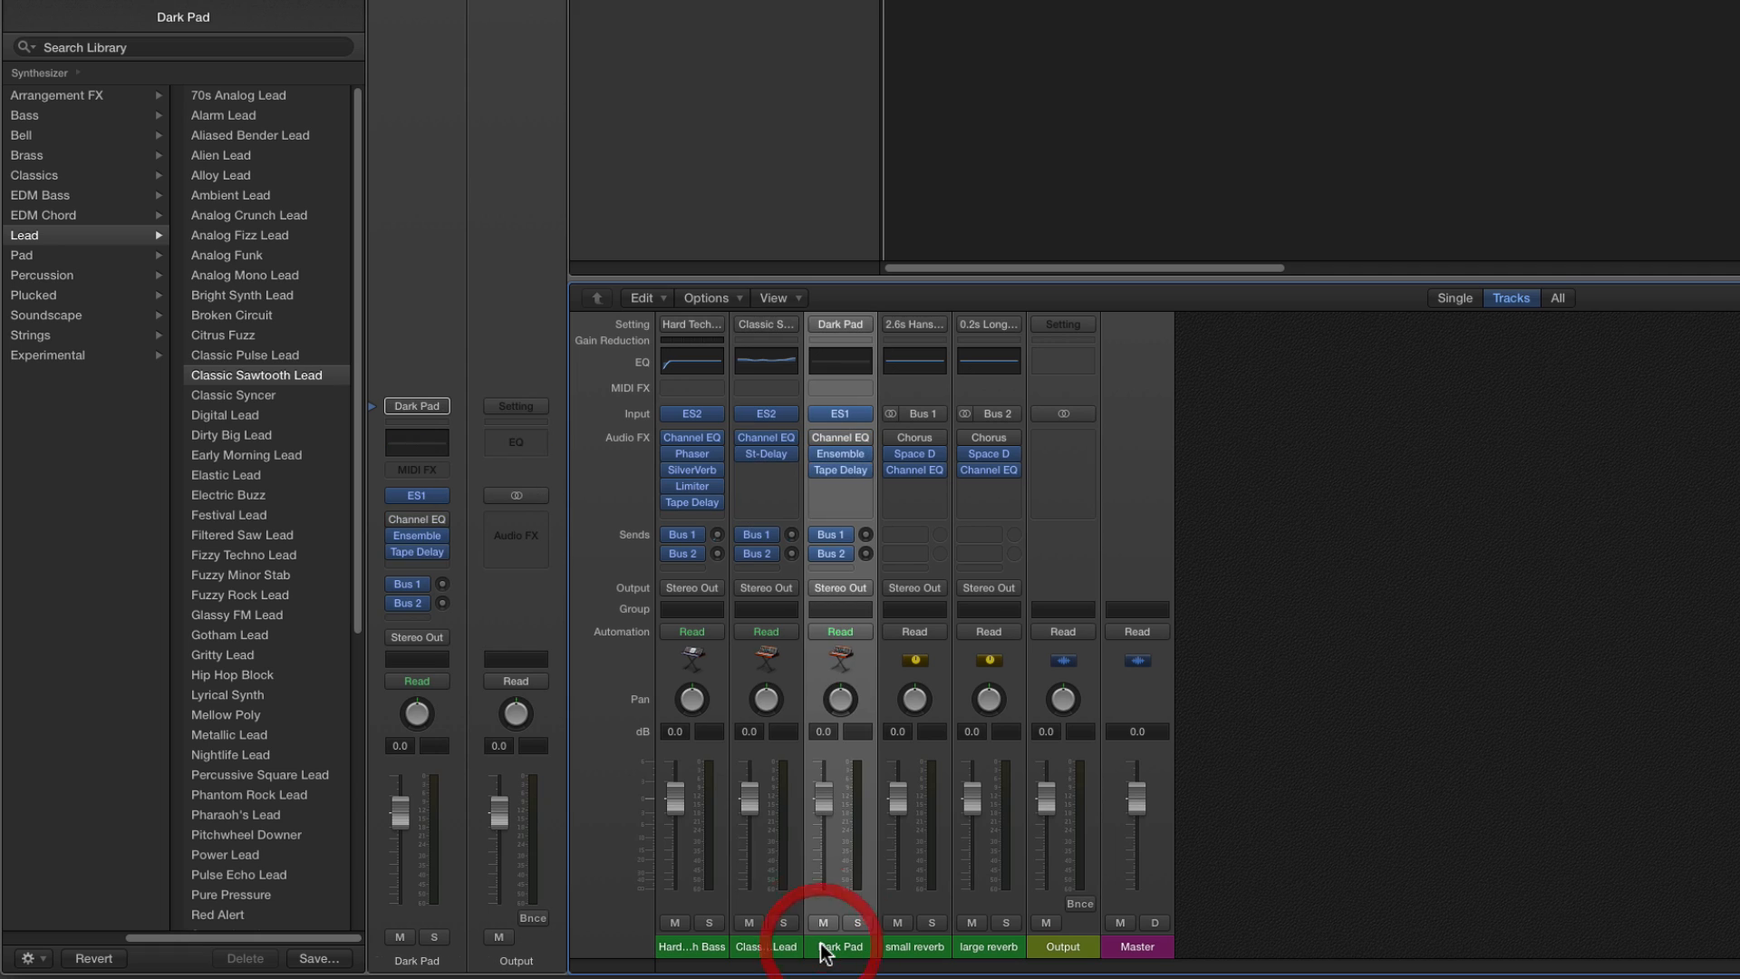
pyautogui.click(767, 947)
pyautogui.click(825, 946)
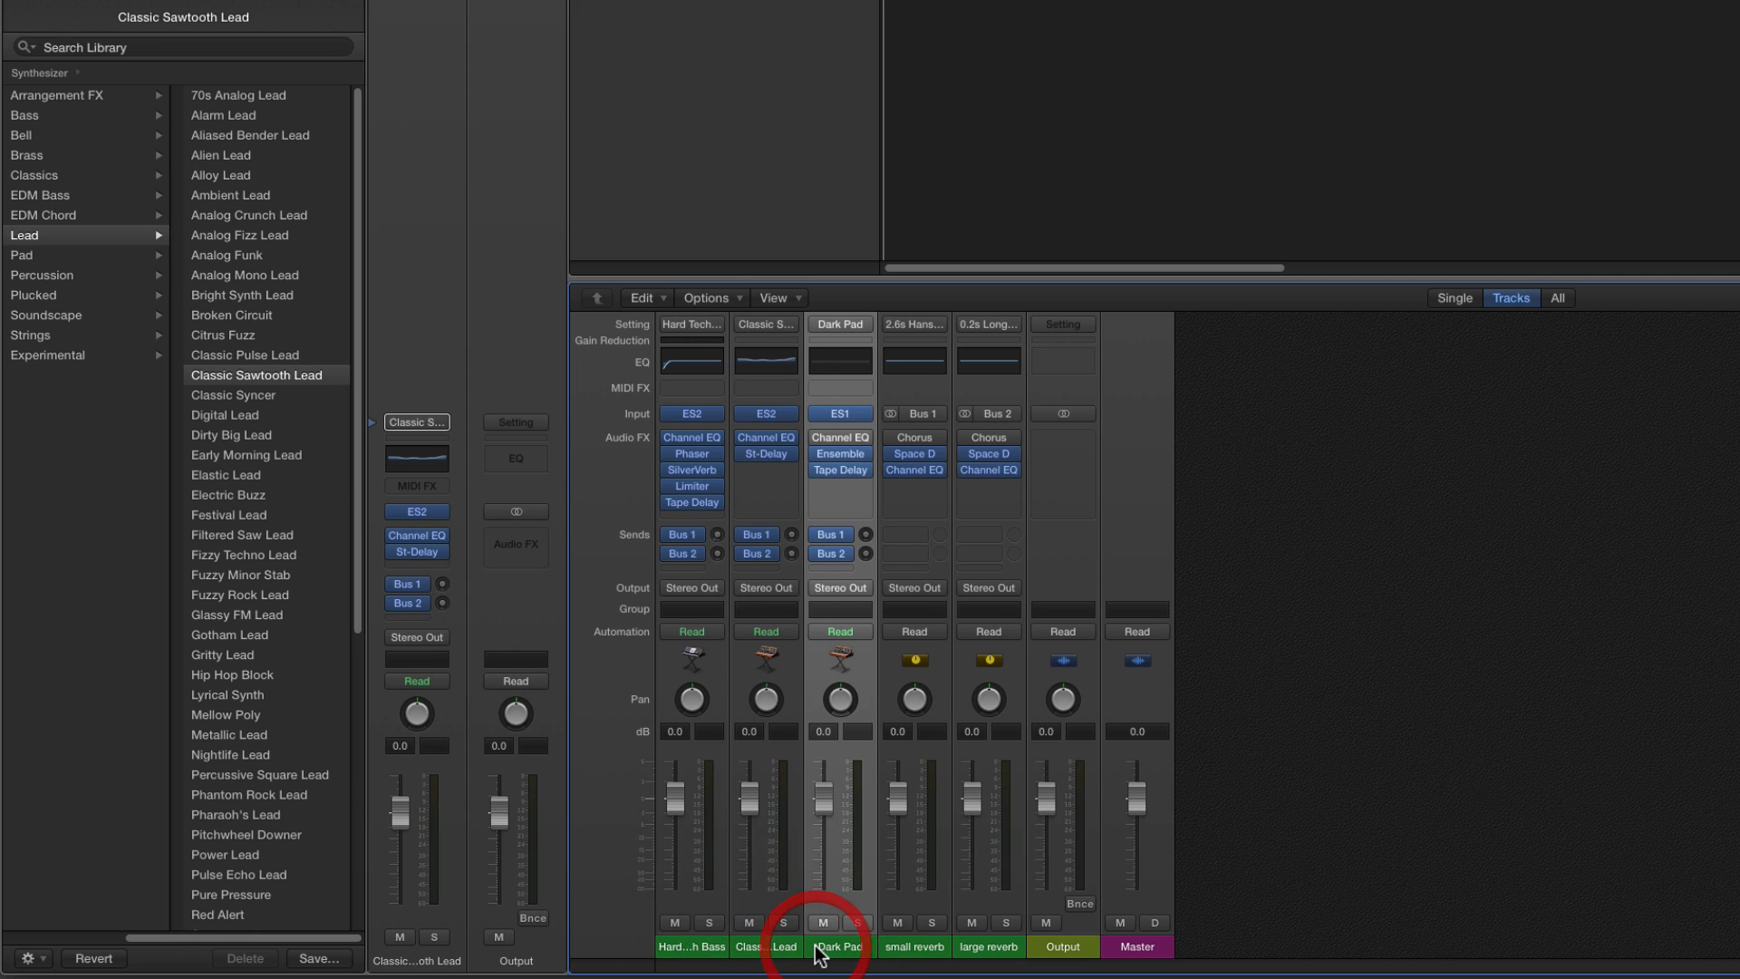
pyautogui.click(895, 947)
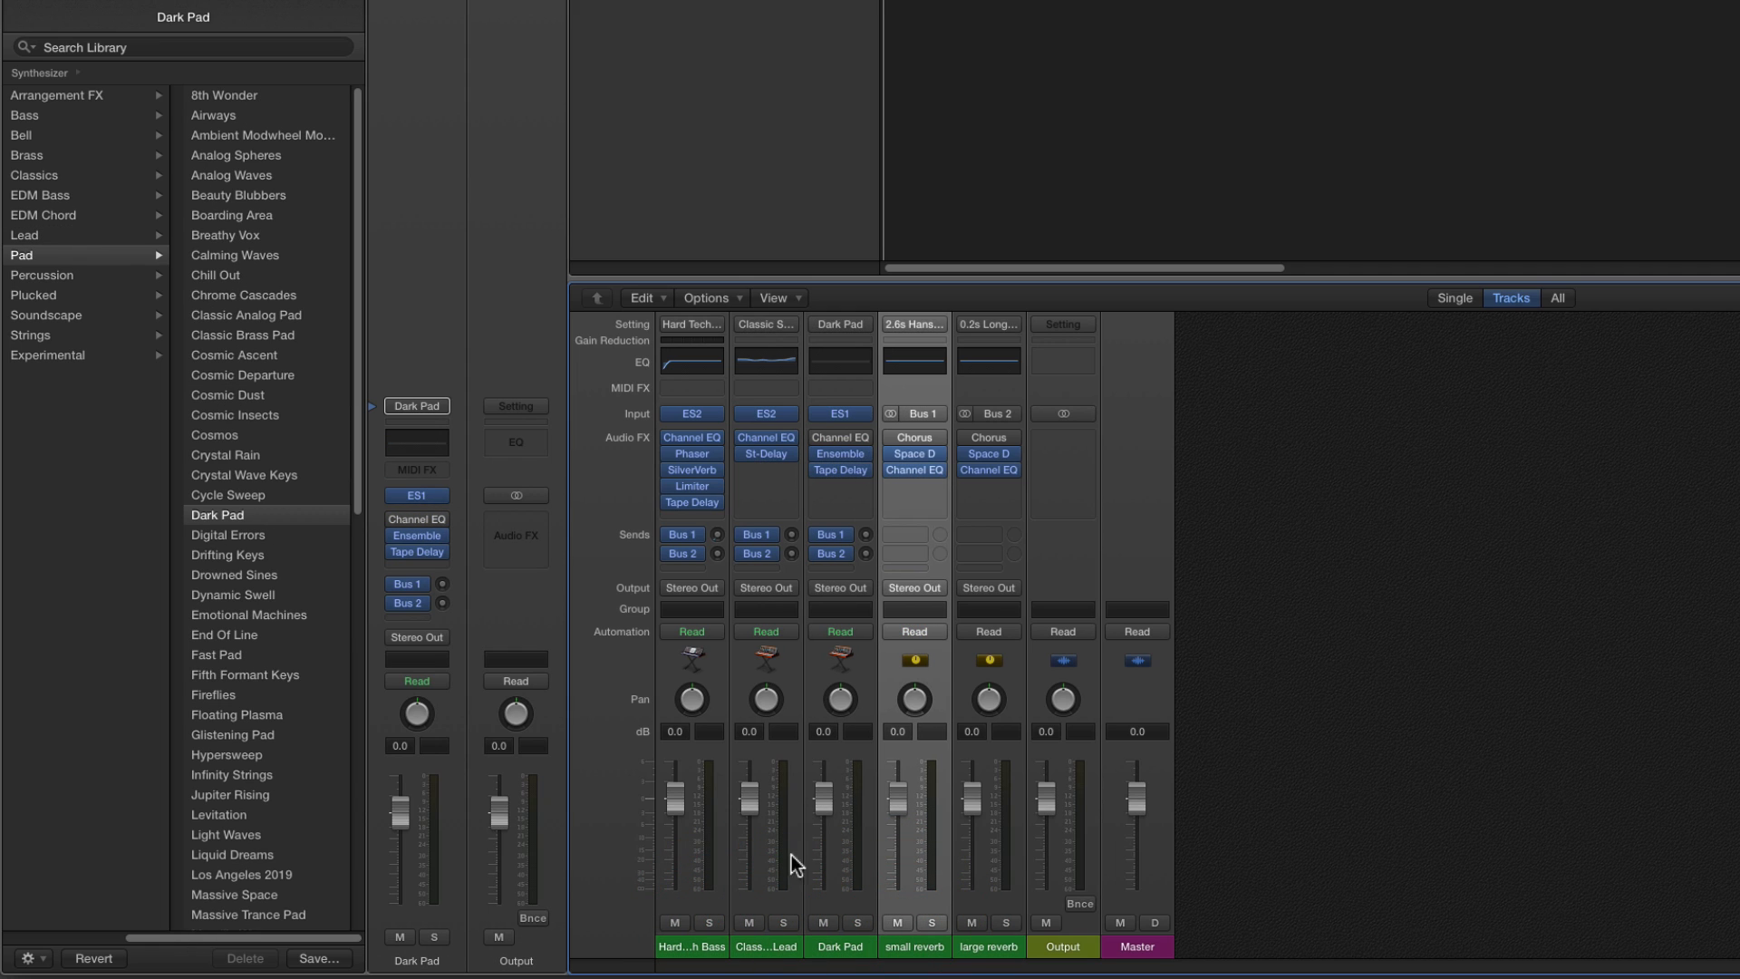
pyautogui.click(988, 947)
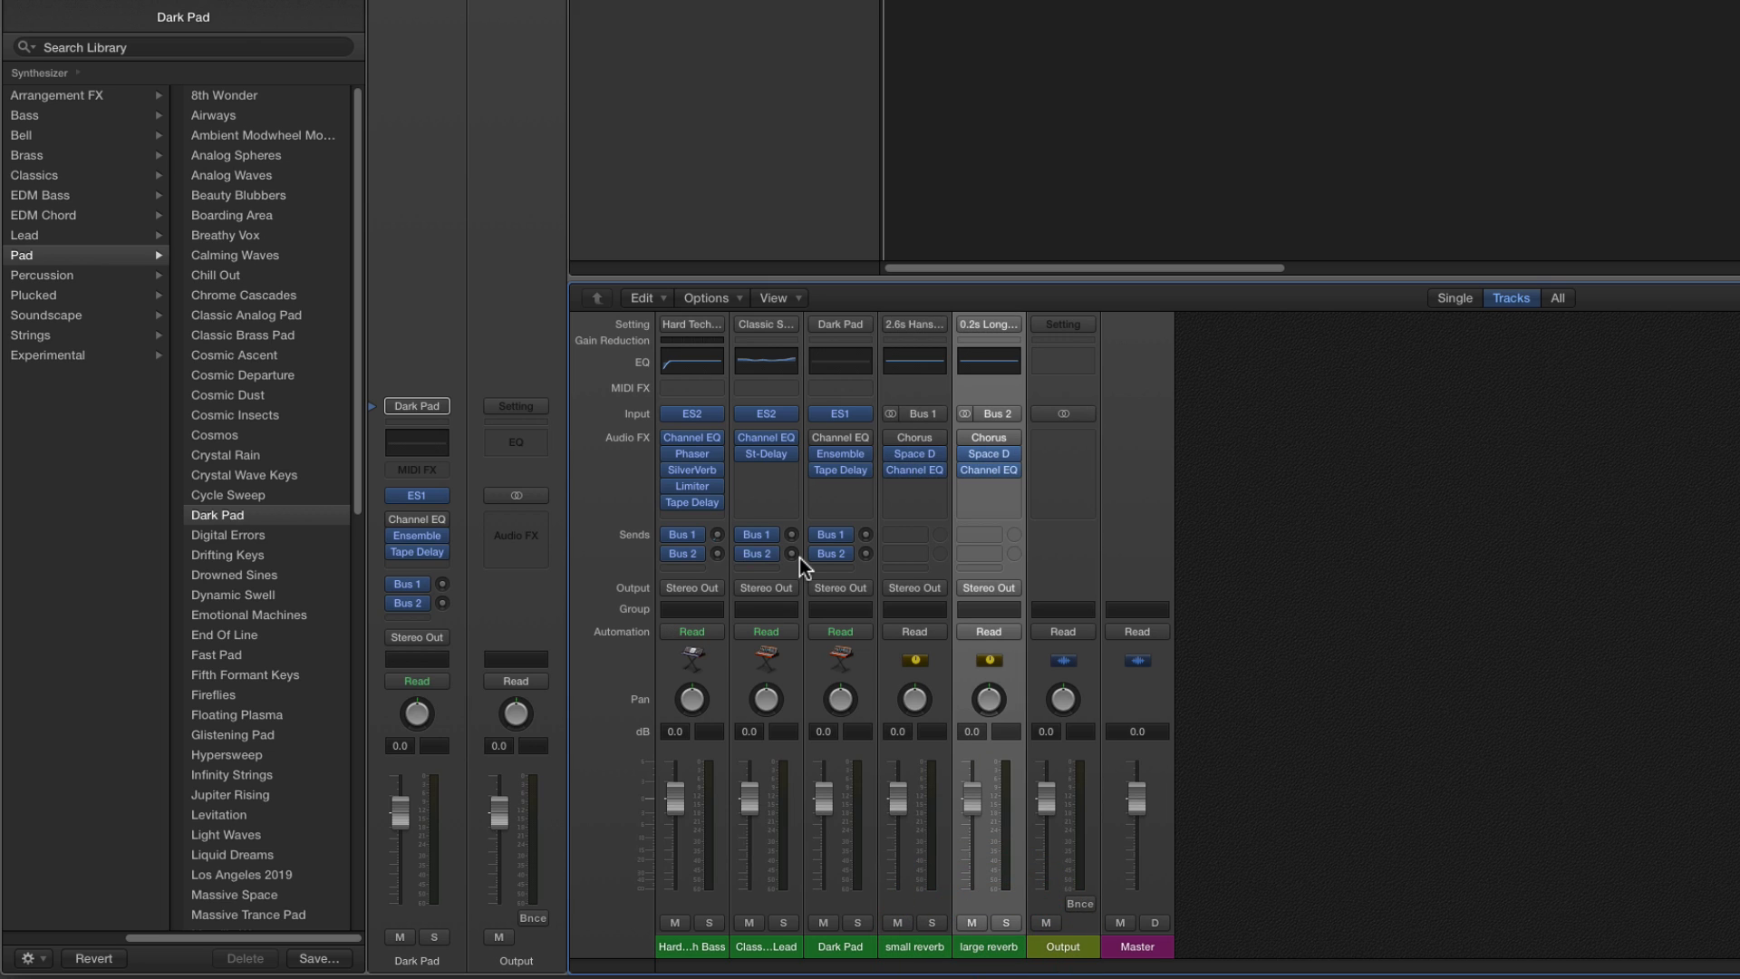
pyautogui.click(697, 946)
pyautogui.keyDown('shift'); pyautogui.click(848, 946); pyautogui.keyUp('shift')
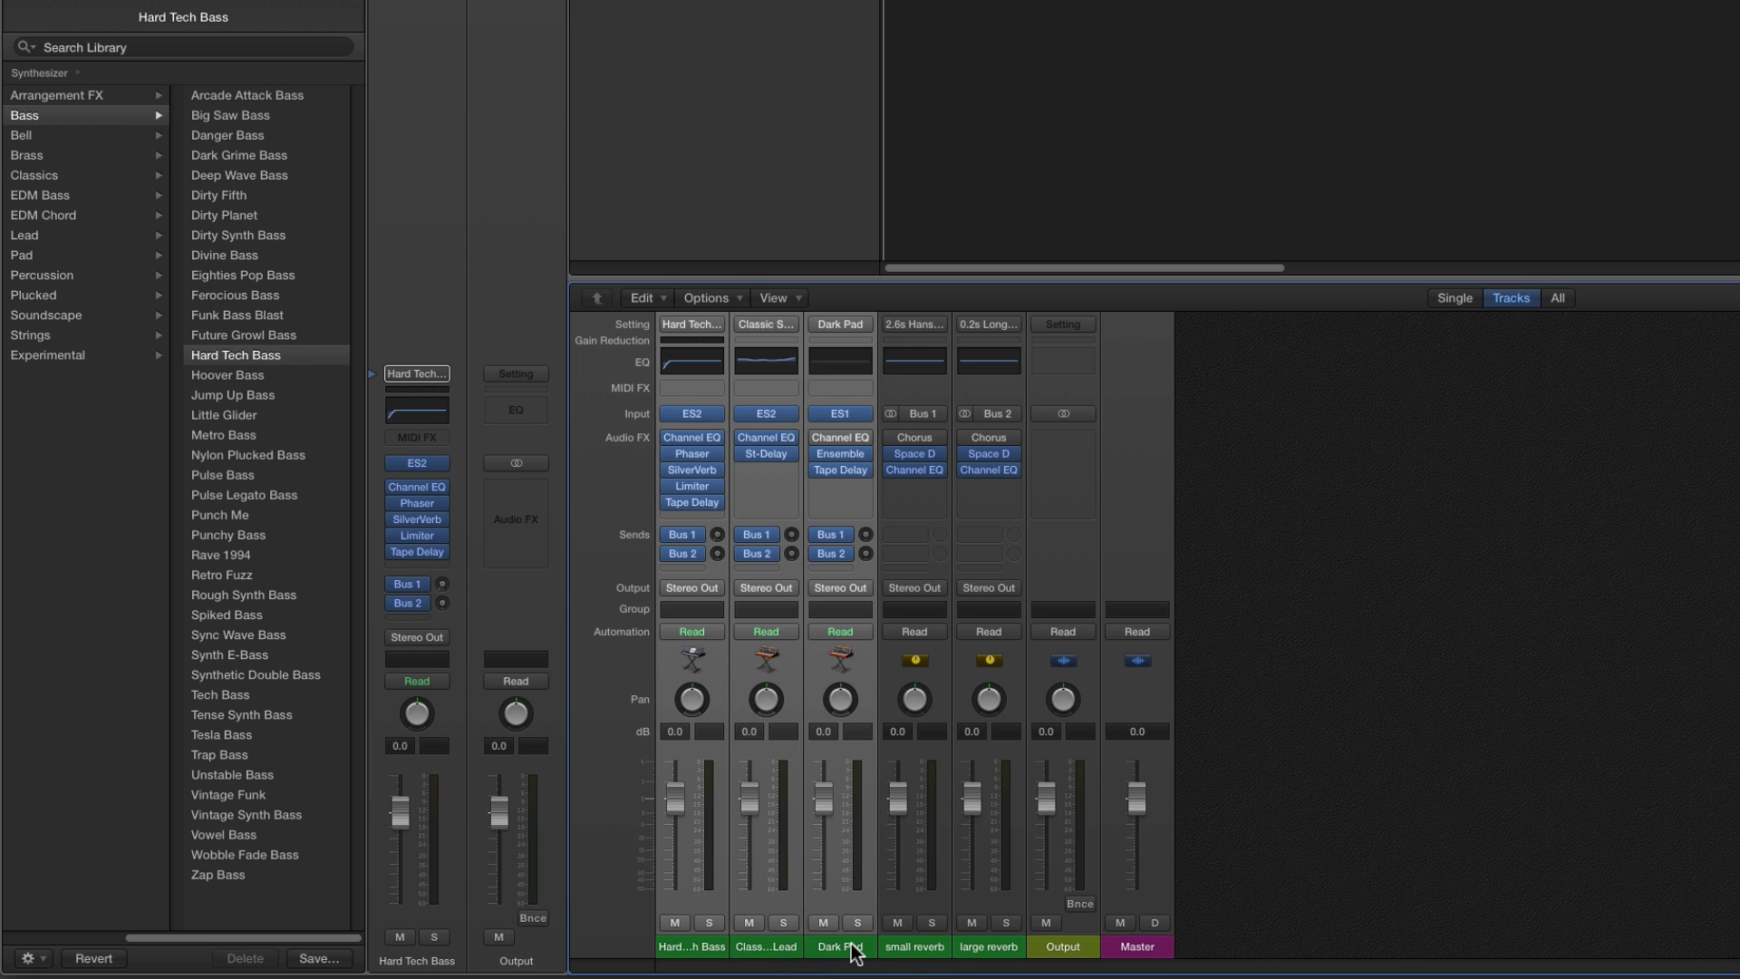
pyautogui.click(911, 947)
pyautogui.keyDown('shift'); pyautogui.click(1007, 948); pyautogui.keyUp('shift')
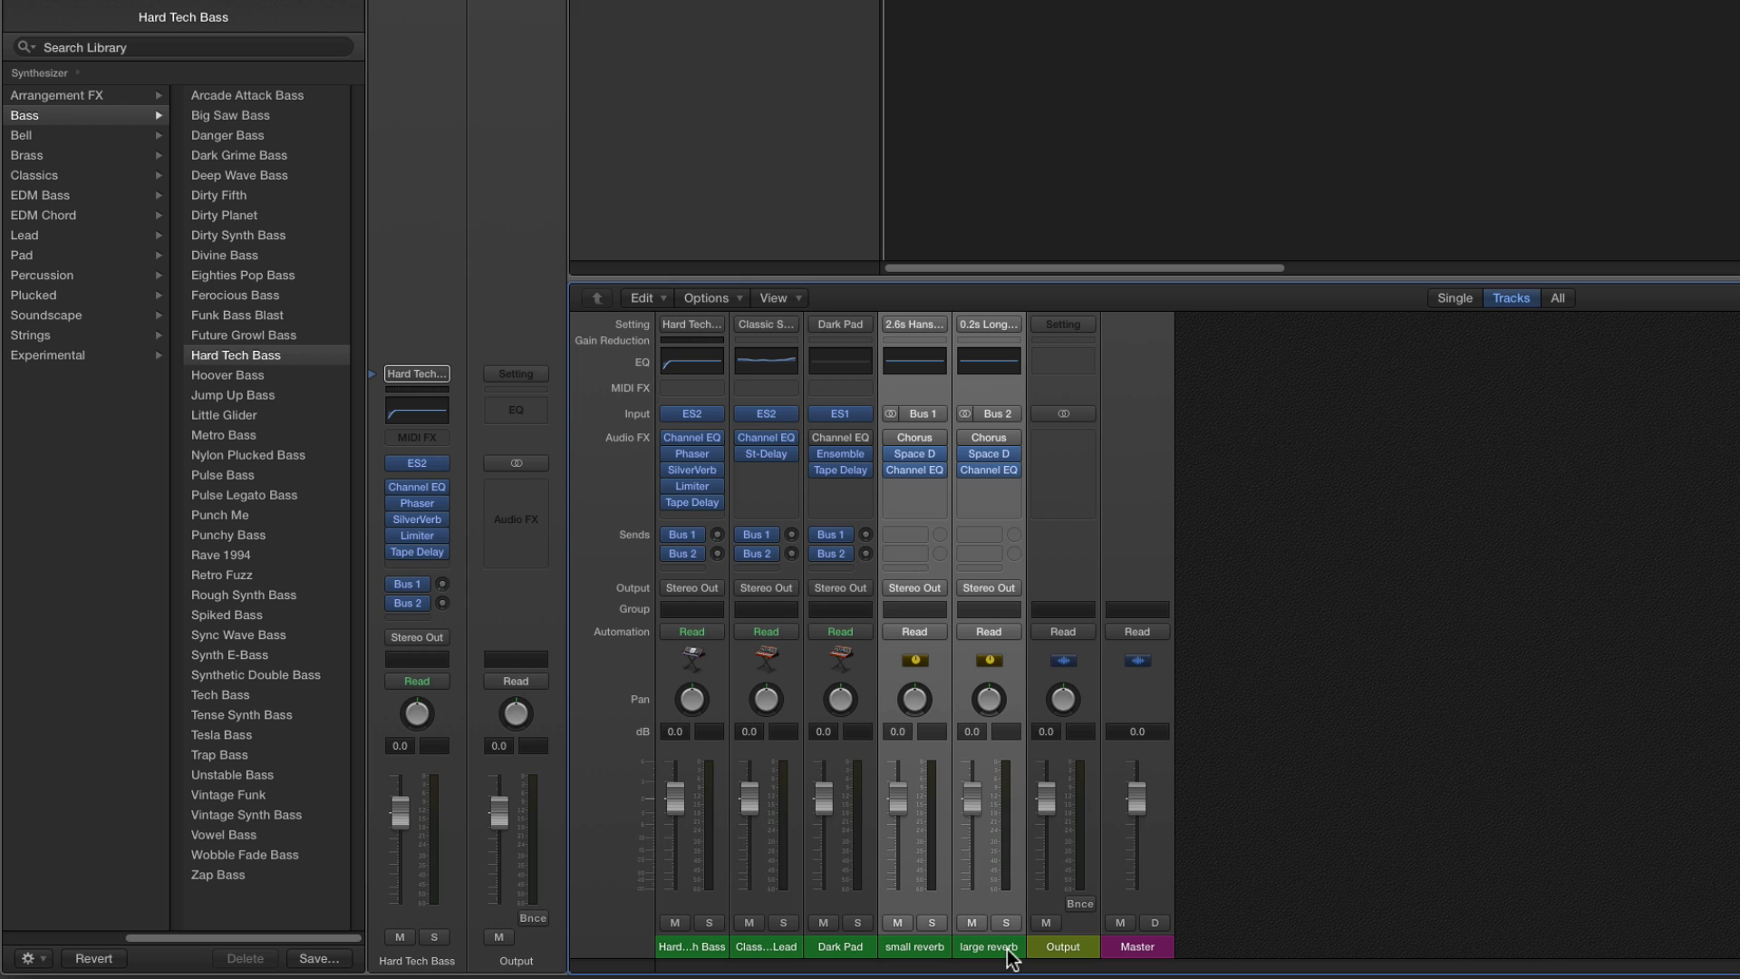
# Review each instrument channel and both reverb channels in turn, finishing with all three instrument channels selected.
pyautogui.click(707, 948)
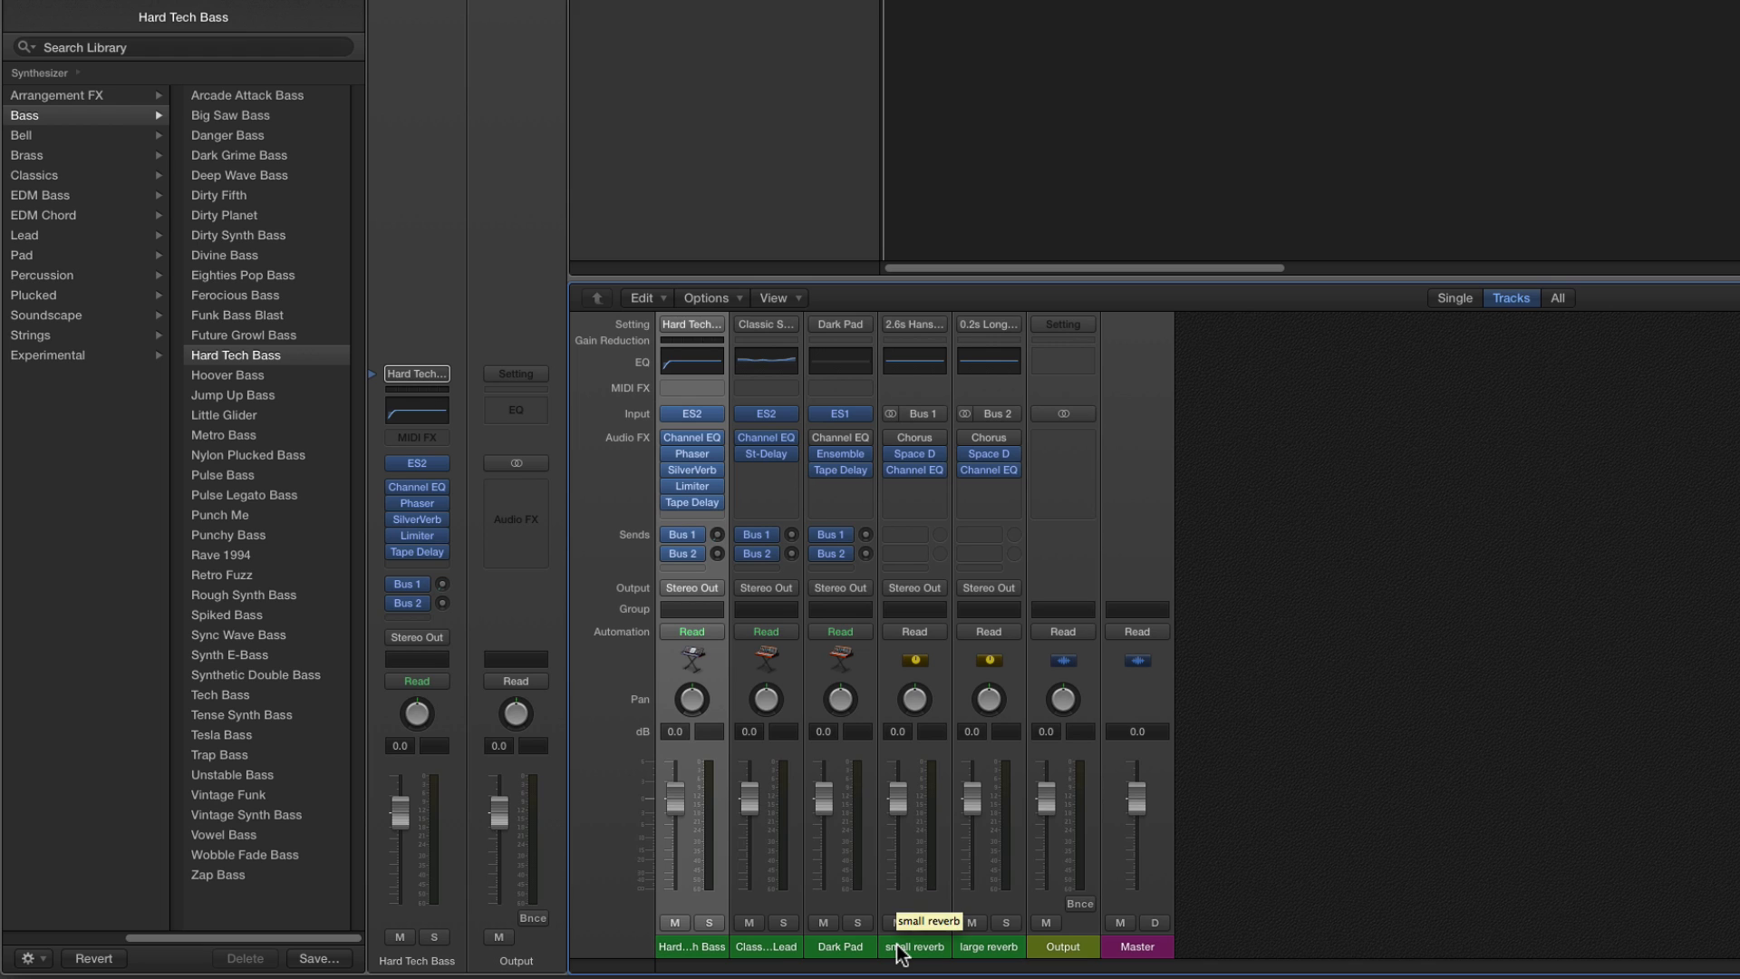
pyautogui.click(766, 948)
pyautogui.click(846, 947)
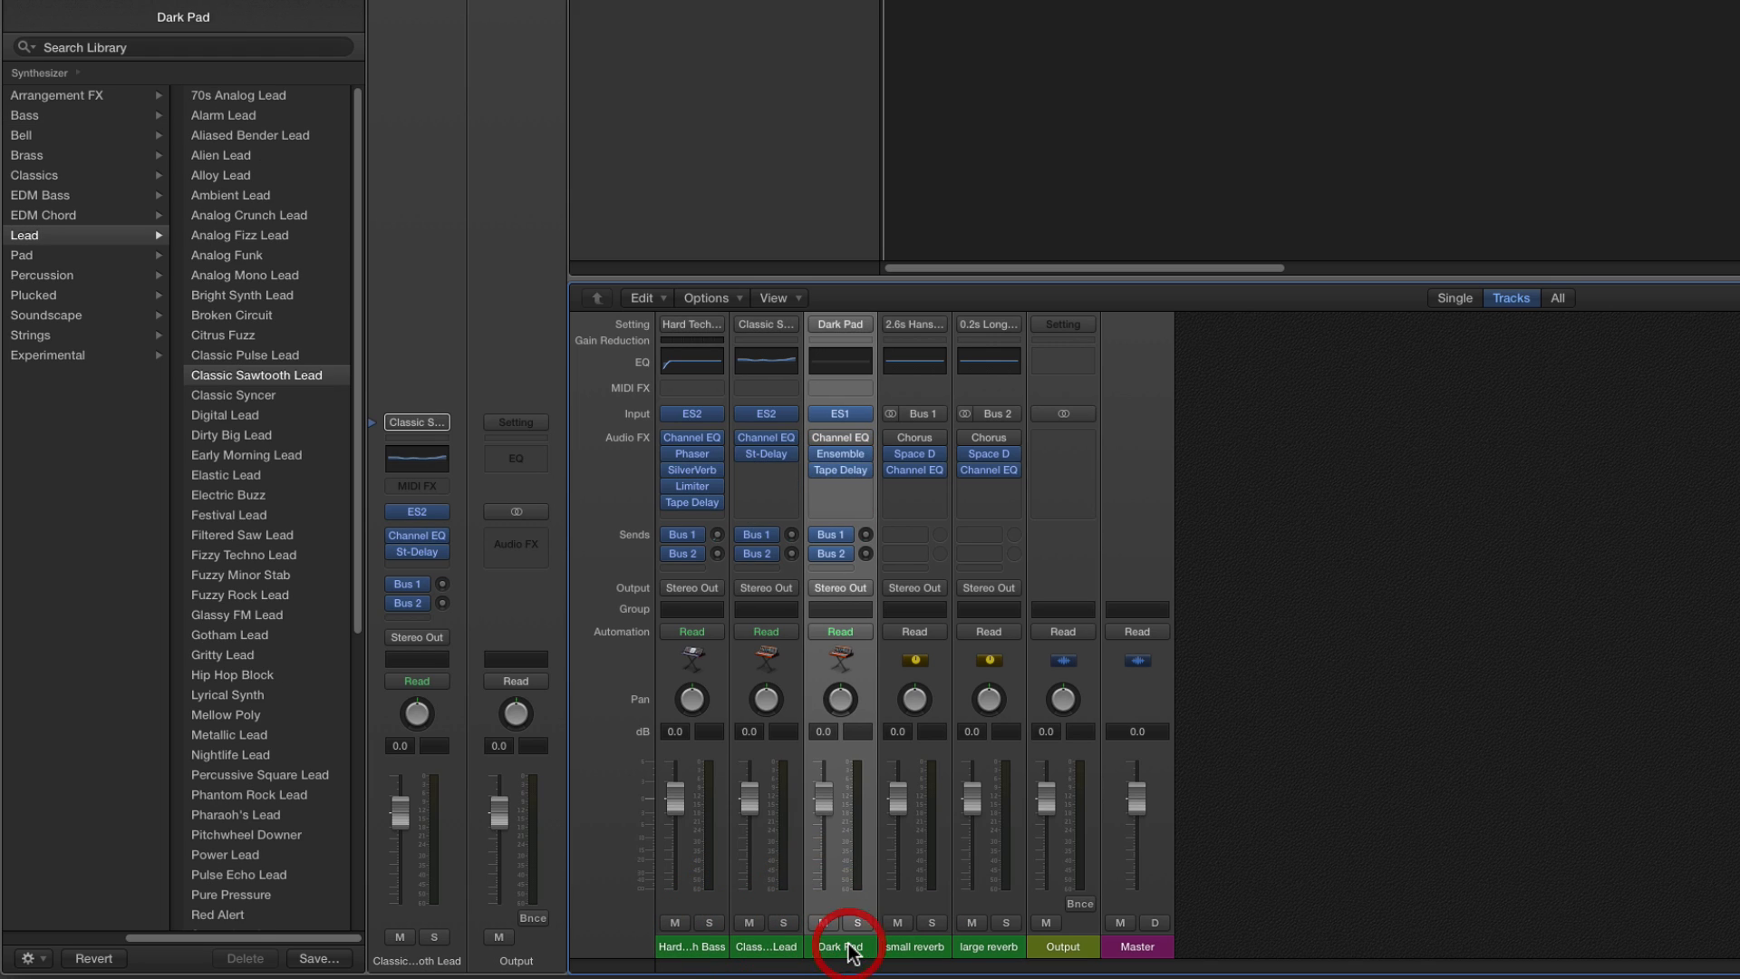
pyautogui.click(770, 948)
pyautogui.click(828, 949)
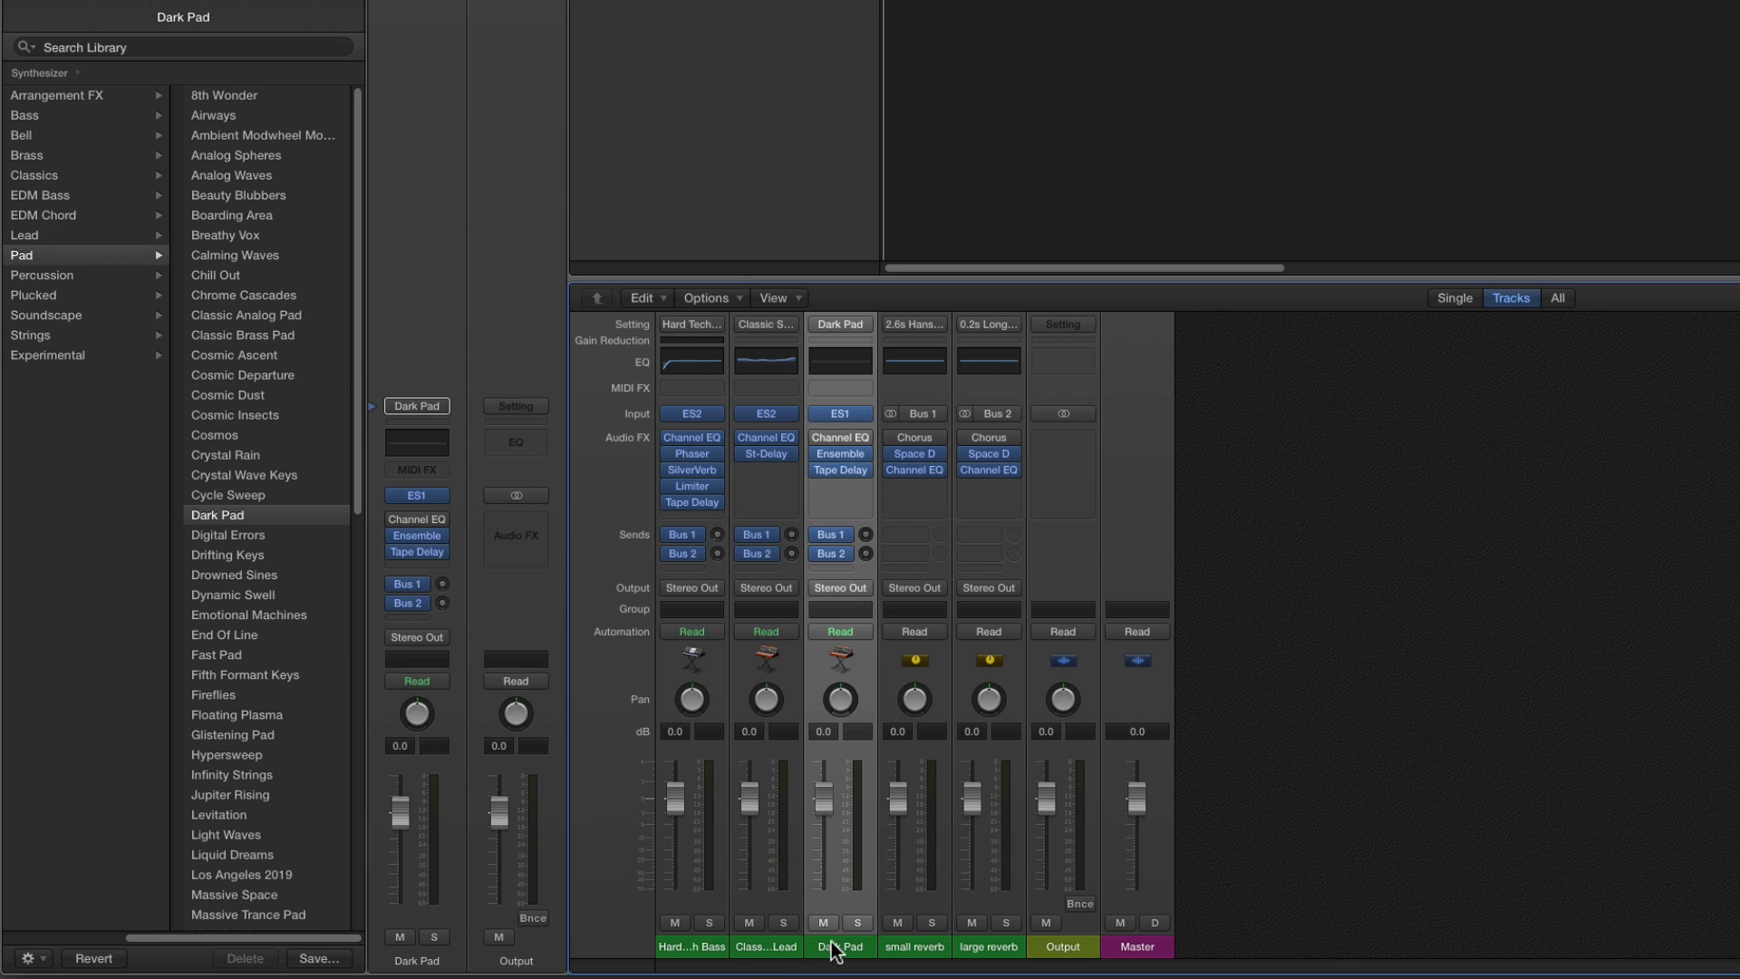
pyautogui.click(911, 947)
pyautogui.click(976, 949)
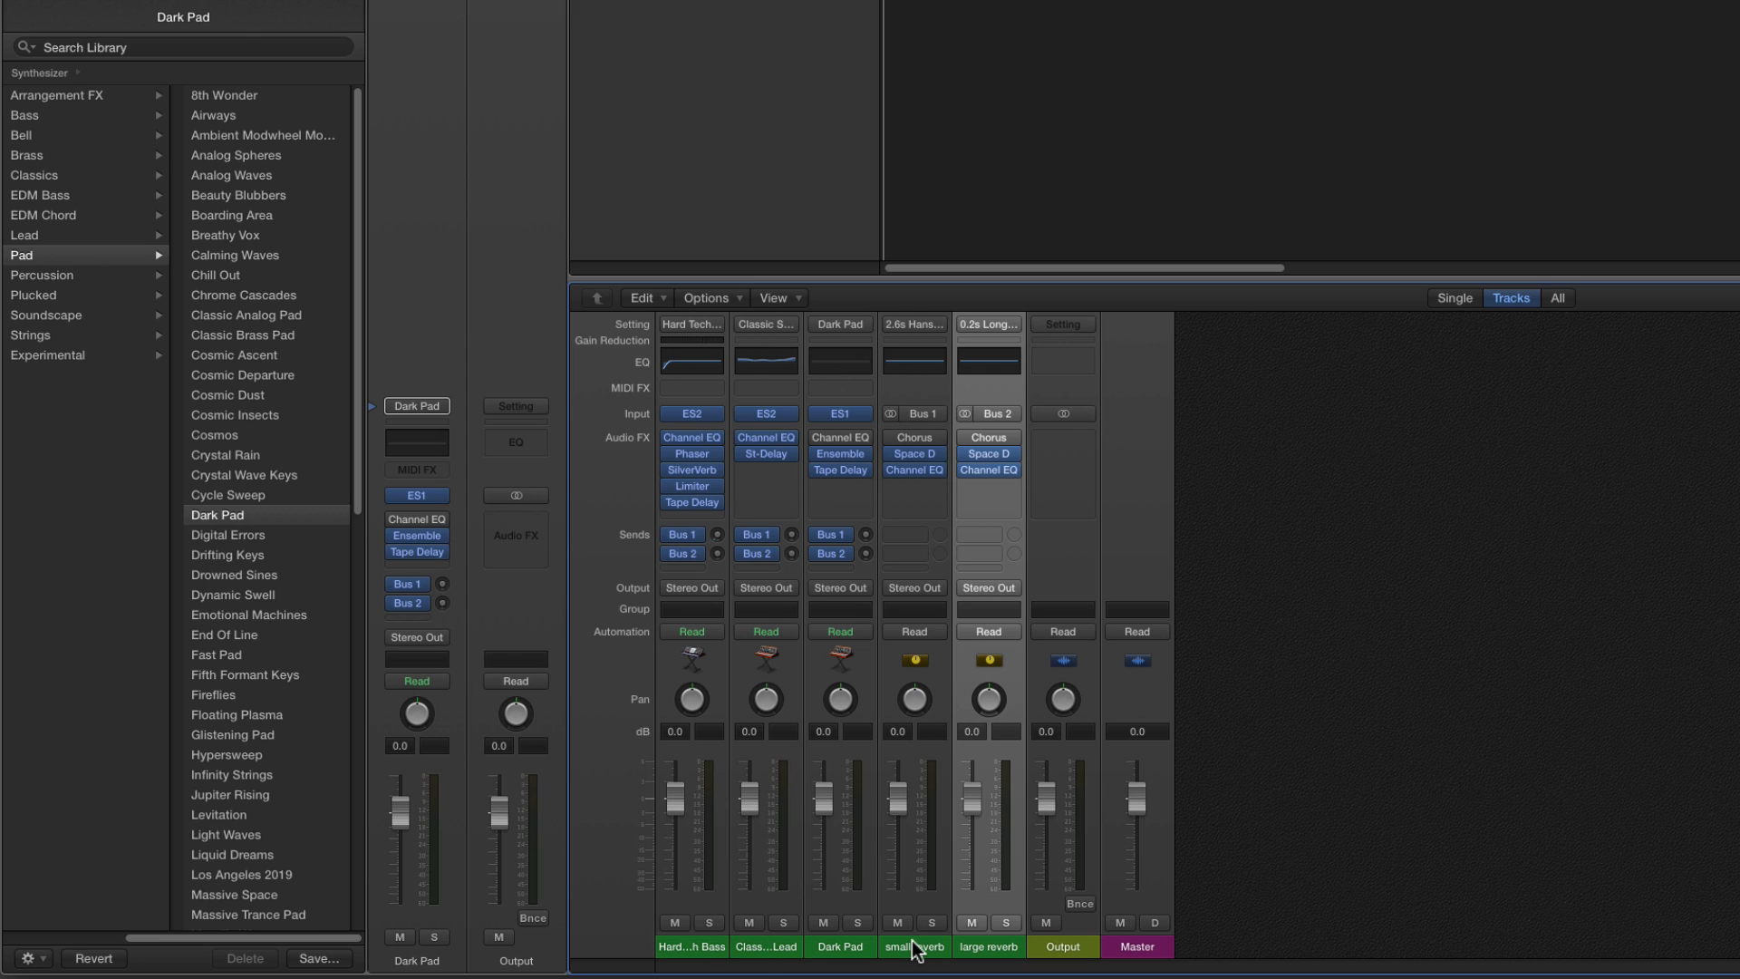
pyautogui.click(703, 947)
pyautogui.keyDown('shift'); pyautogui.click(839, 947); pyautogui.keyUp('shift')
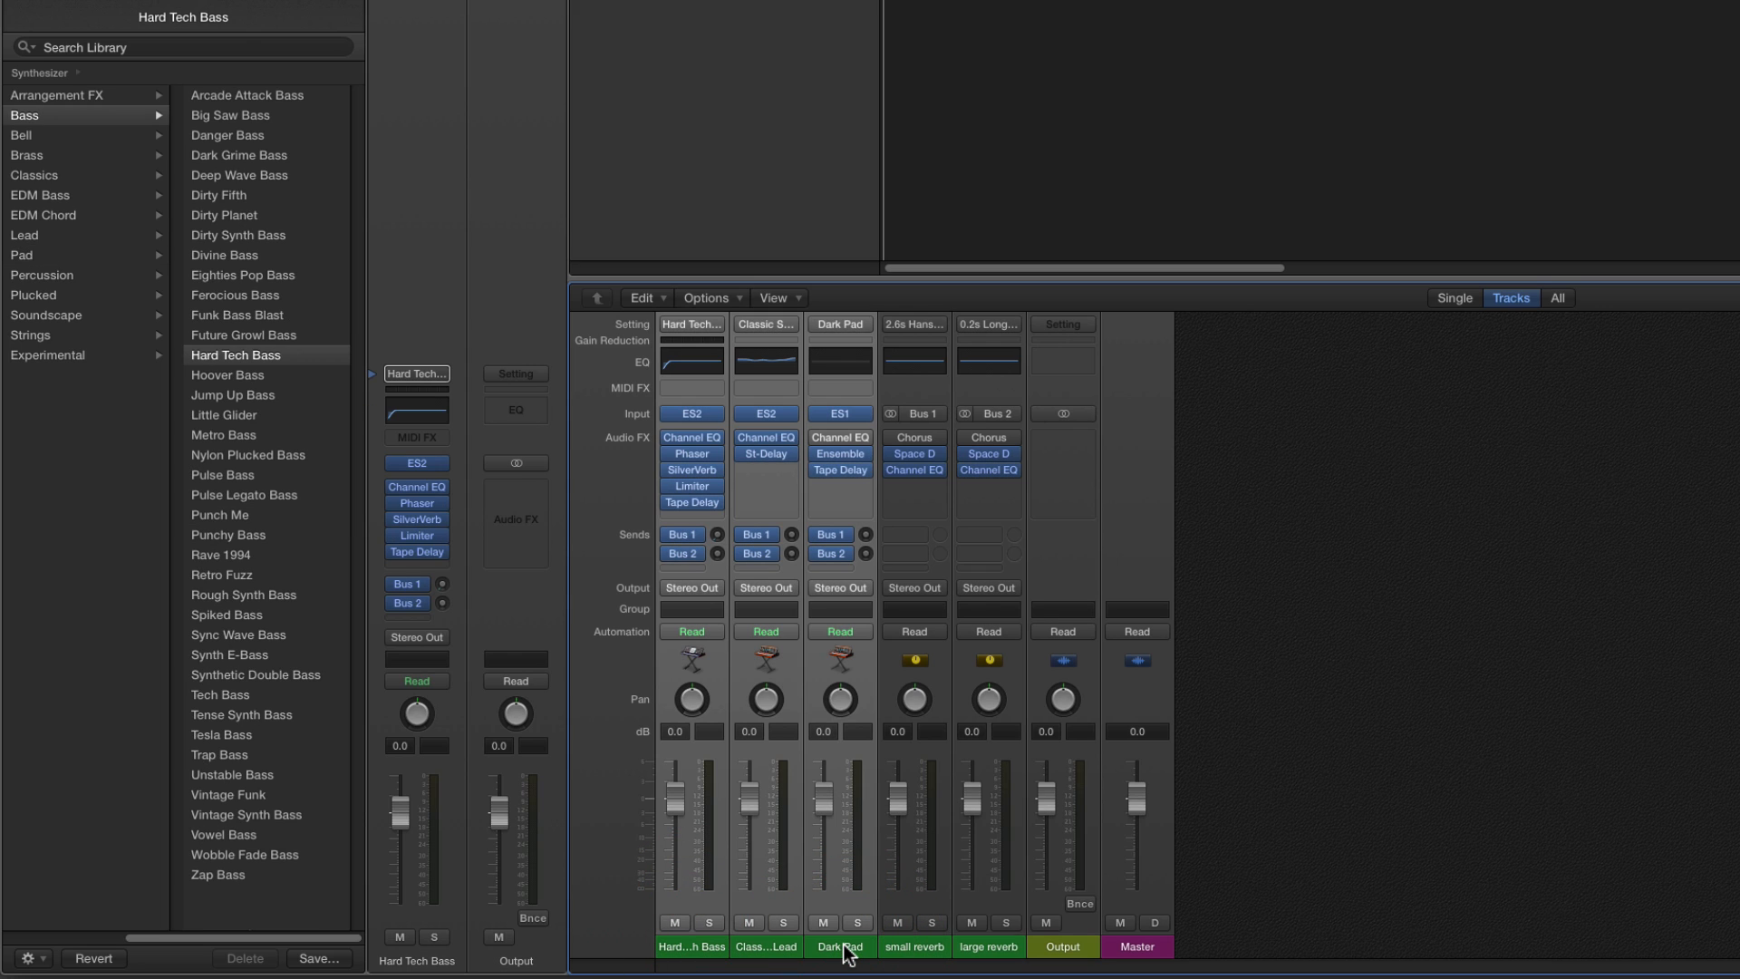